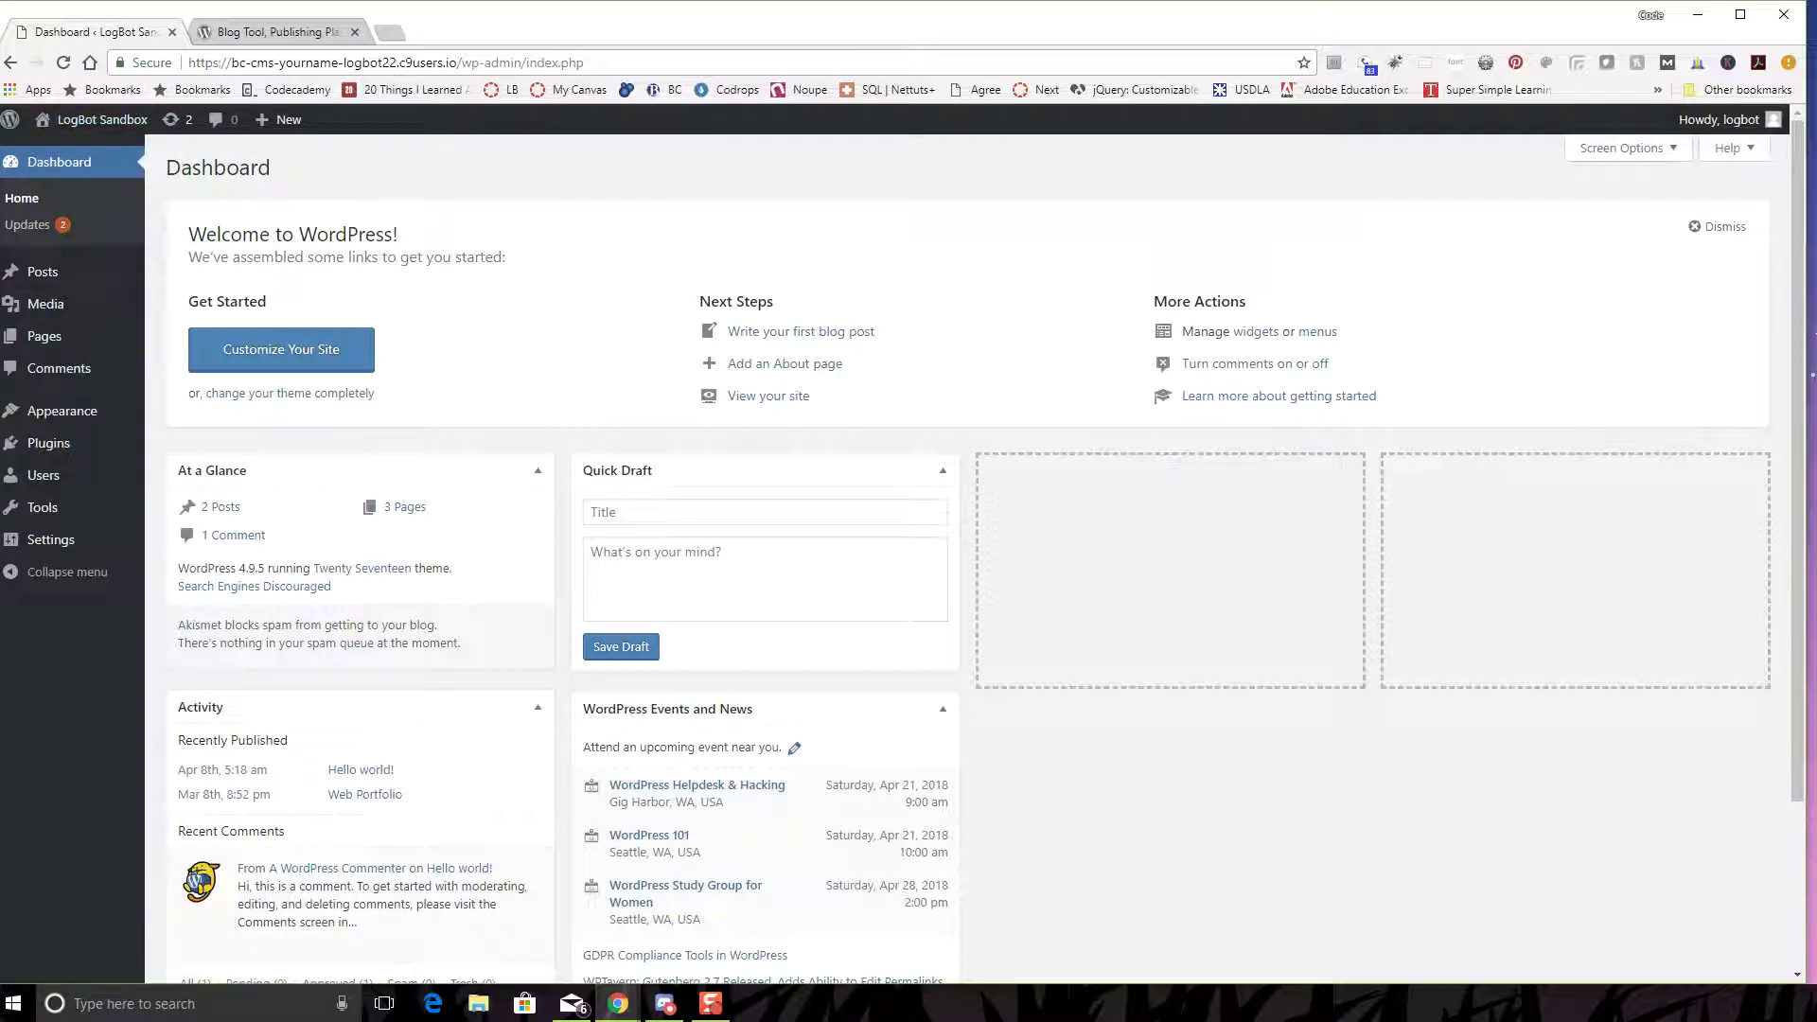
- Go to Dashboard > Updates and select the installed WordPress version number 4.9.5
left_click(28, 225)
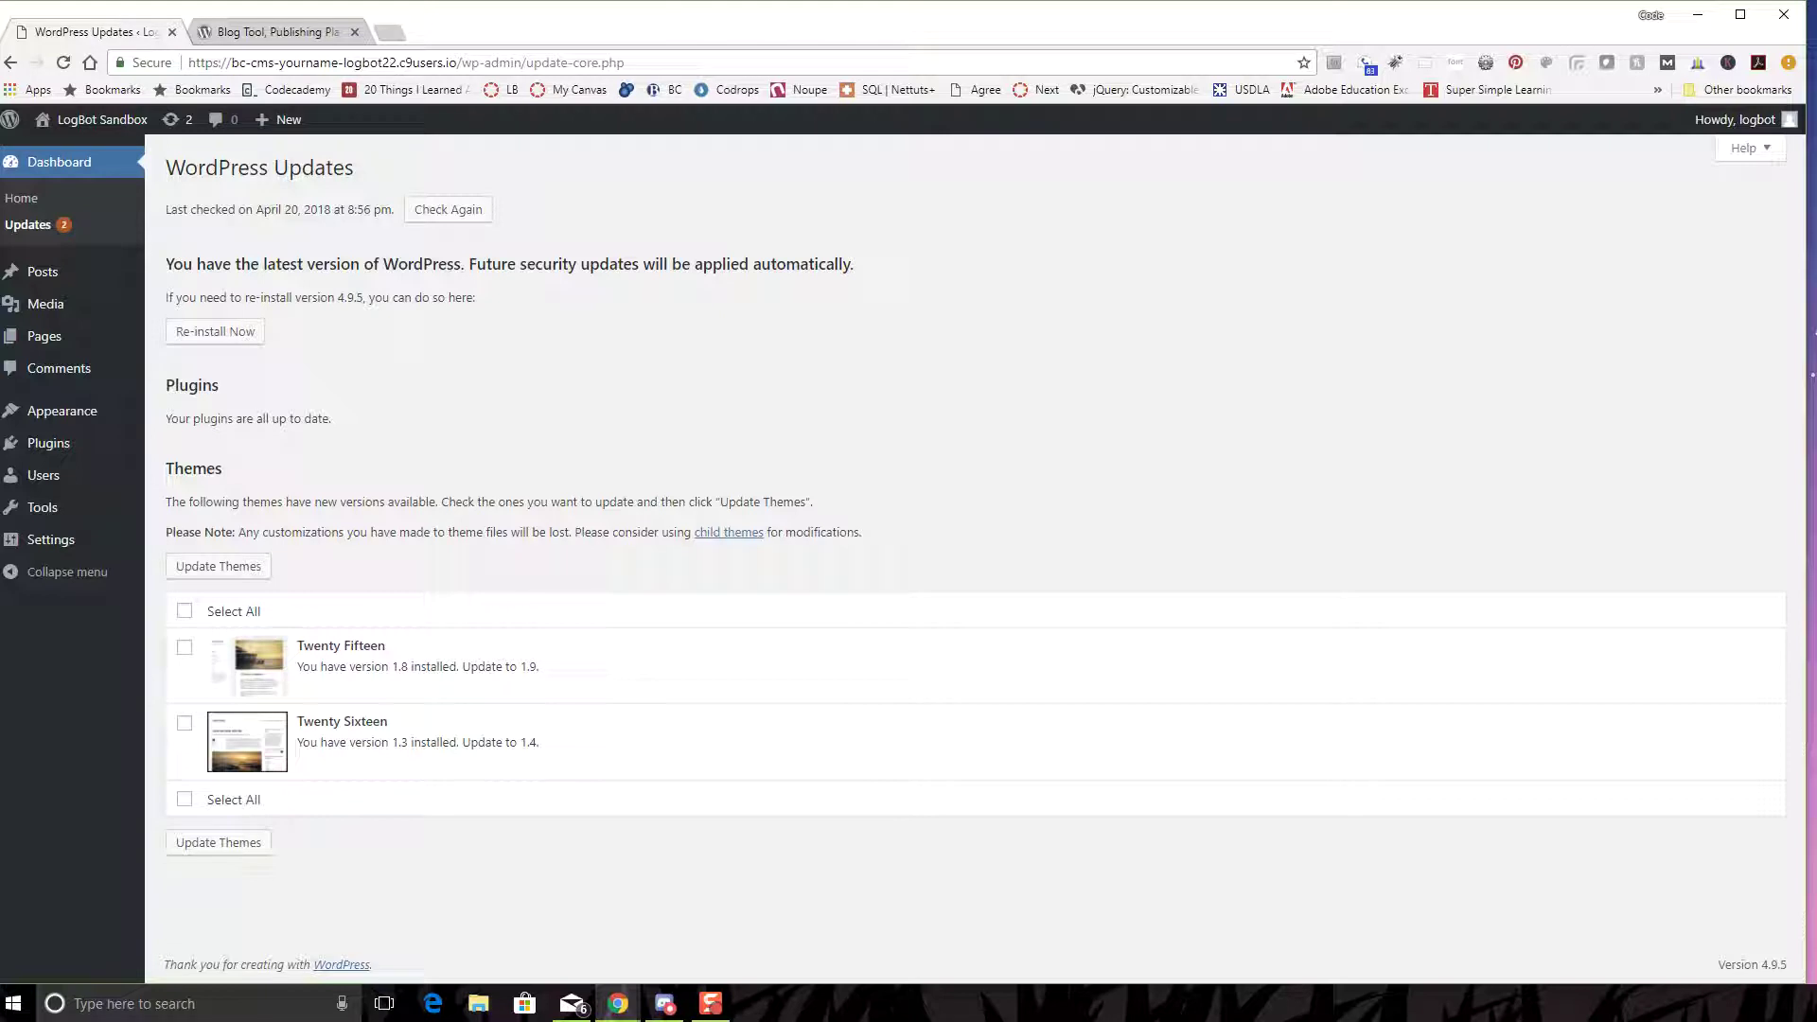
left_click_drag(338, 297, 364, 297)
- Select all outdated themes (Twenty Fifteen, Twenty Sixteen) and run Update Themes
left_click(364, 297)
left_click(184, 610)
left_click(219, 566)
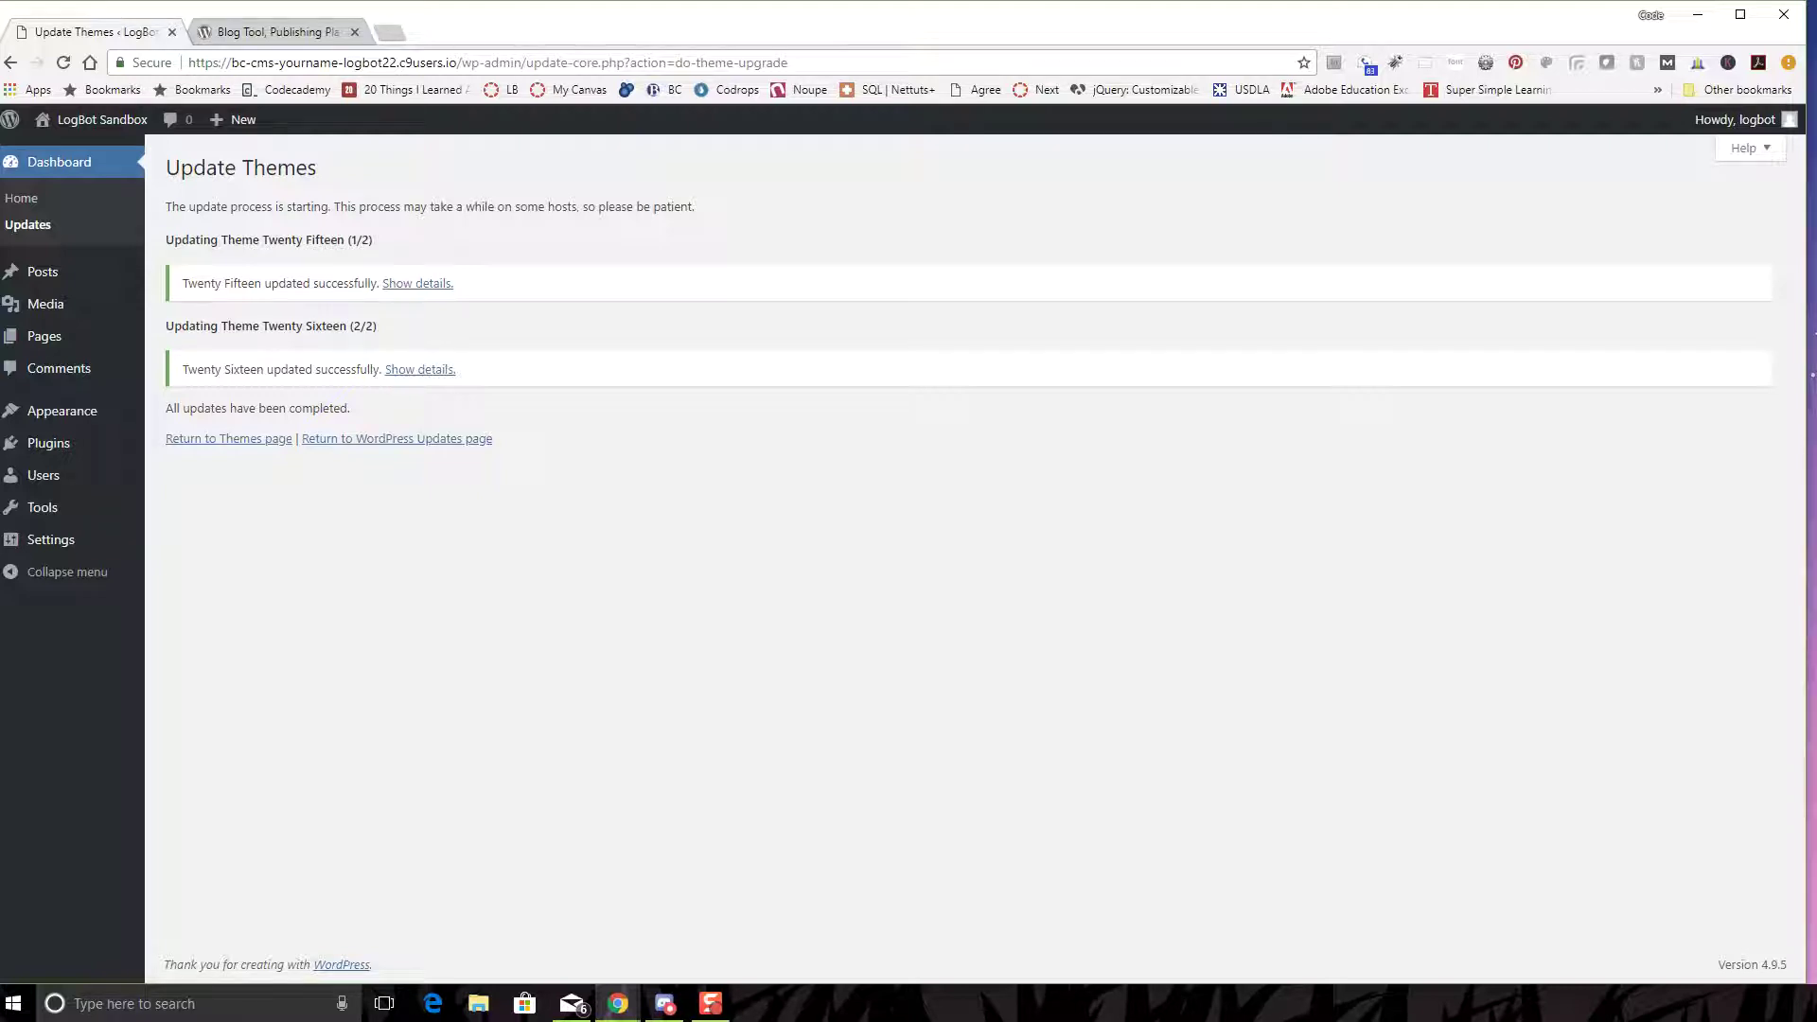
mouse_move(57, 443)
mouse_move(44, 476)
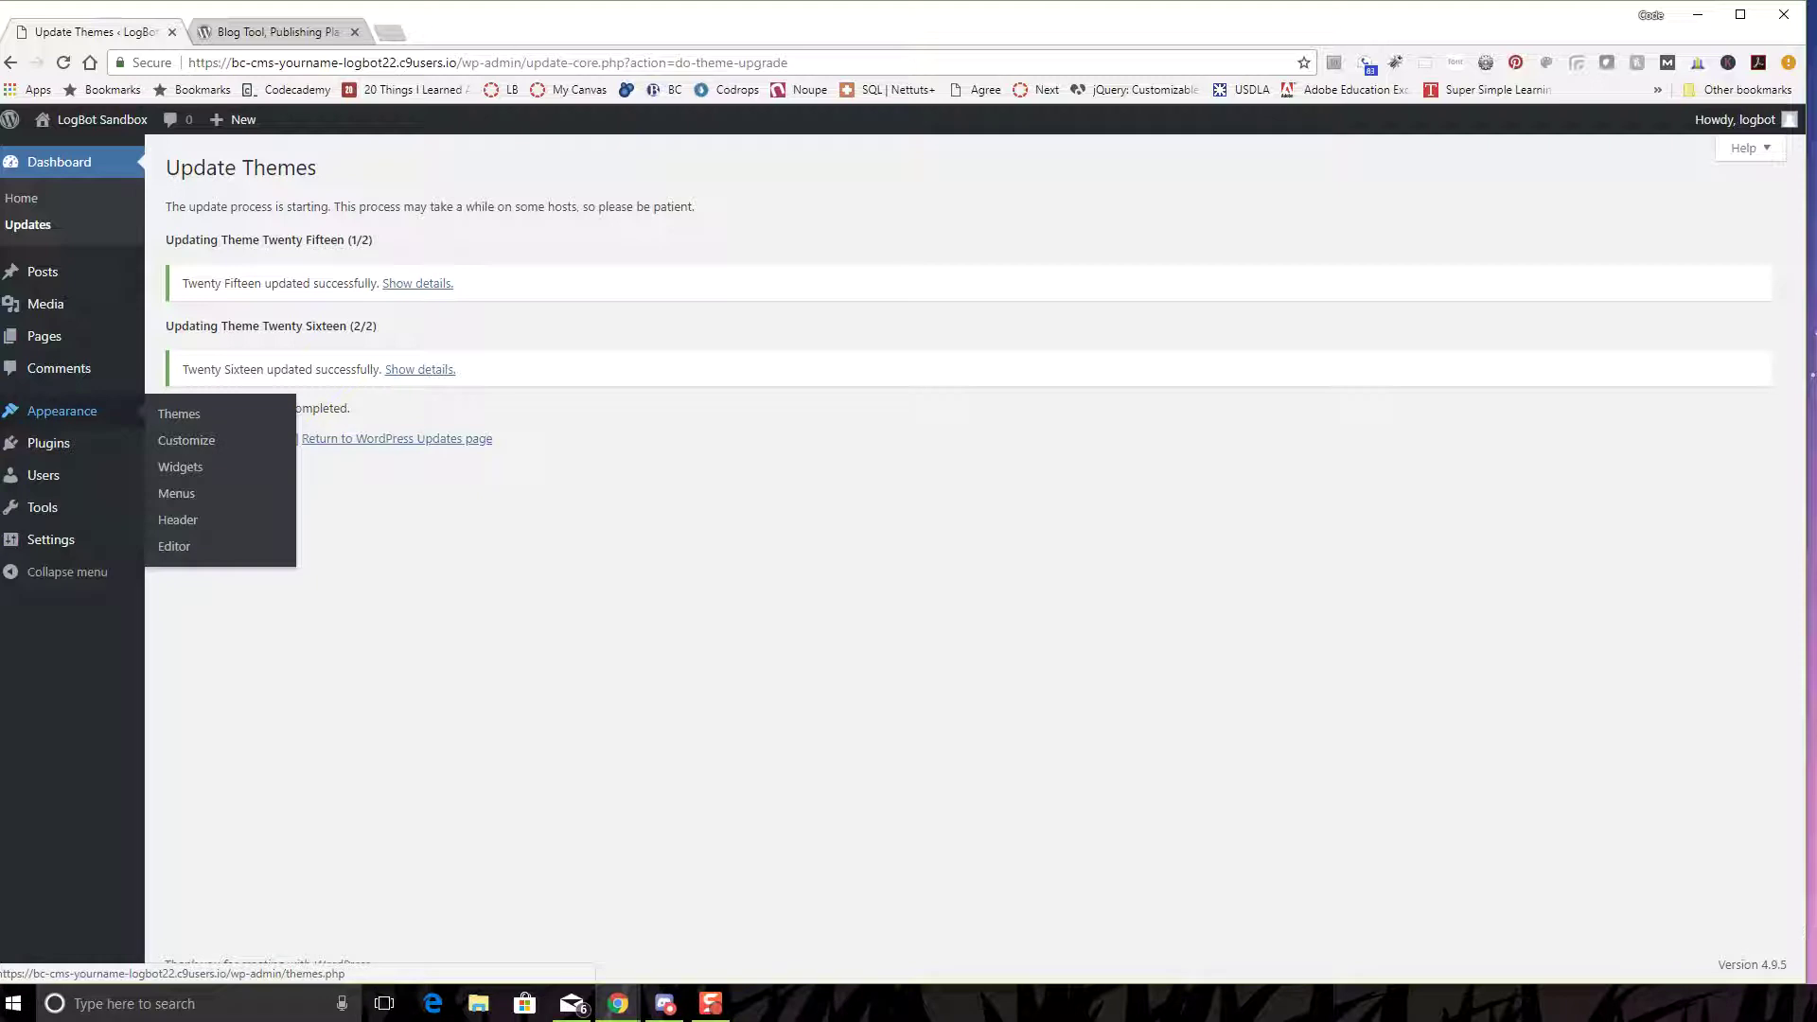
- Customize the active Twenty Seventeen theme from the Themes page and scroll its preview
left_click(179, 413)
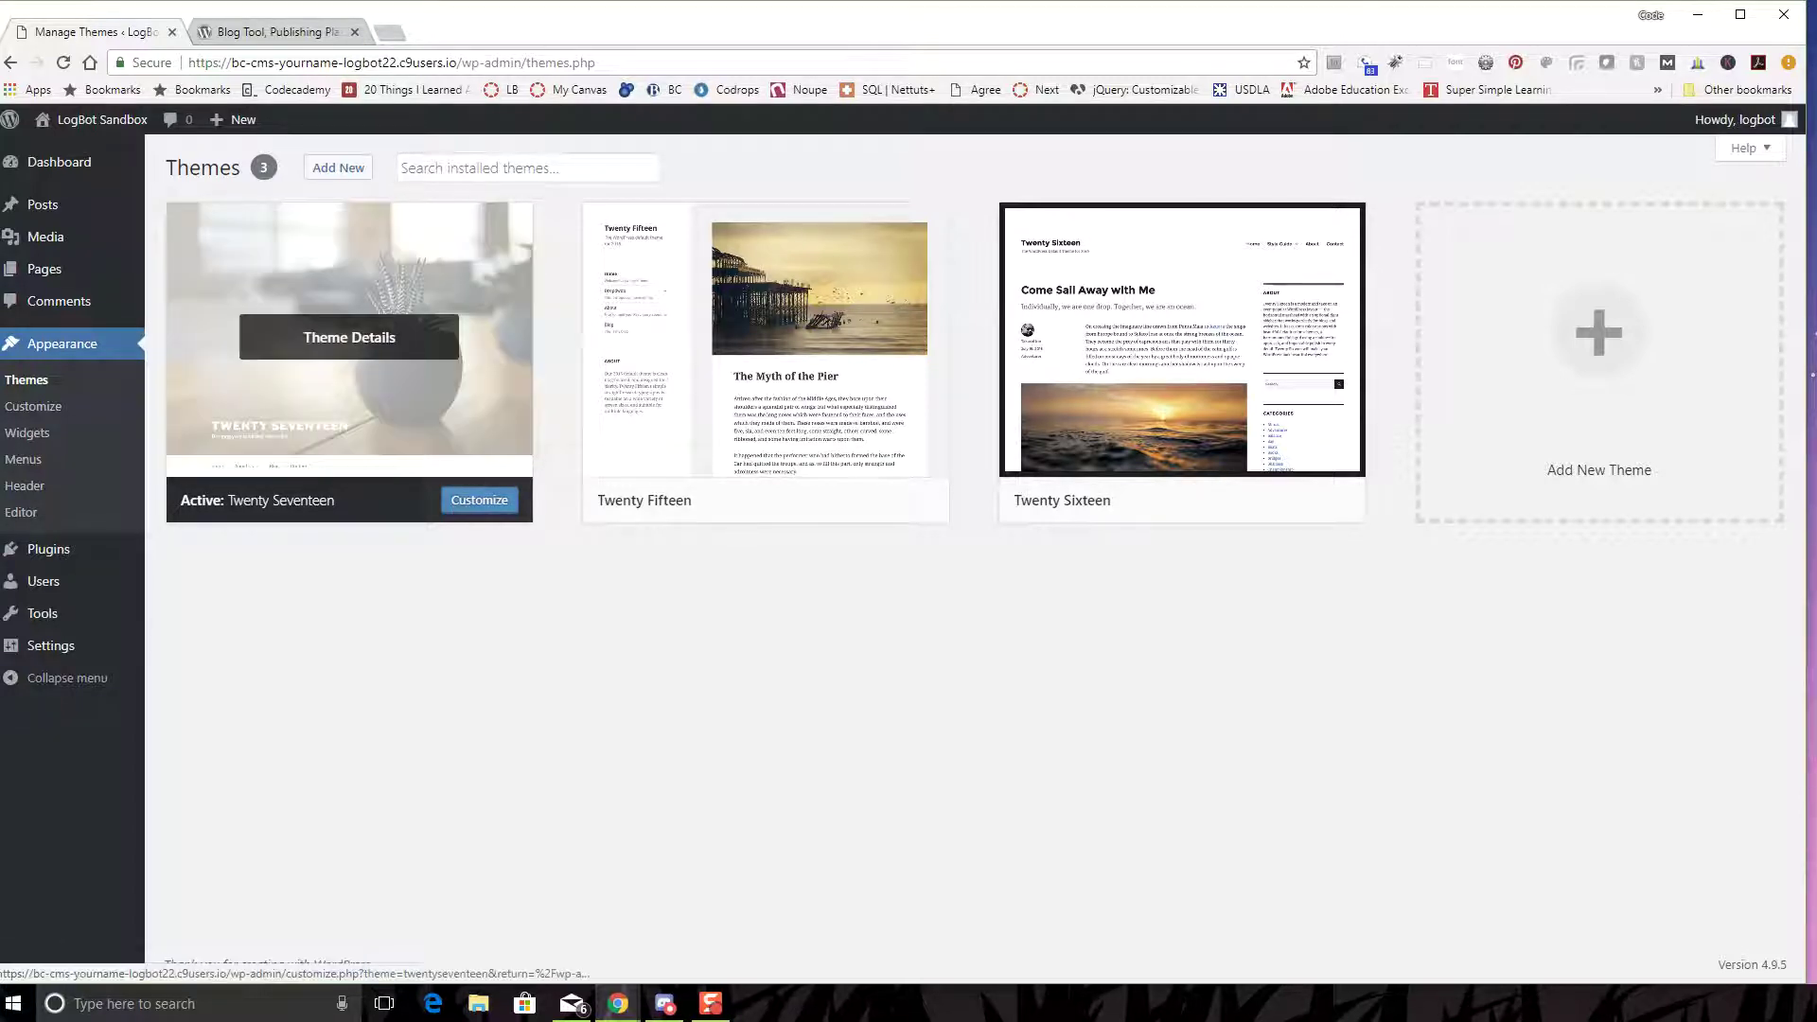
left_click(479, 500)
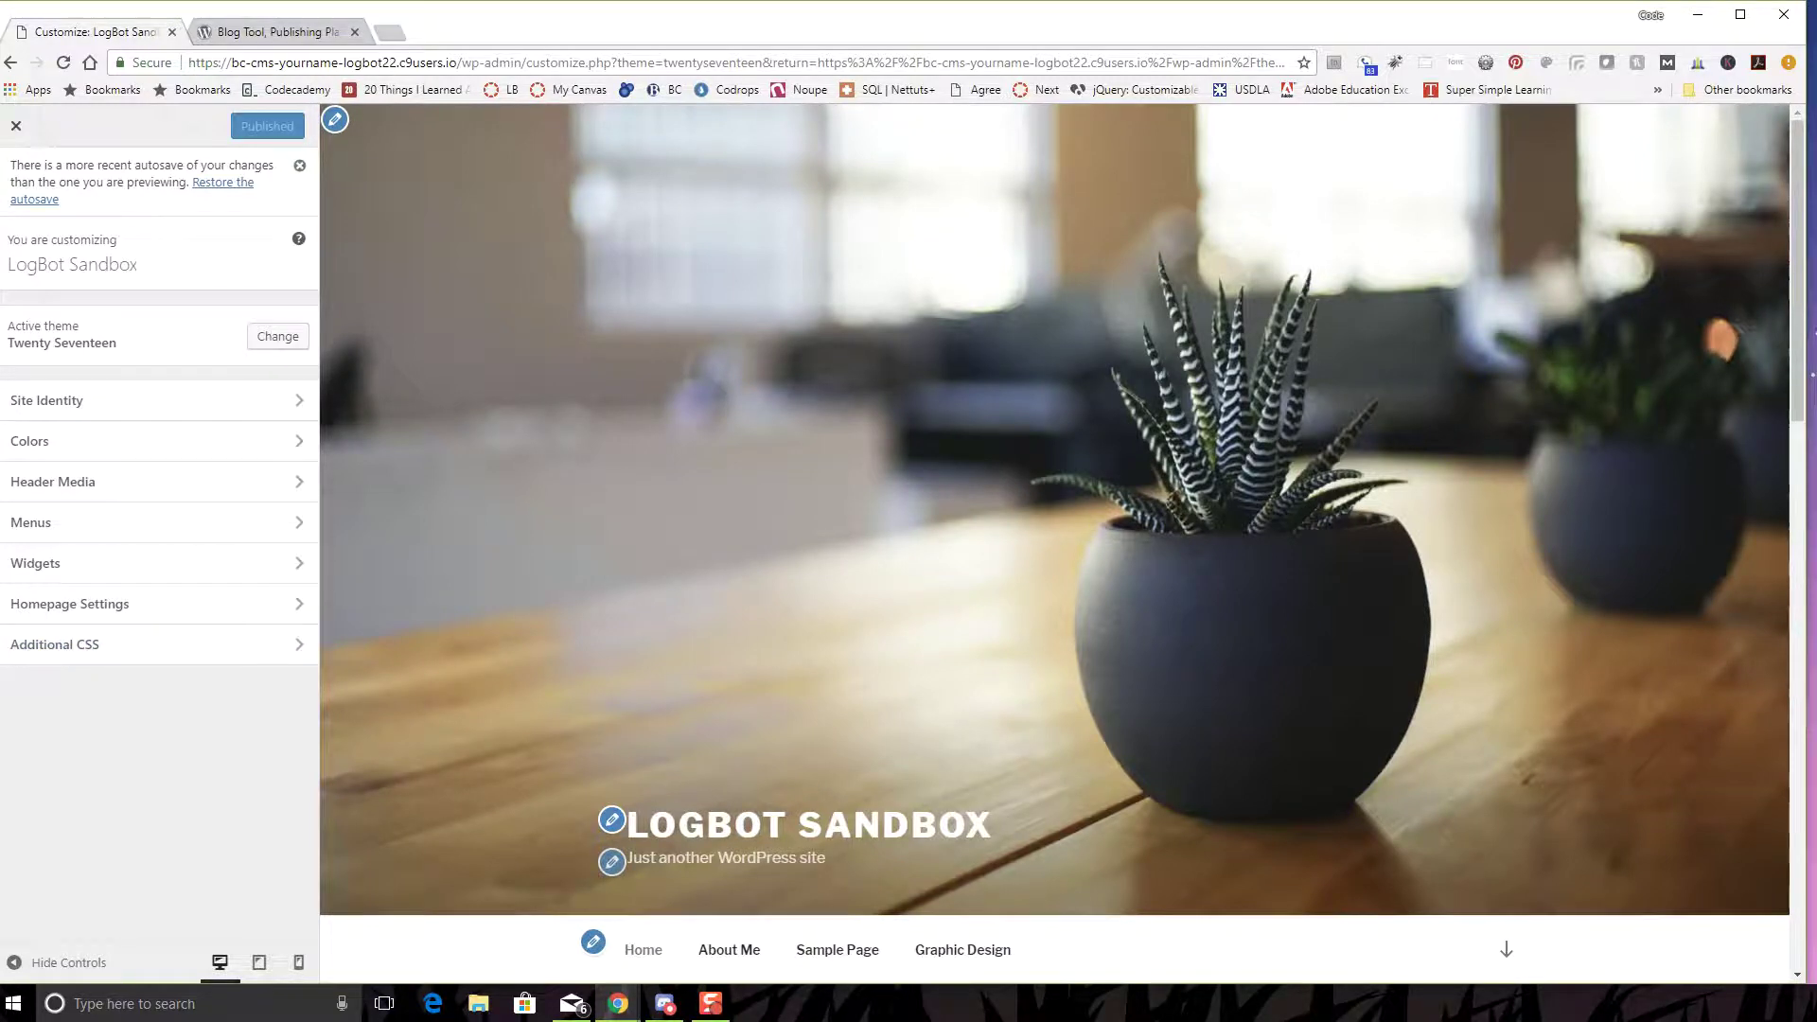
scroll(1055, 568, "down", 4)
scroll(1056, 568, "down", 10)
scroll(1056, 567, "up", 14)
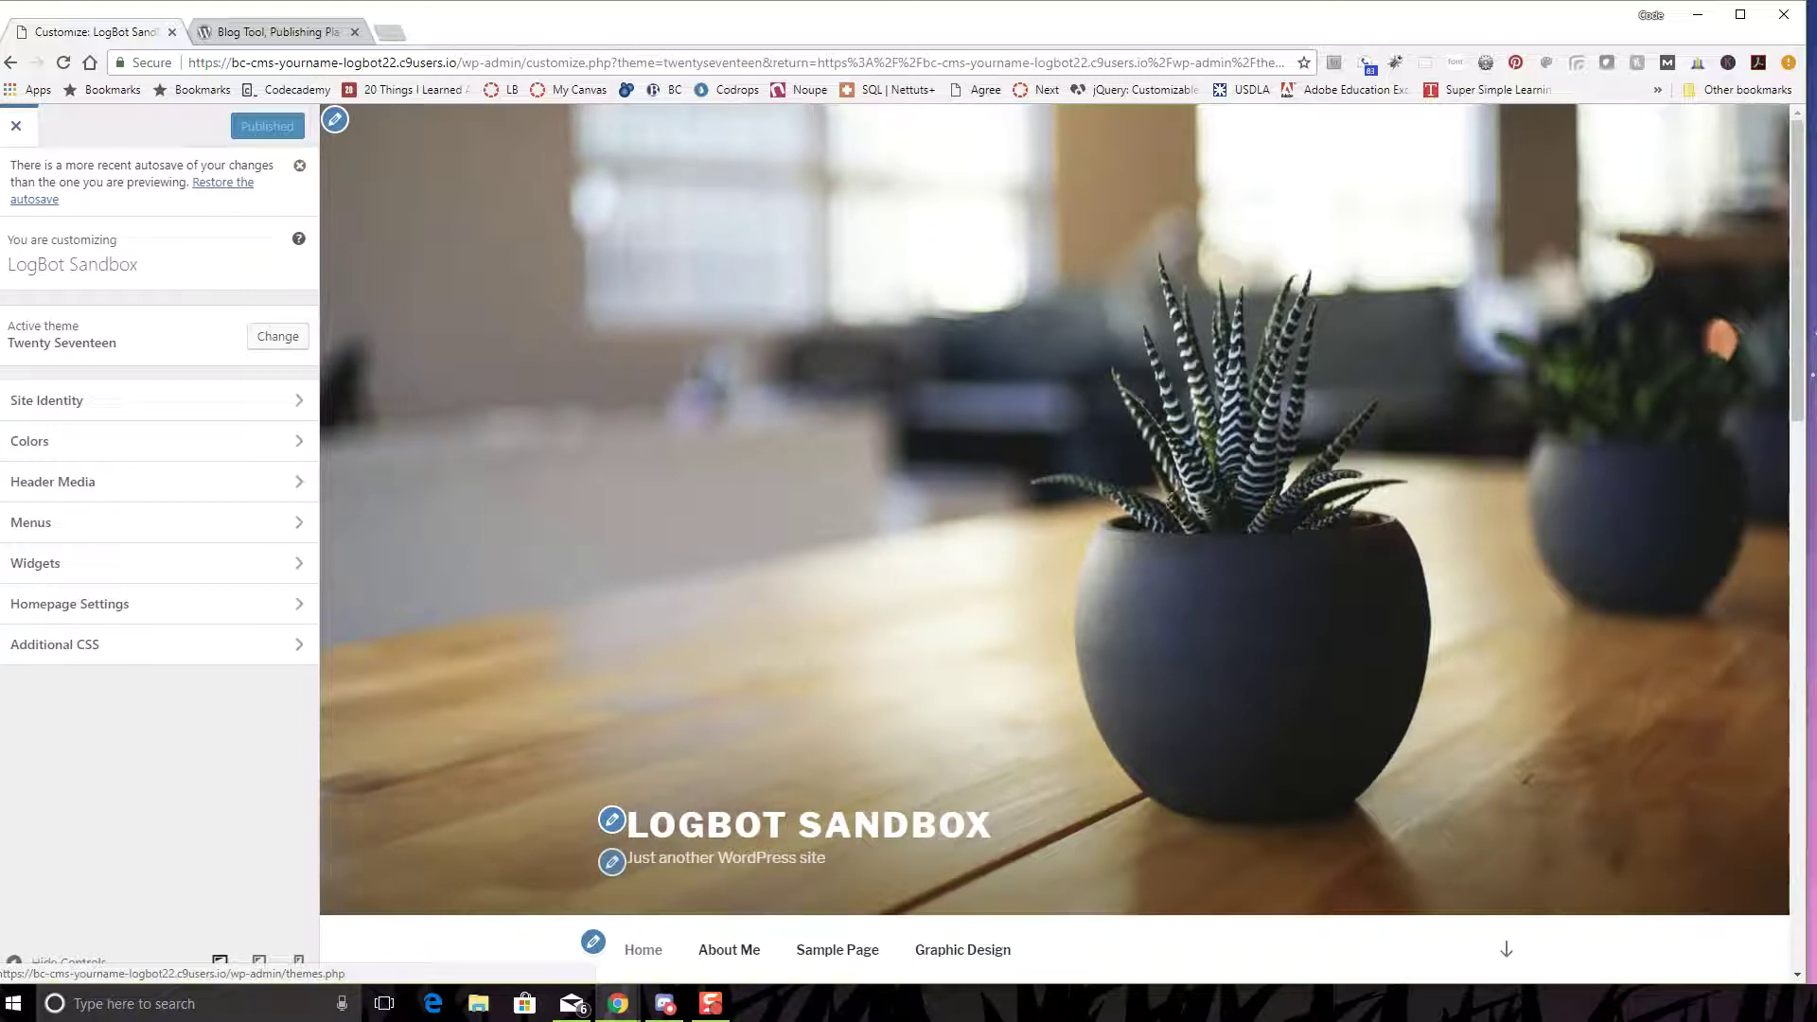
- Browse the Featured themes under Themes > Add New, then move to the WordPress.org tab
left_click(277, 336)
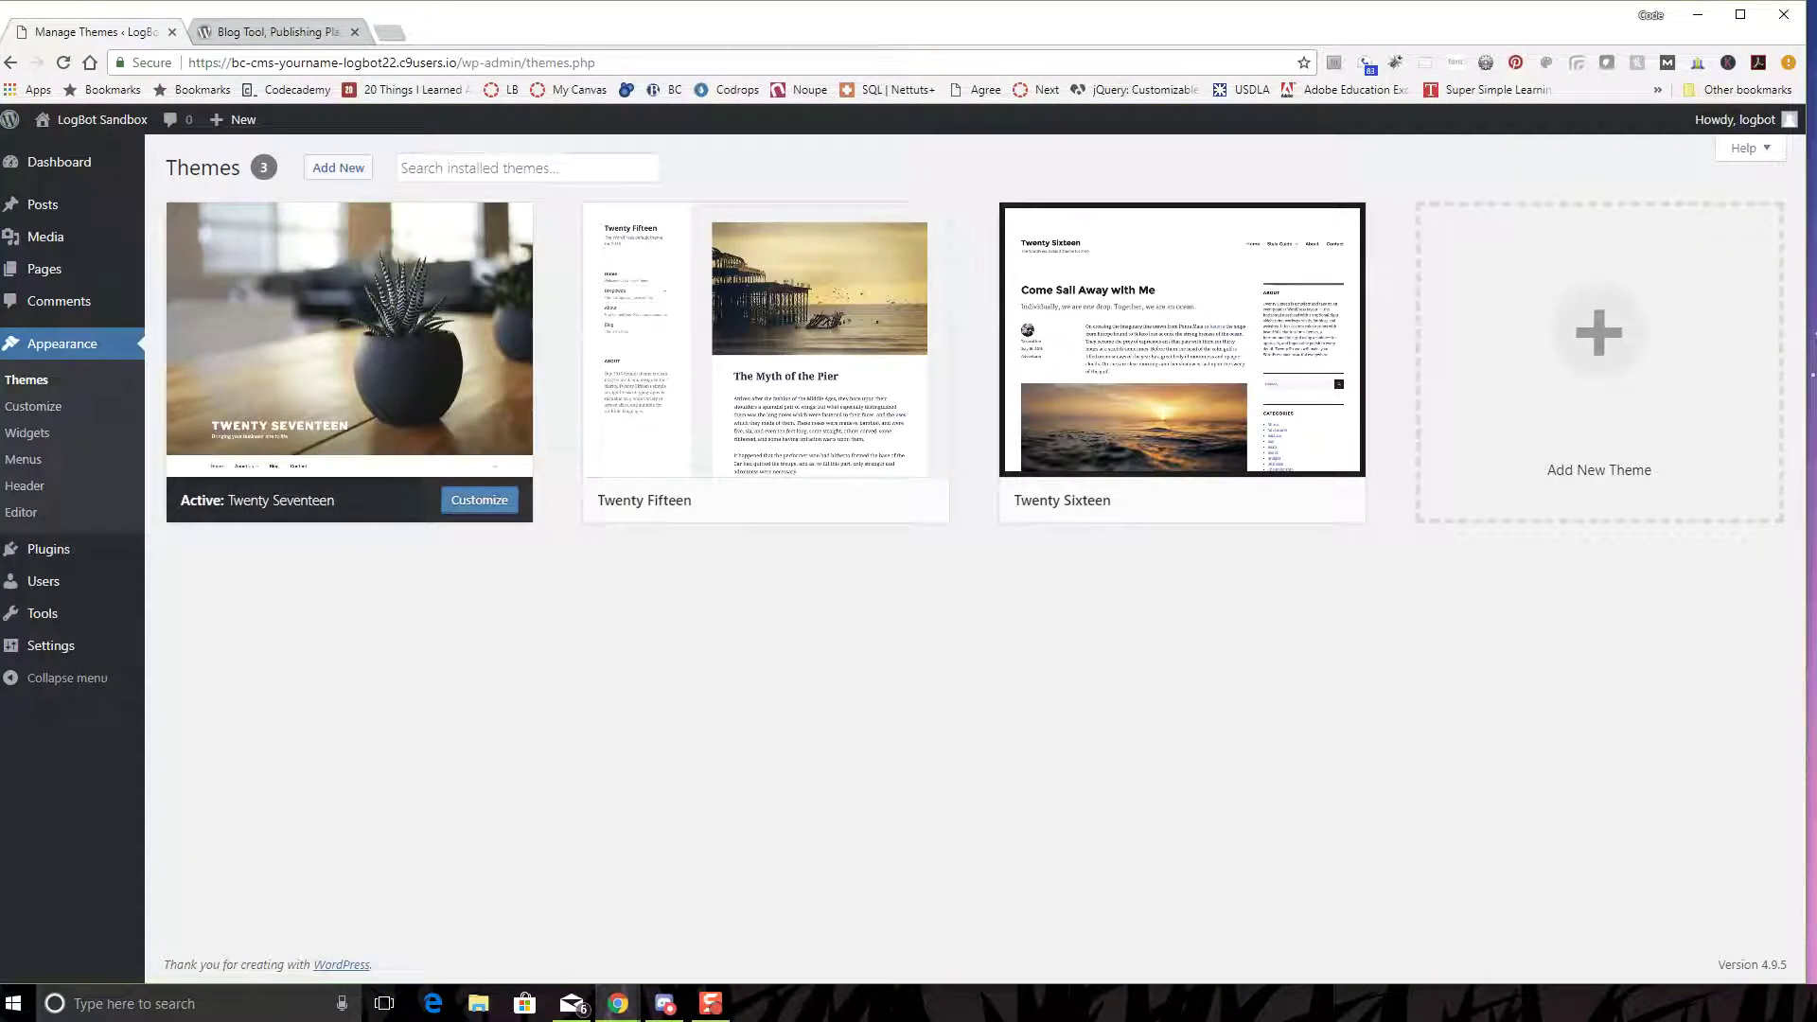
left_click(402, 169)
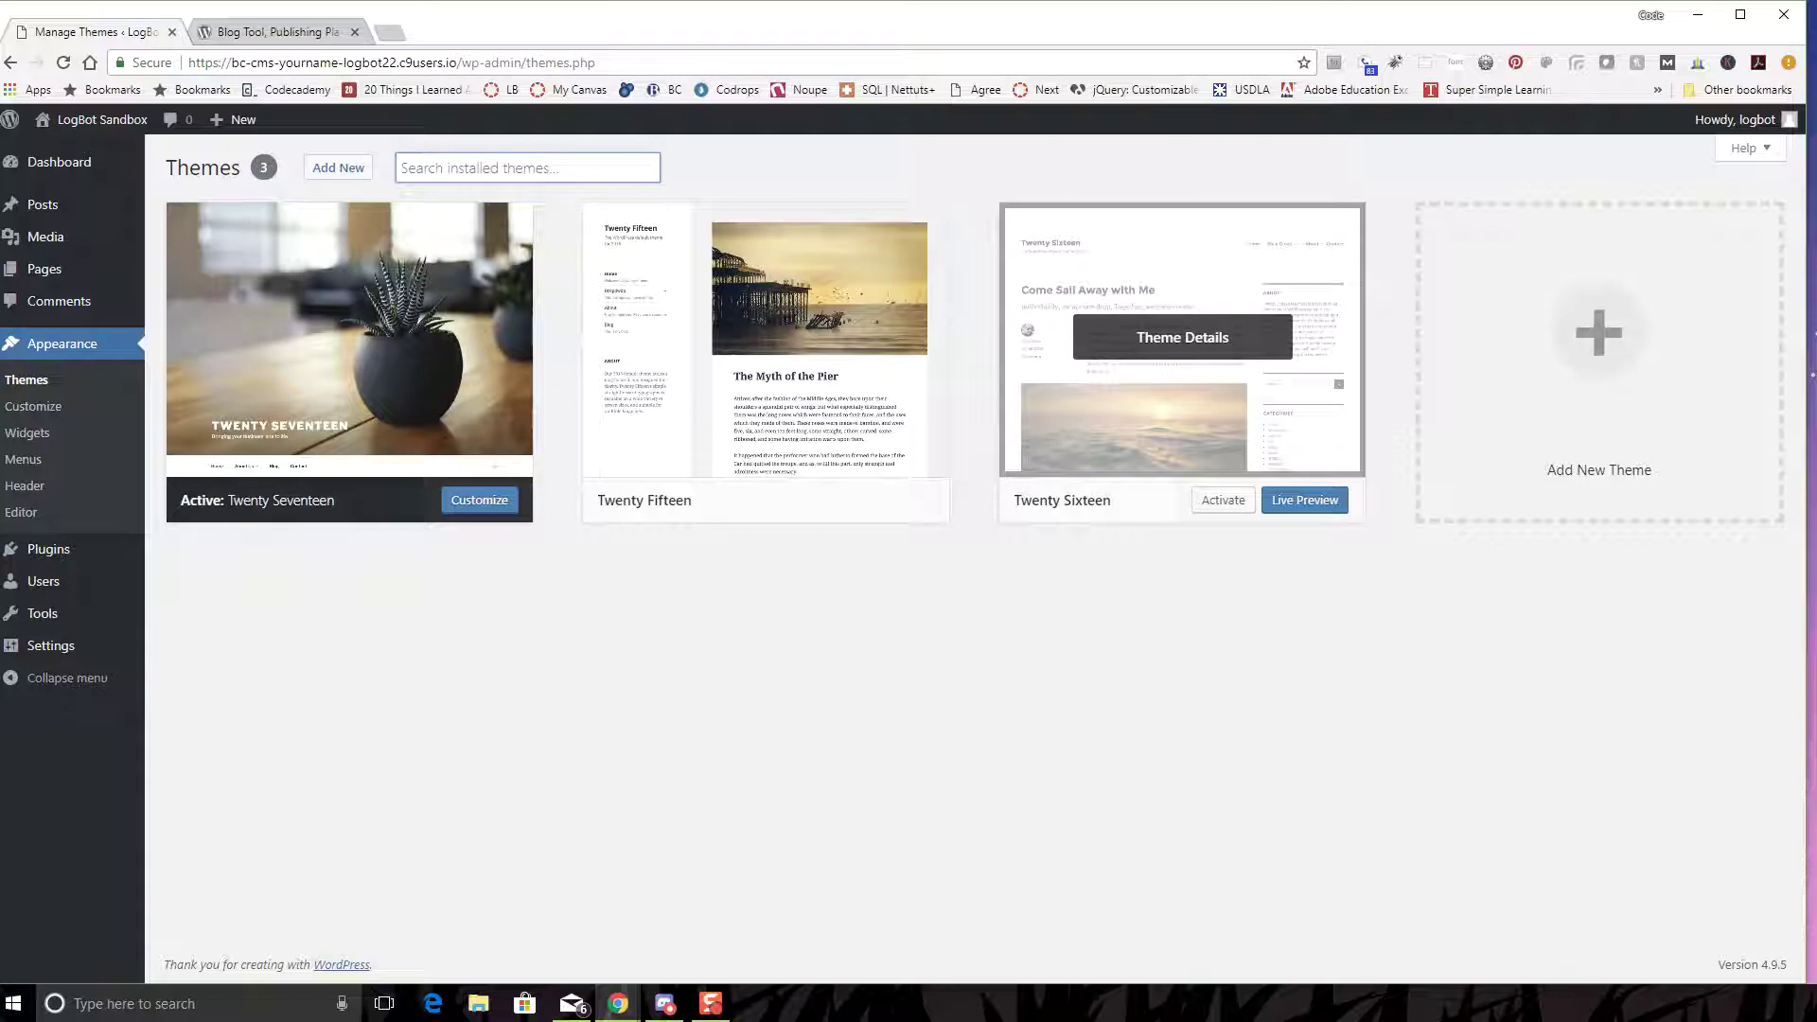
left_click(338, 167)
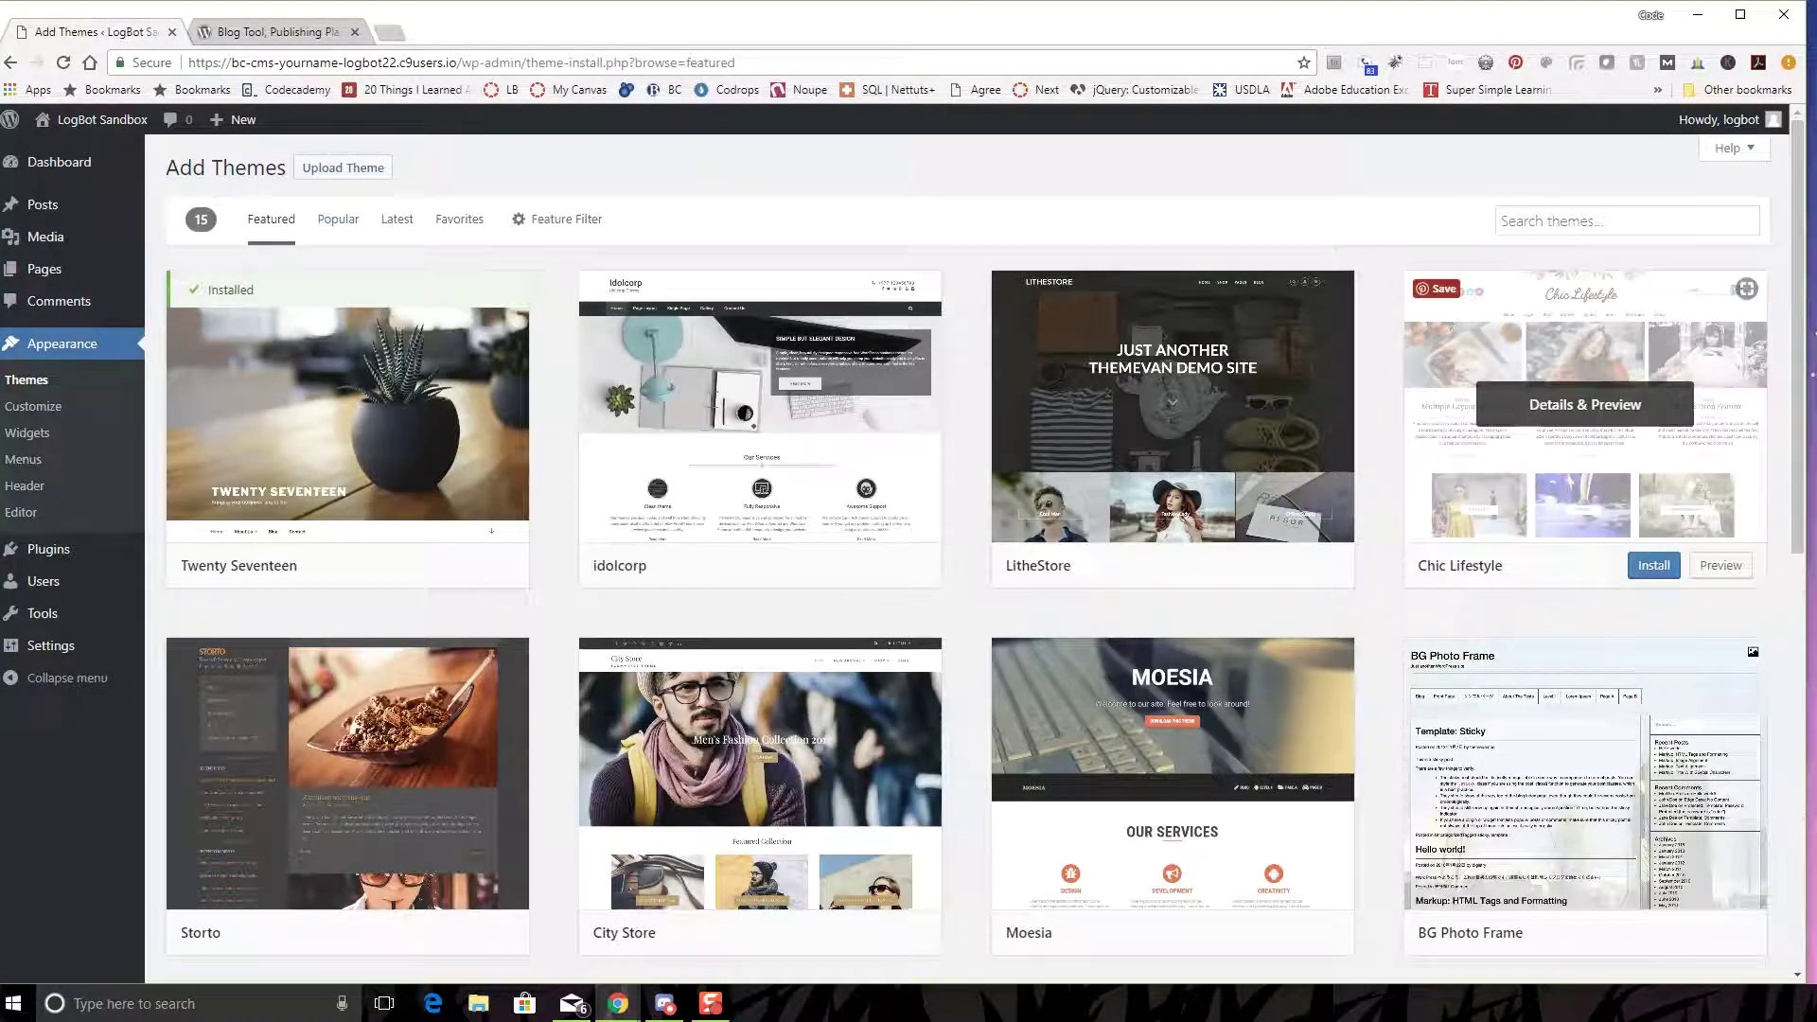
scroll(1797, 378, "down", 2)
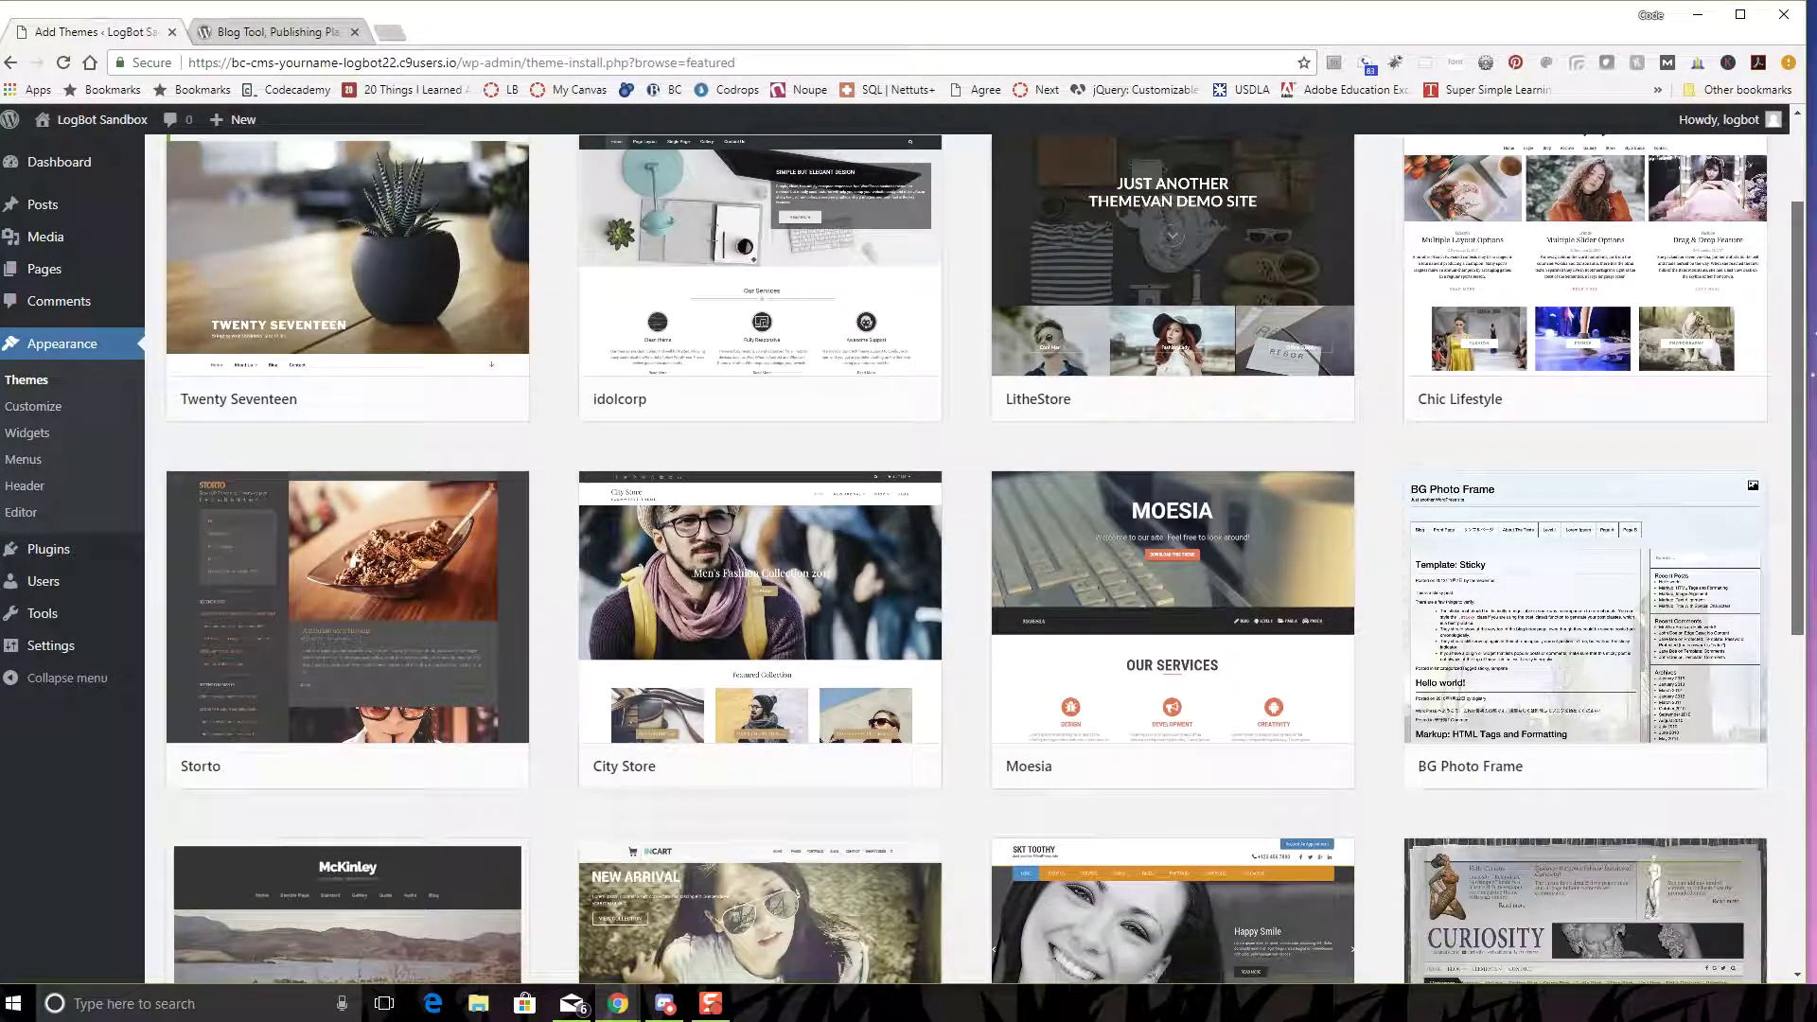
scroll(967, 559, "down", 7)
scroll(966, 558, "up", 8)
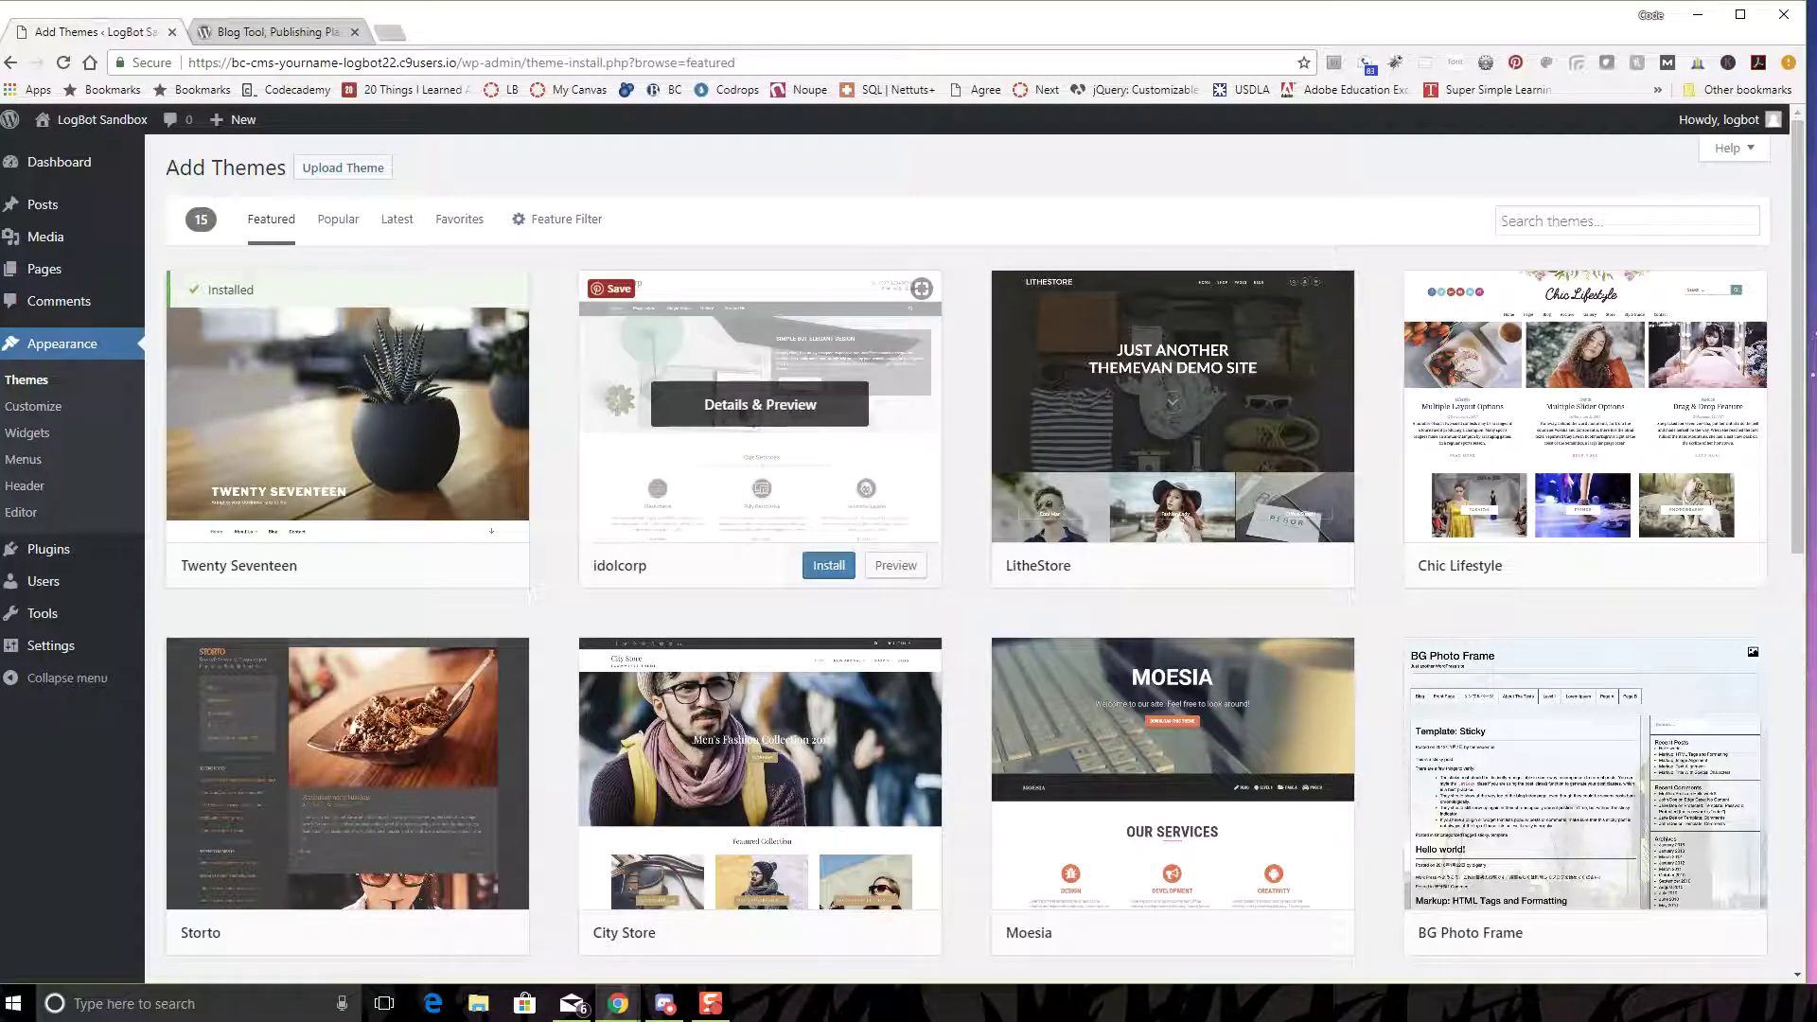
left_click(274, 31)
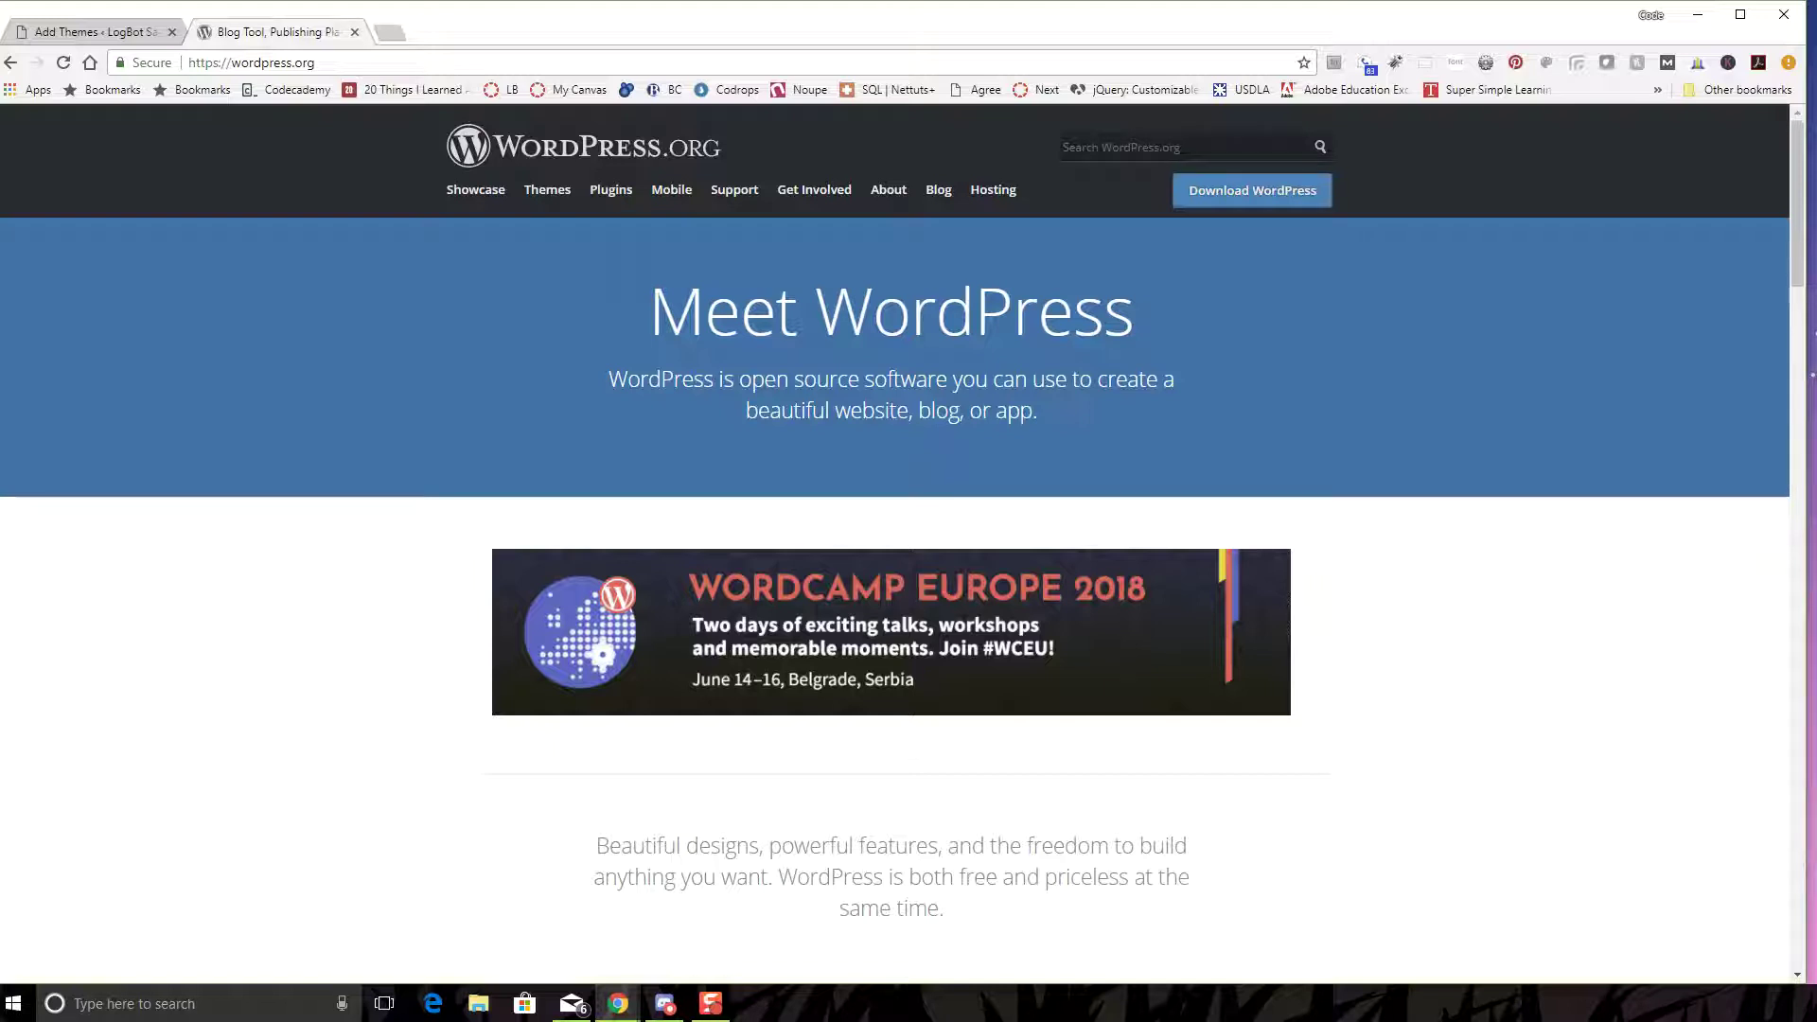
- List the Popular themes in the WordPress.org Theme Directory
left_click(547, 189)
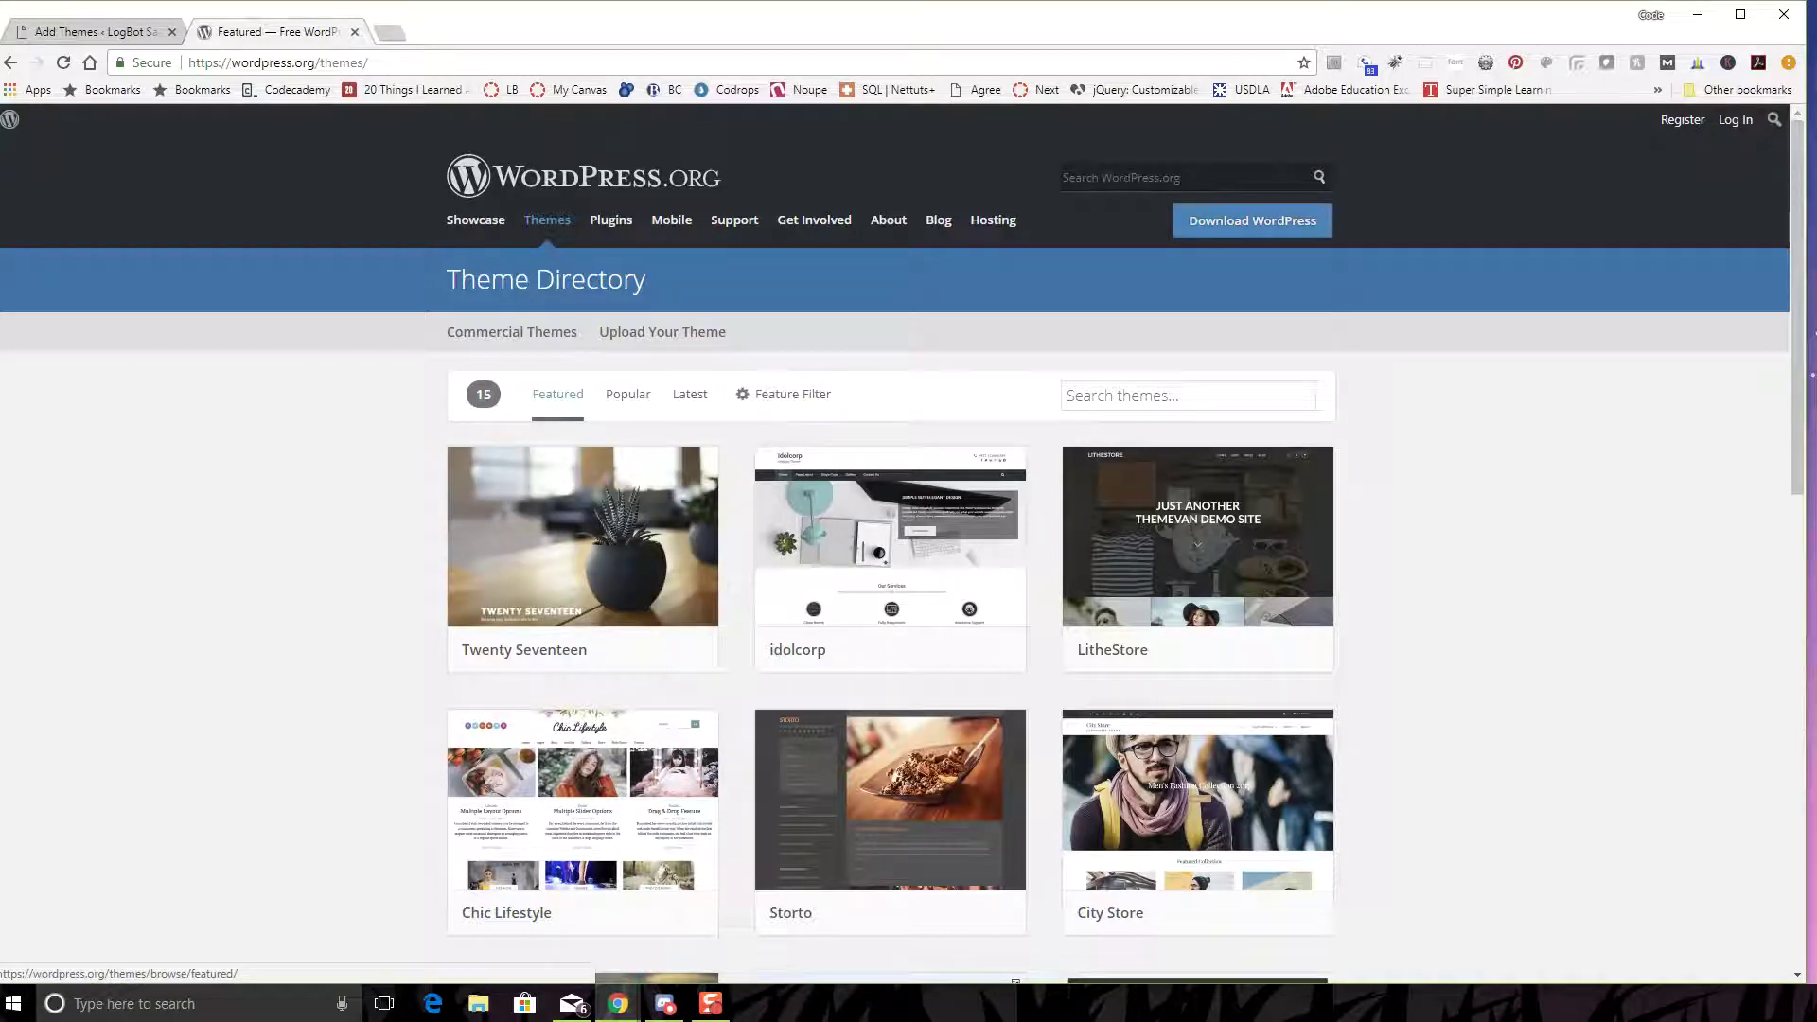
left_click(628, 394)
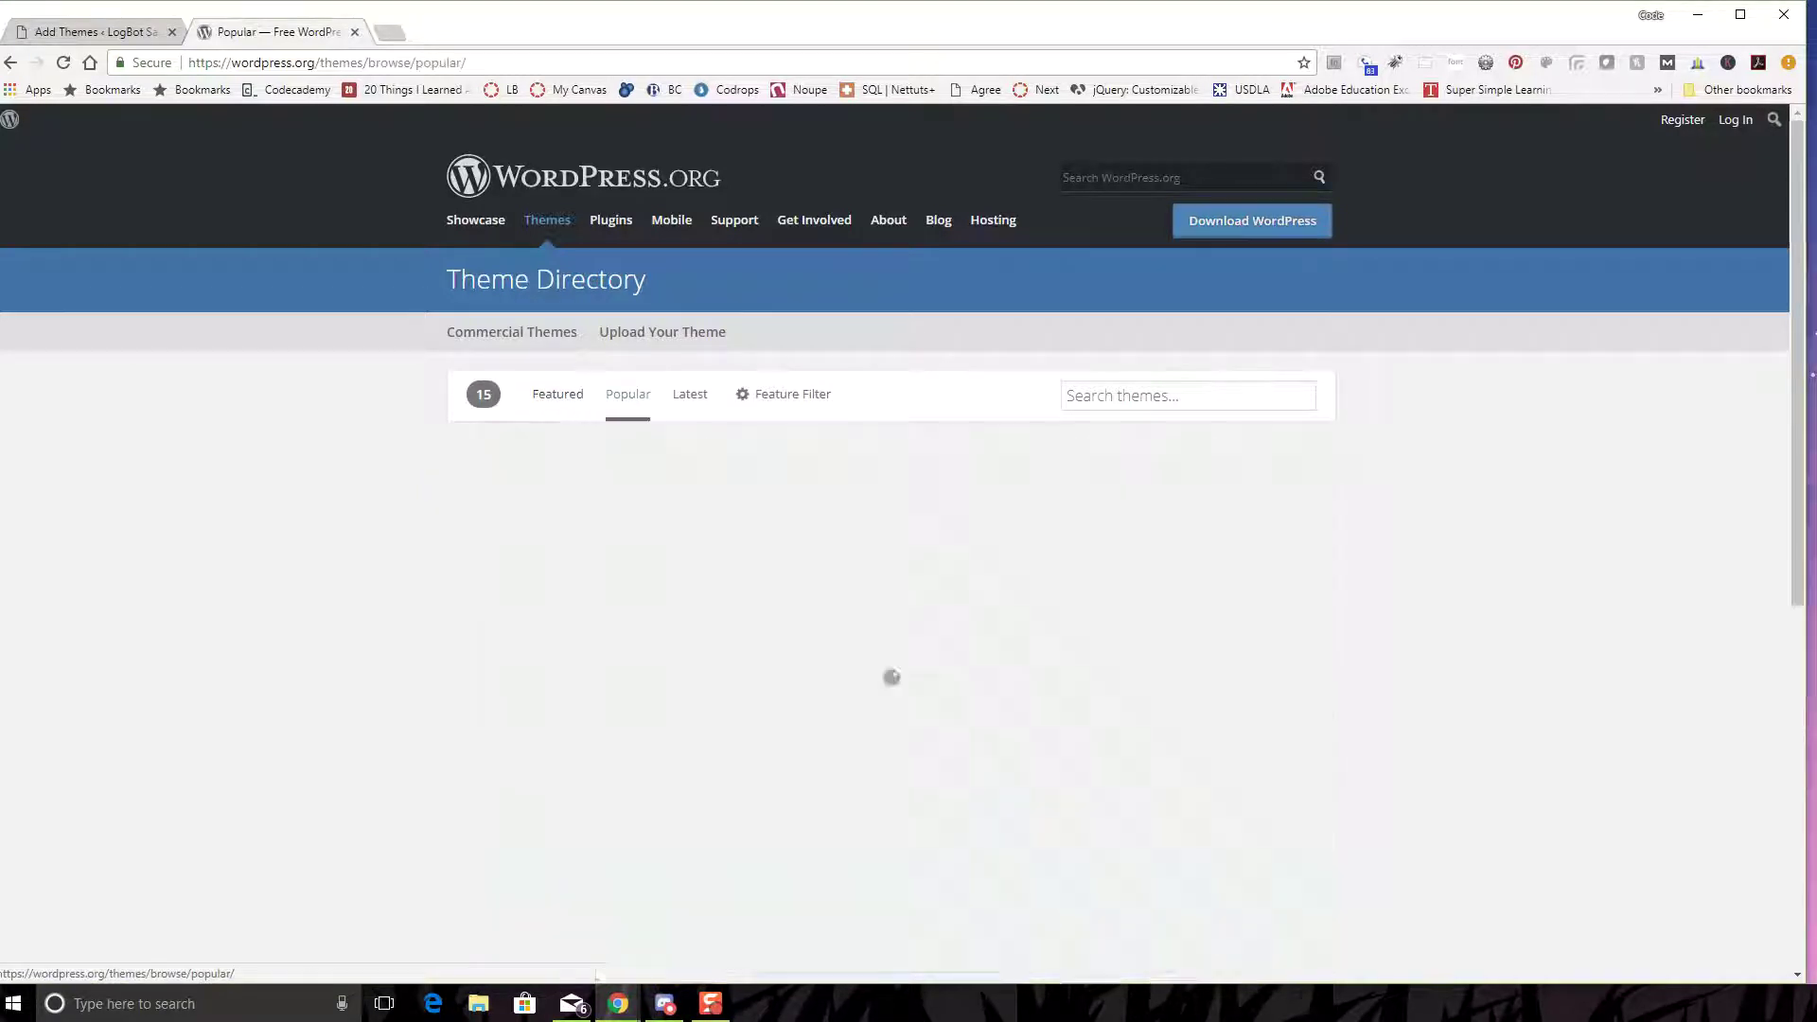
scroll(890, 568, "down", 1)
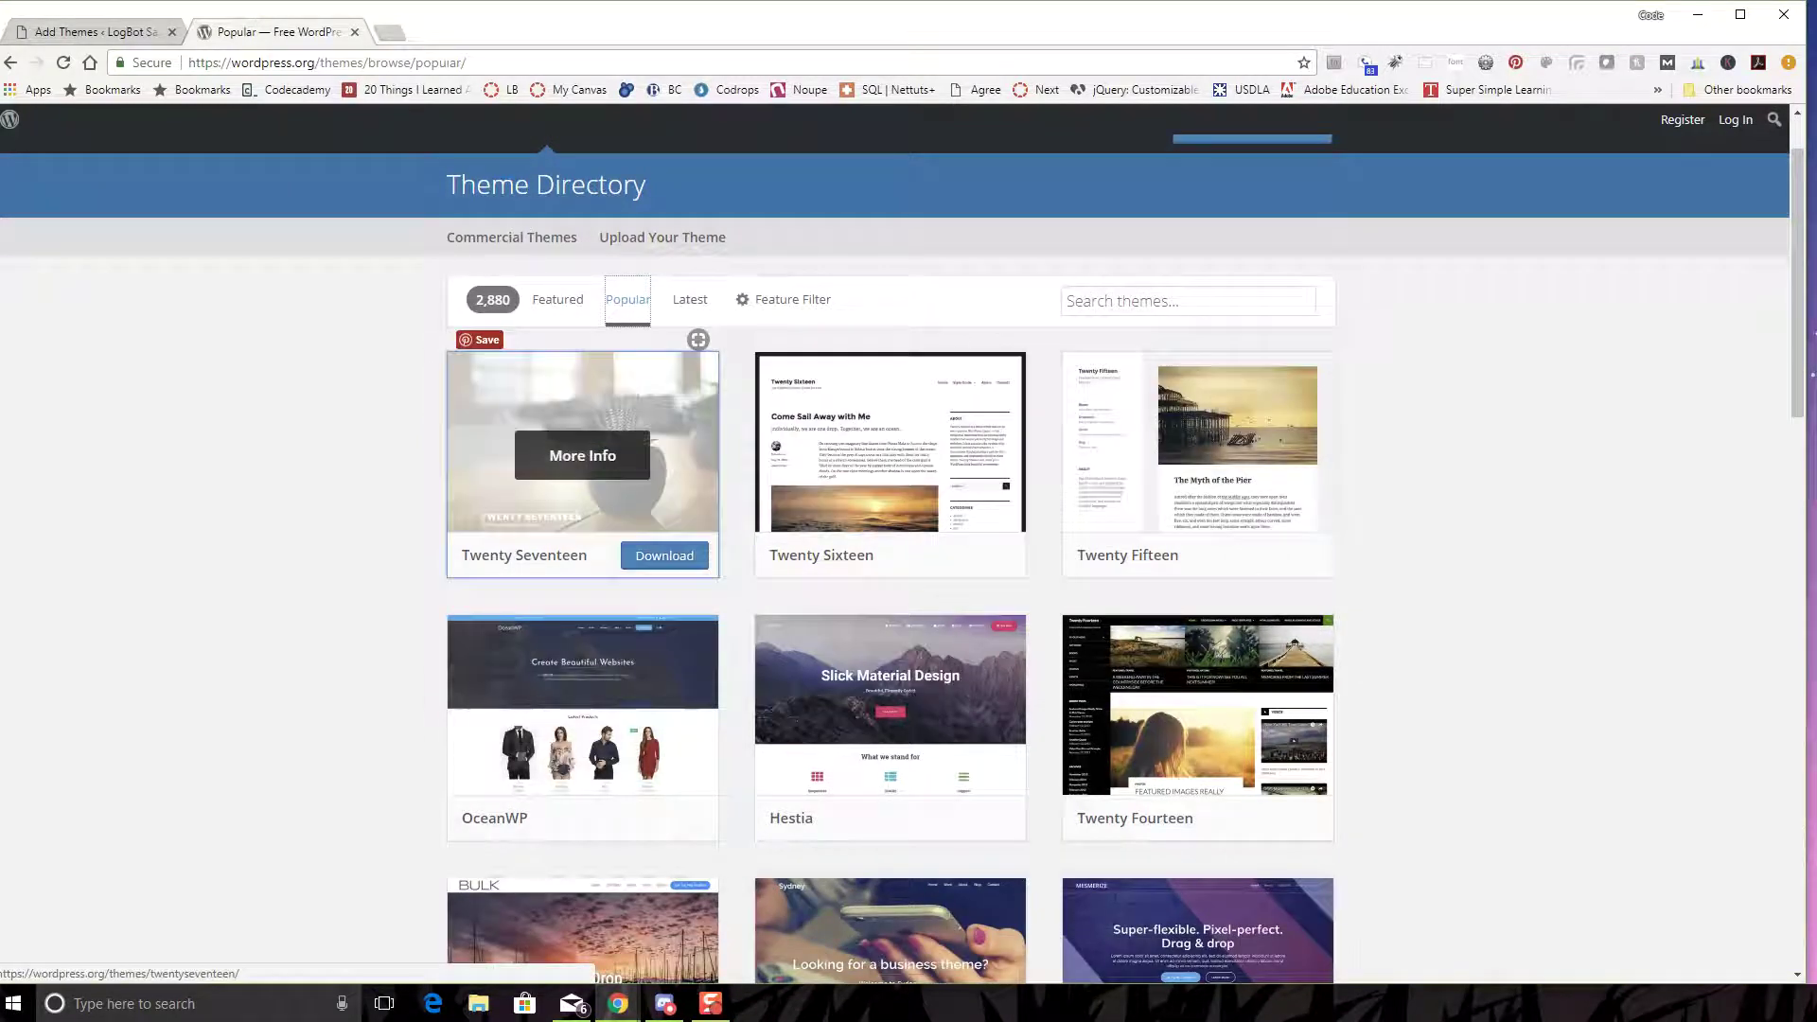
scroll(904, 558, "down", 2)
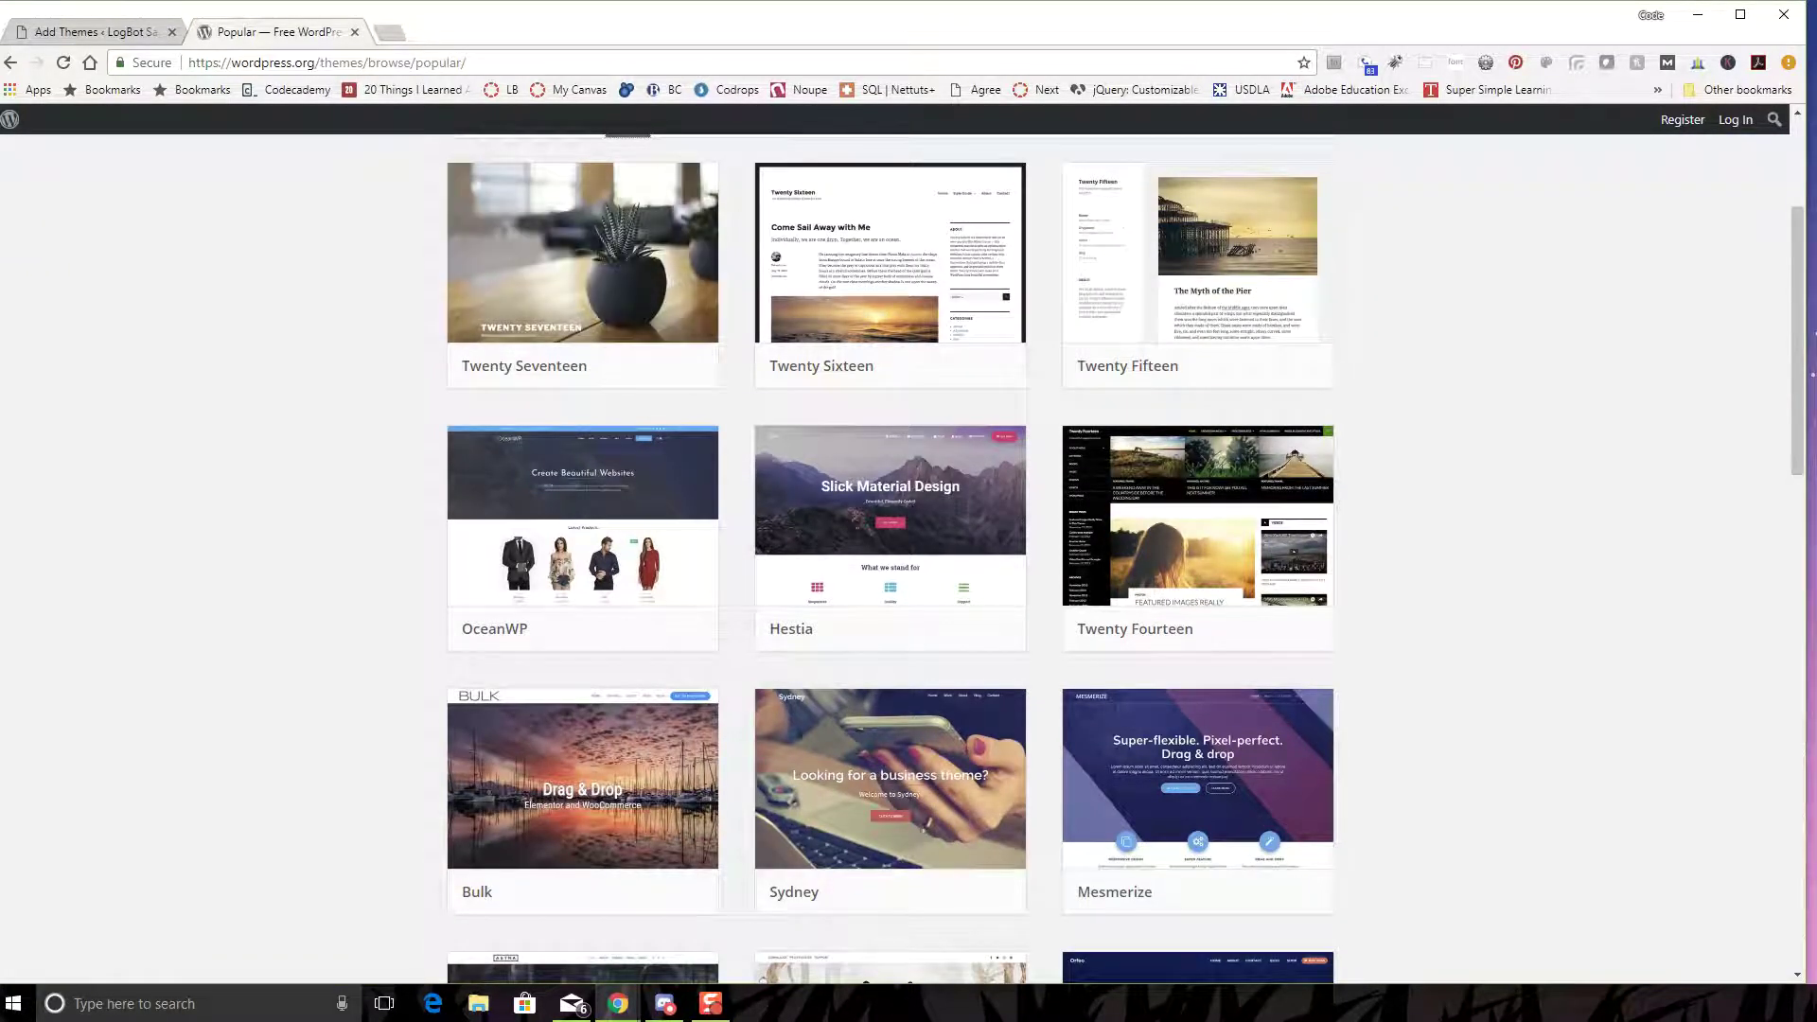
- Show Popular themes in the admin Add Themes browser too
left_click(90, 31)
left_click(338, 219)
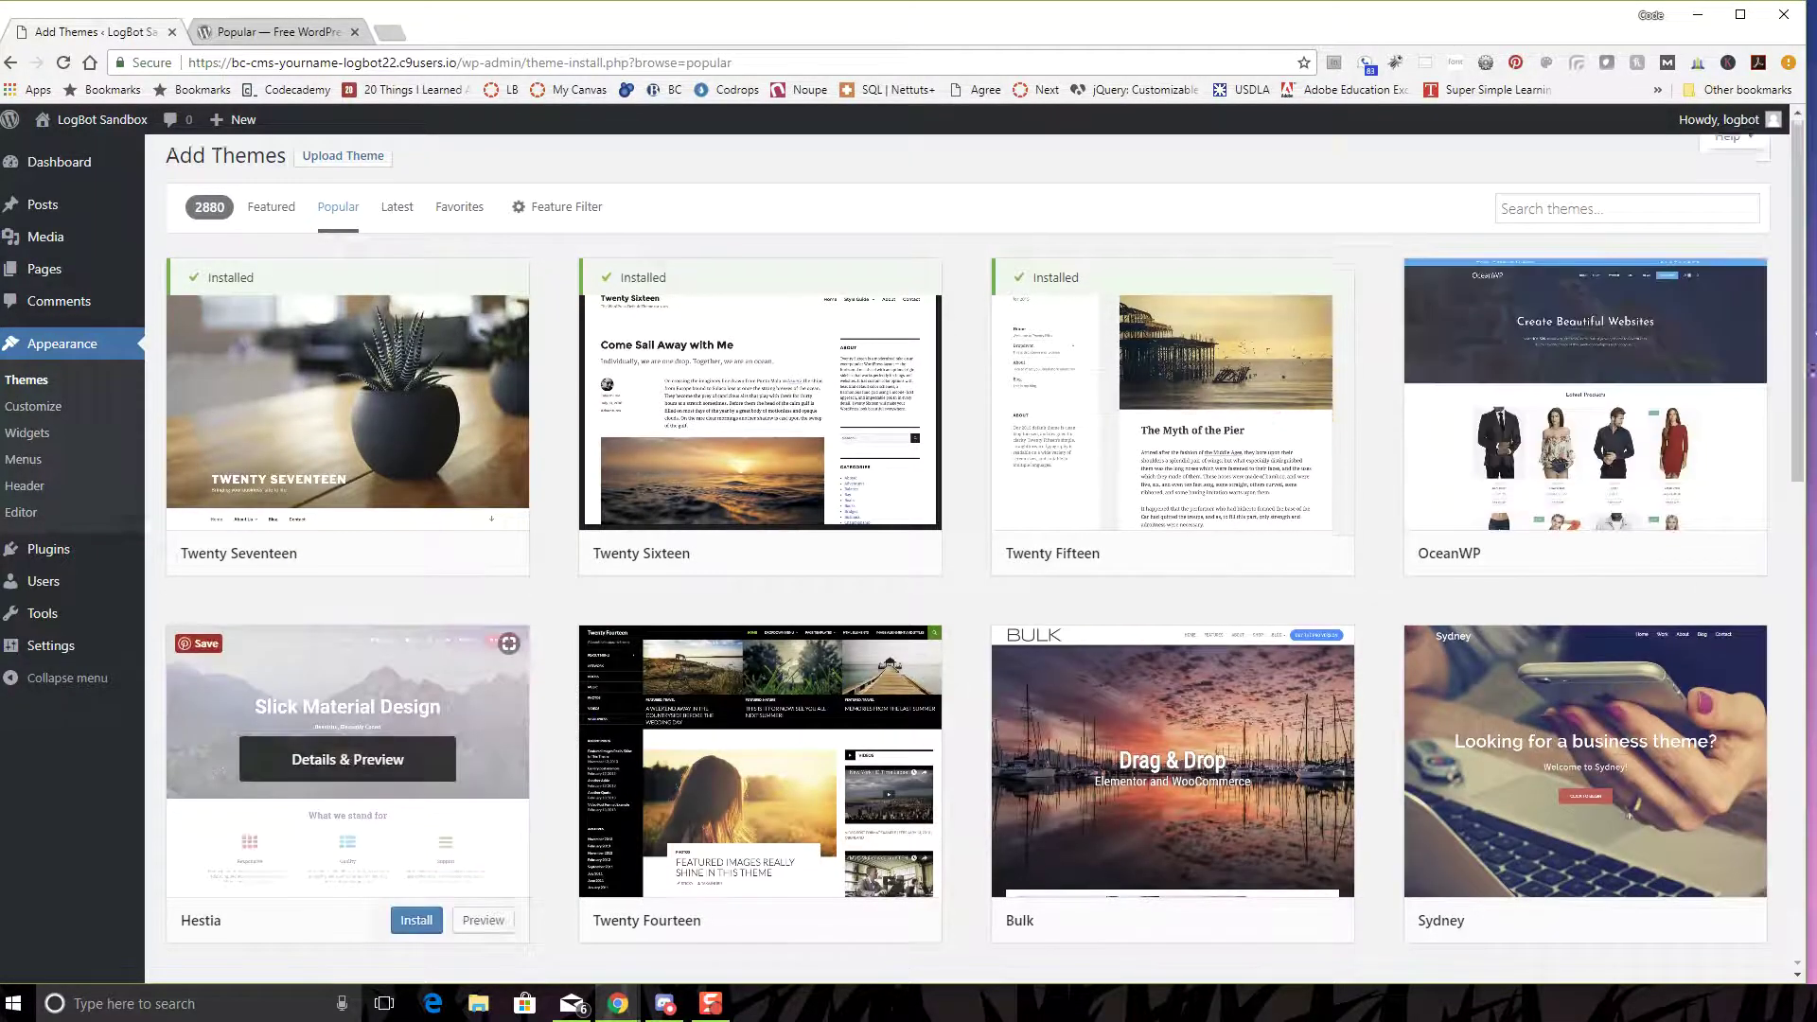
scroll(350, 757, "down", 2)
- Scroll the WordPress.org Popular themes list until Zerif Lite is in view
left_click(275, 31)
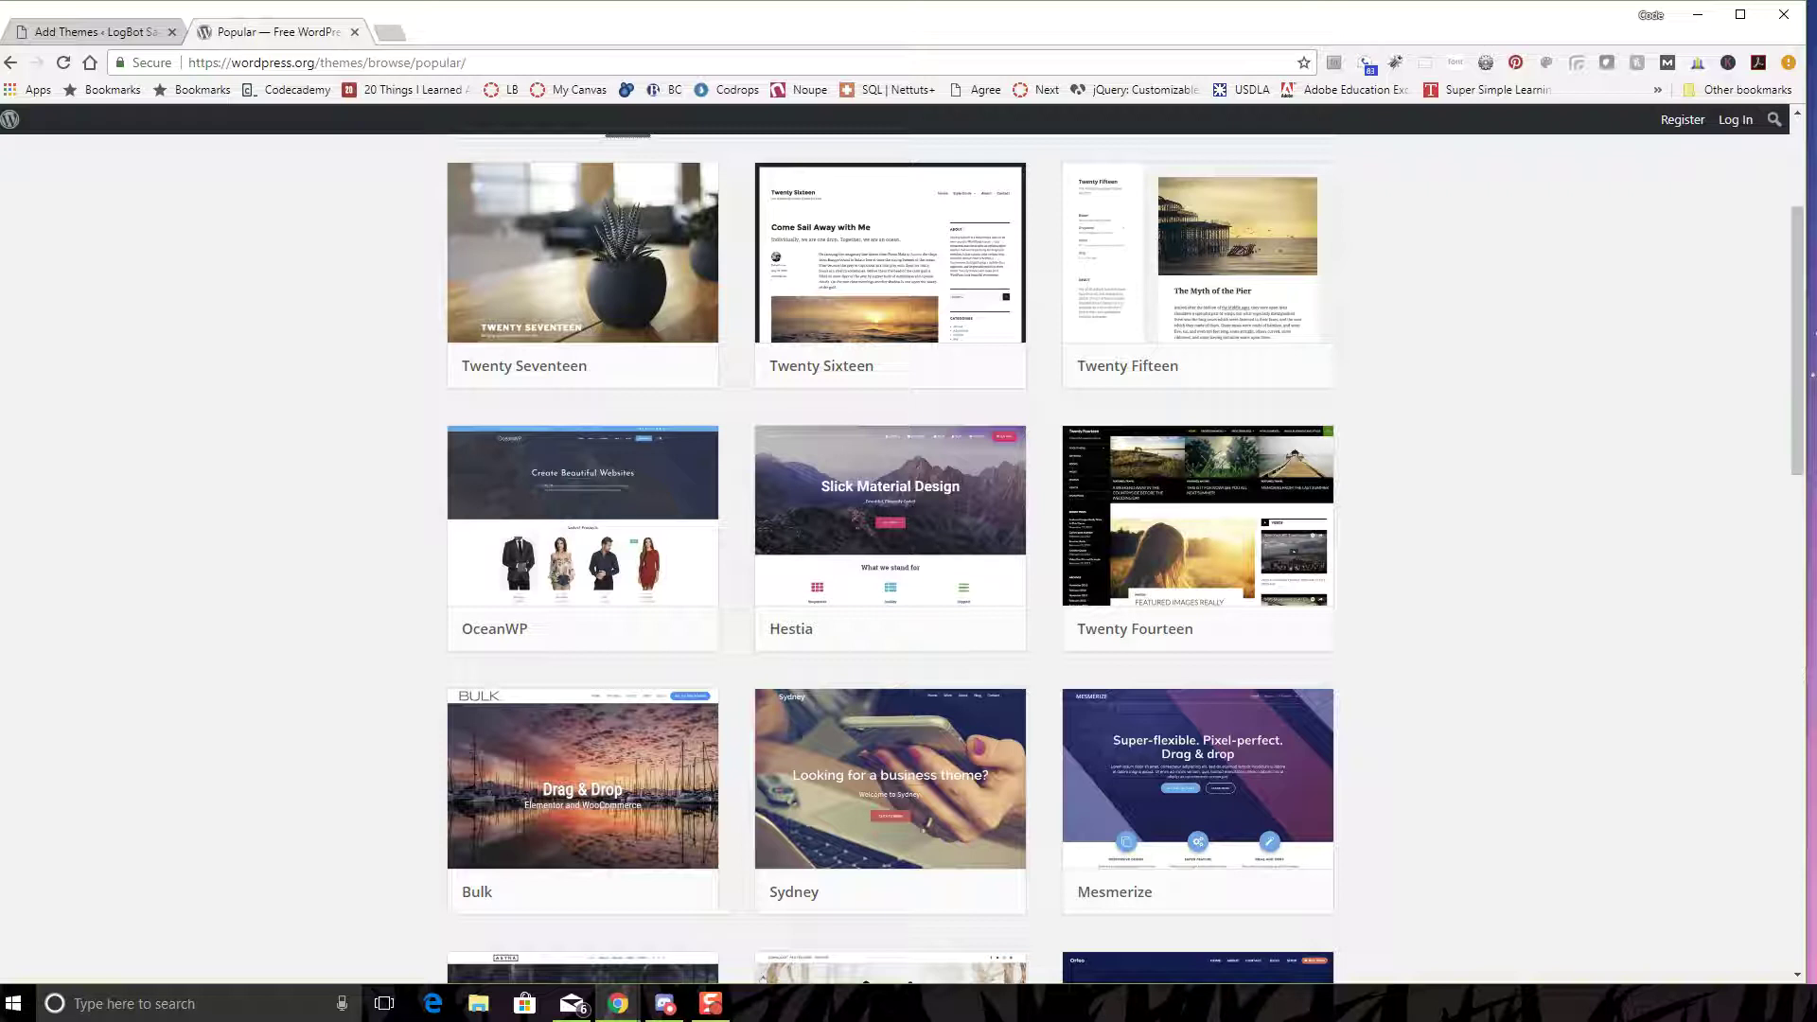
scroll(890, 558, "down", 2)
scroll(889, 558, "up", 5)
scroll(890, 559, "down", 3)
scroll(890, 559, "down", 1)
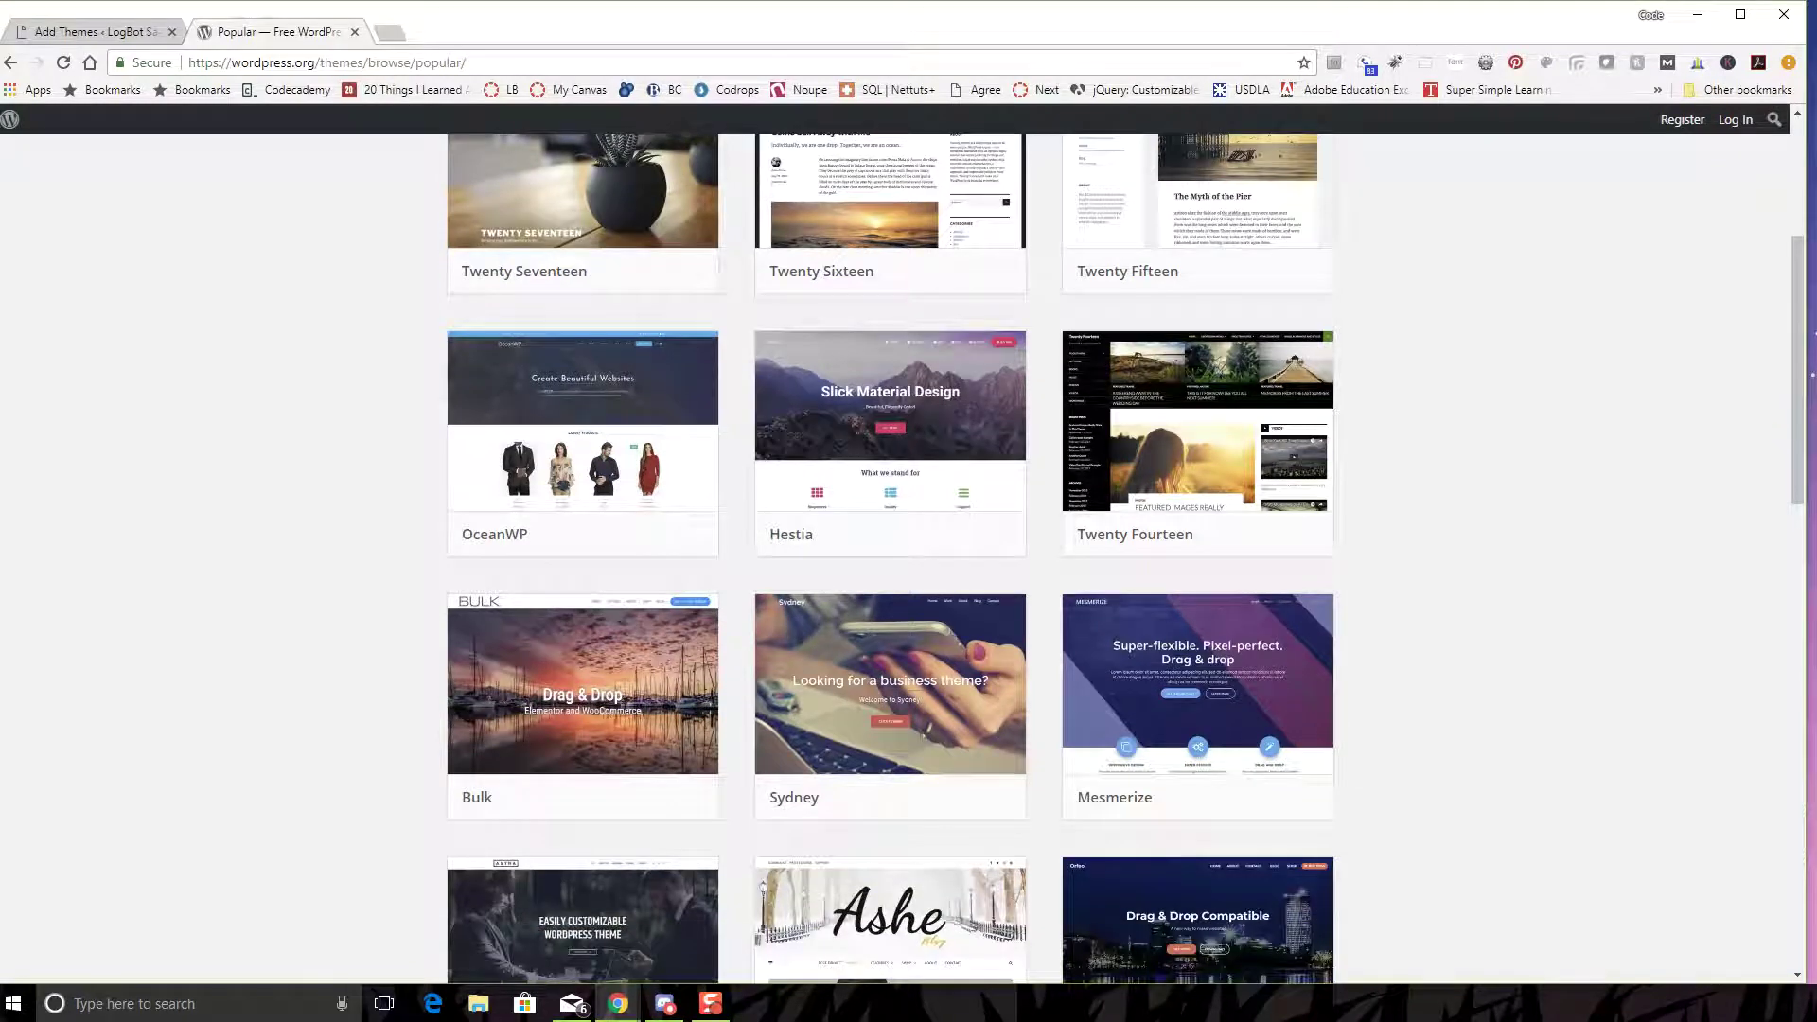
scroll(1197, 568, "up", 1)
scroll(1198, 568, "down", 3)
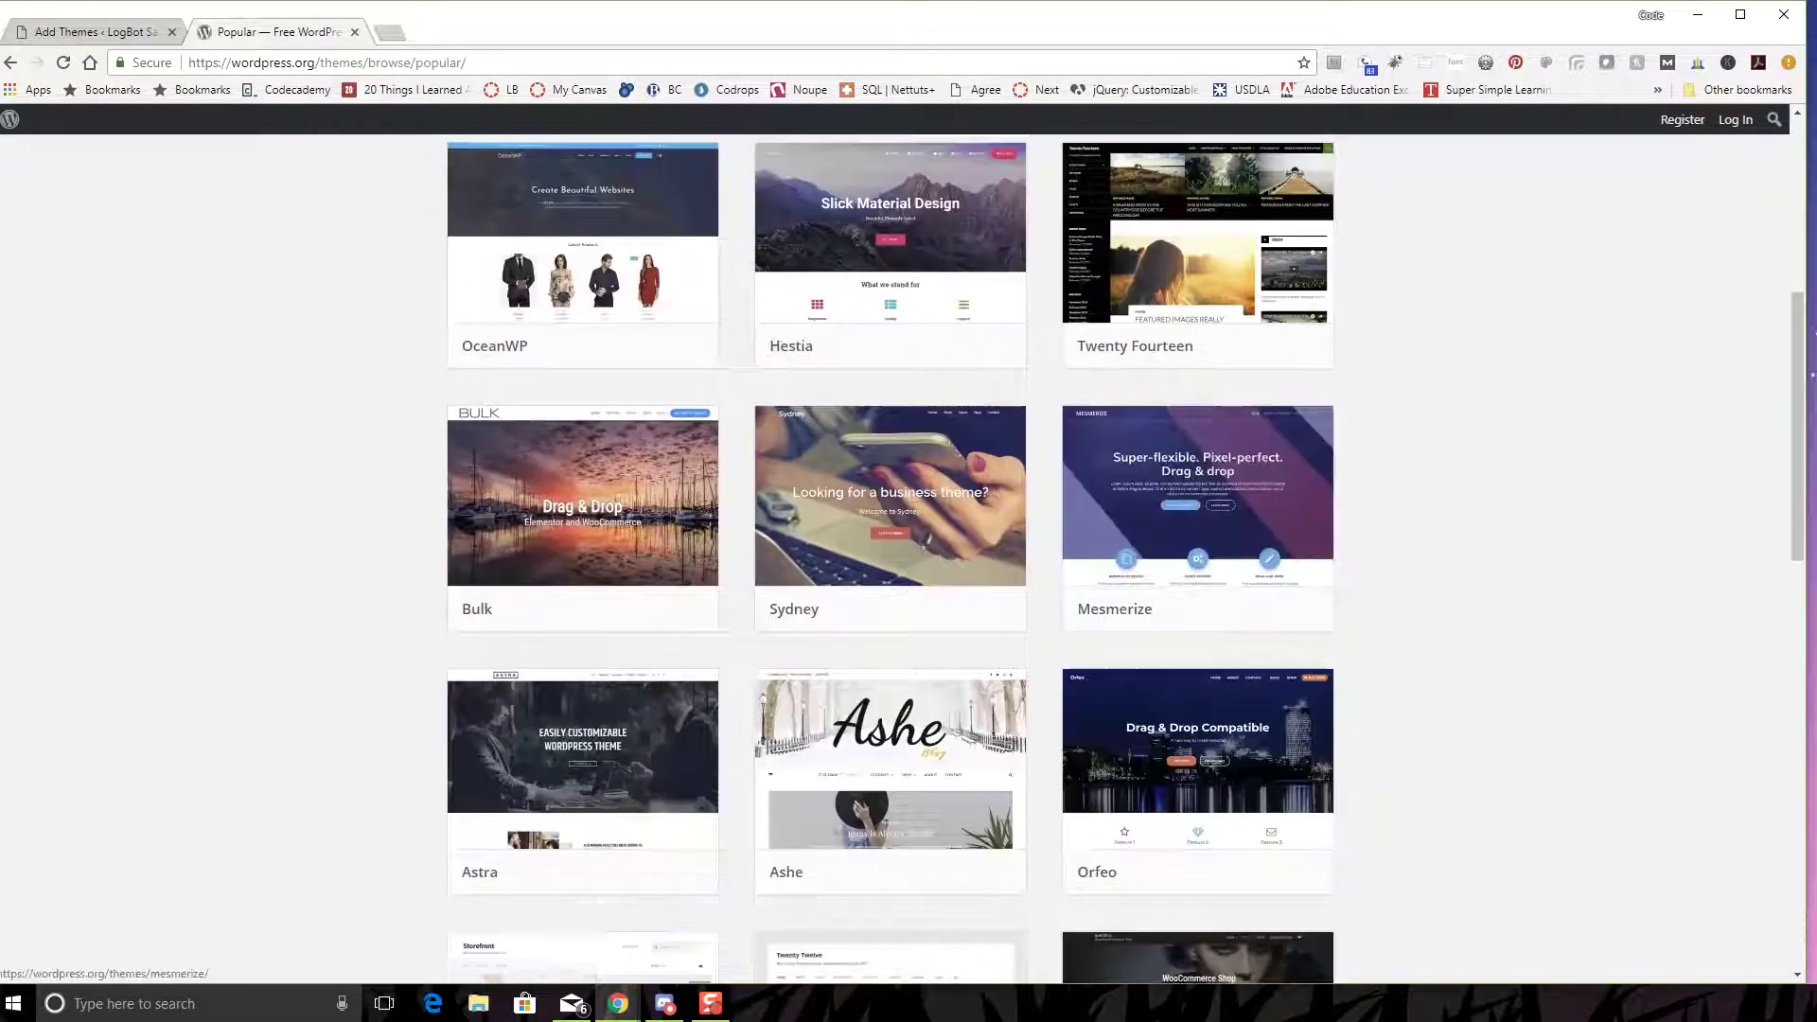
scroll(1197, 568, "down", 1)
scroll(909, 852, "down", 1)
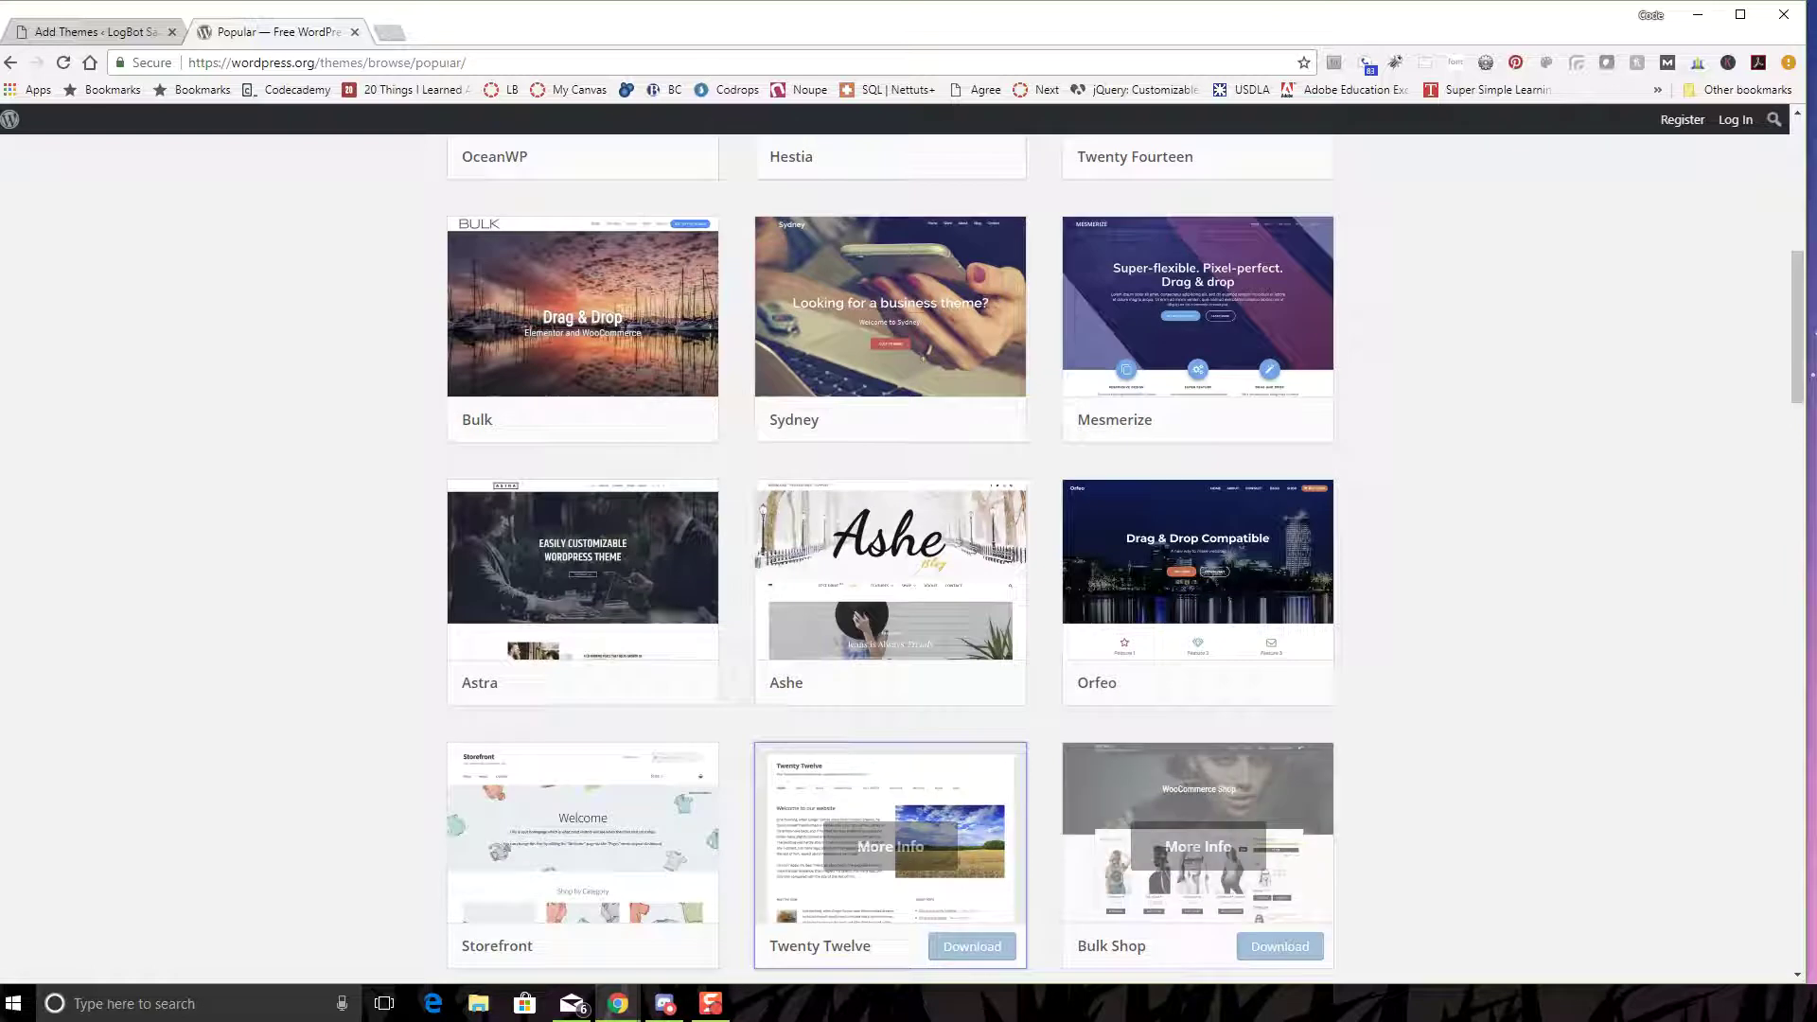
scroll(909, 852, "down", 1)
scroll(909, 757, "down", 1)
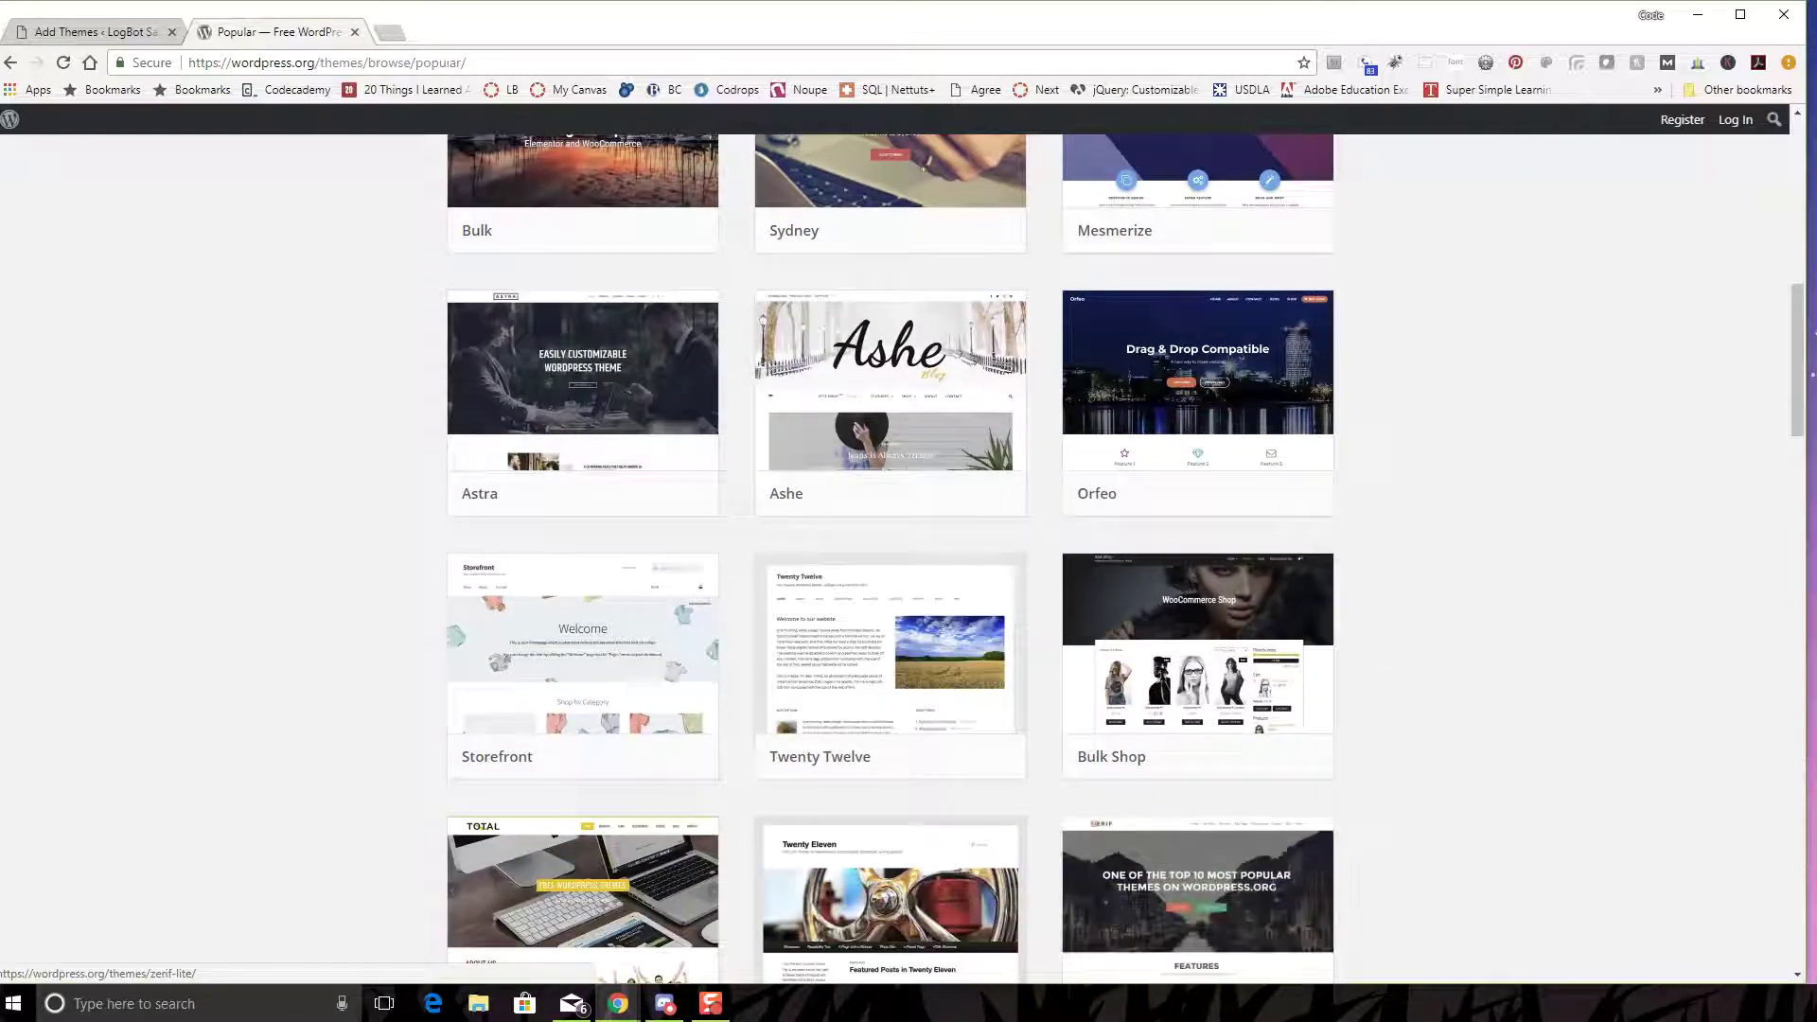
scroll(909, 757, "down", 1)
scroll(909, 757, "down", 1)
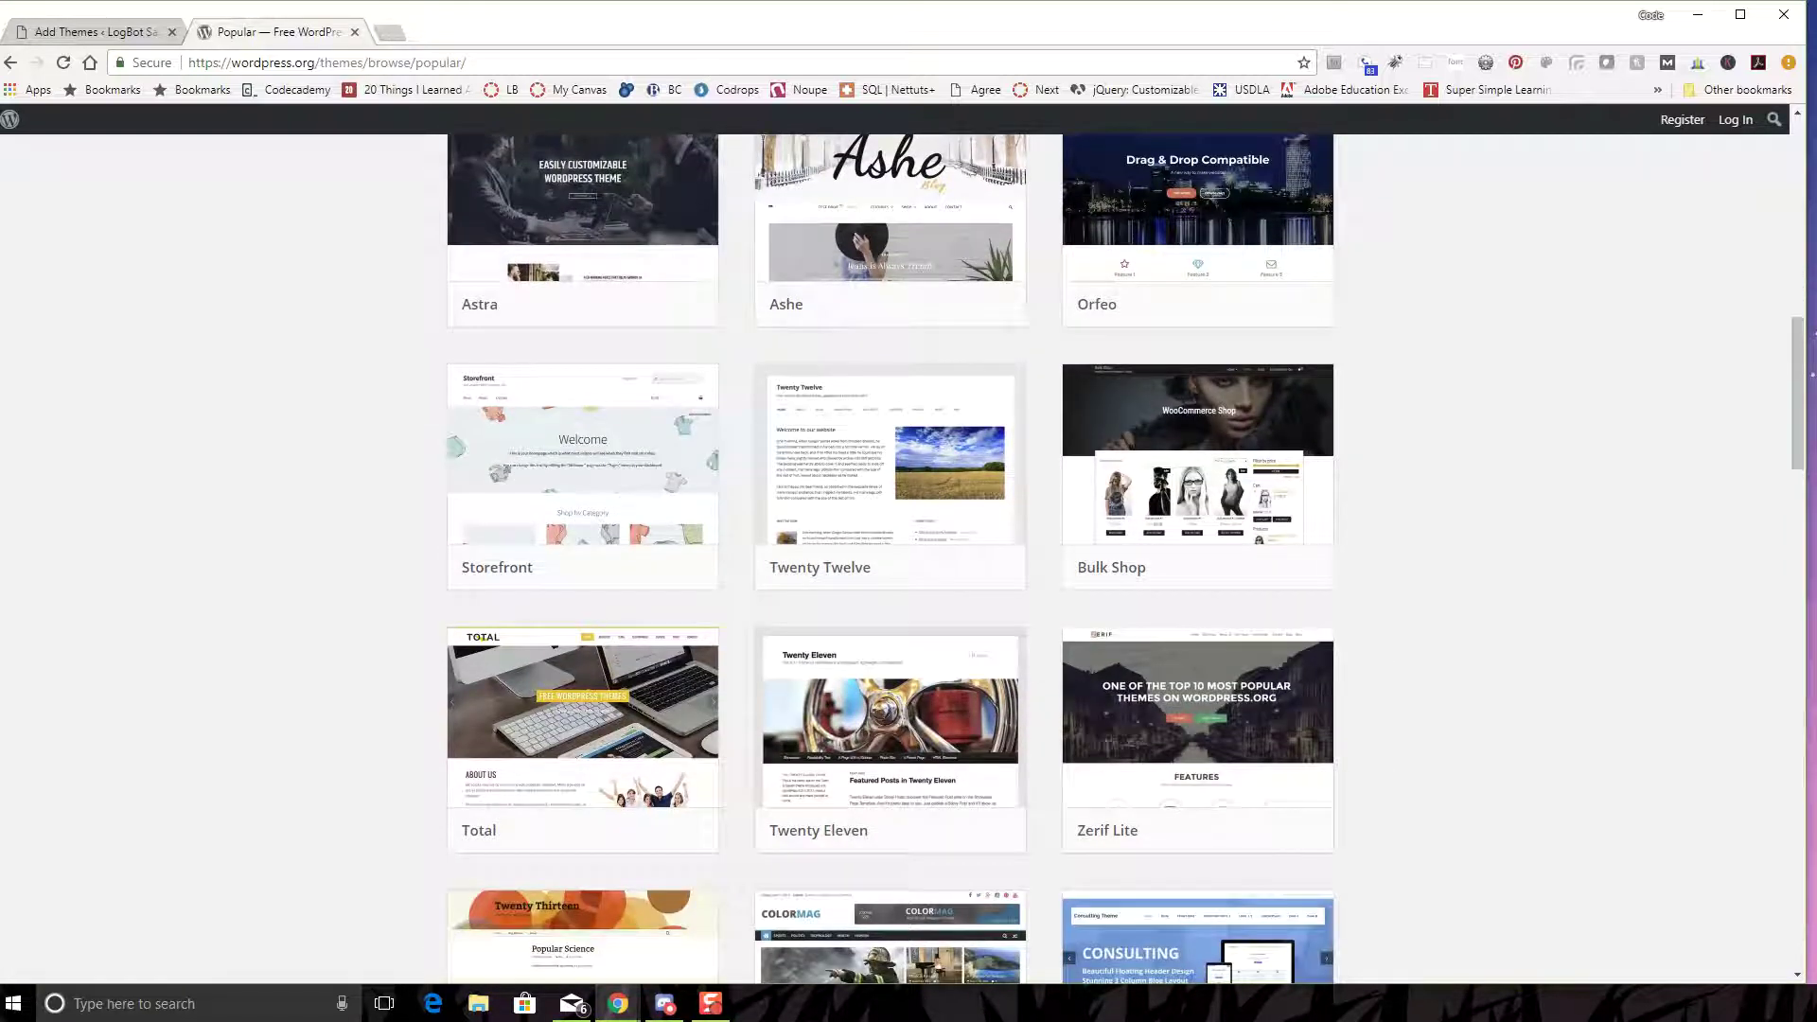
scroll(909, 757, "down", 1)
scroll(909, 758, "down", 2)
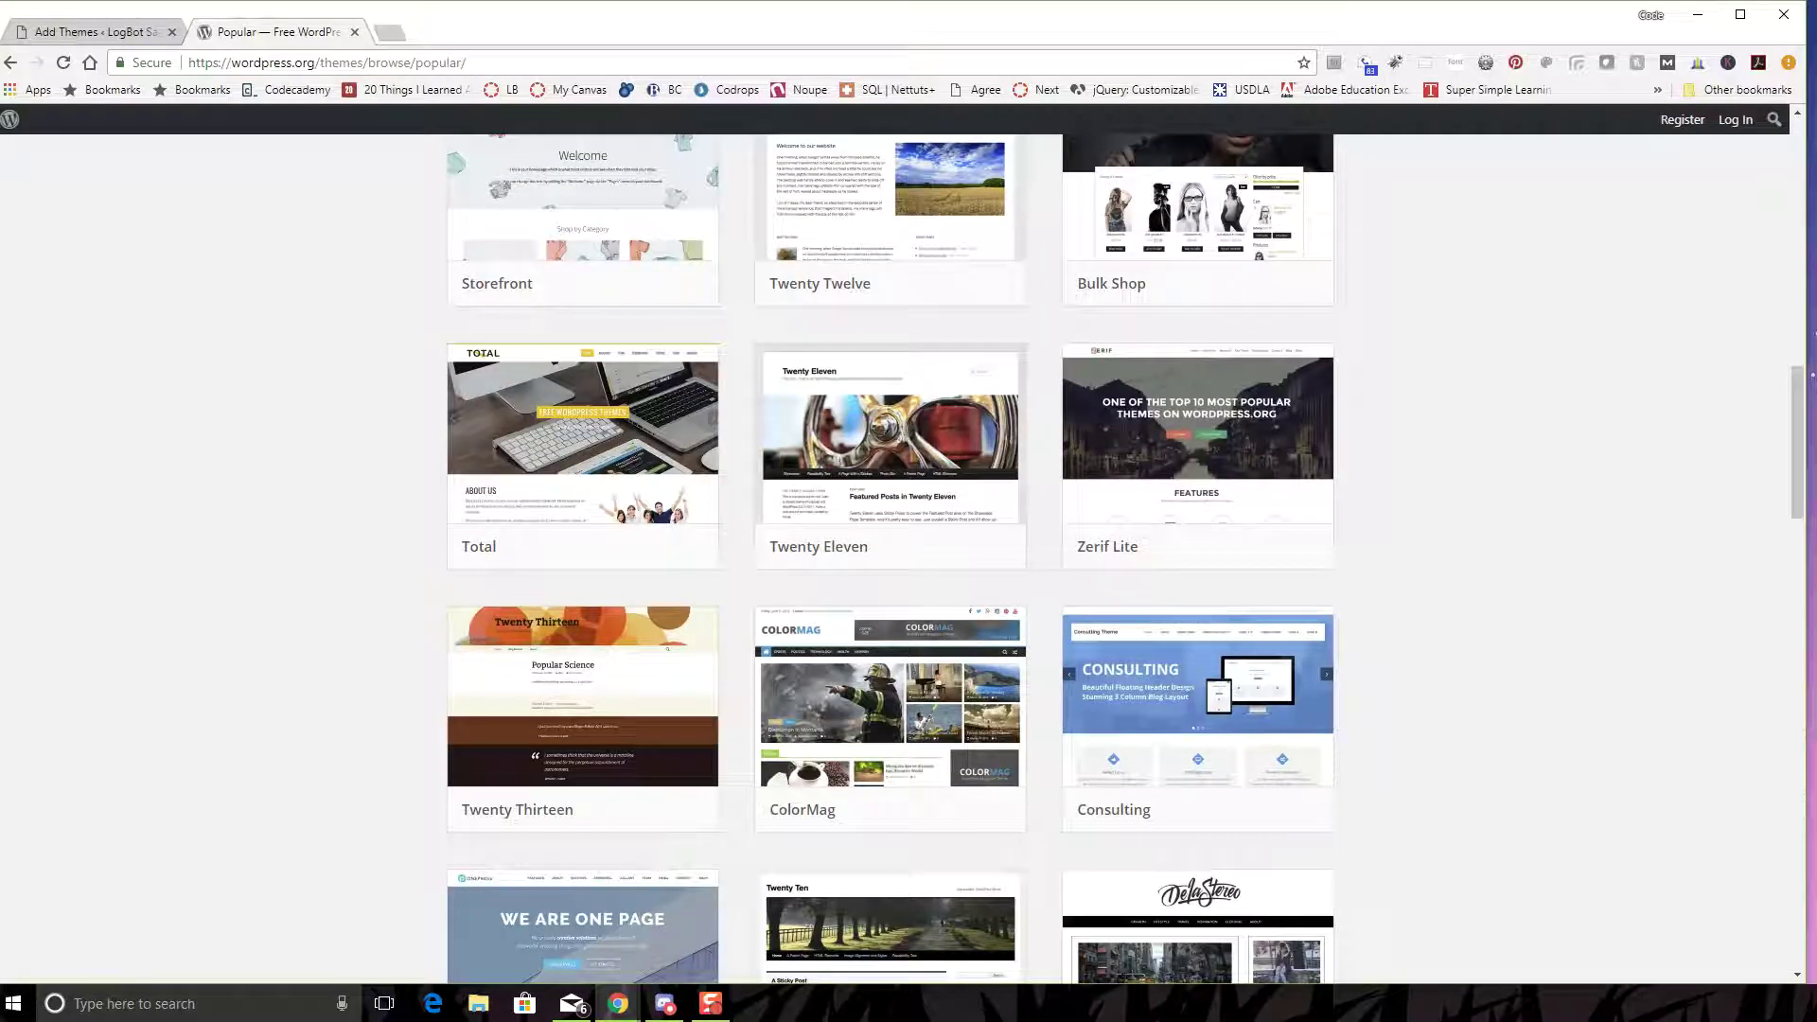
mouse_move(1198, 454)
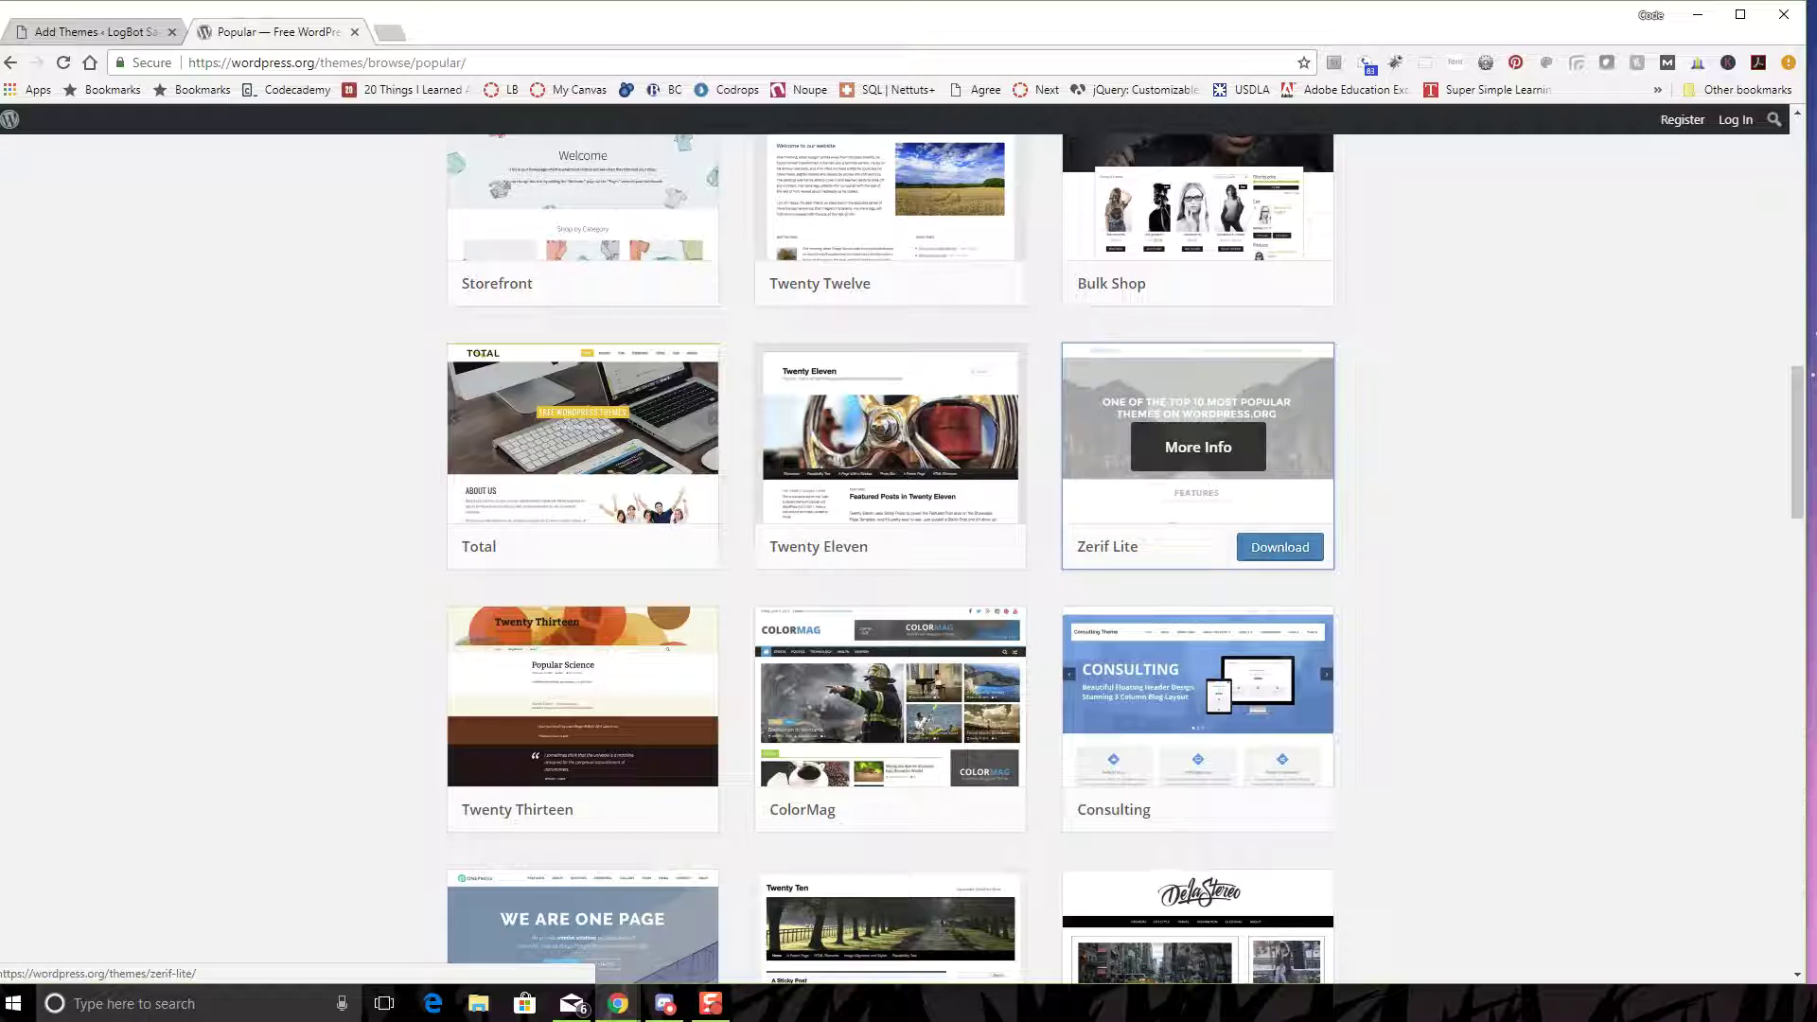
left_click(1211, 546)
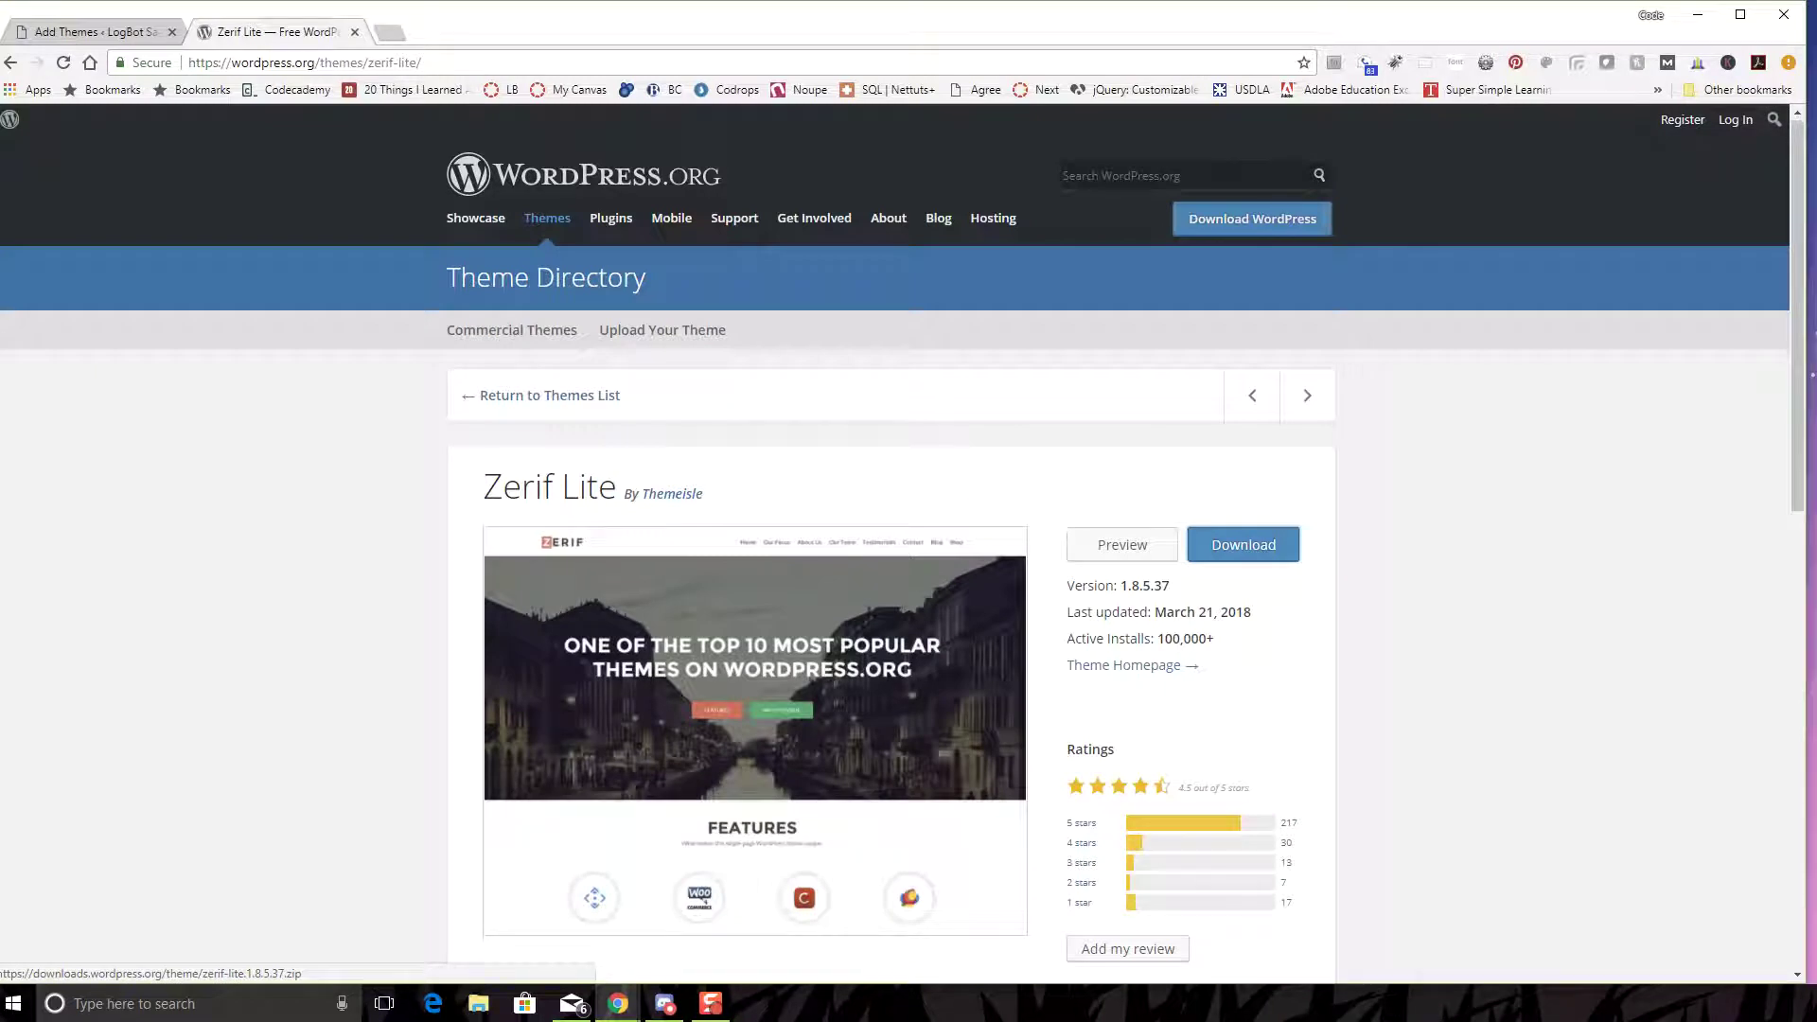
scroll(1243, 545, "down", 1)
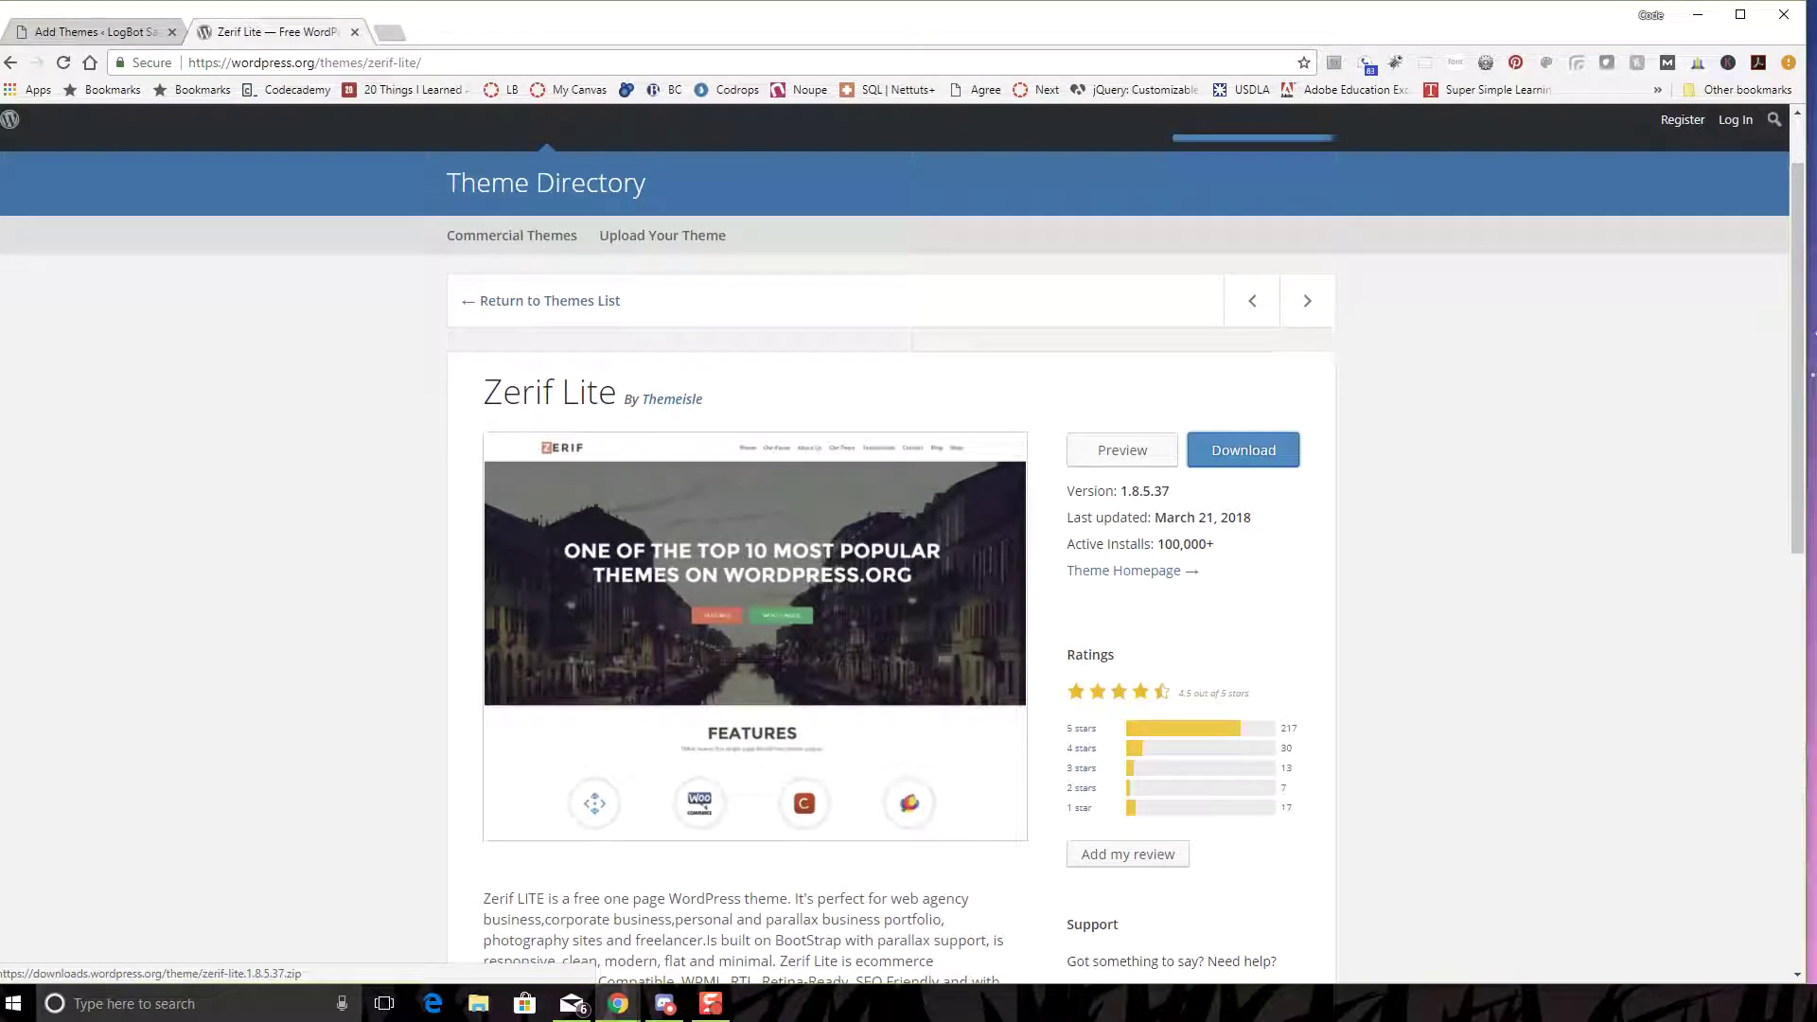
scroll(1244, 450, "down", 1)
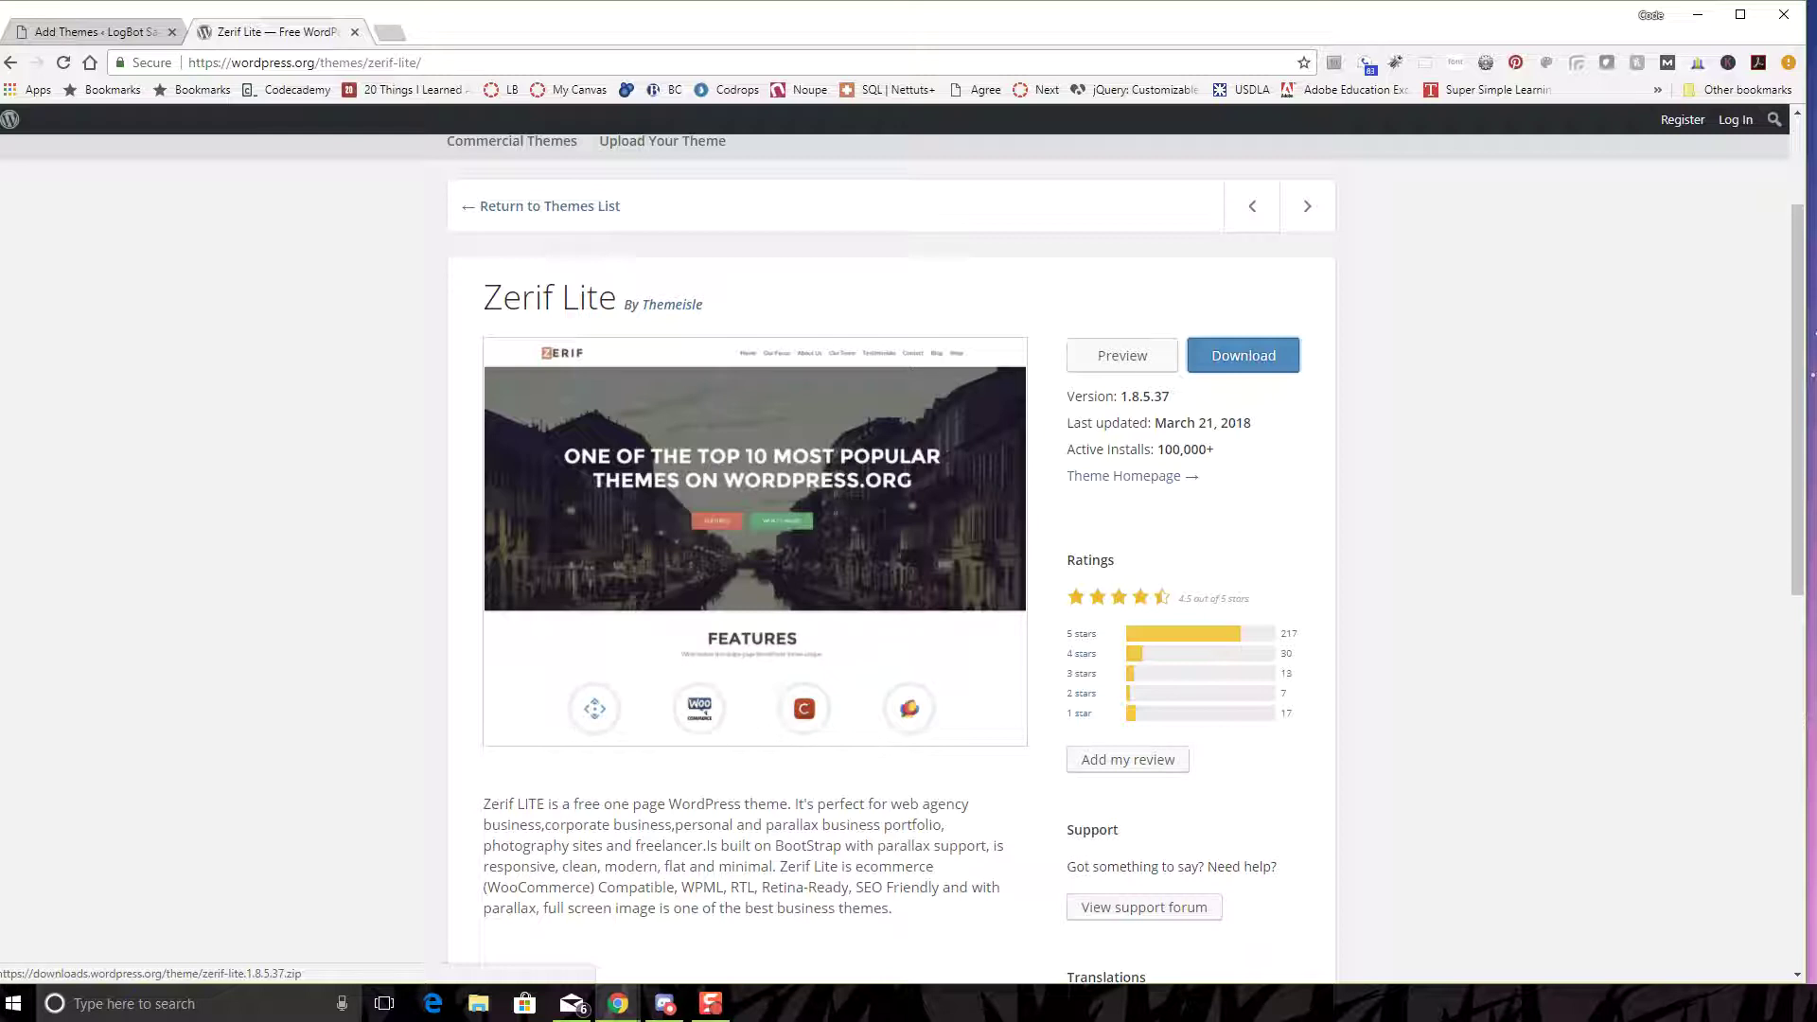
left_click_drag(1155, 423, 1251, 423)
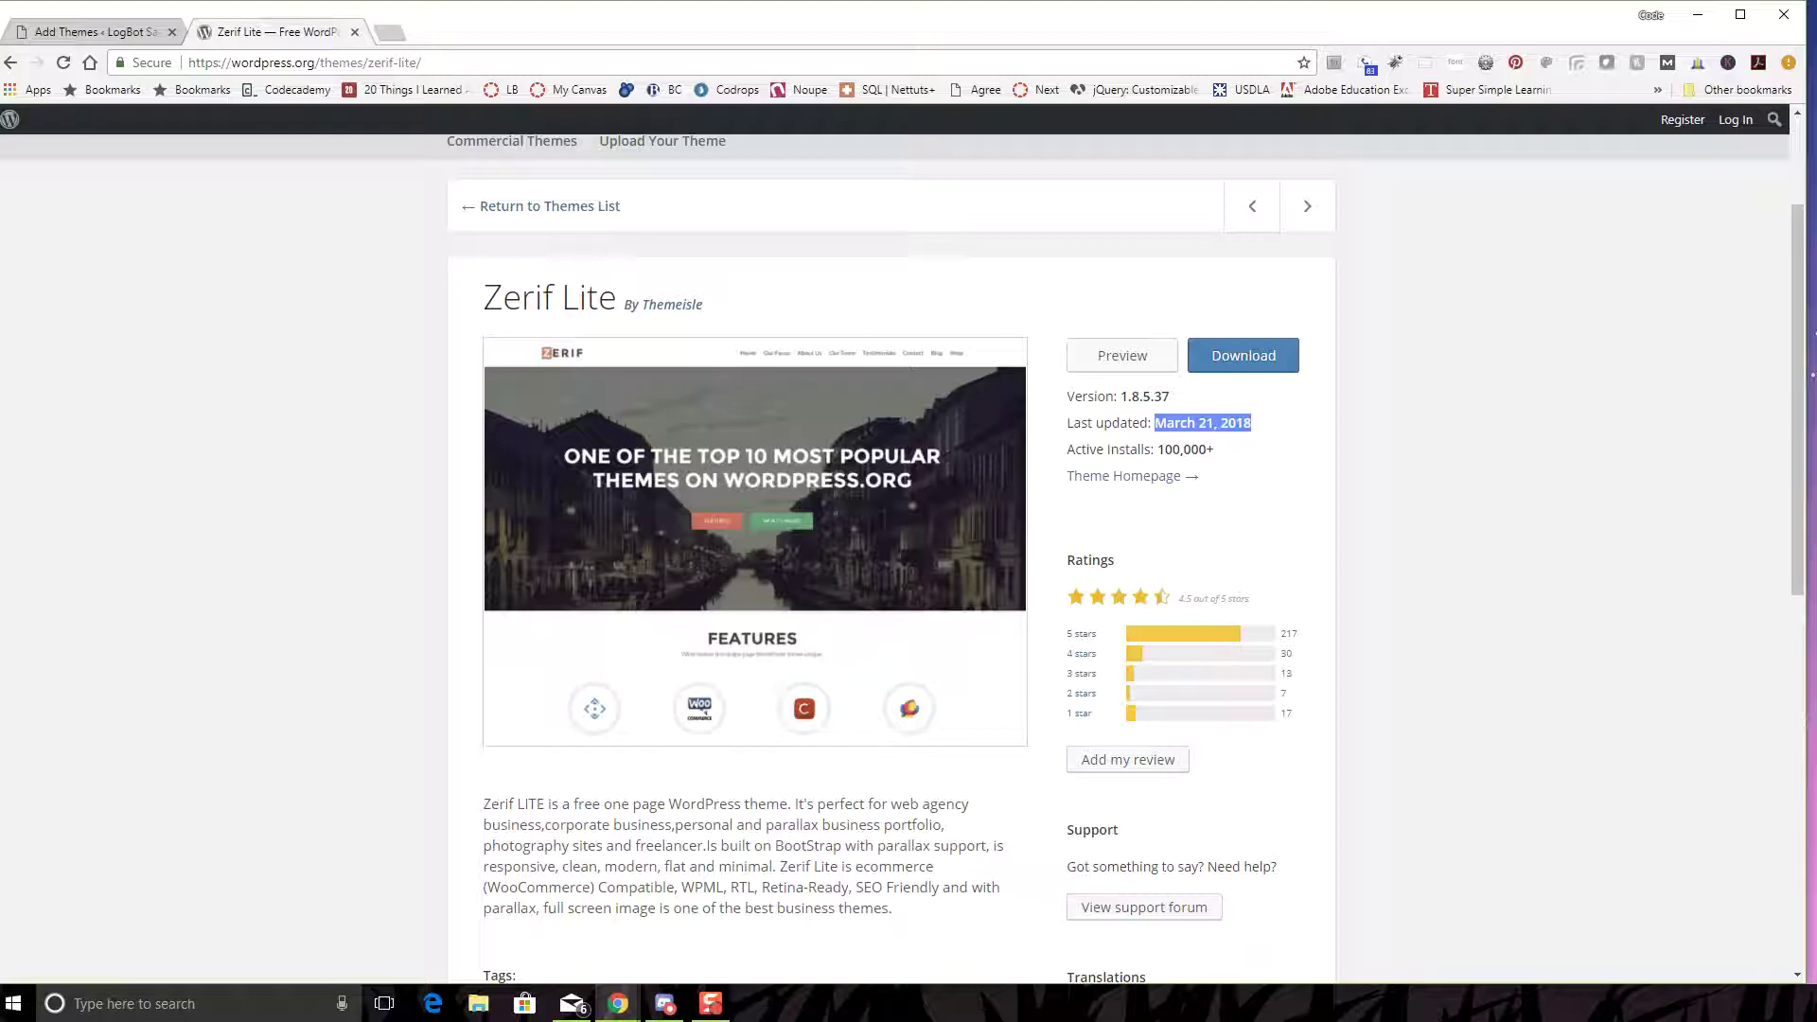
left_click(1252, 423)
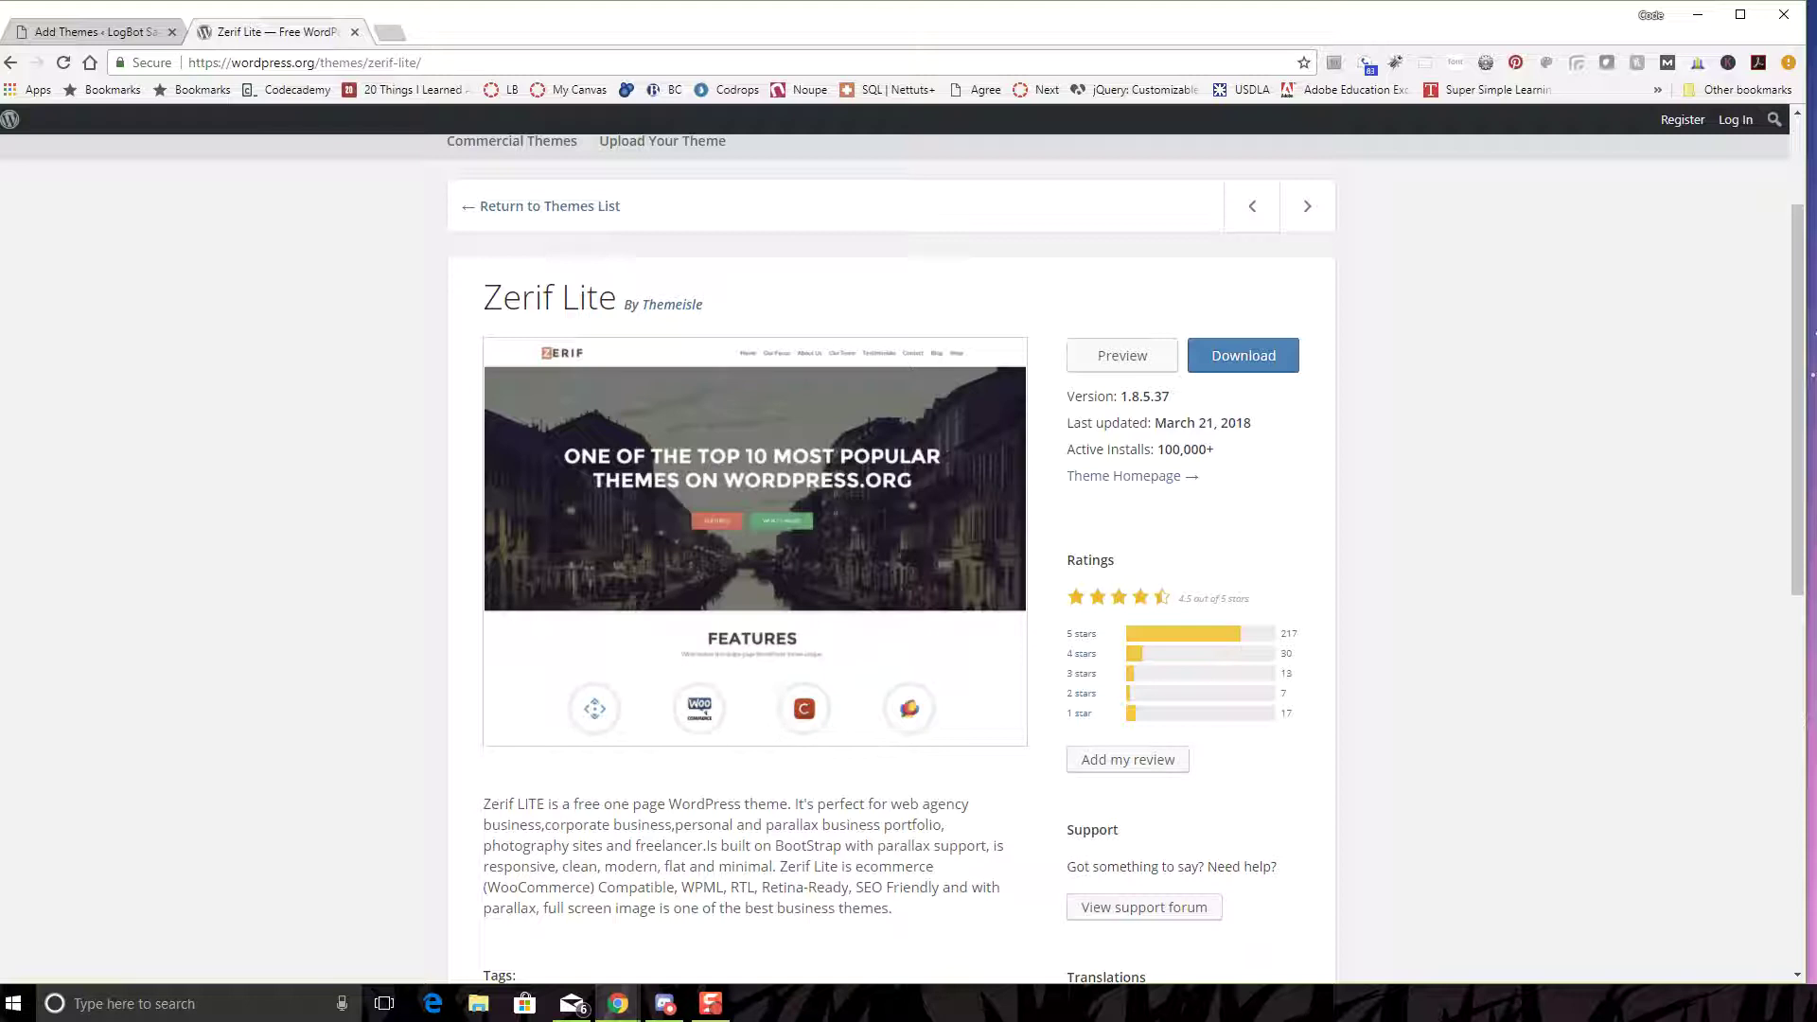
left_click_drag(1252, 423, 1244, 423)
left_click(1244, 423)
scroll(892, 554, "down", 2)
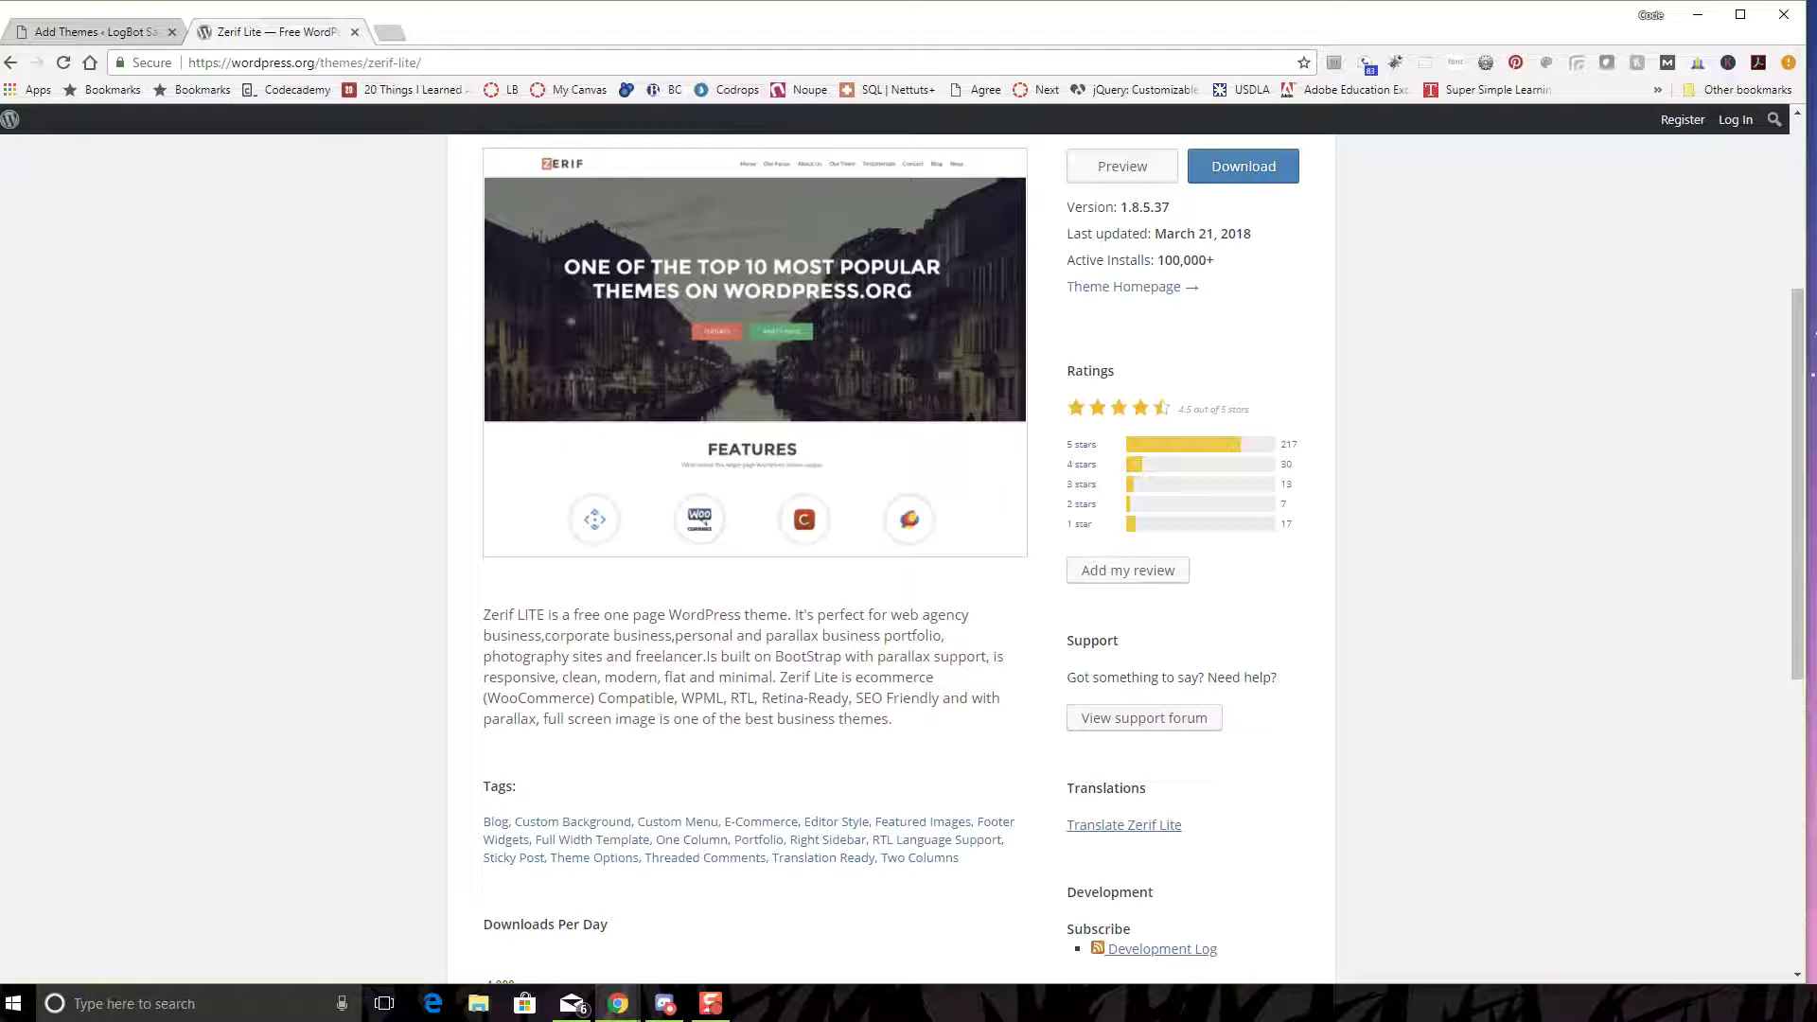
scroll(909, 559, "down", 3)
scroll(909, 559, "down", 1)
scroll(909, 558, "up", 4)
scroll(909, 558, "up", 1)
left_click_drag(1156, 355, 1215, 355)
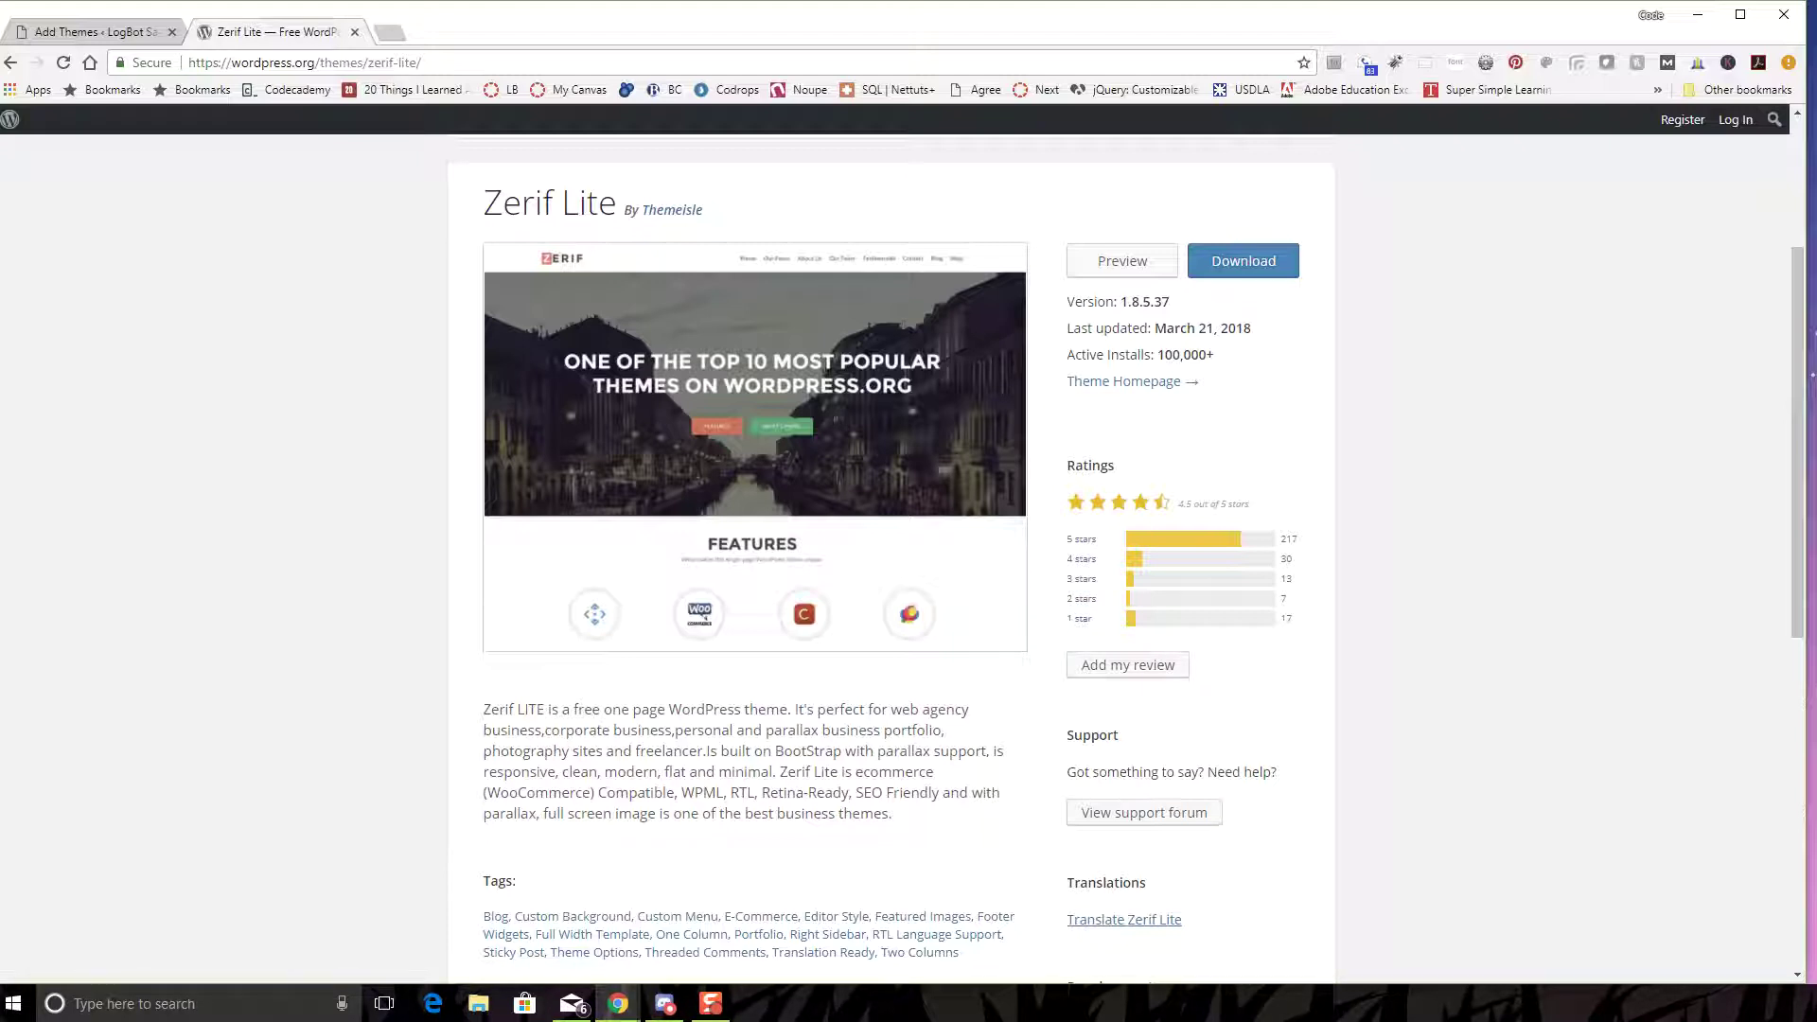
scroll(909, 558, "down", 3)
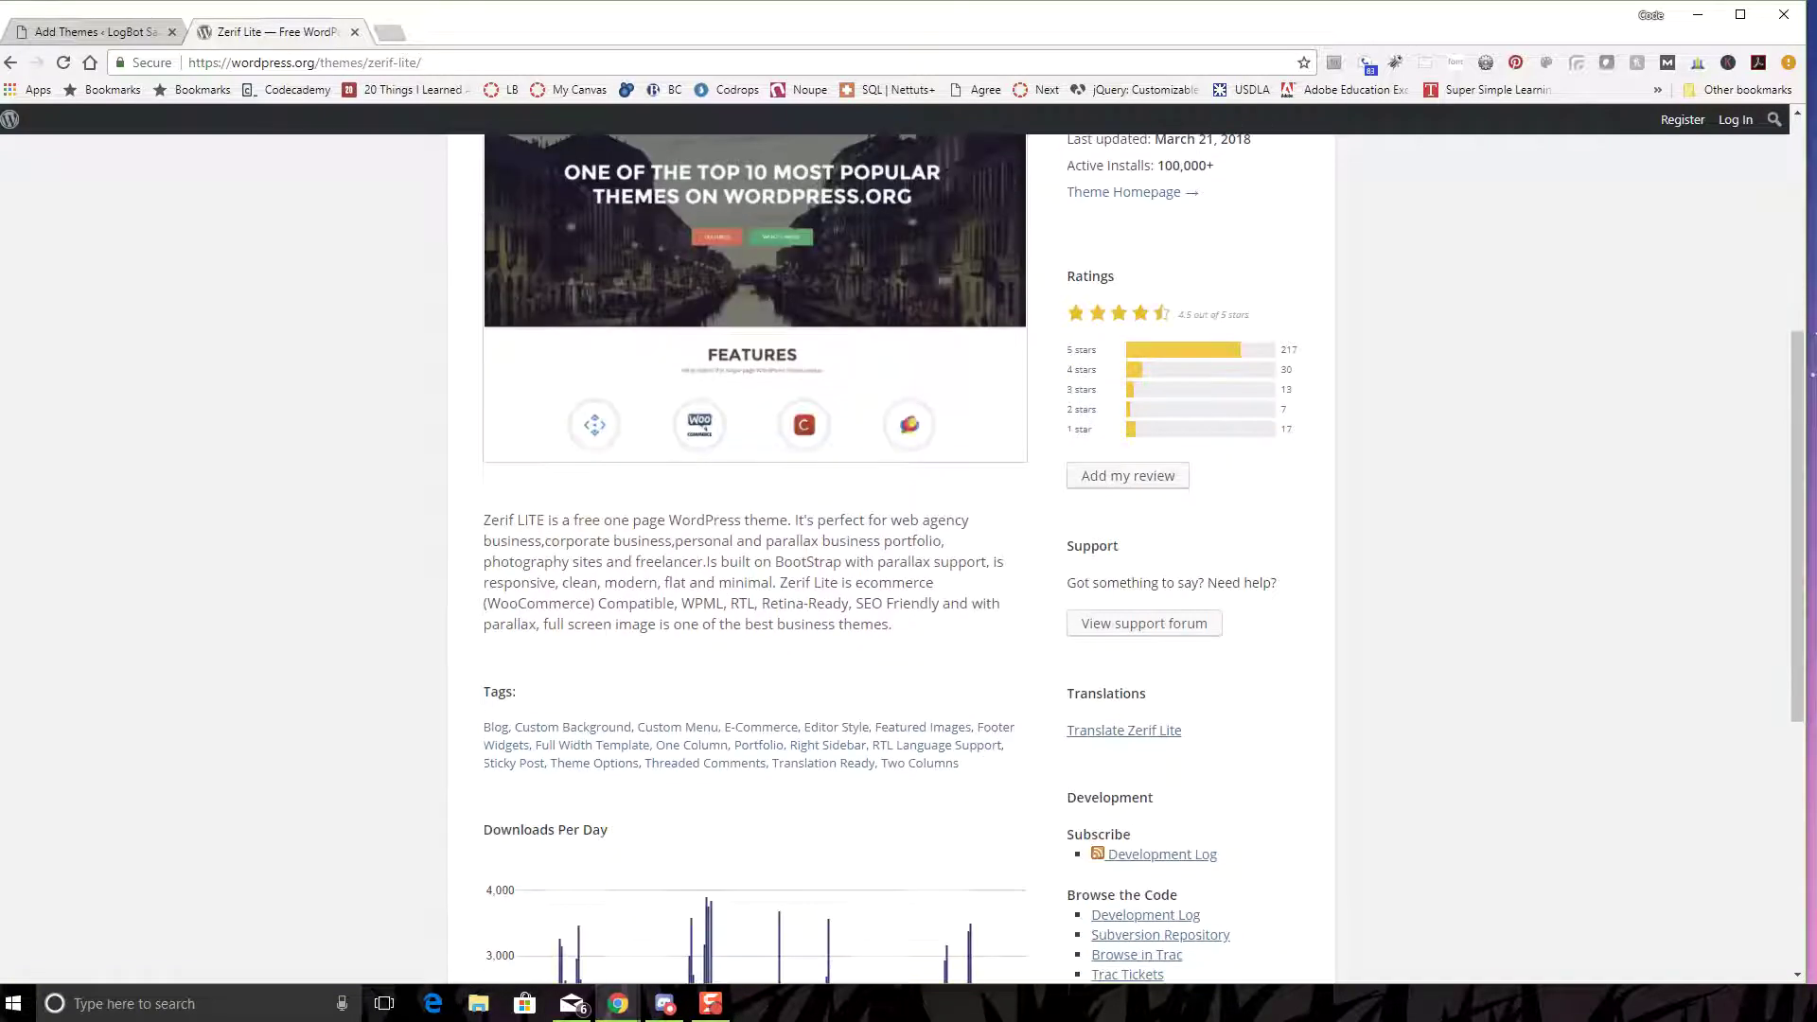
scroll(908, 558, "down", 3)
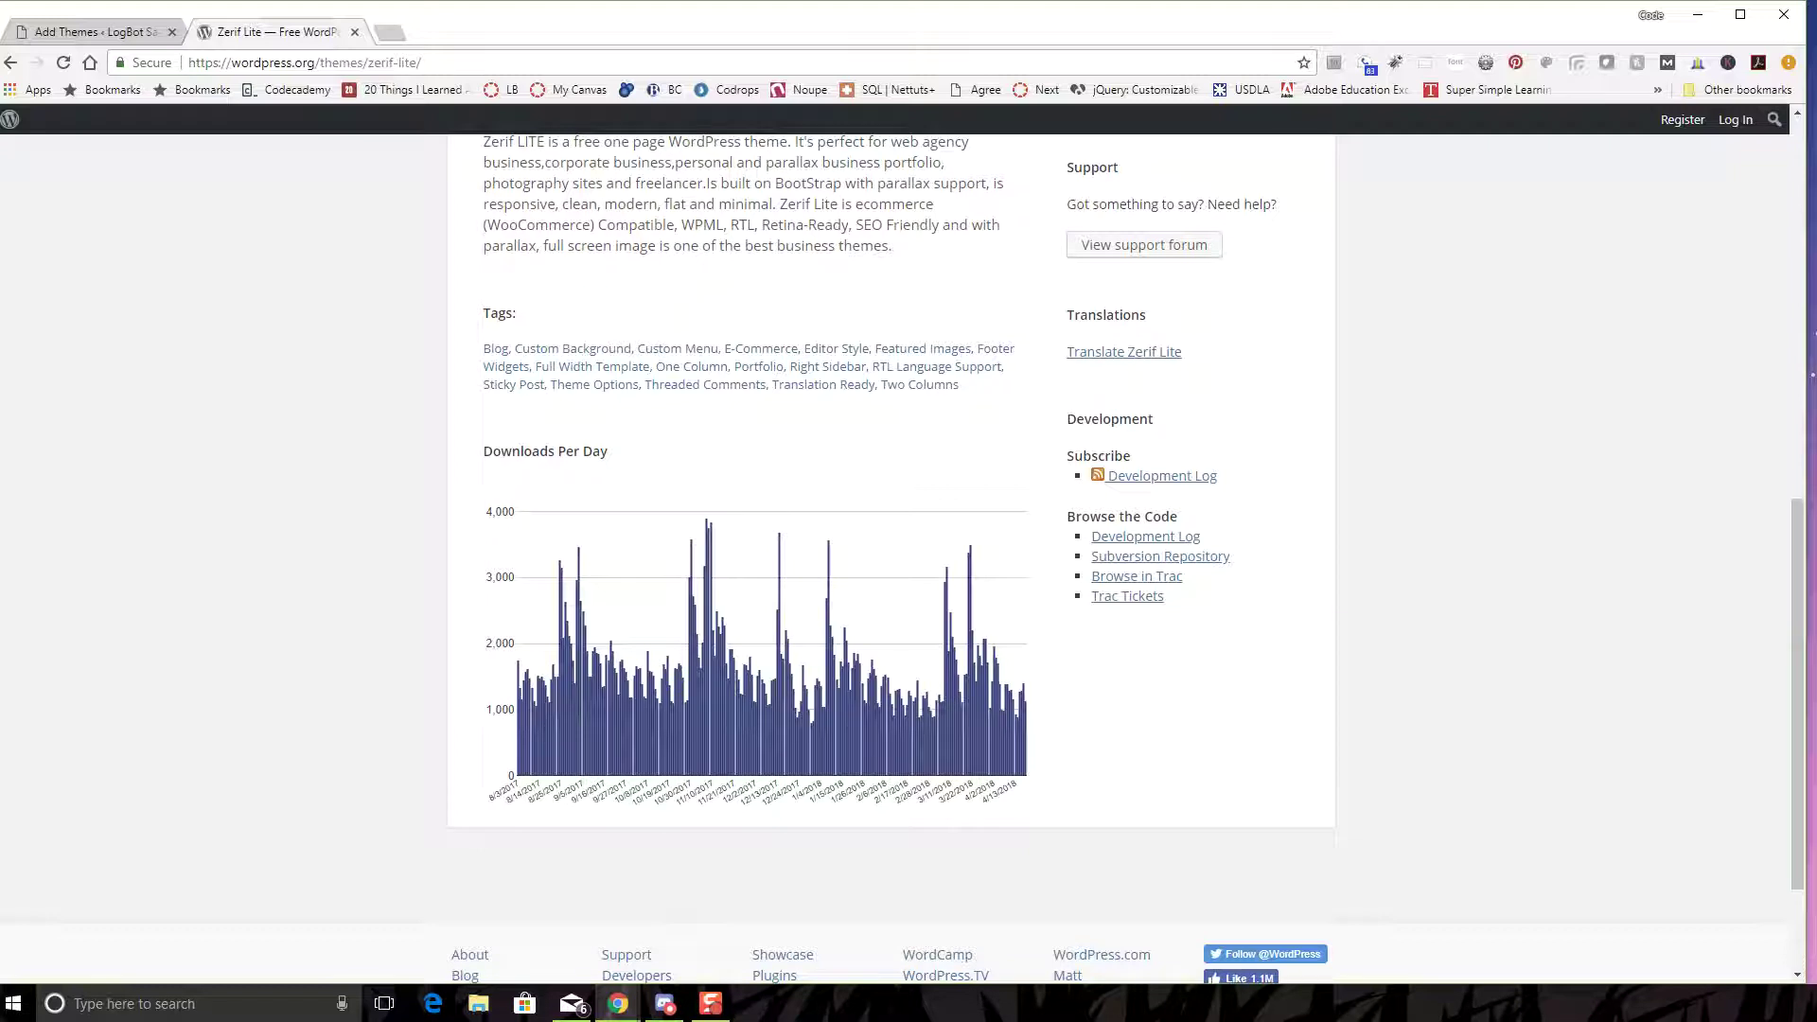
scroll(1124, 698, "up", 4)
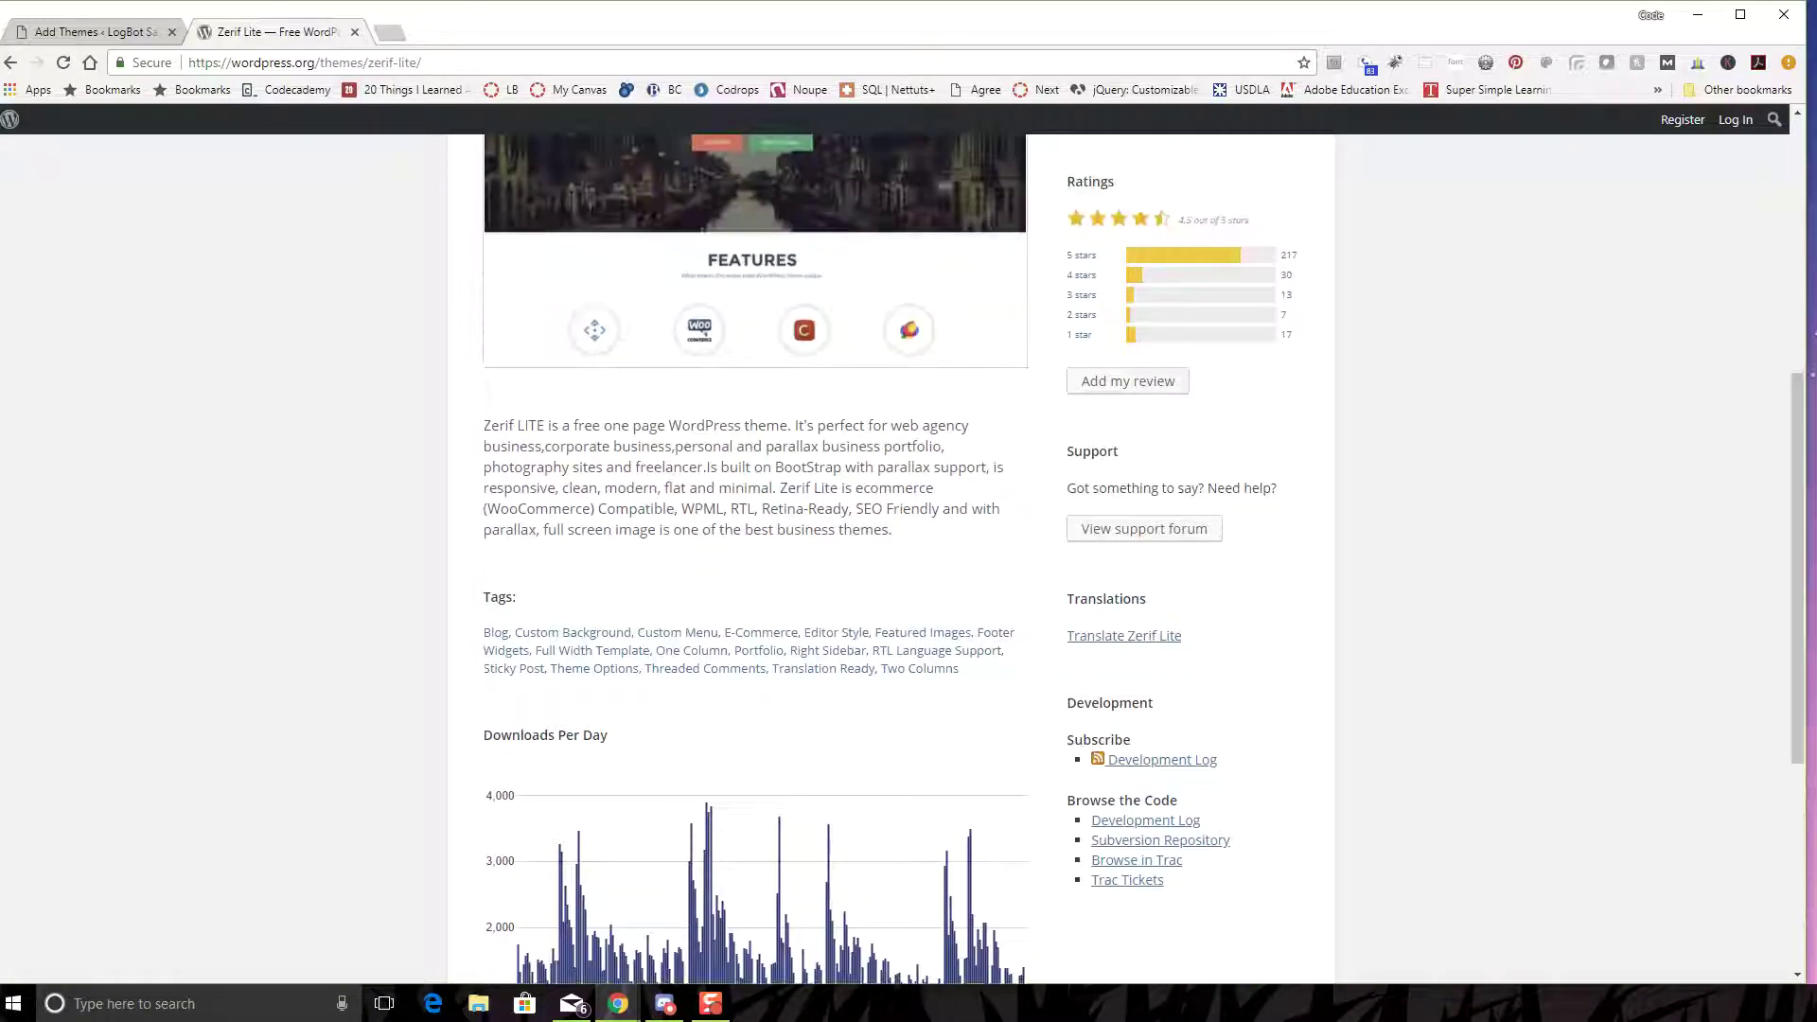
scroll(1124, 697, "up", 3)
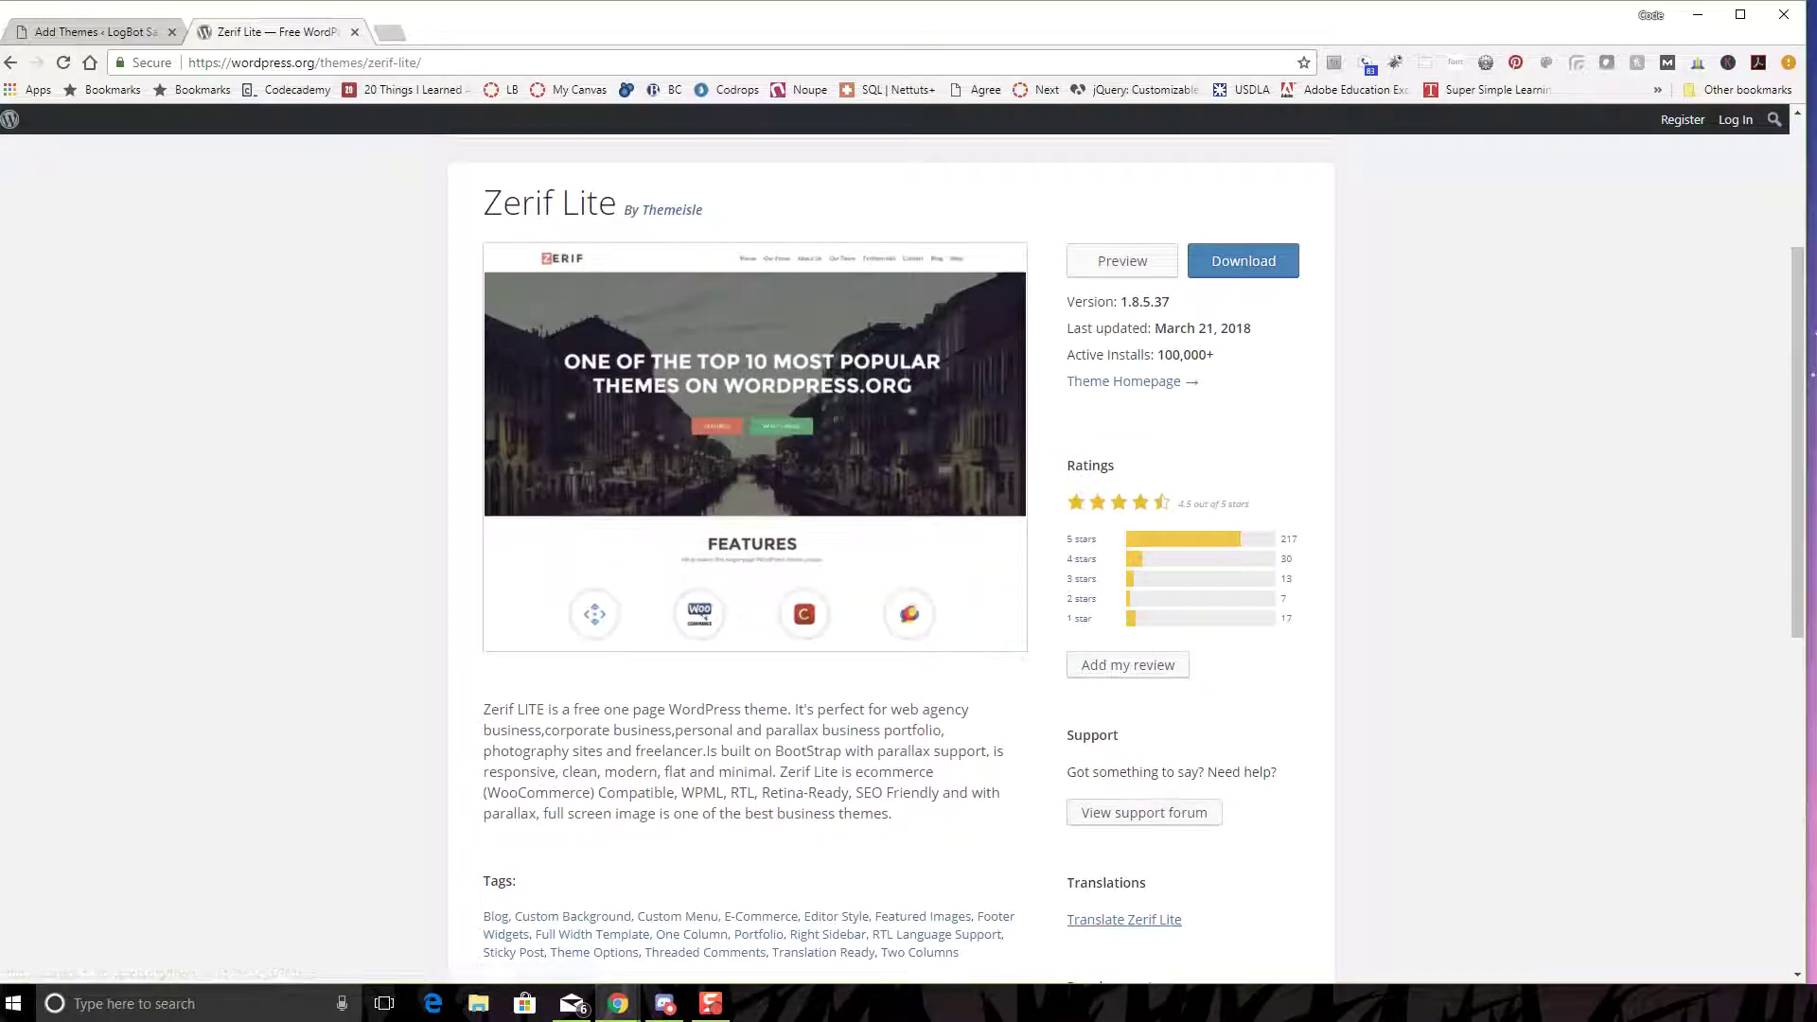
- Go from the Zerif Lite theme homepage to the ThemeIsle live demo and scroll its sections
left_click(1127, 381)
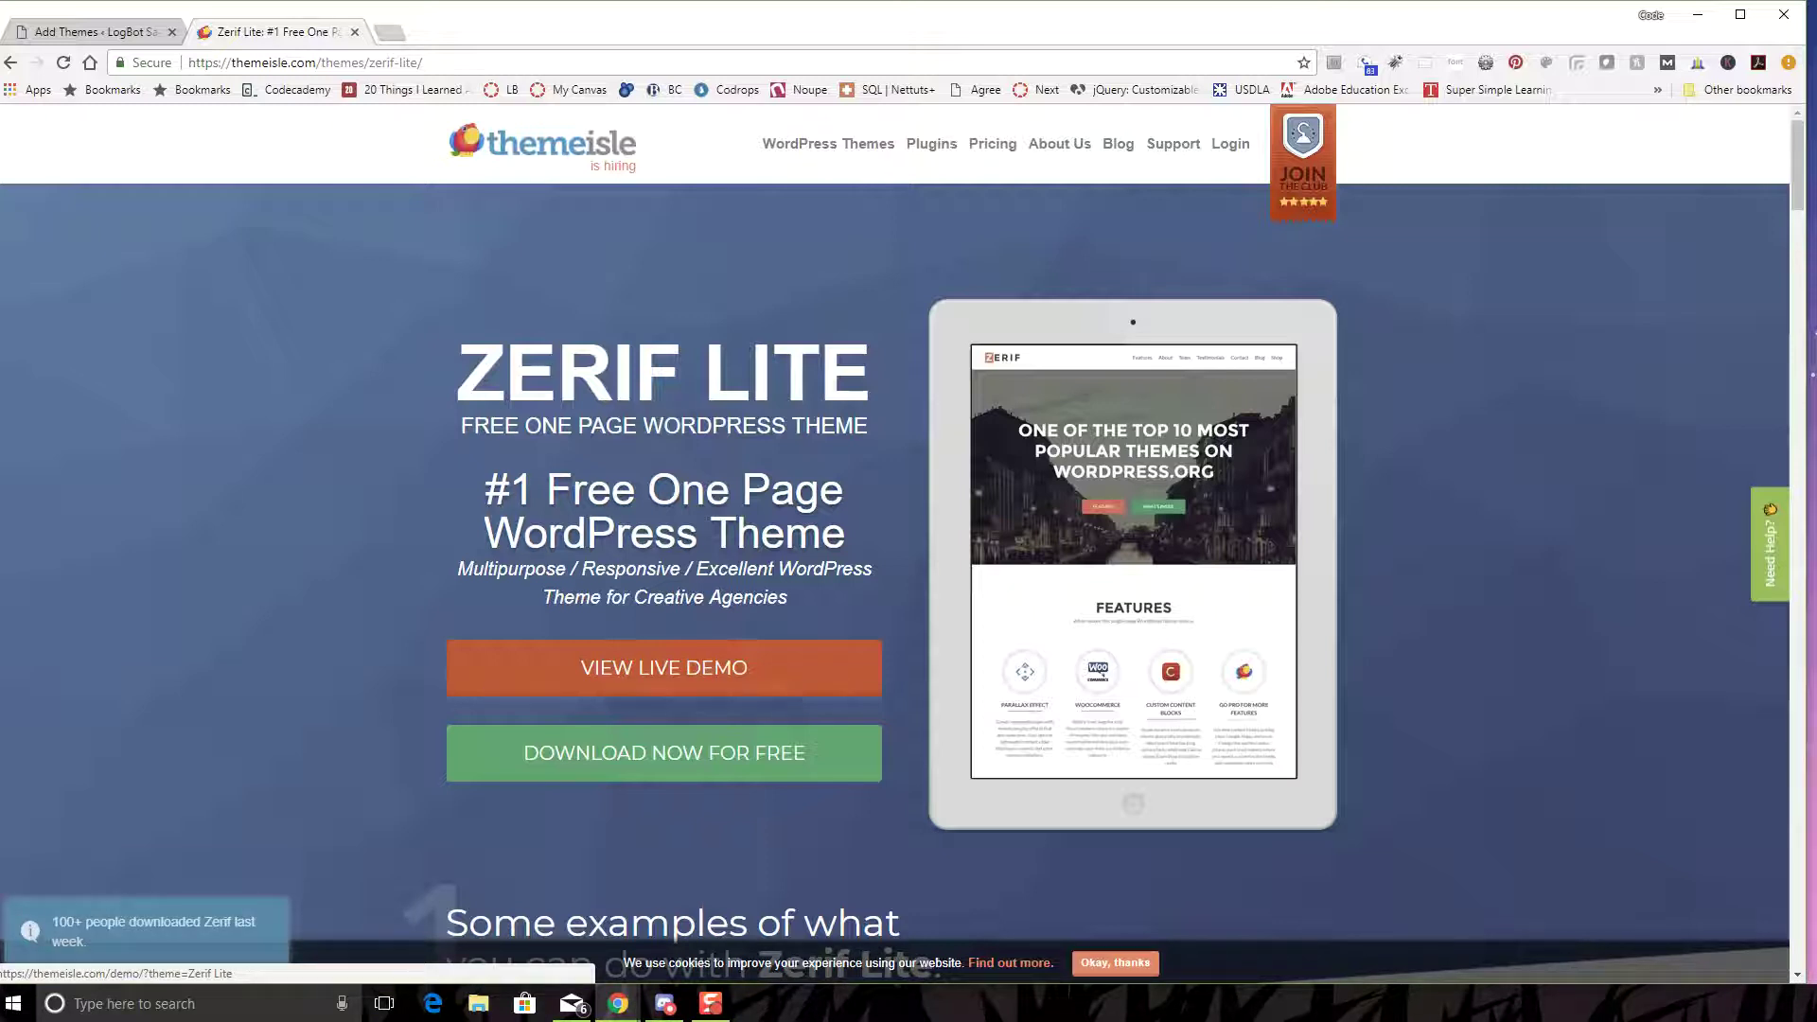
left_click(664, 668)
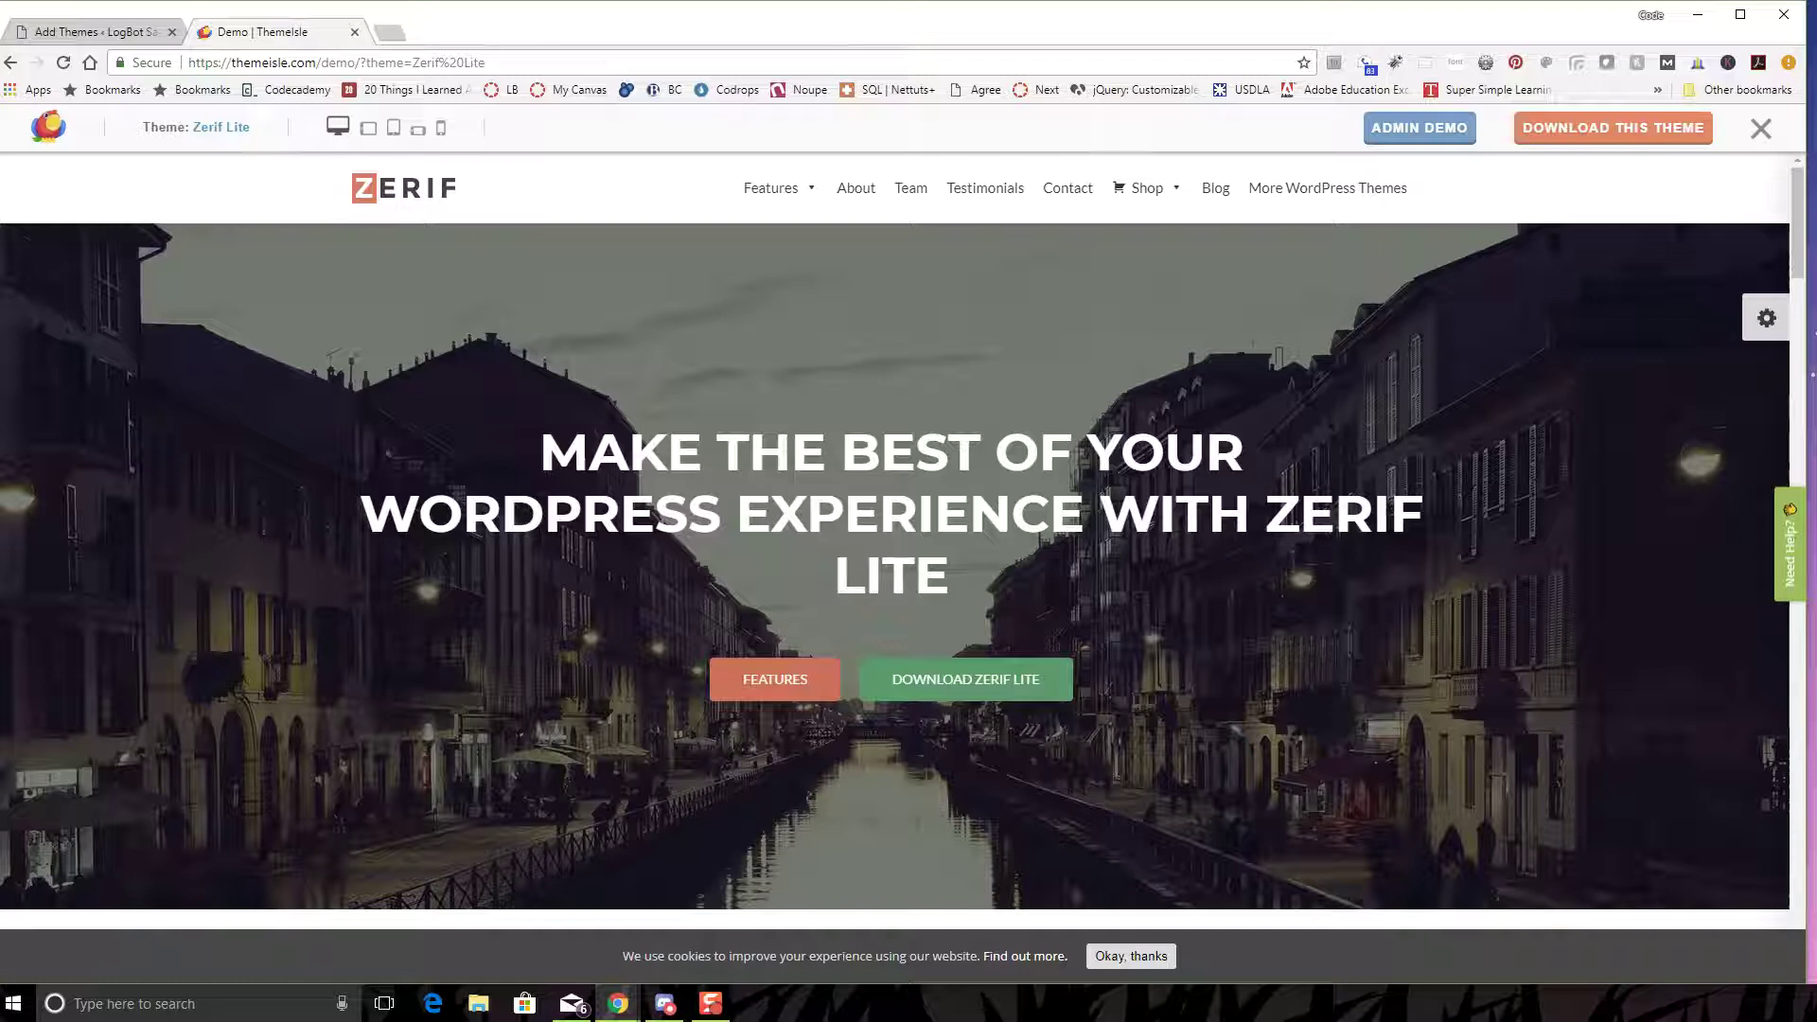
scroll(894, 568, "down", 9)
scroll(894, 568, "down", 10)
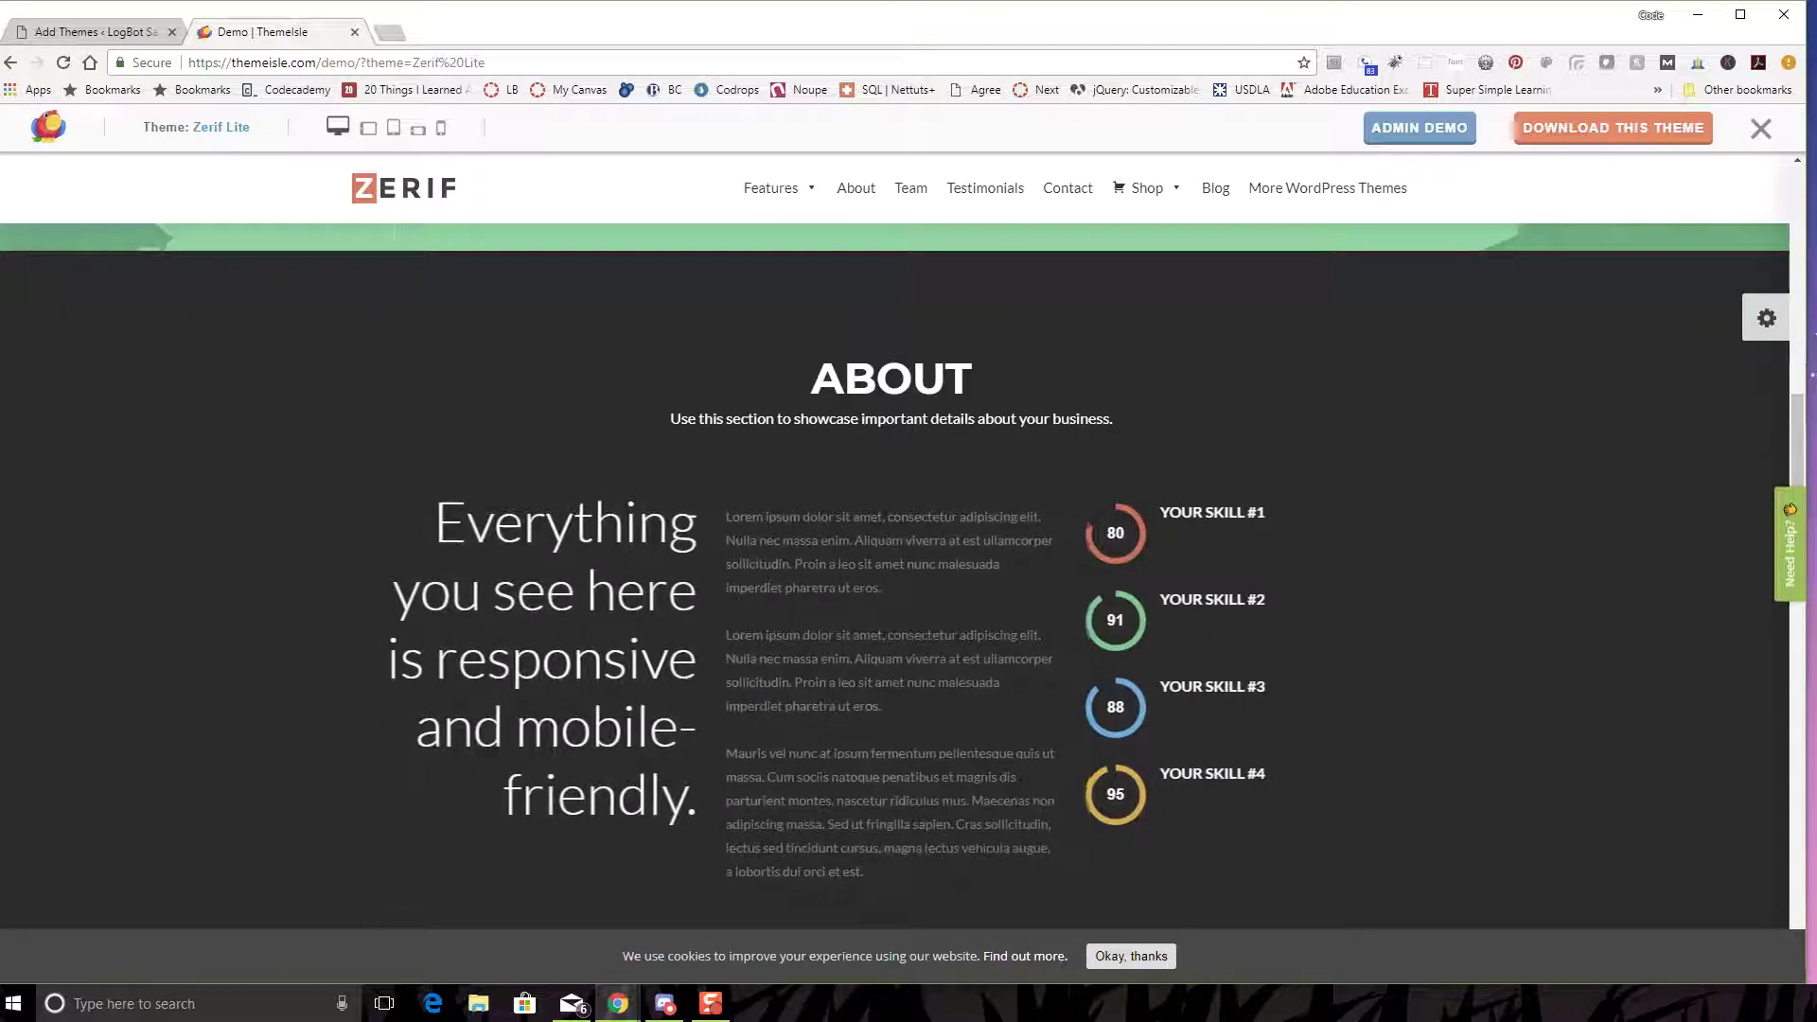
scroll(894, 568, "down", 1)
scroll(895, 568, "down", 1)
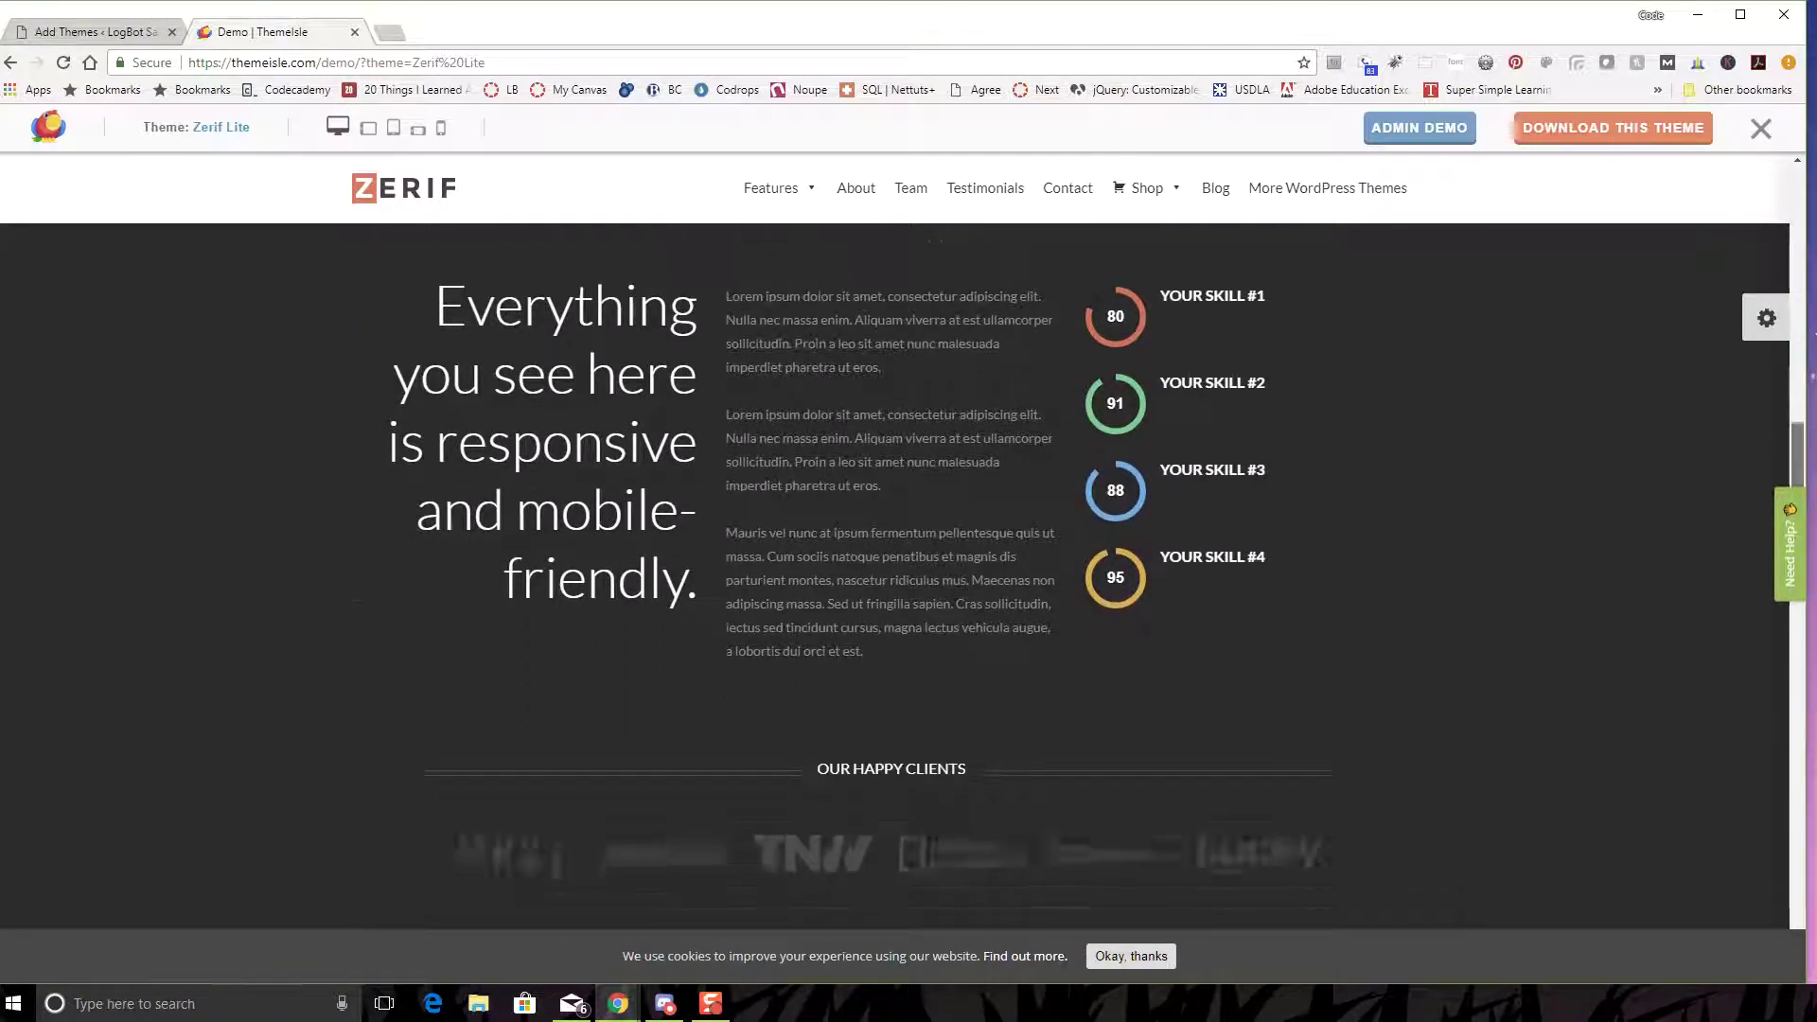
scroll(1351, 309, "down", 14)
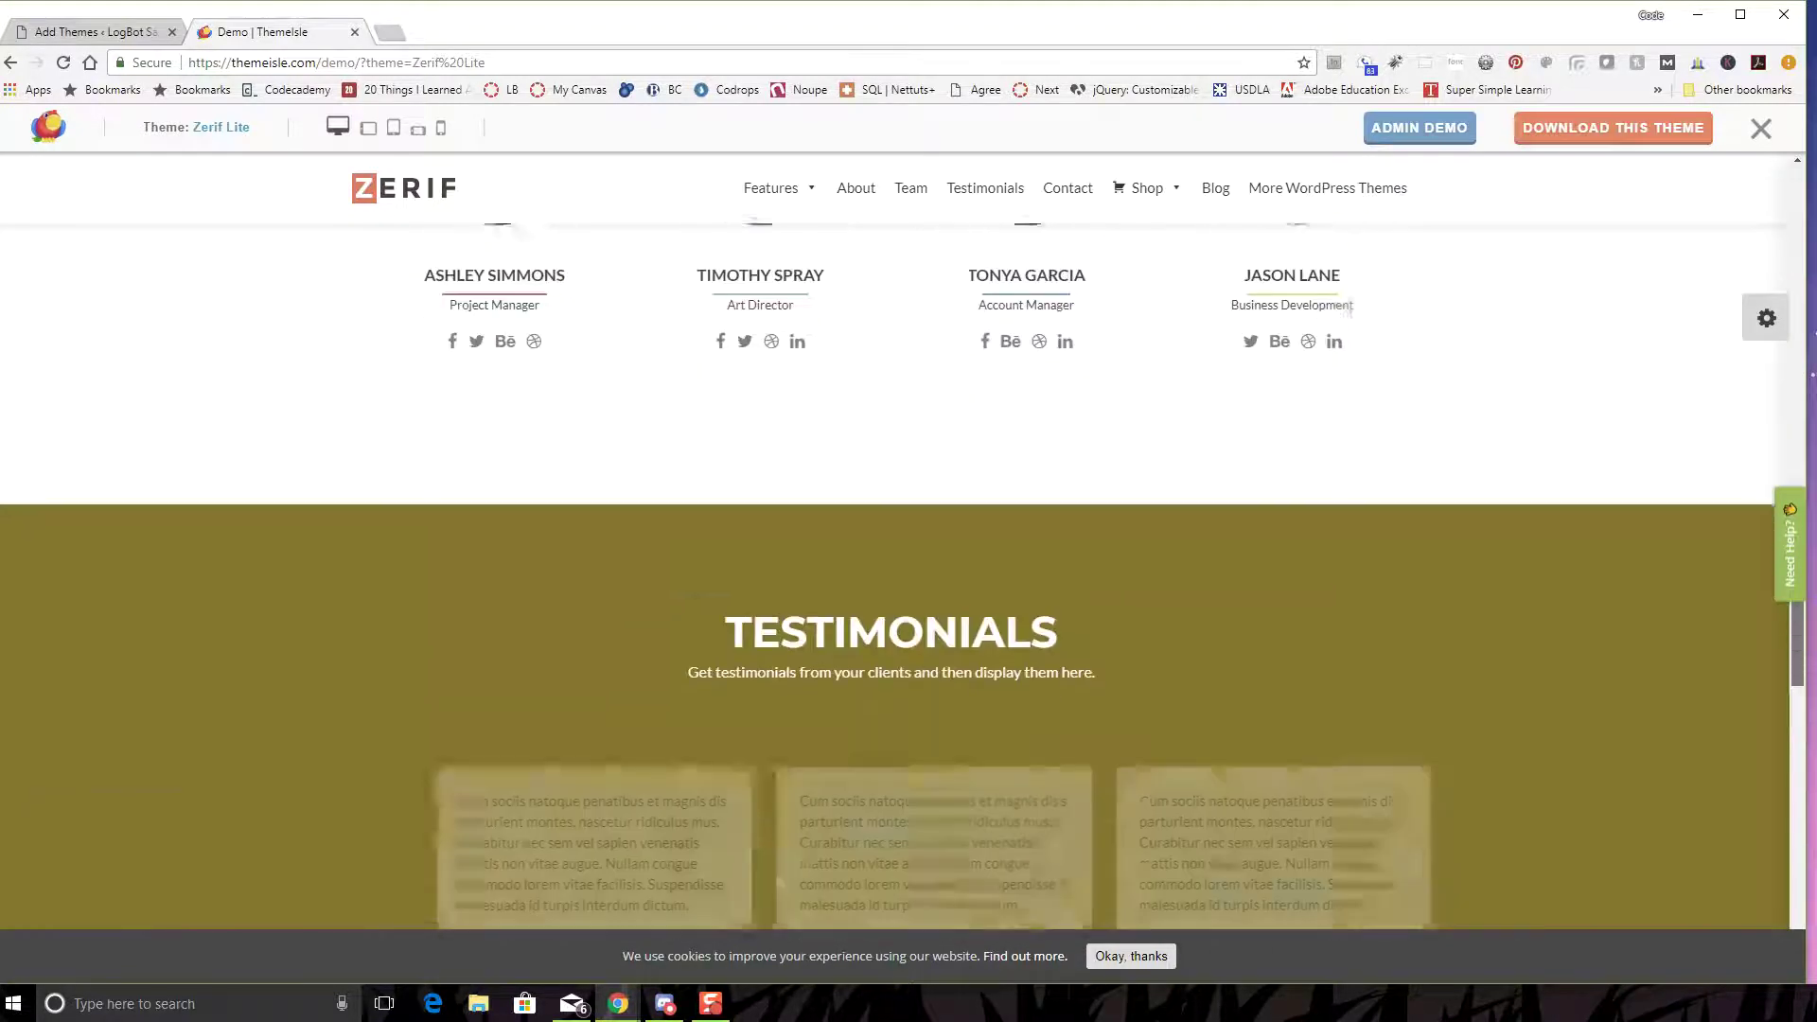
scroll(1351, 309, "down", 9)
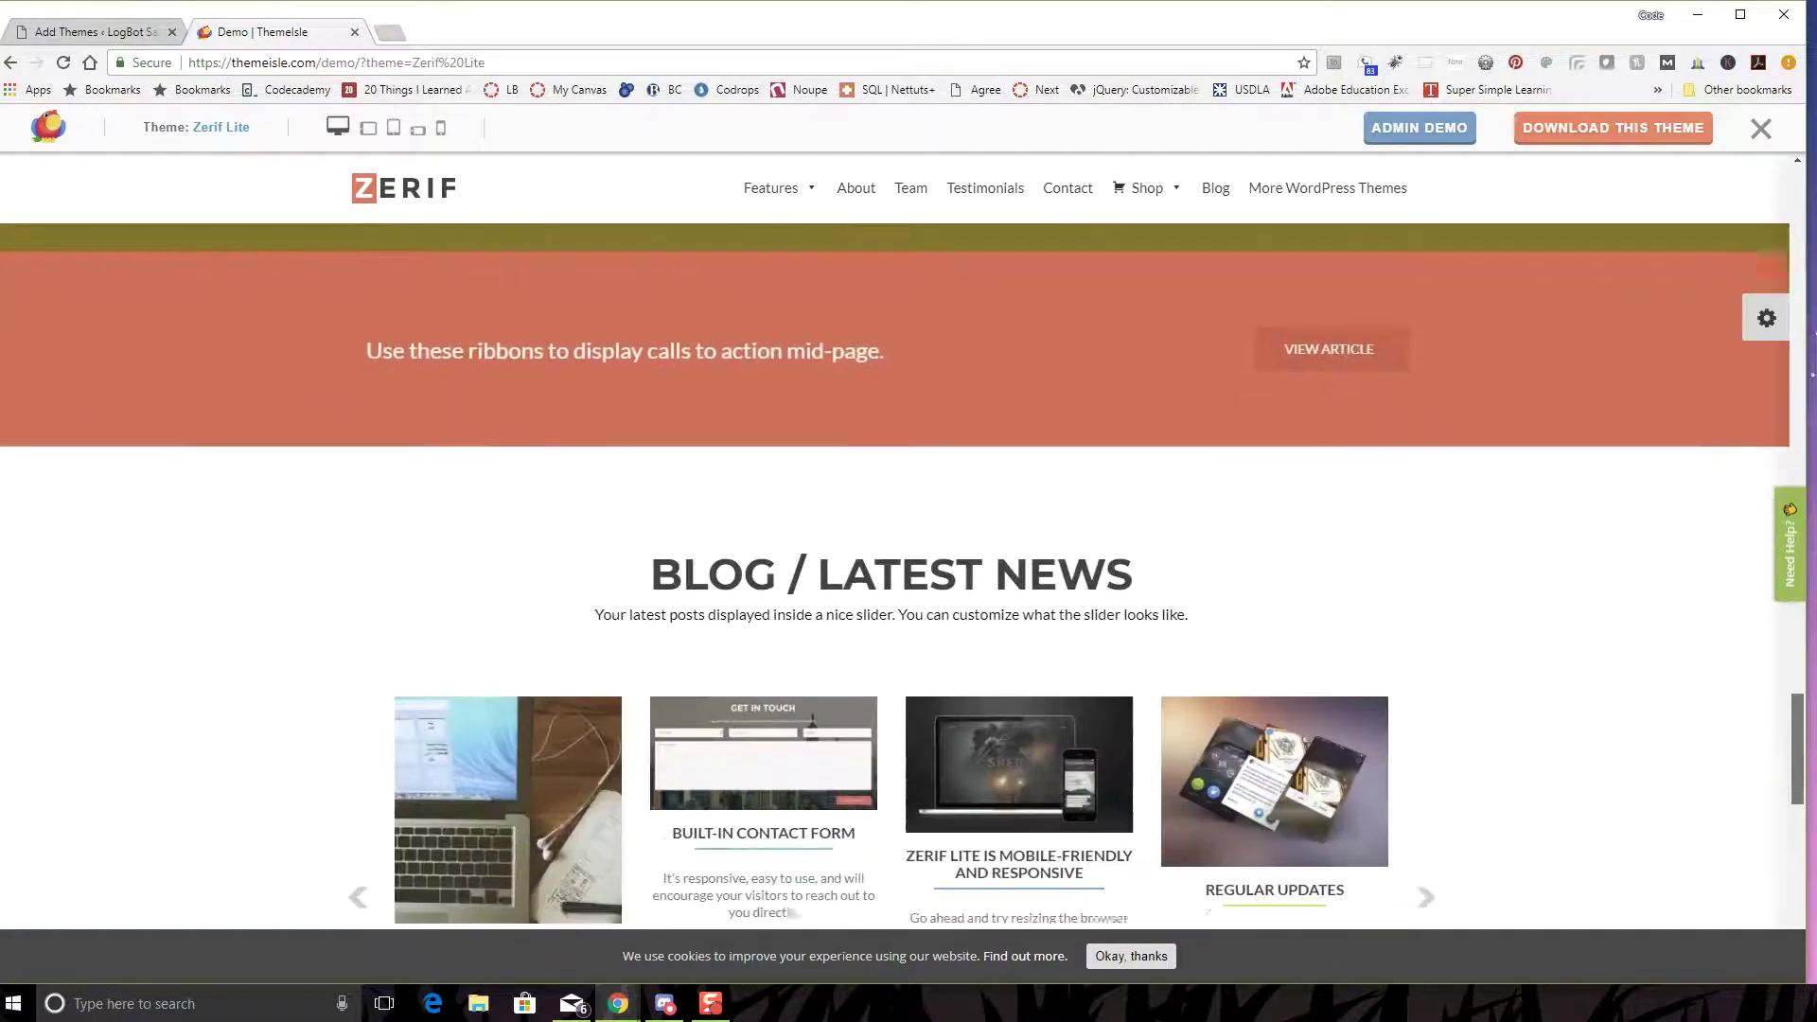
scroll(894, 568, "down", 2)
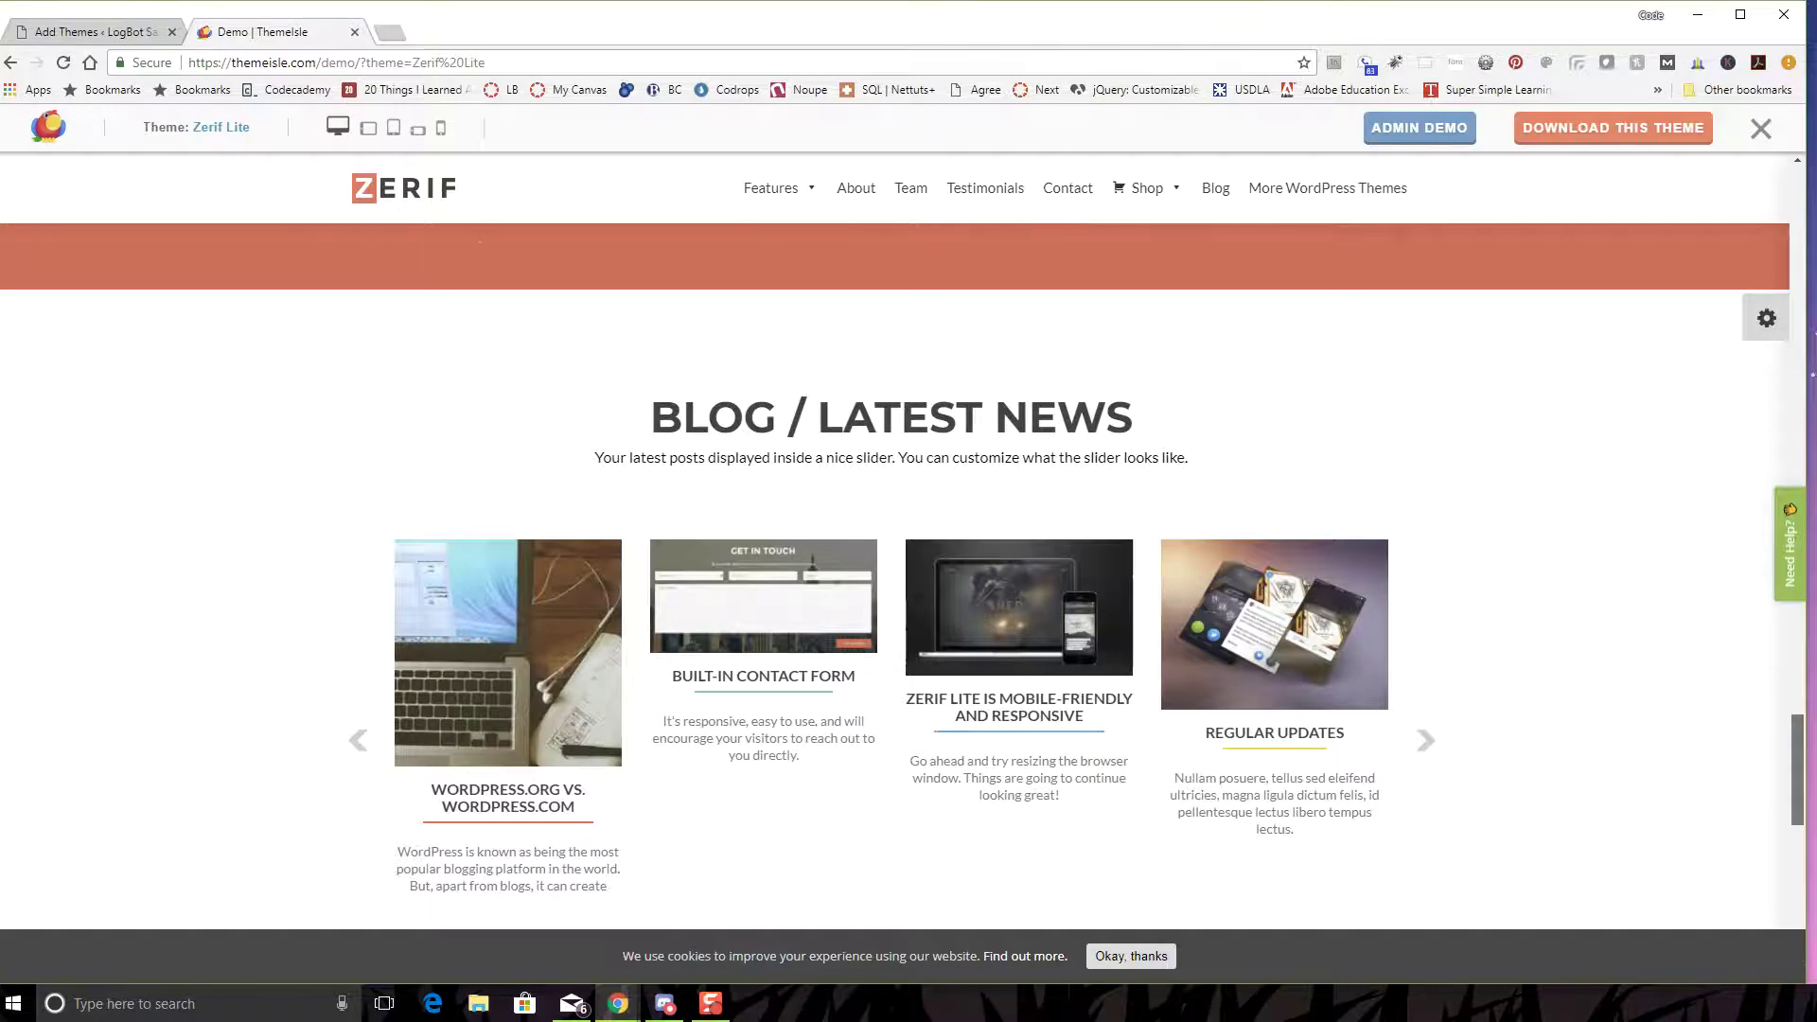
scroll(894, 568, "down", 1)
scroll(895, 568, "up", 10)
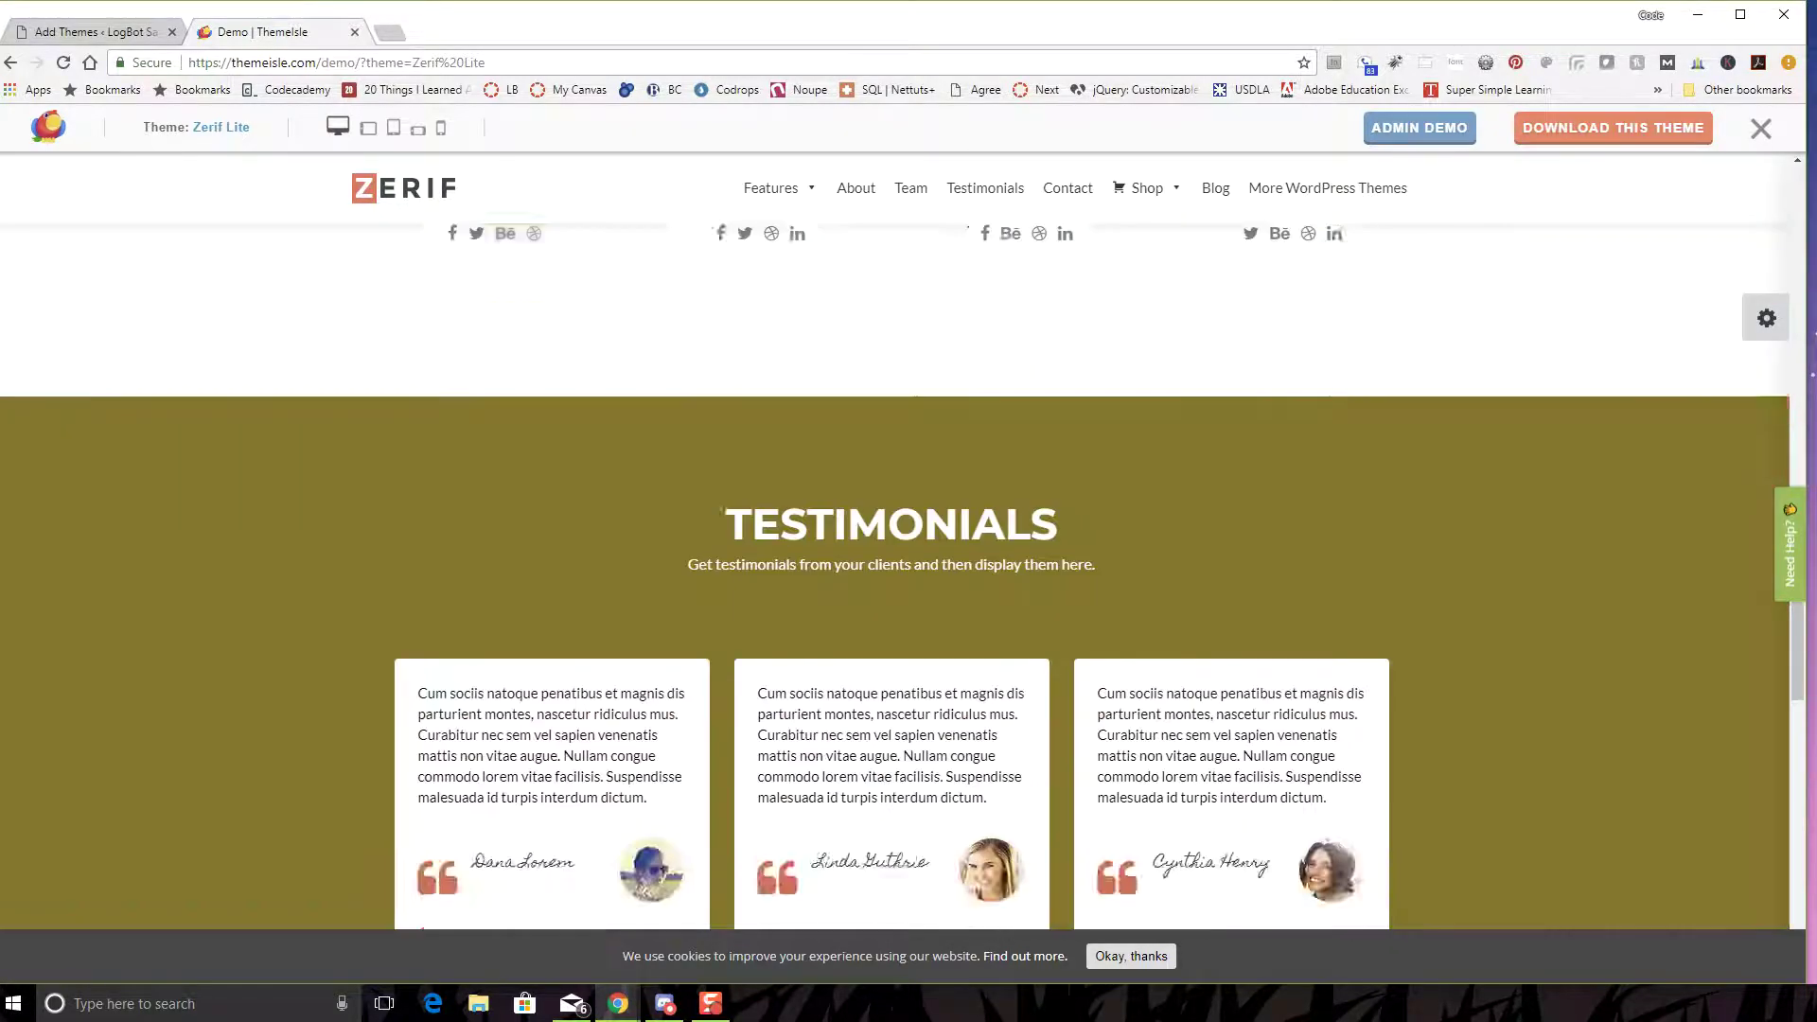
scroll(903, 576, "up", 20)
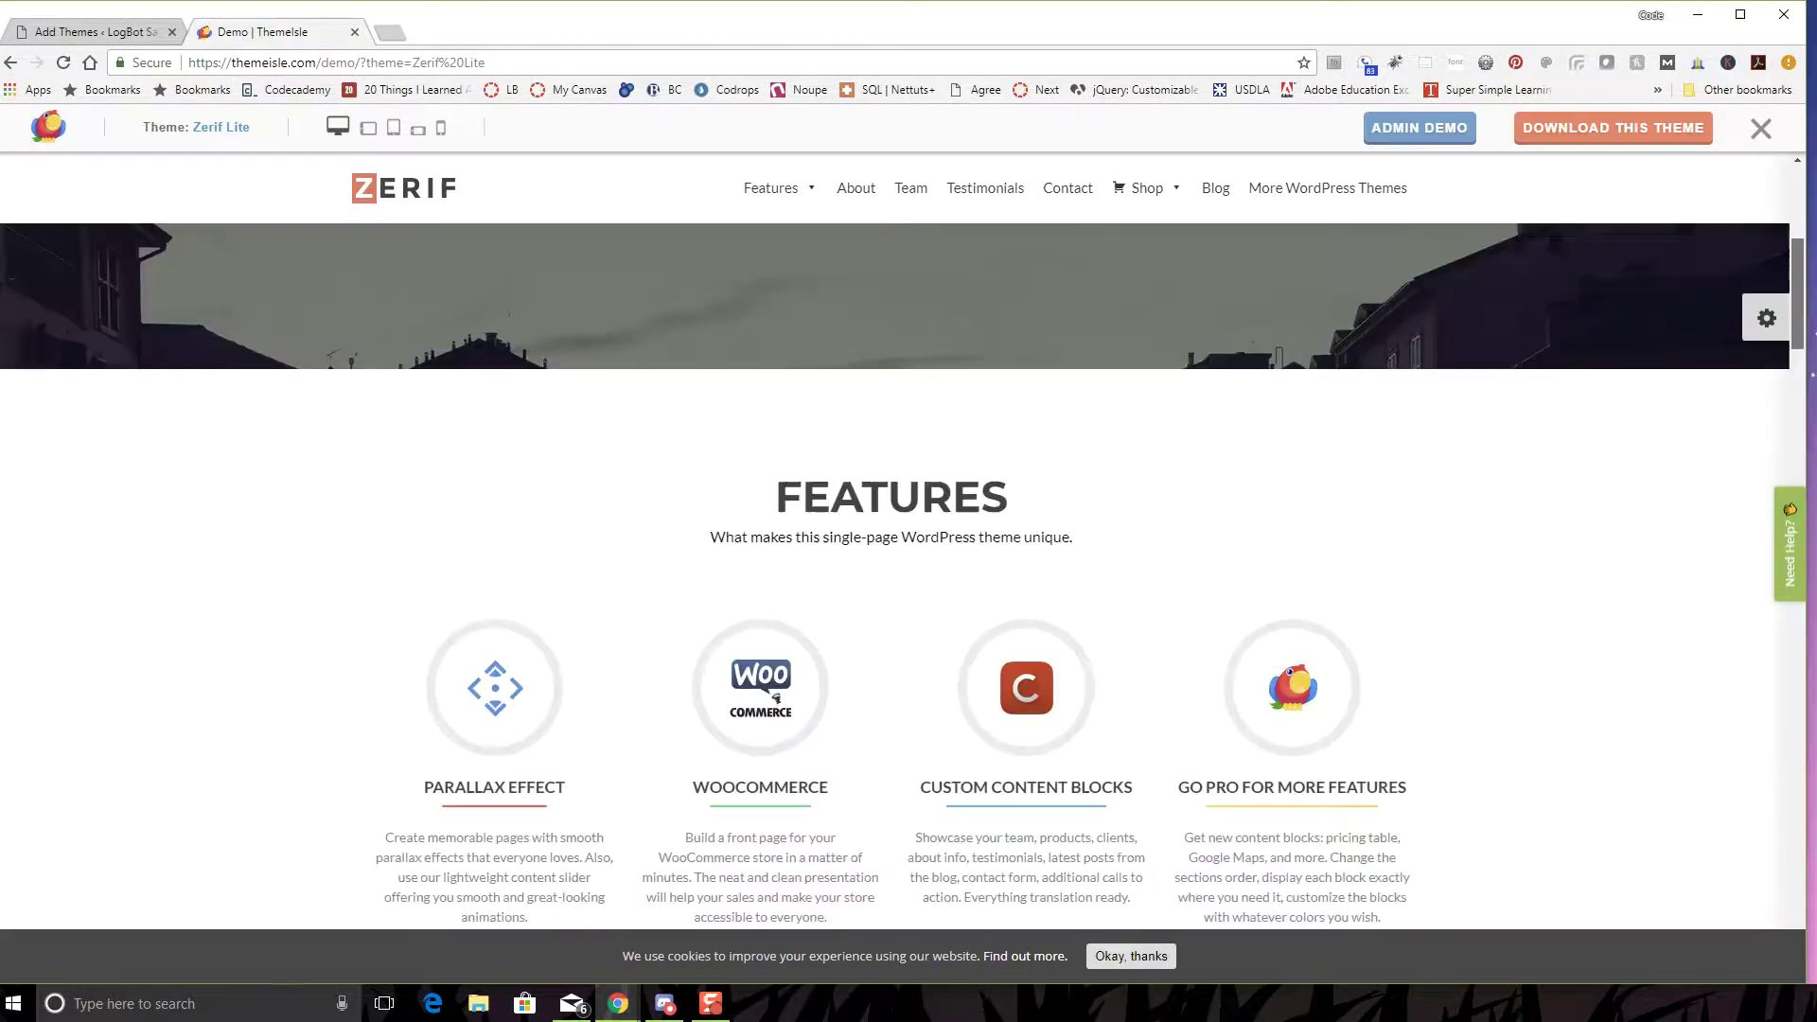
scroll(903, 577, "up", 5)
left_click_drag(1806, 199, 659, 193)
left_click(599, 189)
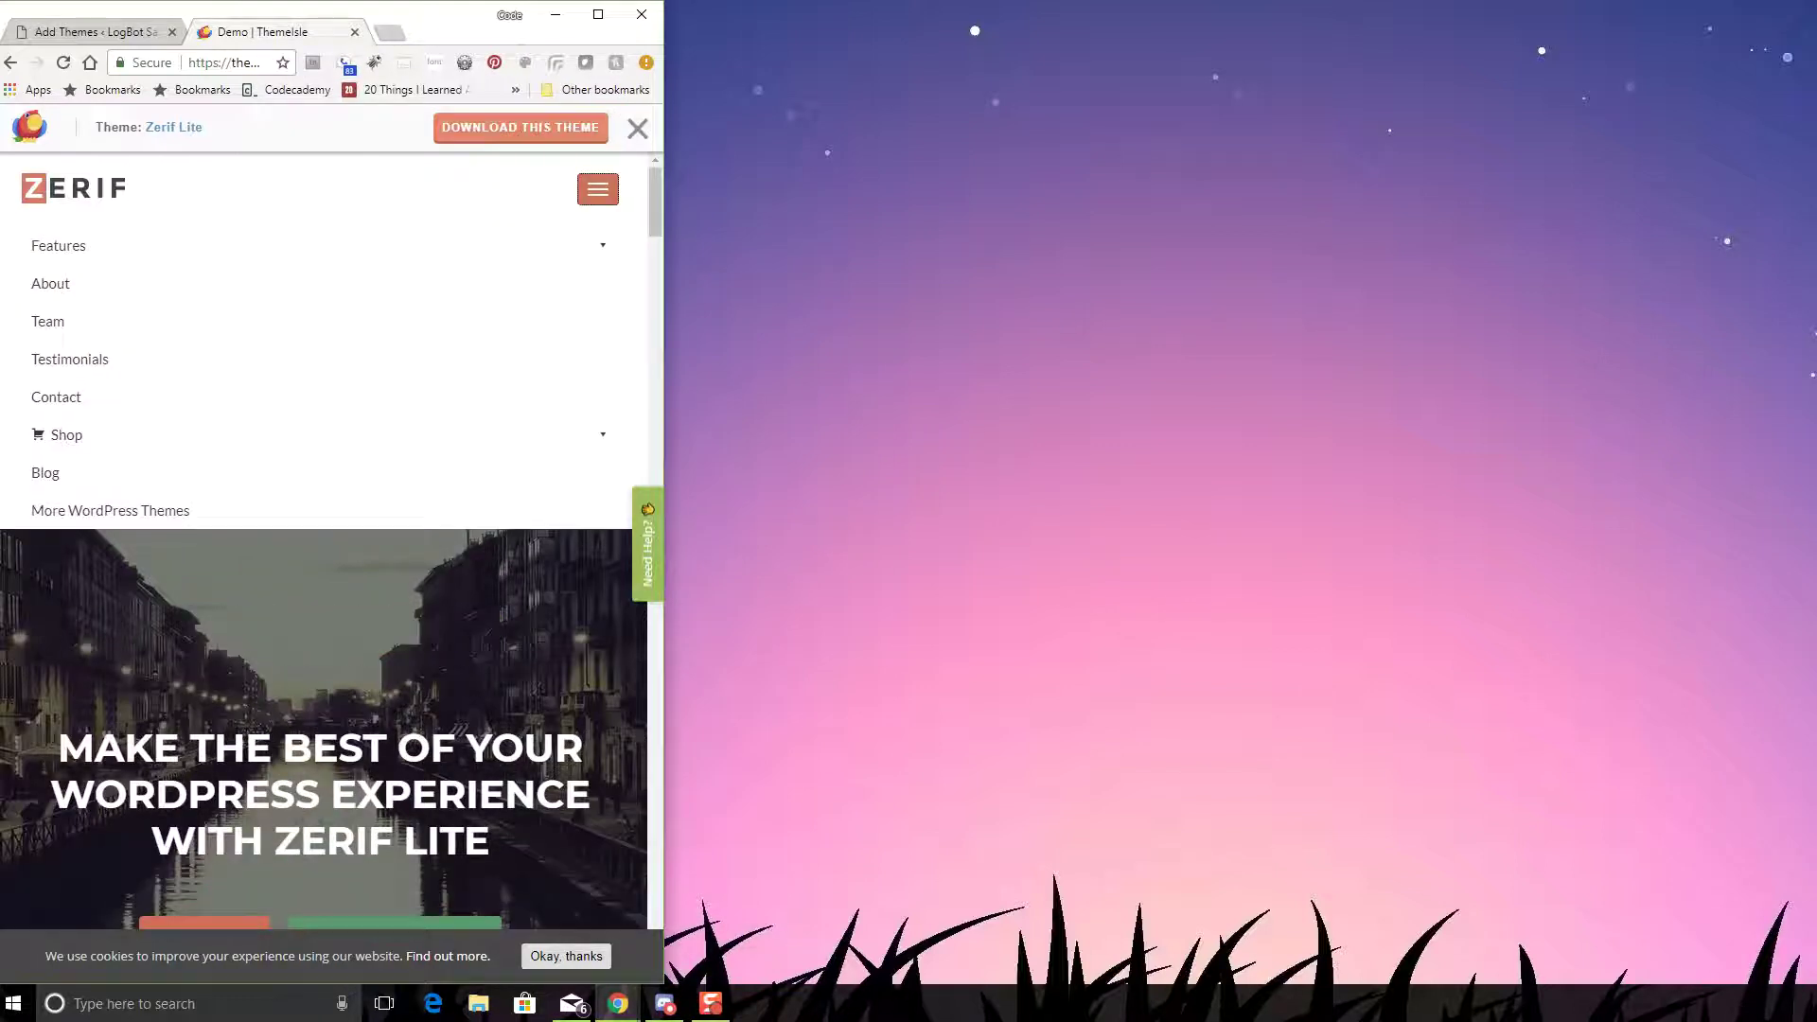
left_click(598, 188)
left_click(598, 188)
left_click(599, 188)
left_click_drag(664, 221, 1806, 287)
scroll(435, 644, "down", 8)
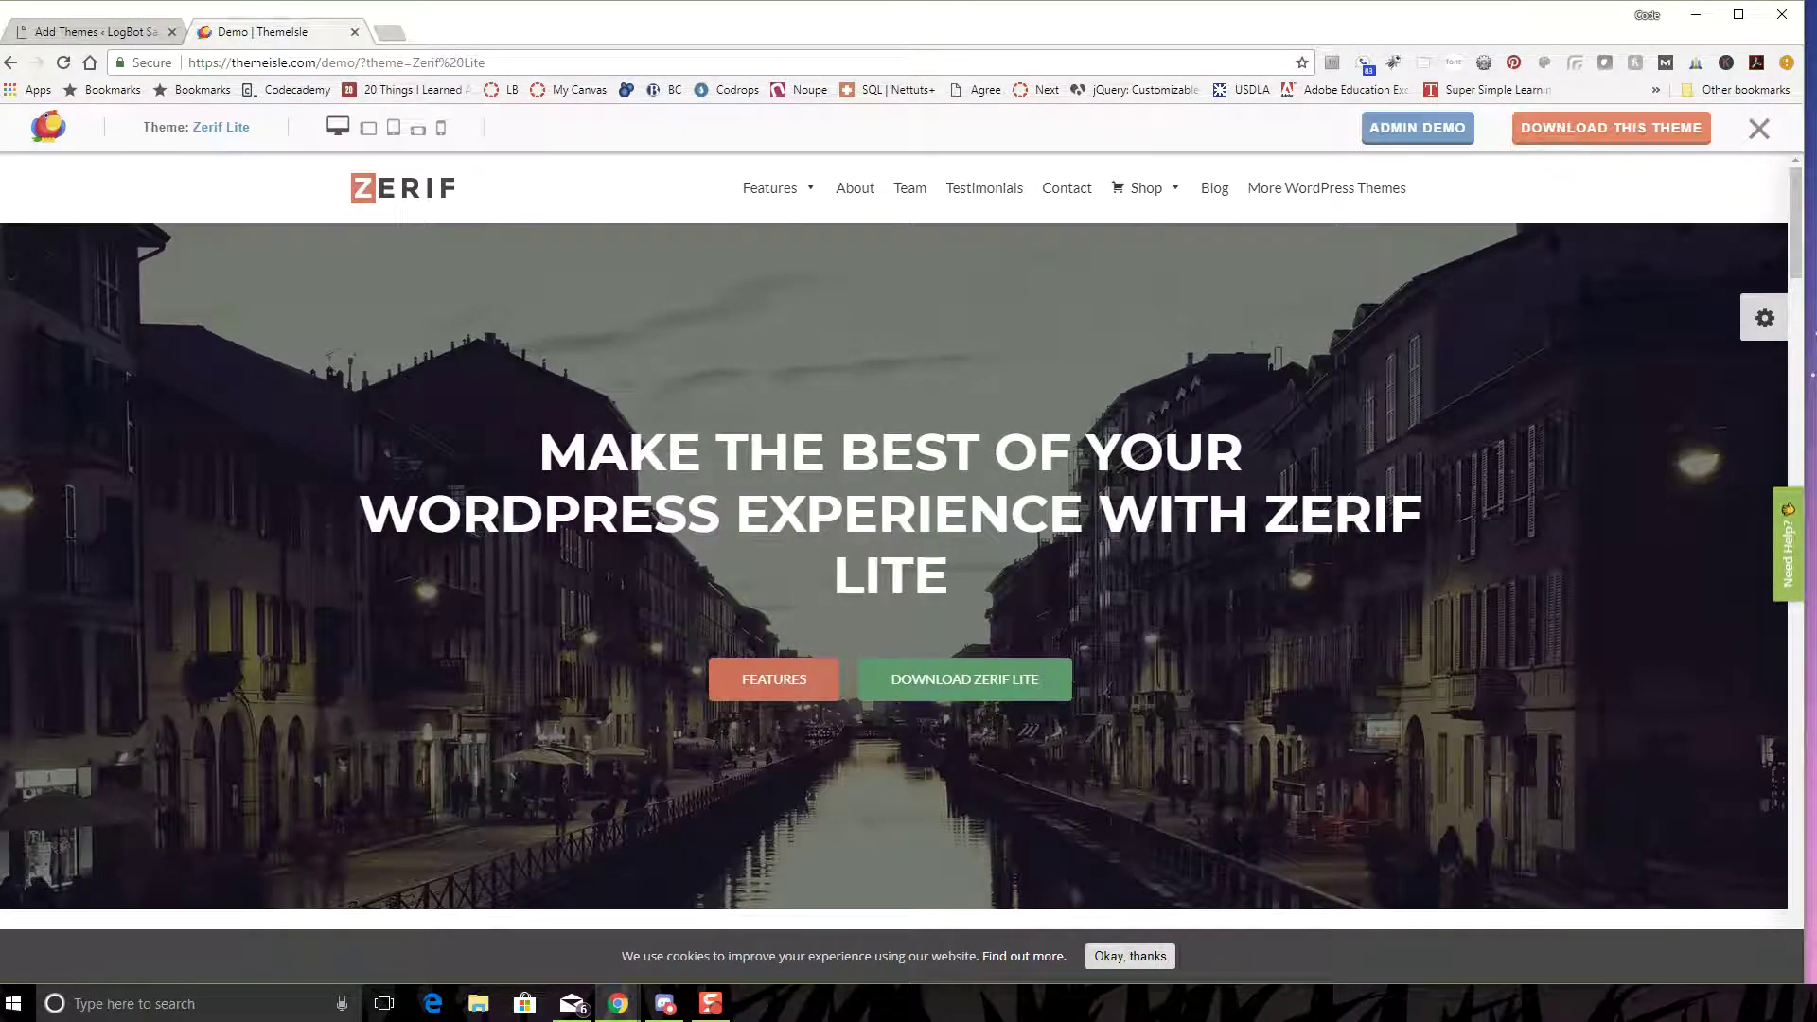
scroll(774, 586, "down", 1)
scroll(774, 436, "down", 2)
left_click(774, 432)
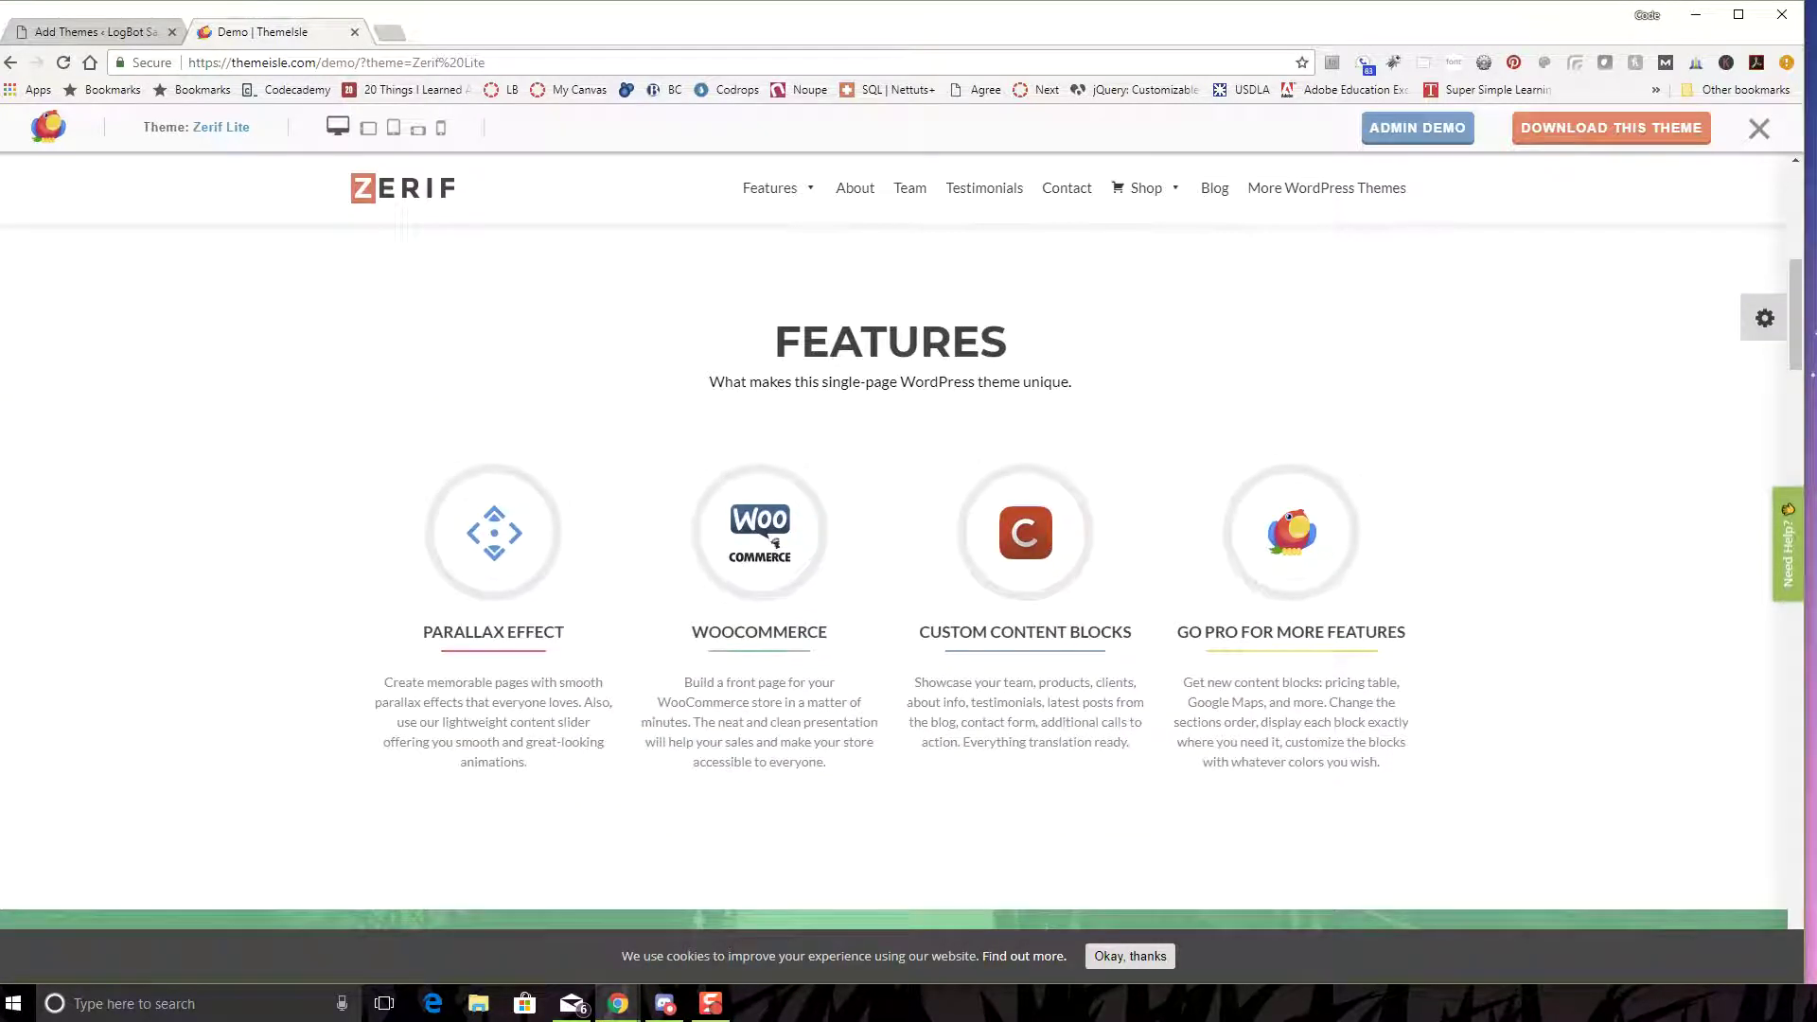
scroll(774, 432, "down", 2)
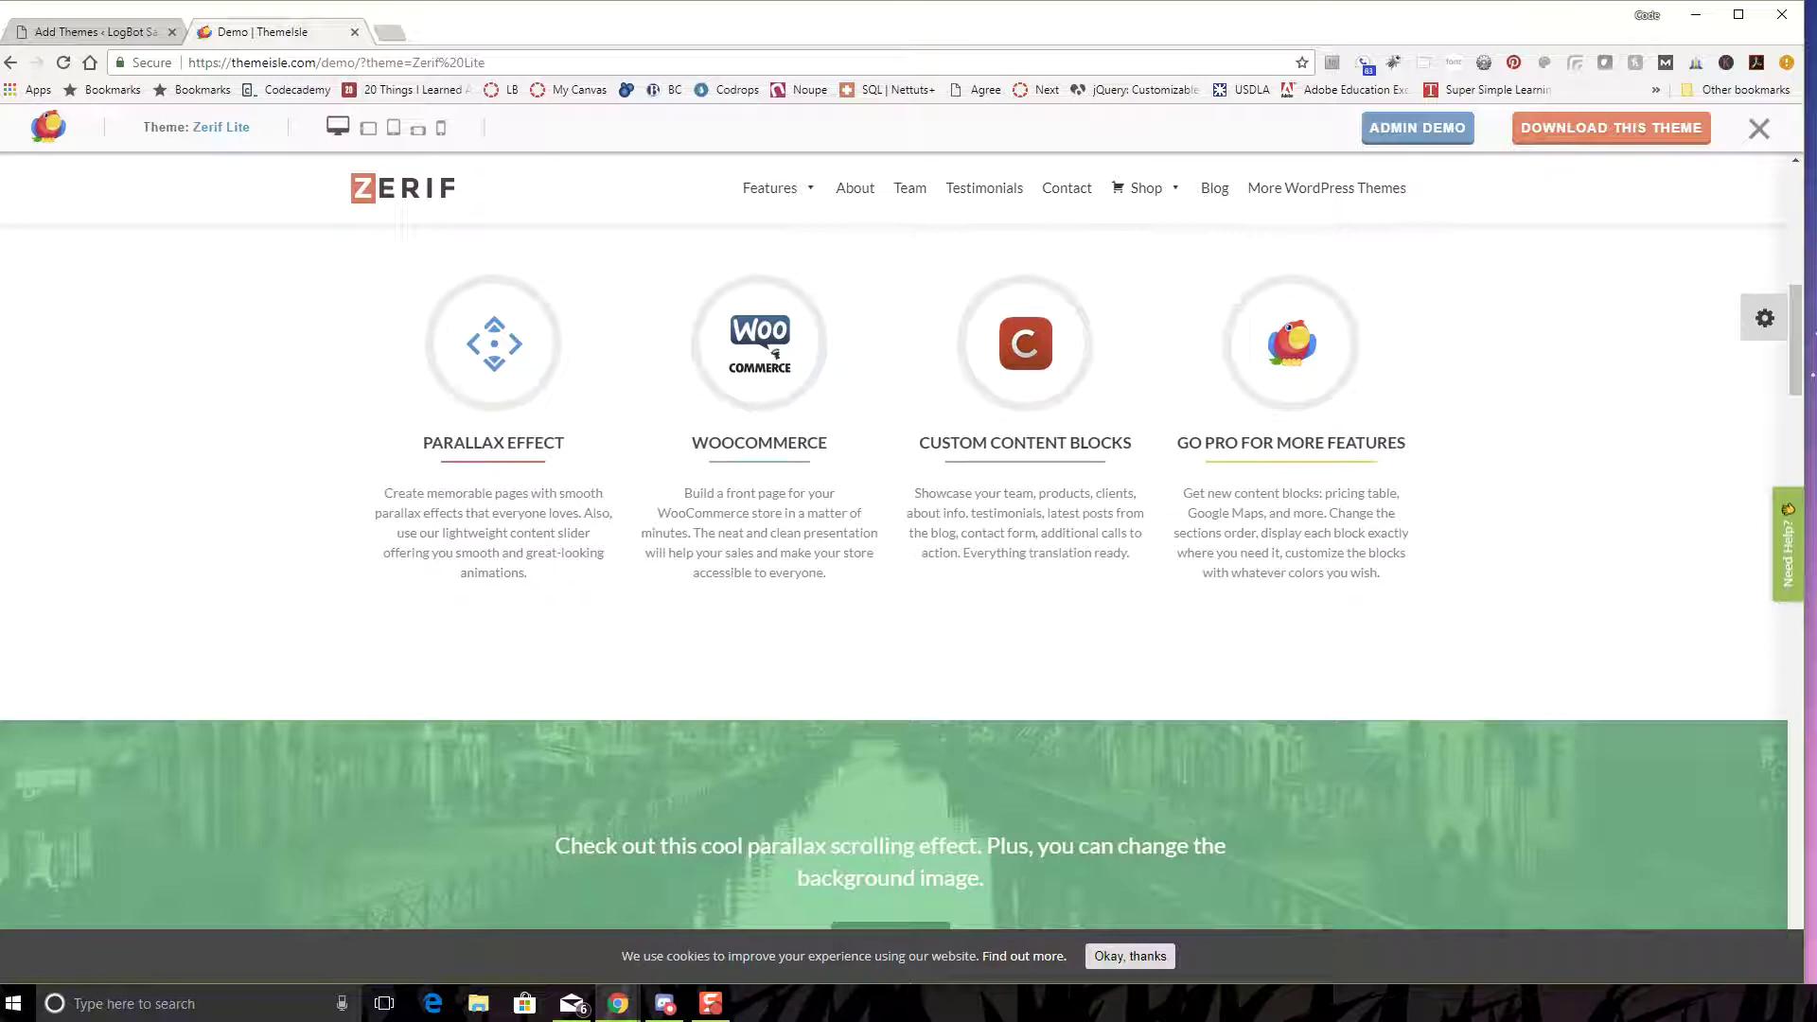
scroll(774, 432, "down", 1)
scroll(774, 432, "up", 2)
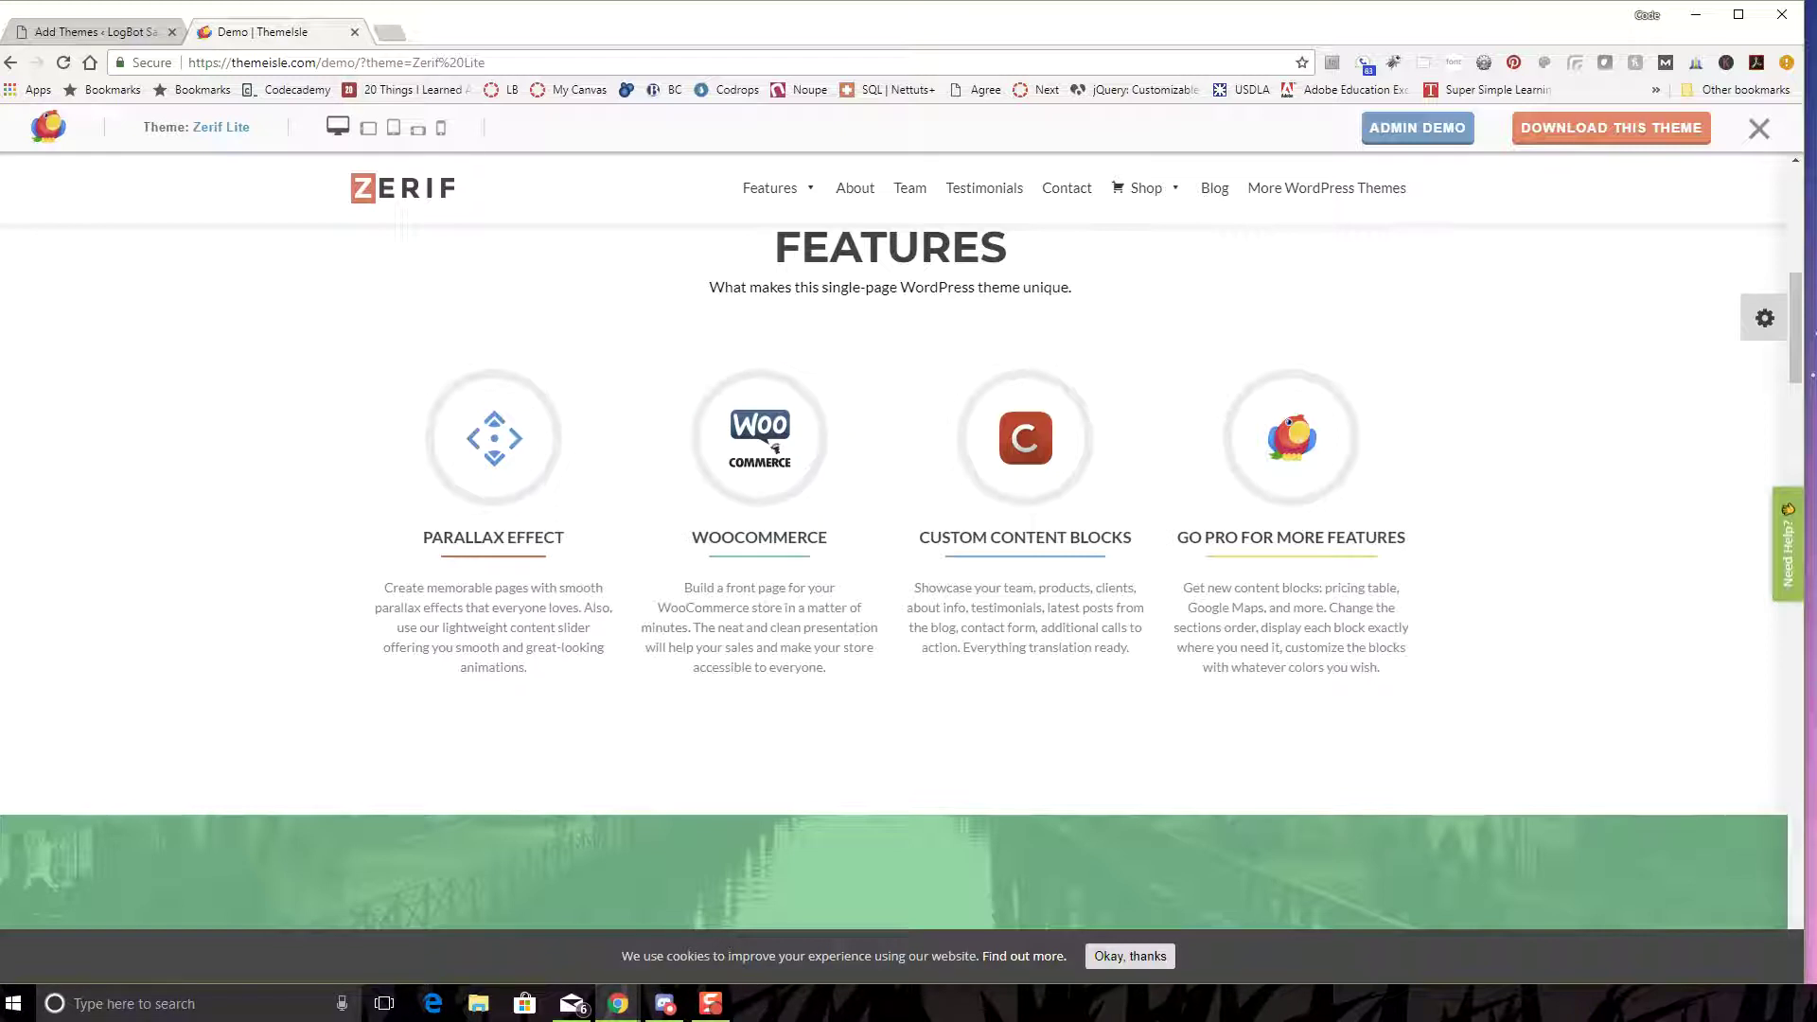
scroll(909, 568, "down", 6)
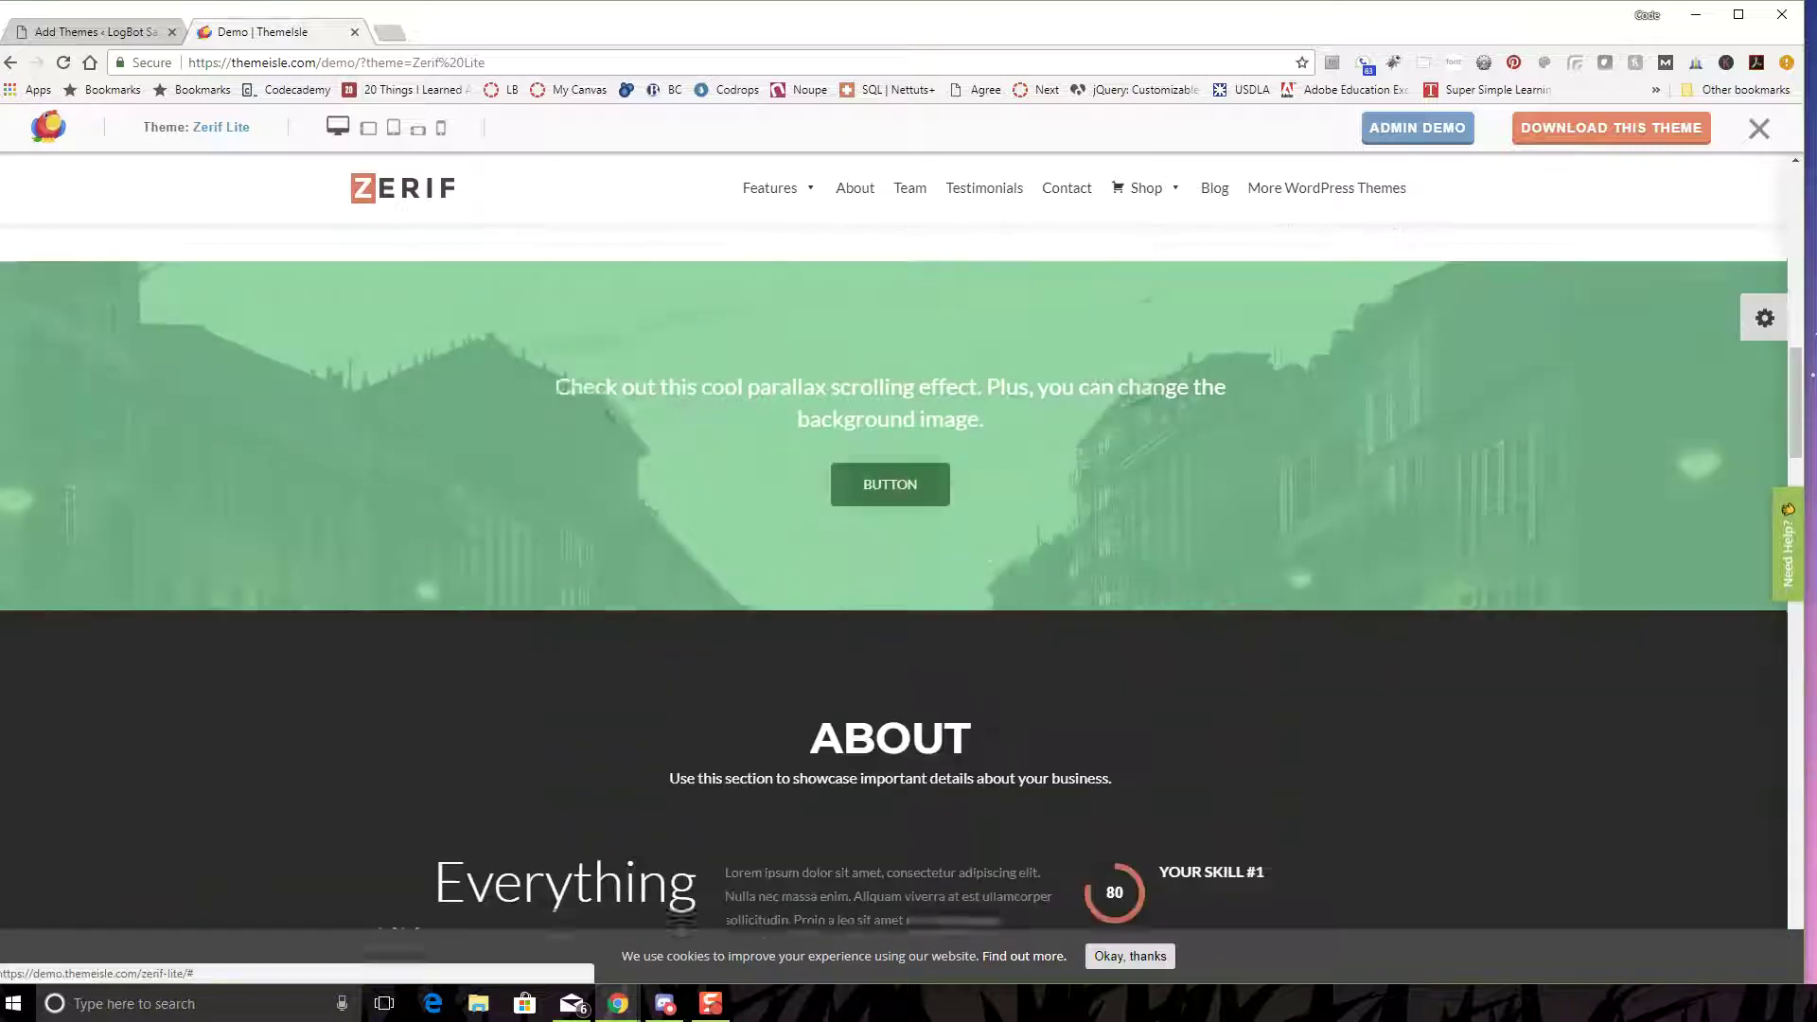
scroll(909, 568, "up", 4)
scroll(894, 568, "up", 3)
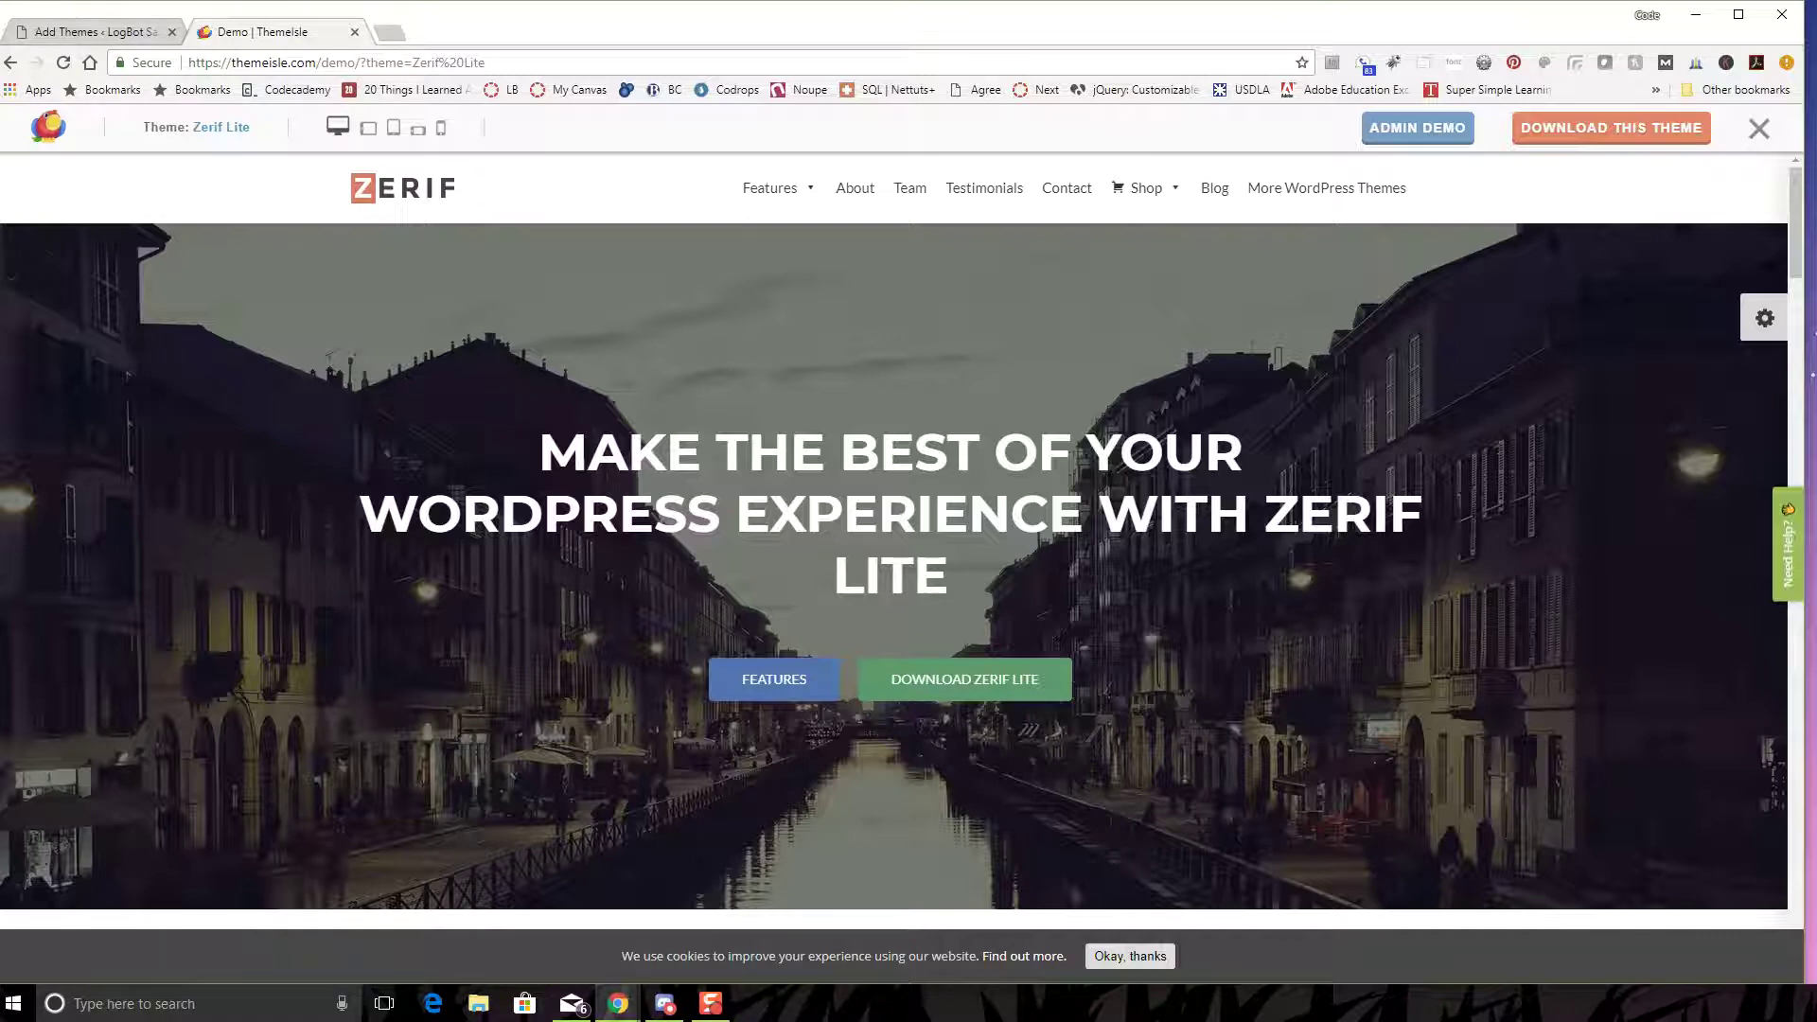
left_click(90, 31)
- Search themes for 'zerif', install Zerif Lite, and launch its Live Preview
scroll(1651, 568, "up", 2)
left_click(1609, 221)
type("zerif")
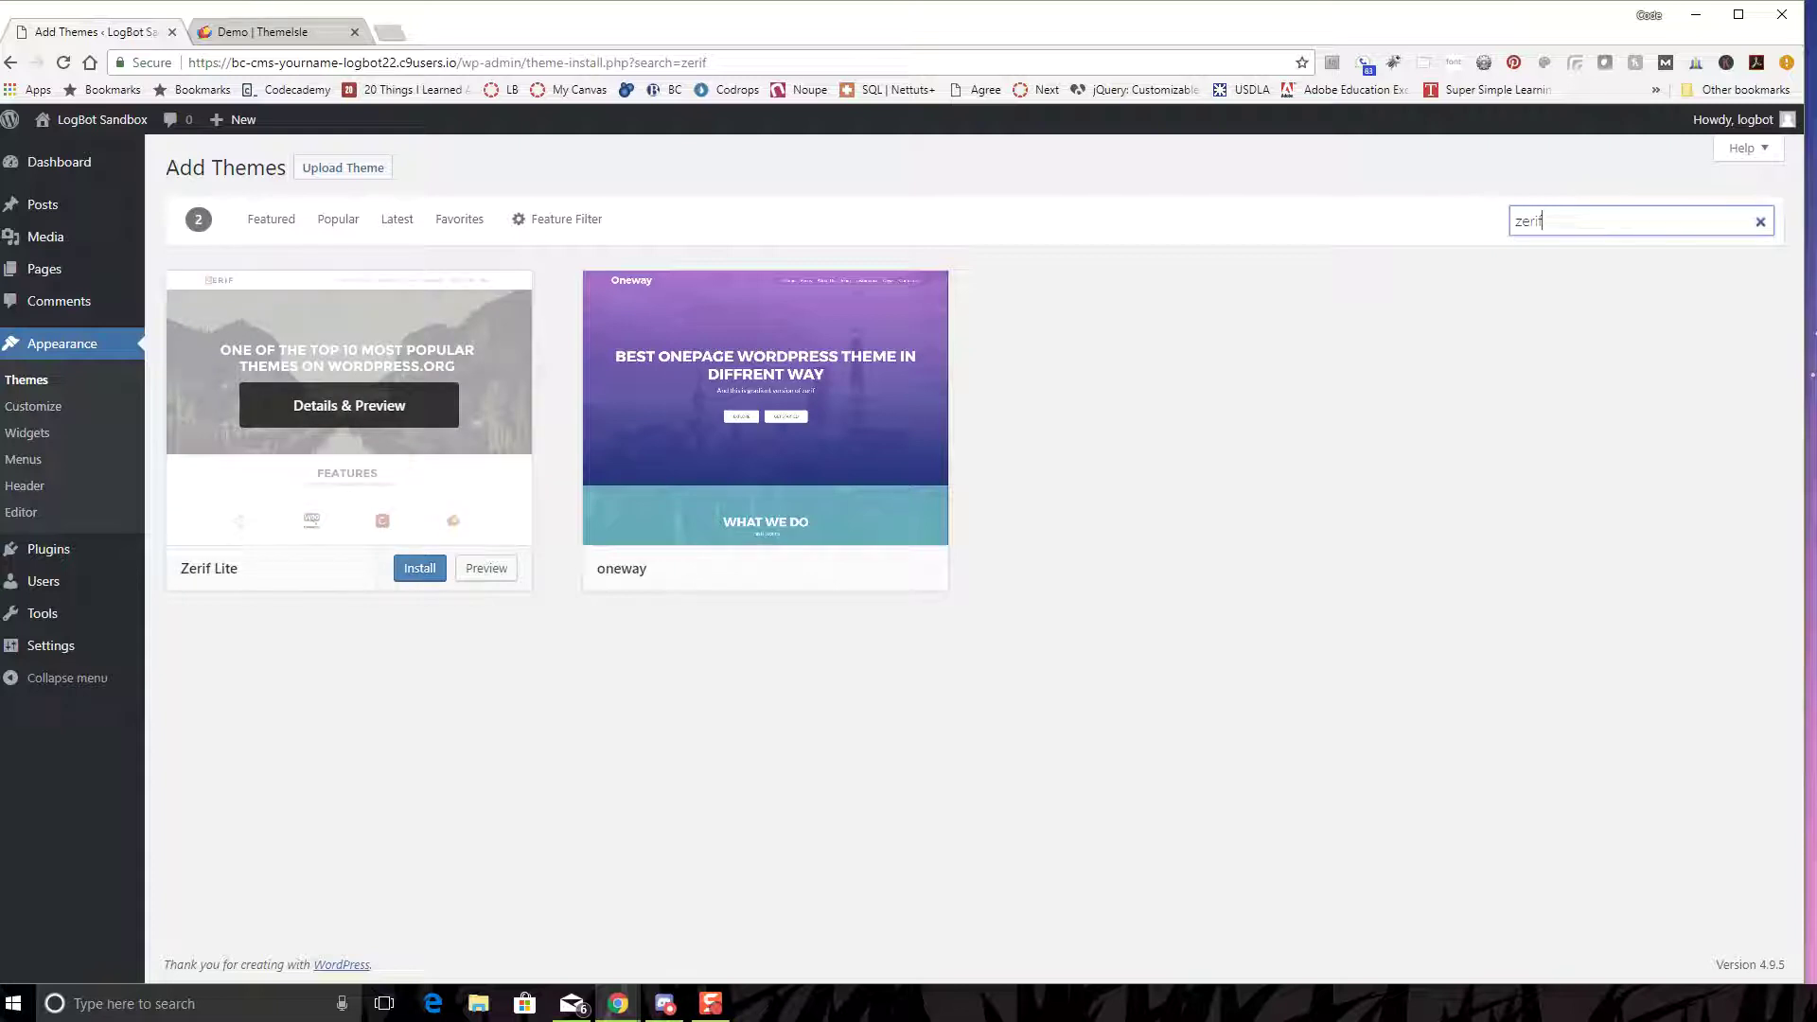
left_click(419, 568)
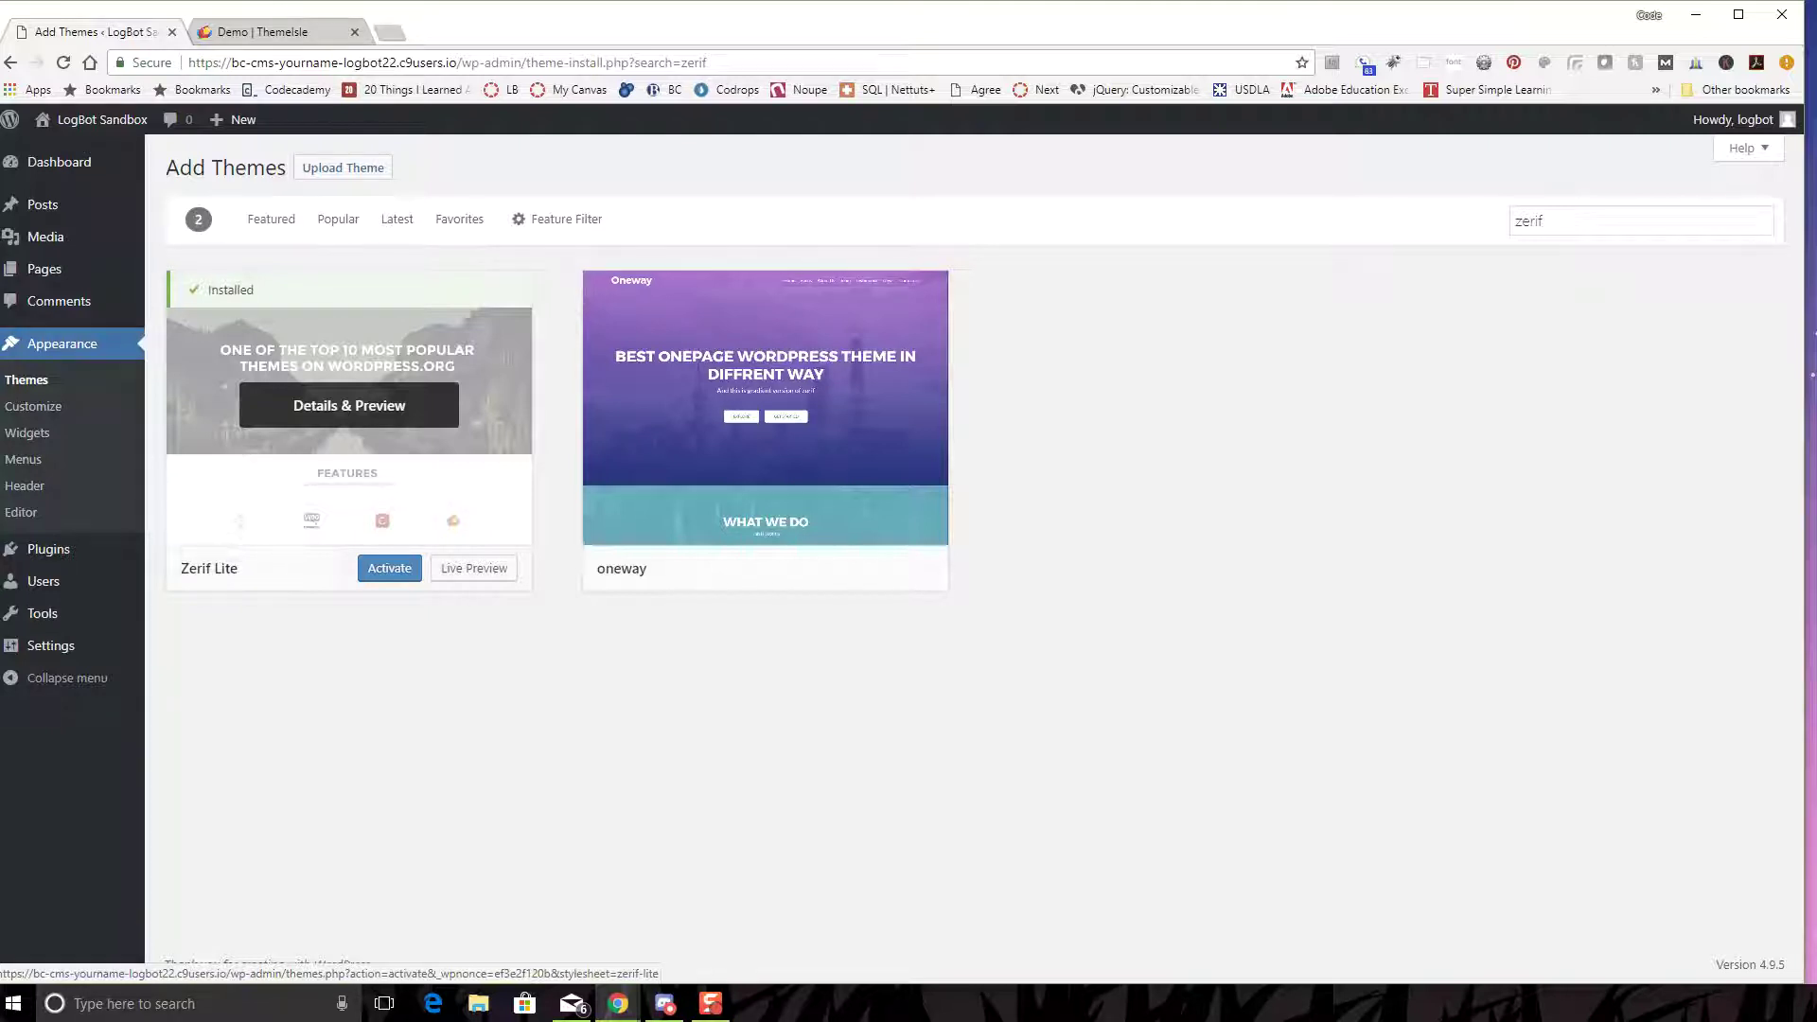
left_click(473, 568)
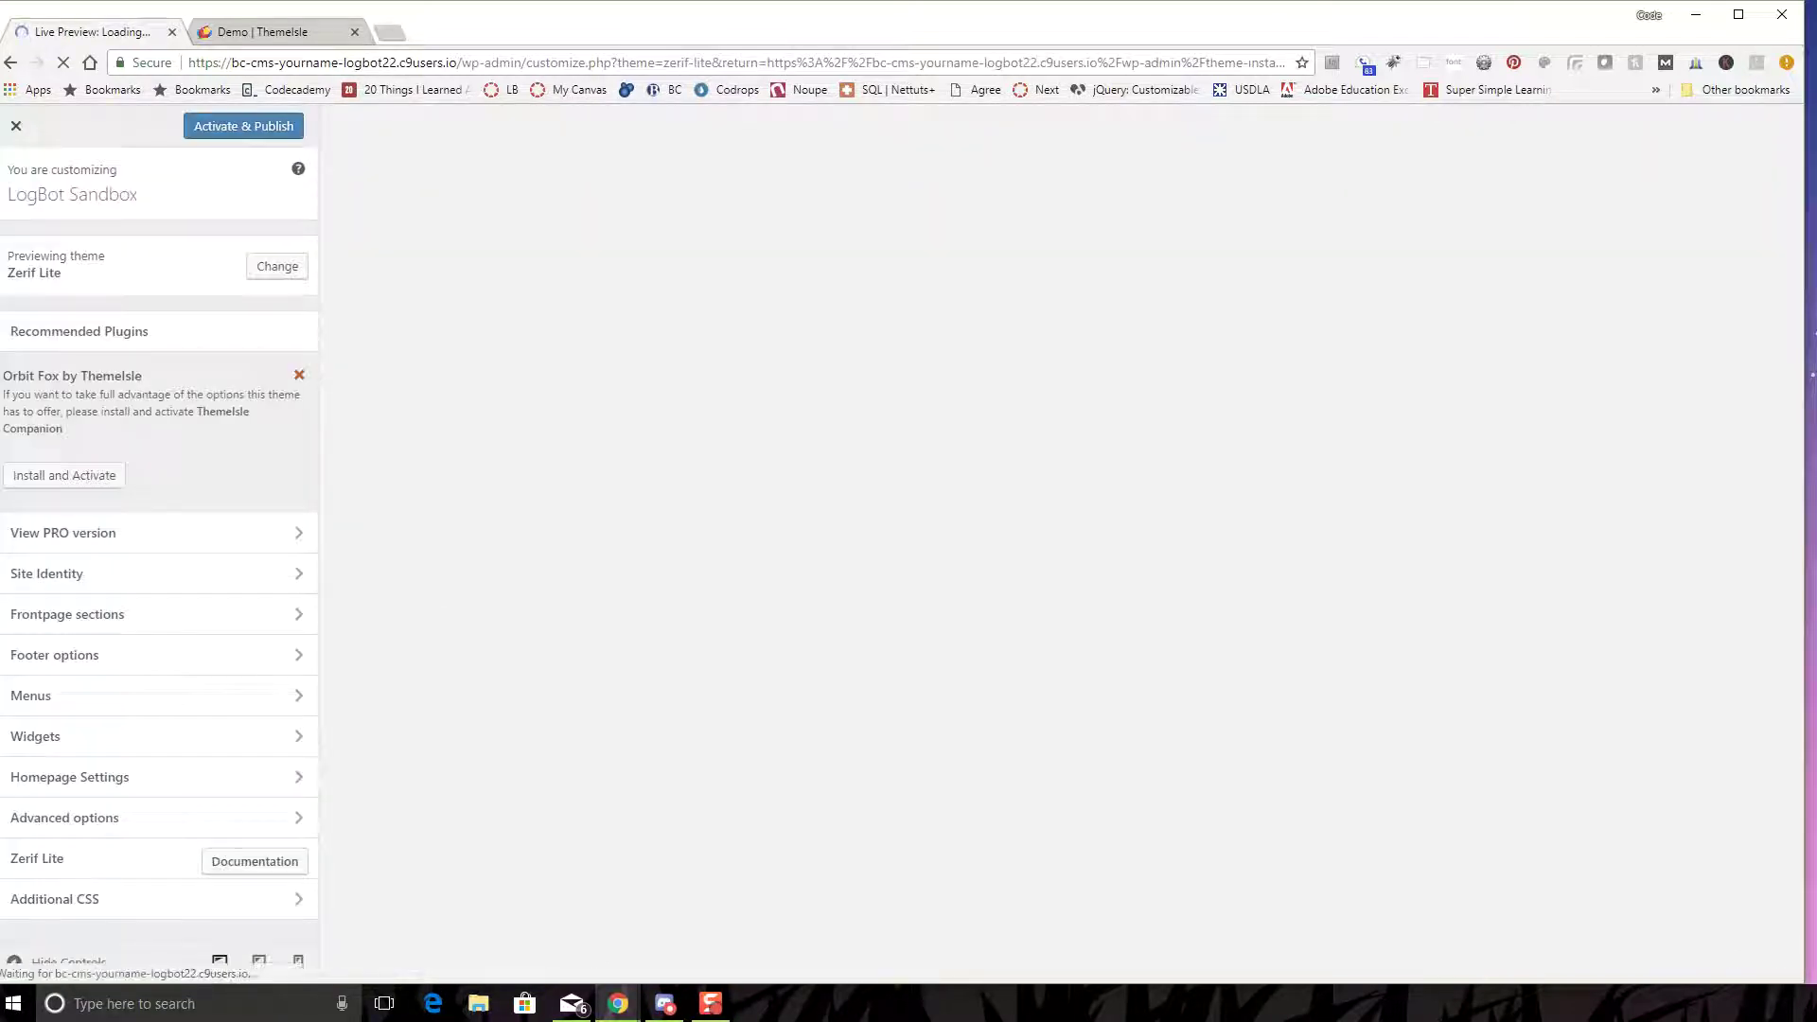
- Preview the About Me, Sample Page and Graphic Design pages, then Activate & Publish Zerif Lite
scroll(1061, 545, "down", 4)
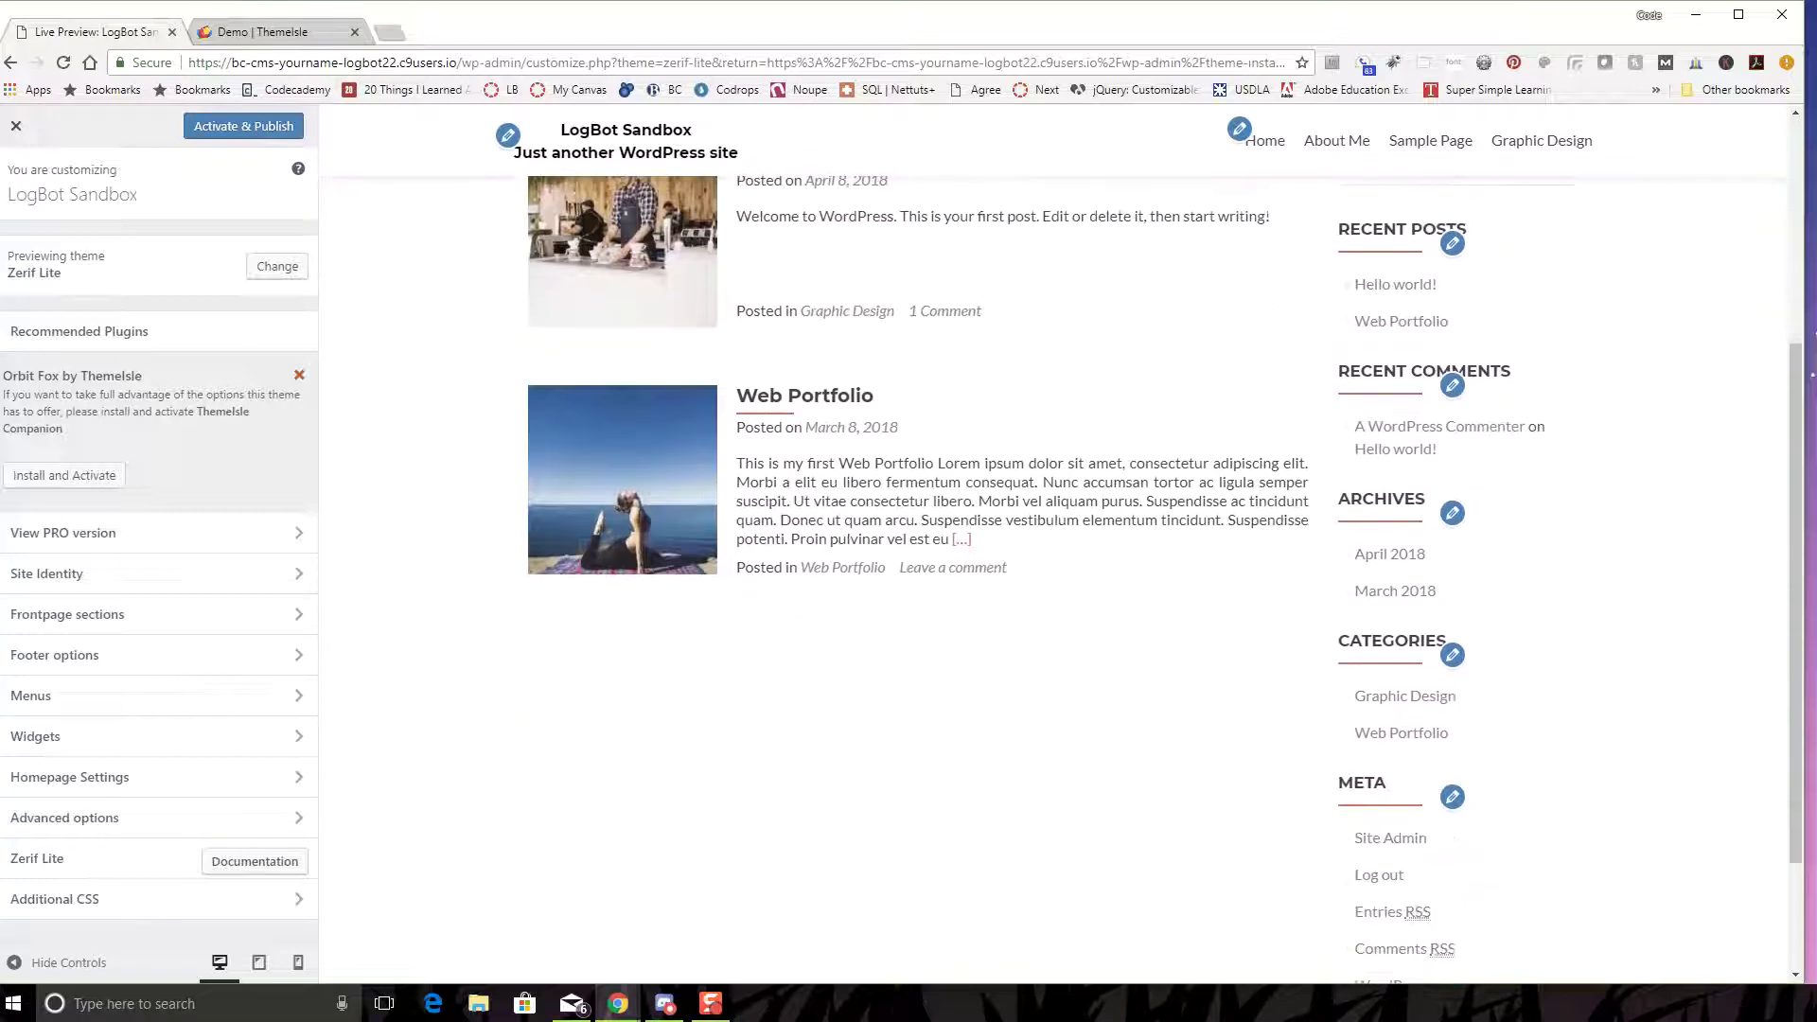
scroll(1060, 545, "down", 2)
scroll(1060, 546, "up", 6)
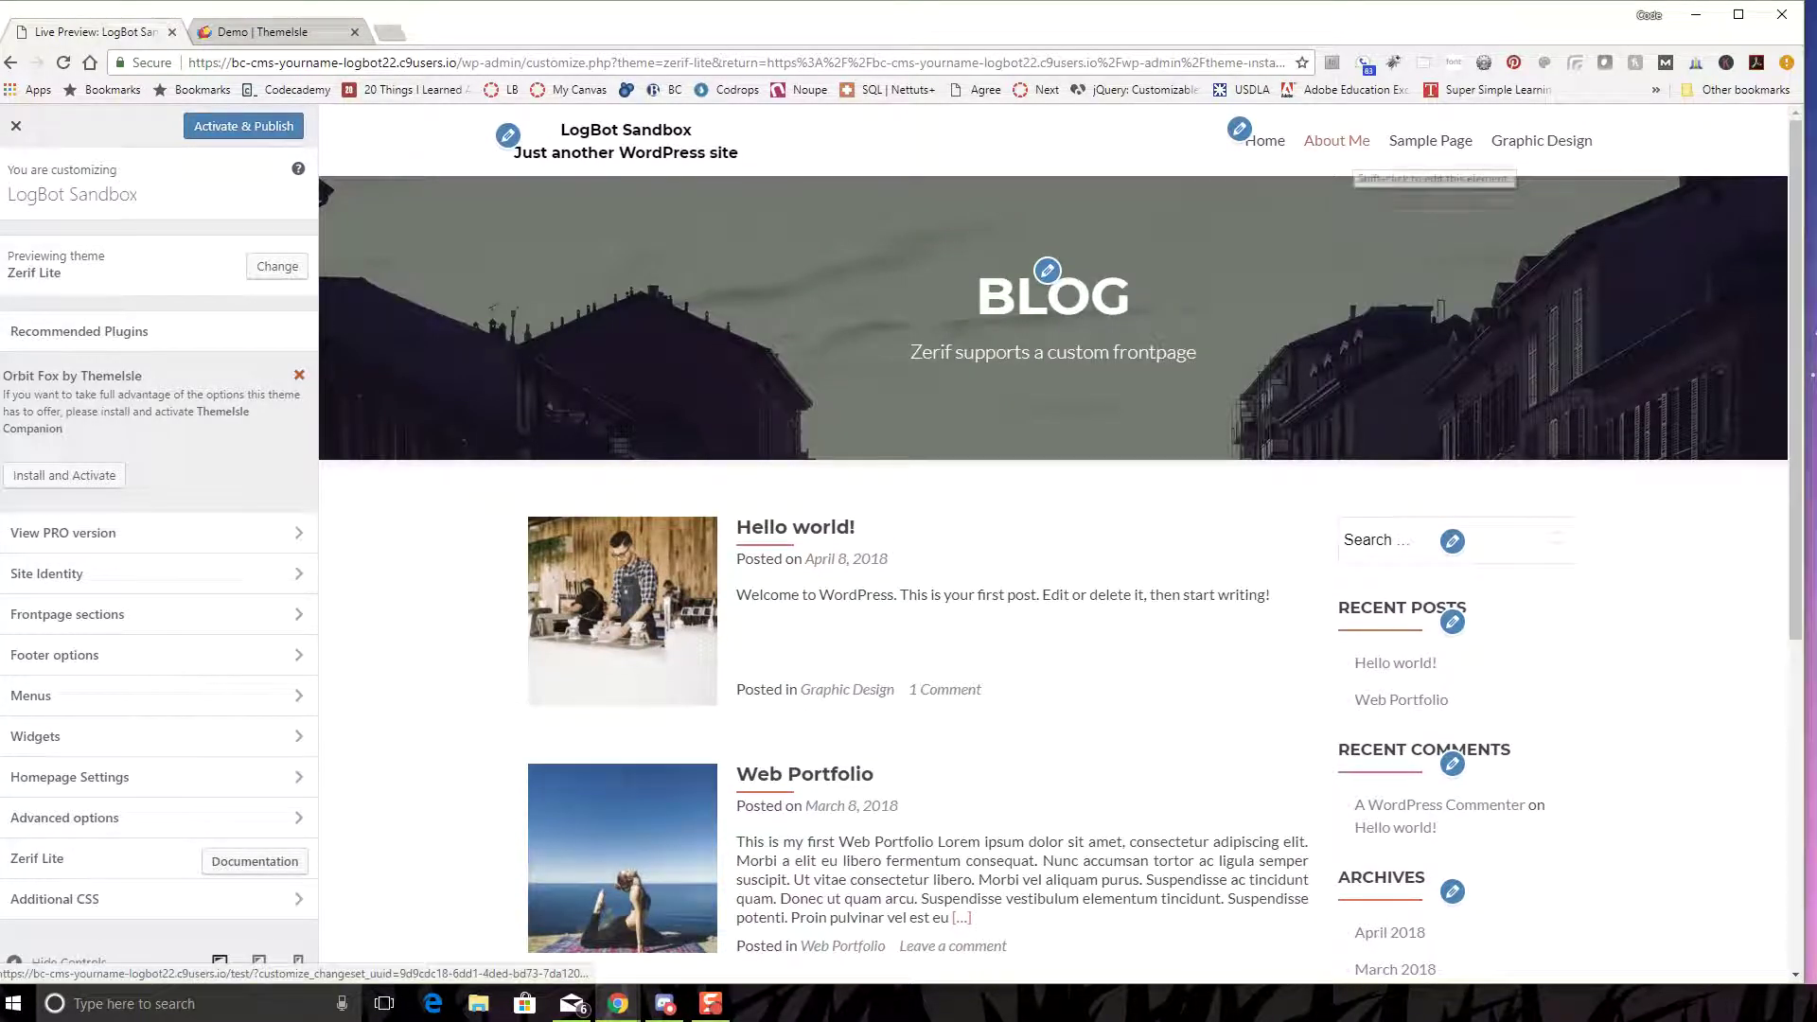
left_click(1337, 140)
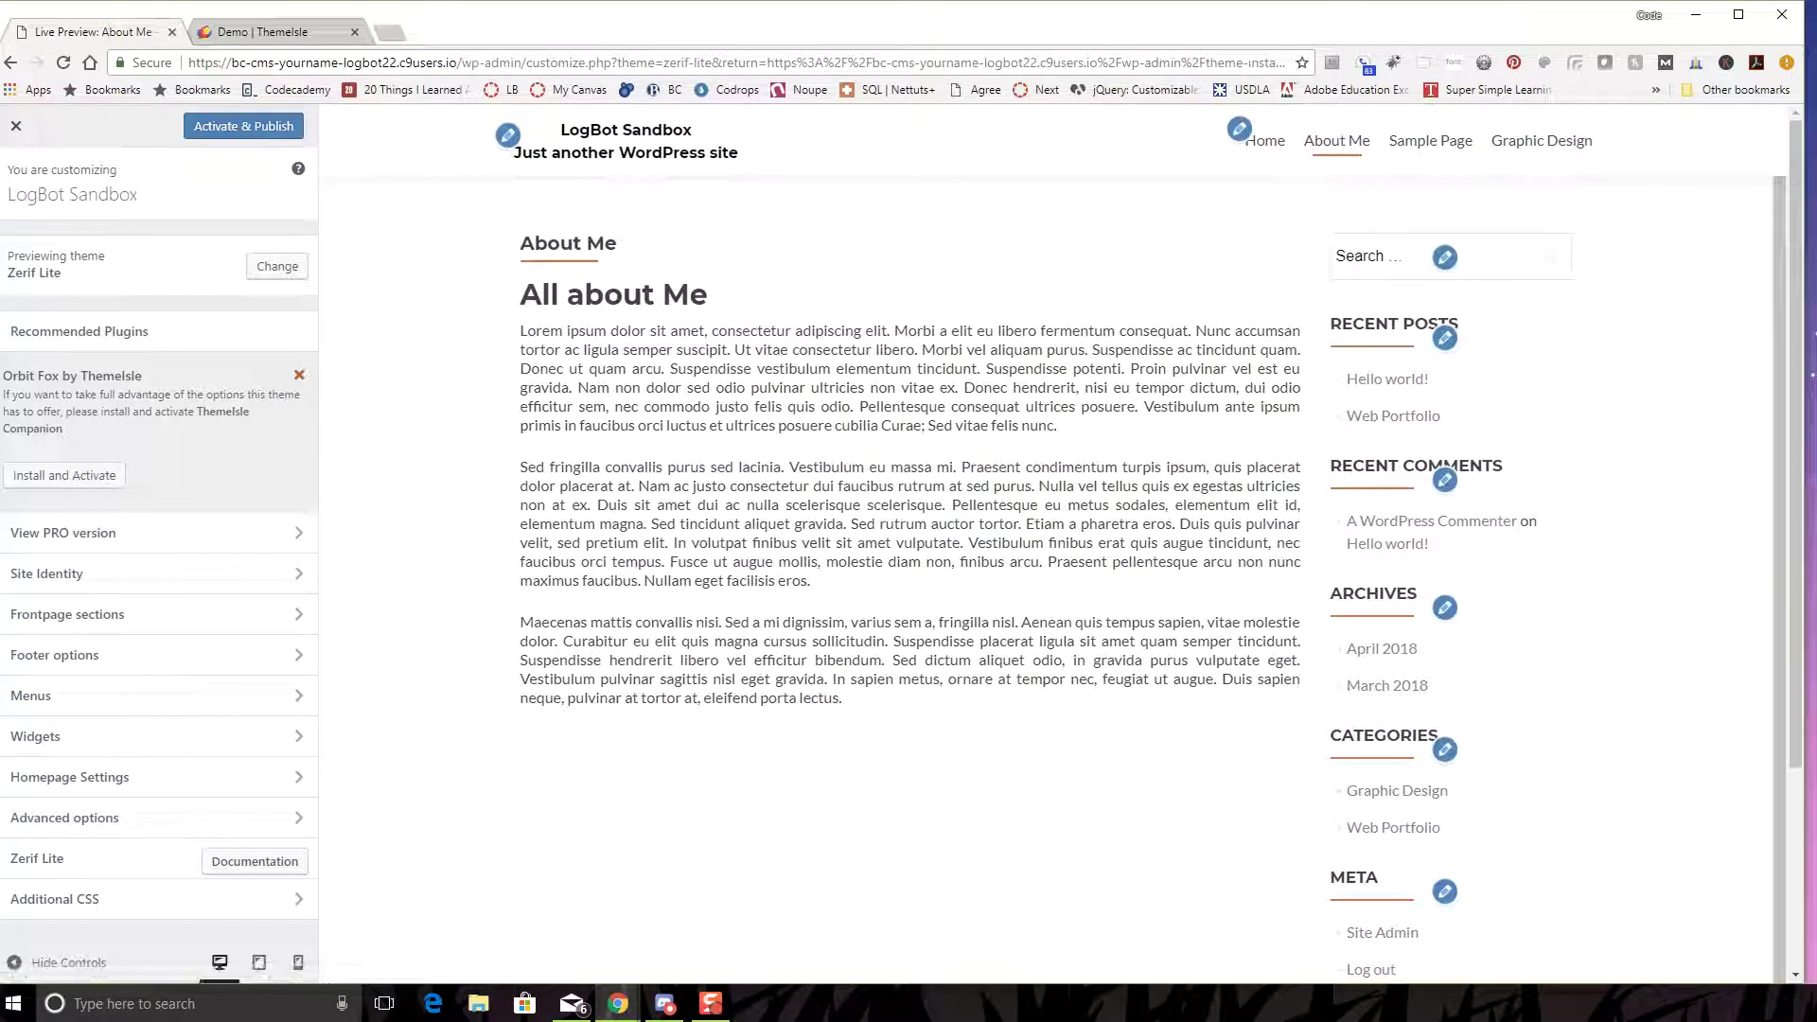
left_click(1430, 140)
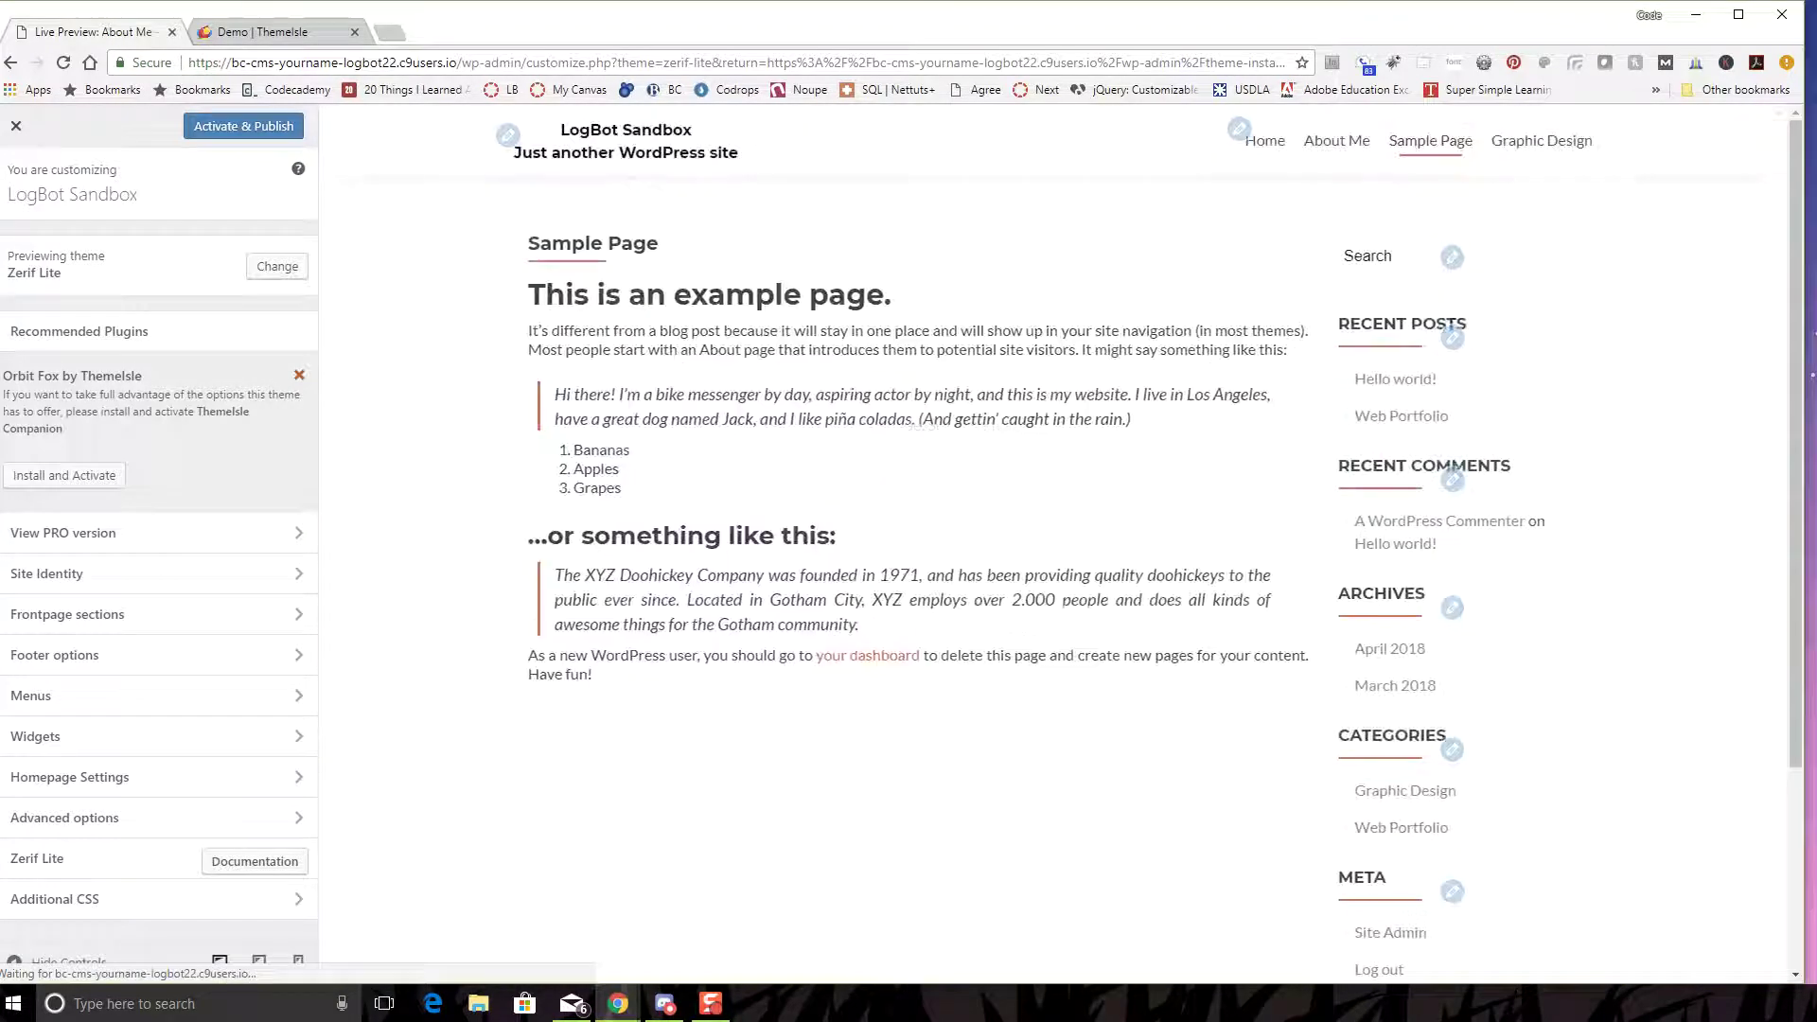
left_click(1542, 140)
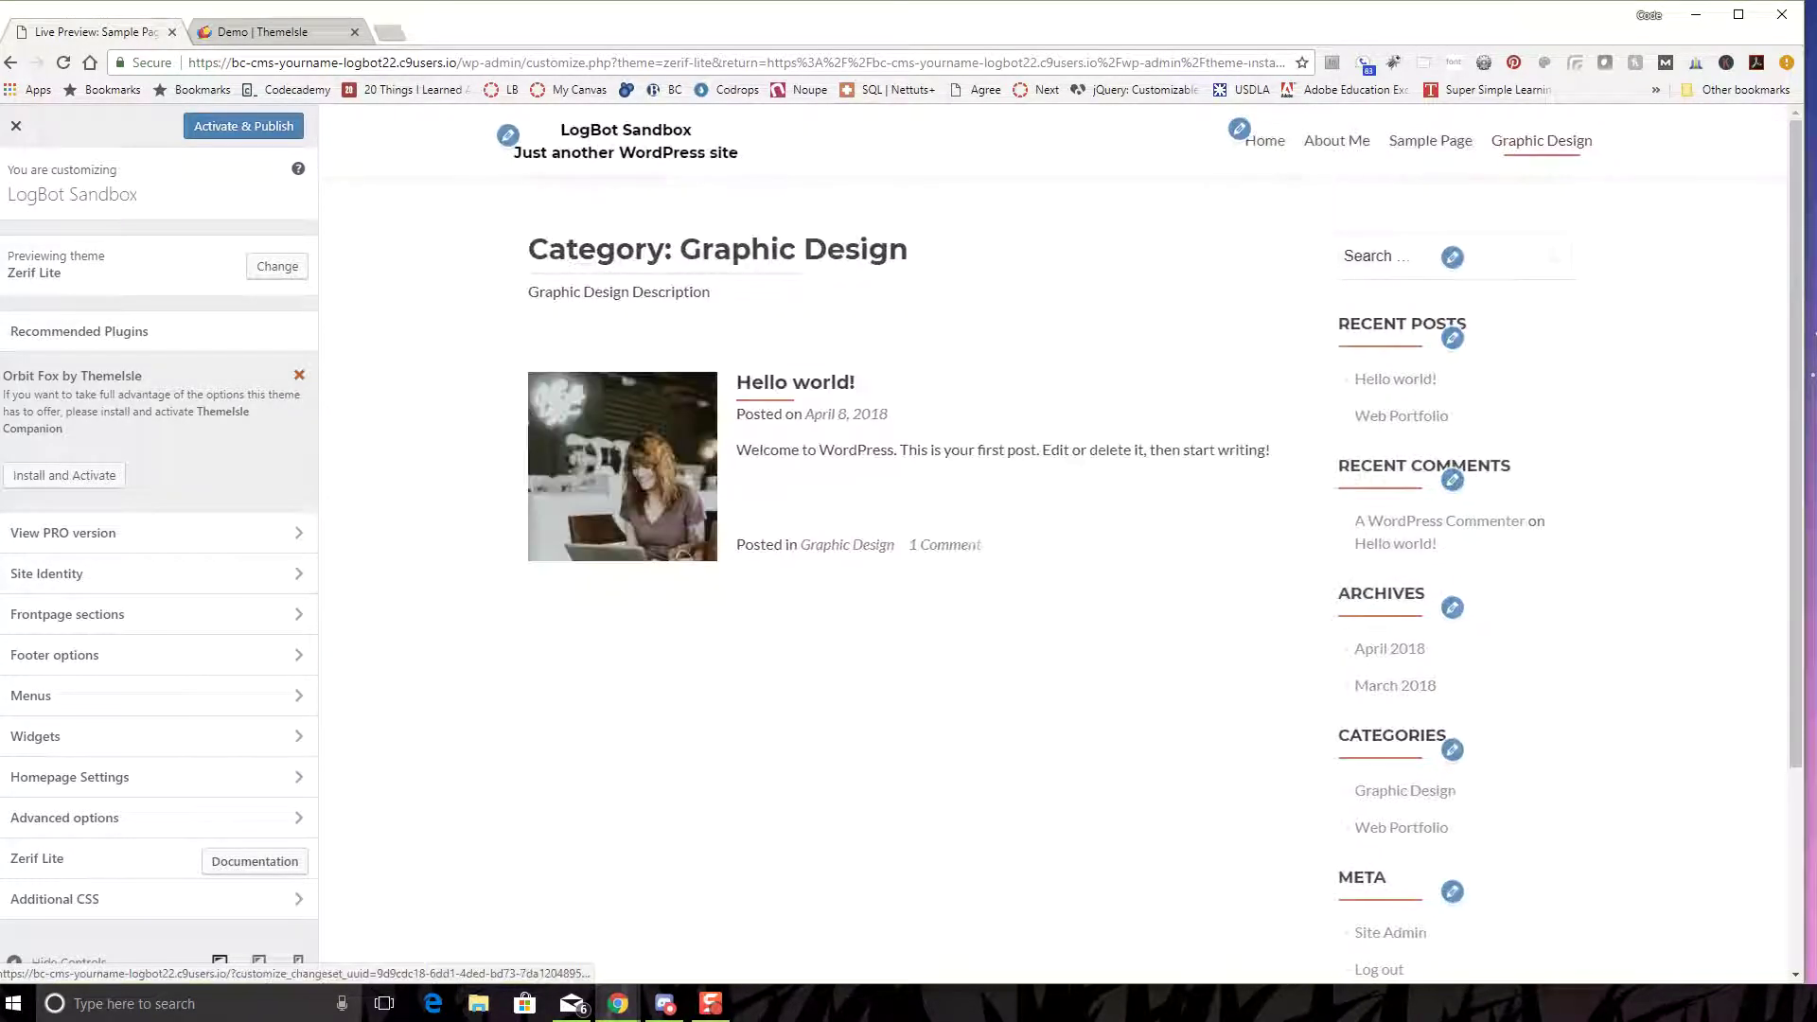
left_click(1265, 142)
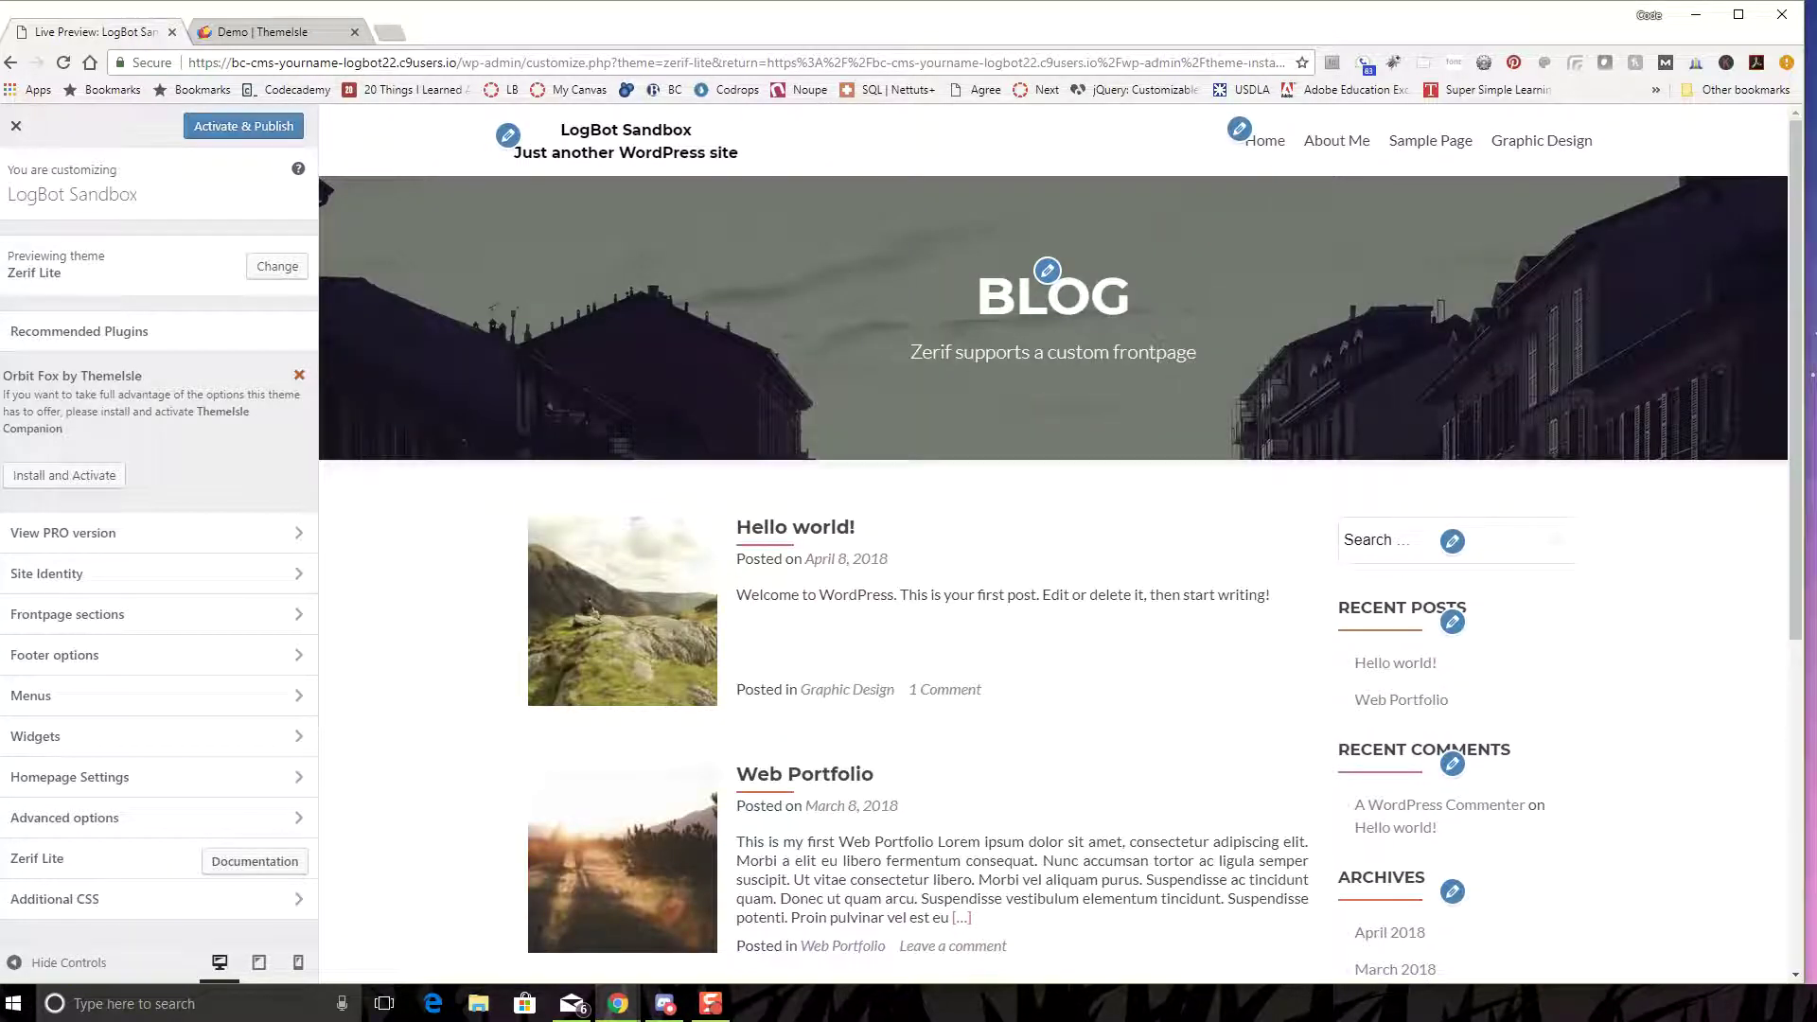
left_click(243, 126)
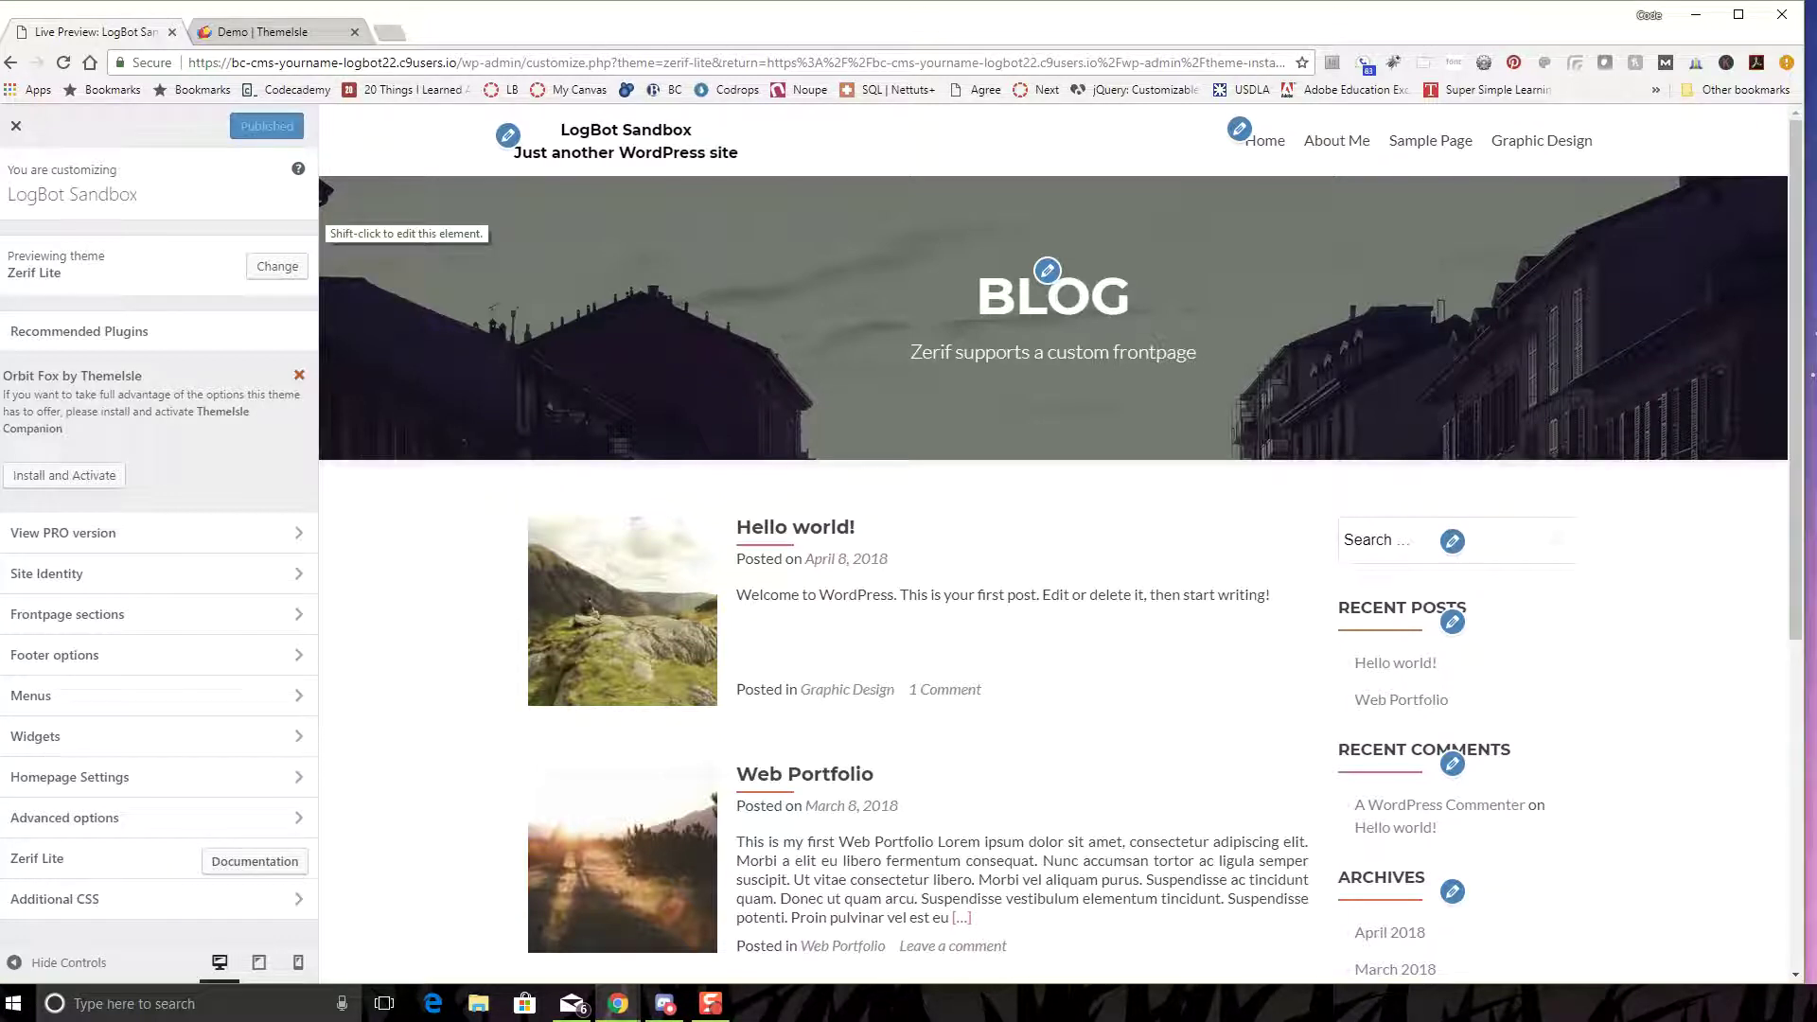
- Close the Customizer and view the live site in a new browser tab
left_click(16, 126)
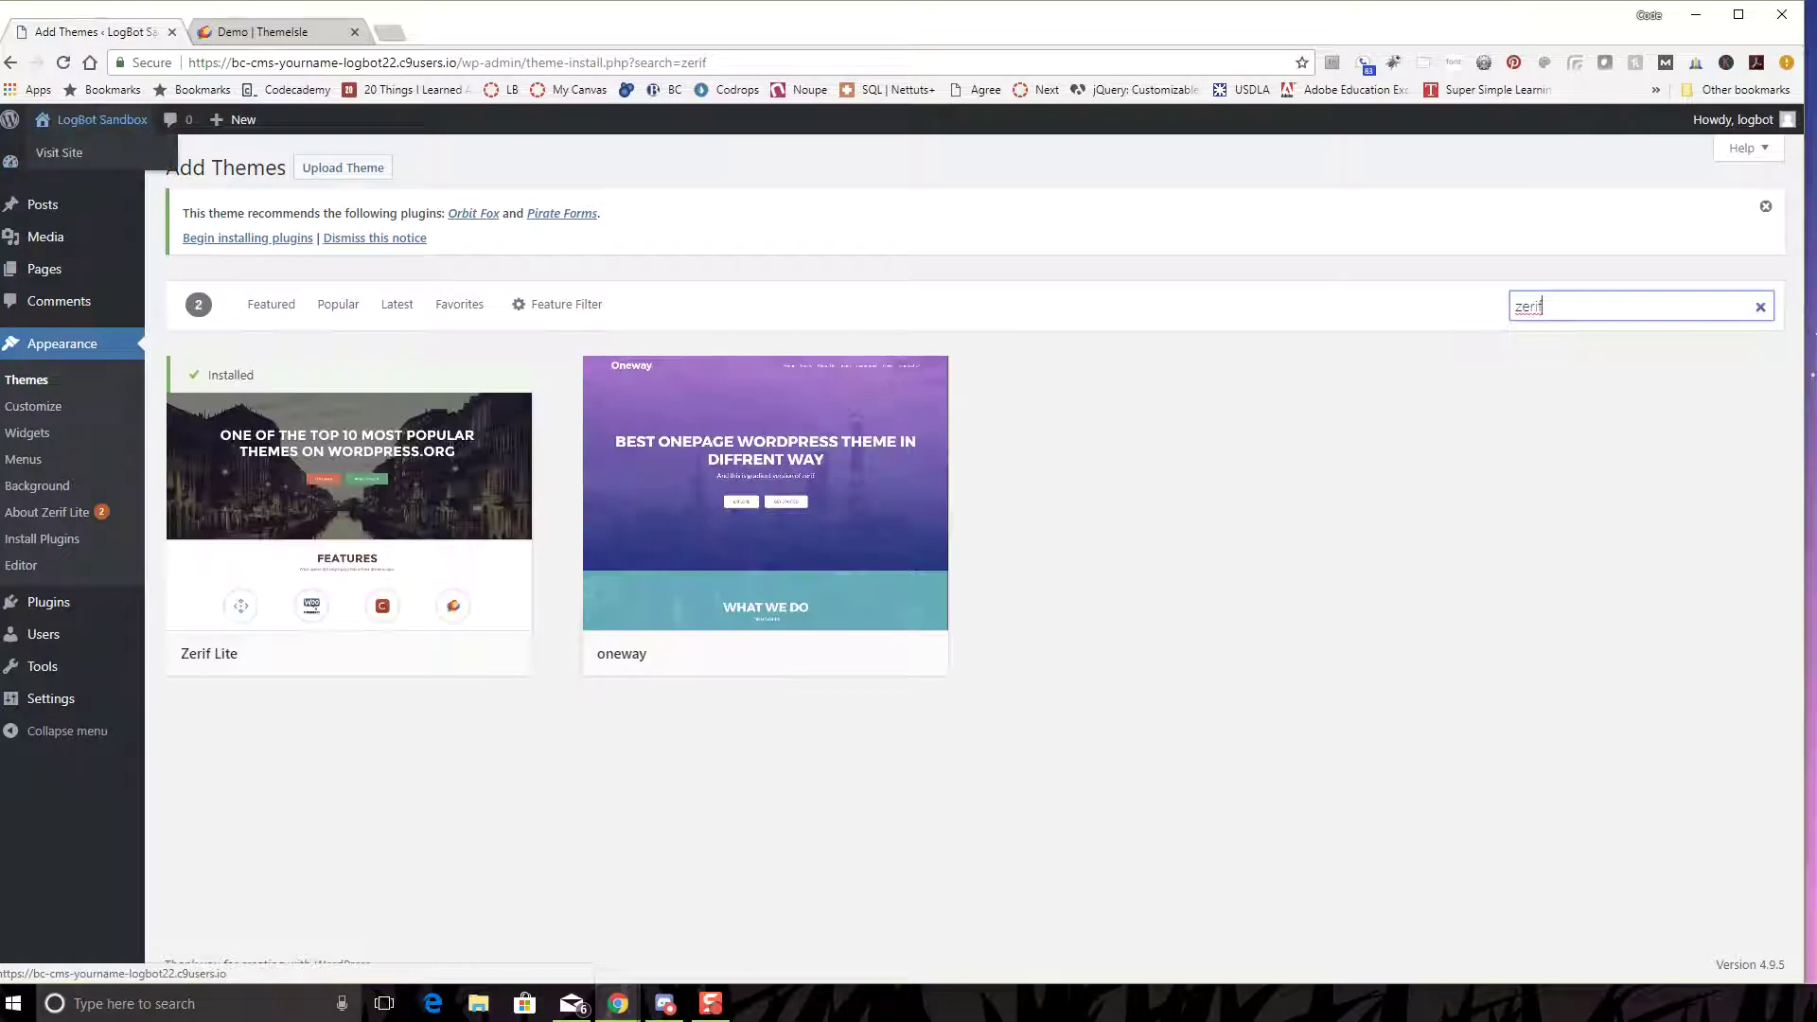
right_click(60, 152)
key("Escape")
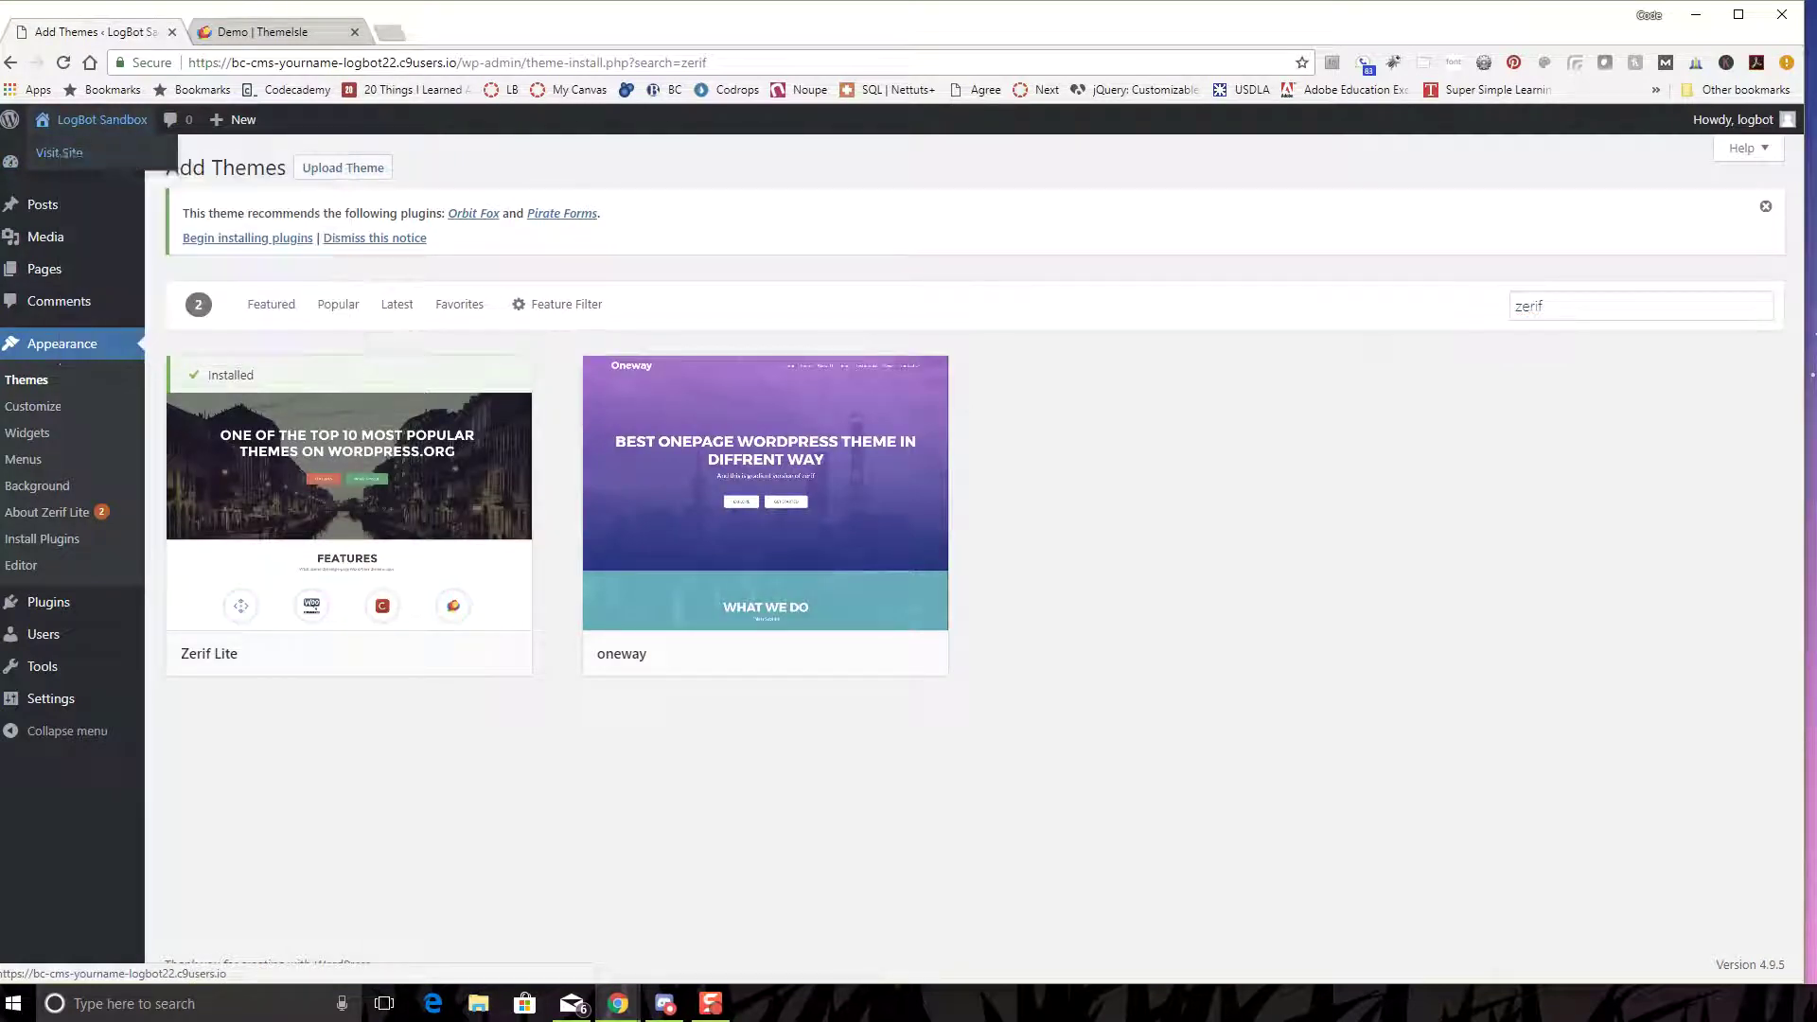
left_click(272, 32)
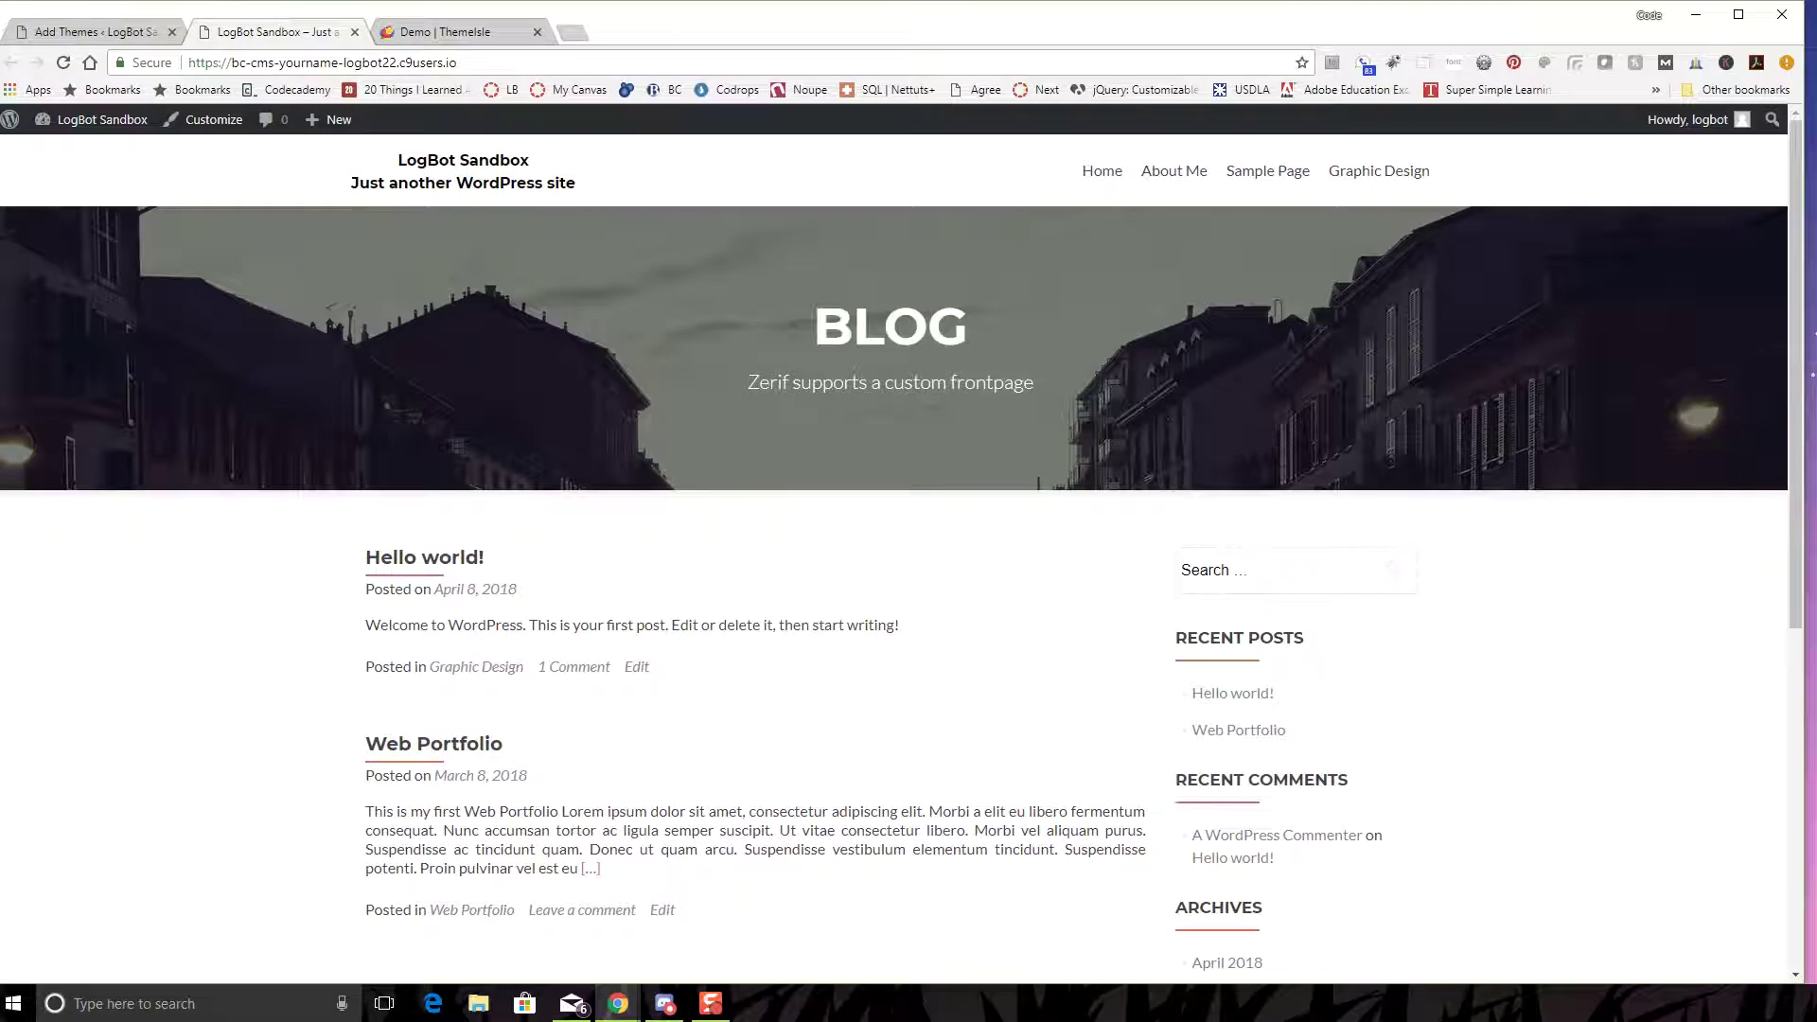
- Scroll through the live site's BLOG layout, then return to the Add Themes tab
scroll(893, 549, "down", 5)
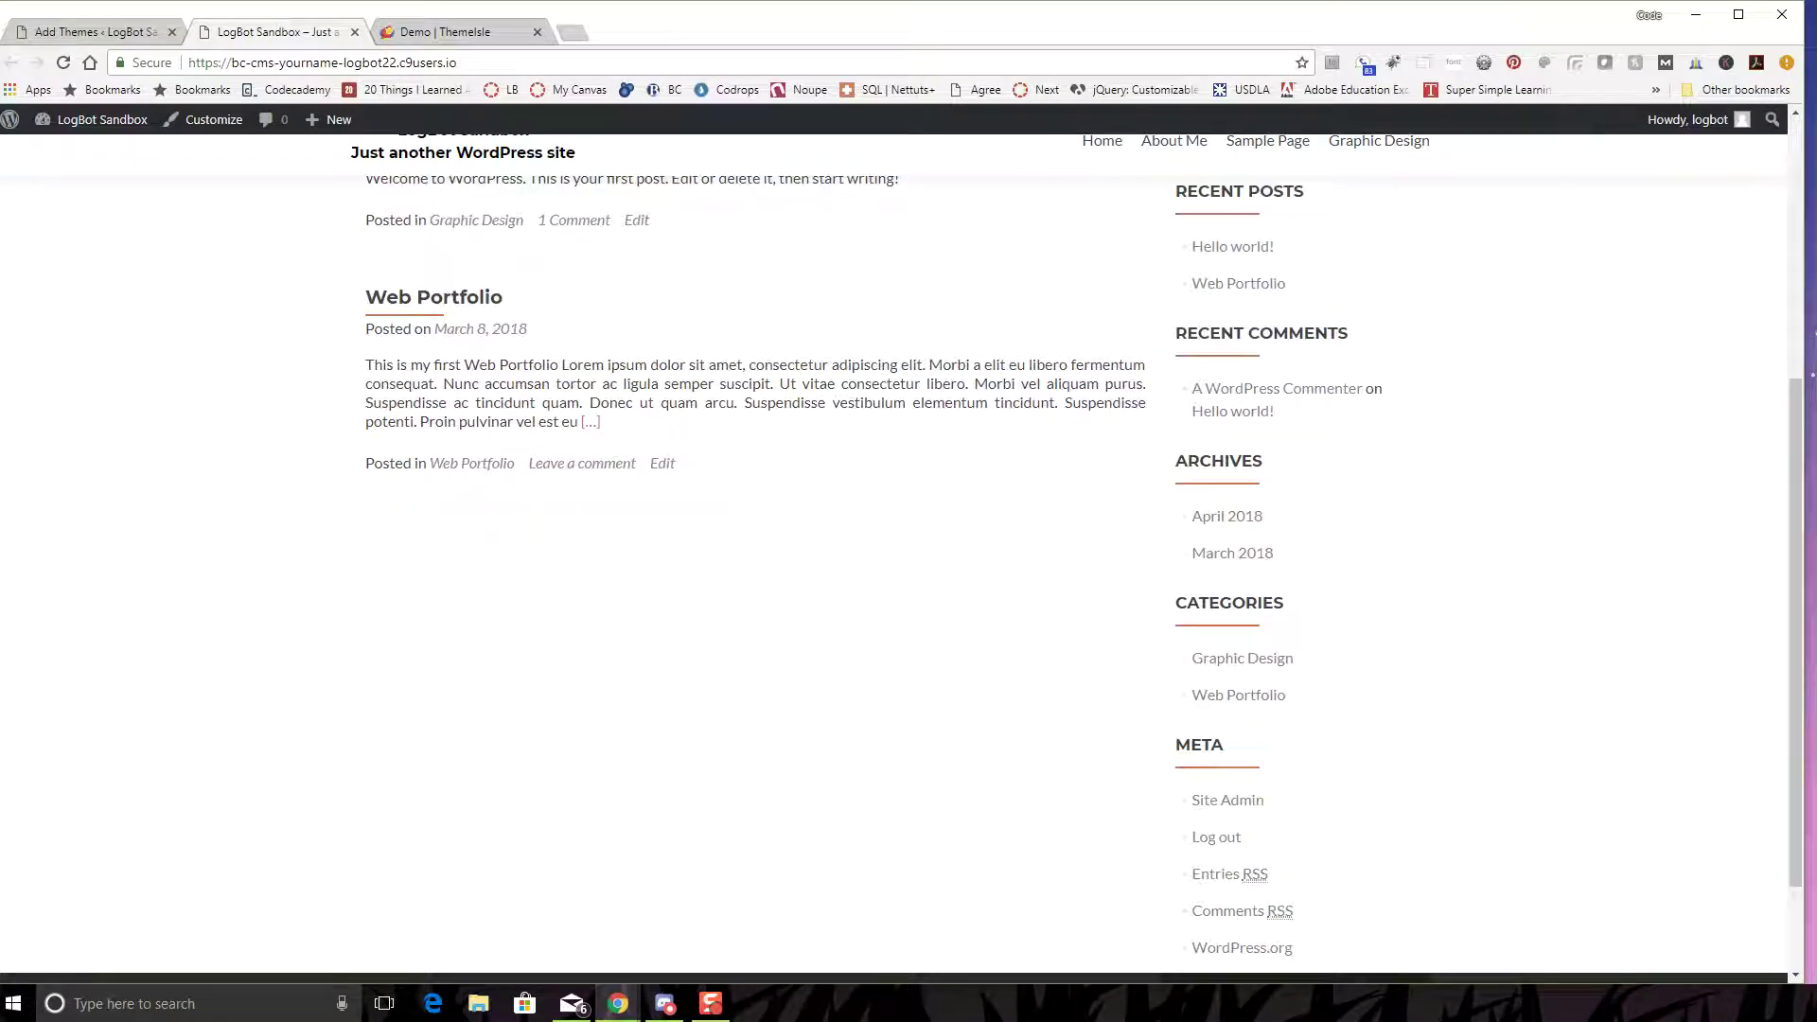
scroll(894, 549, "up", 5)
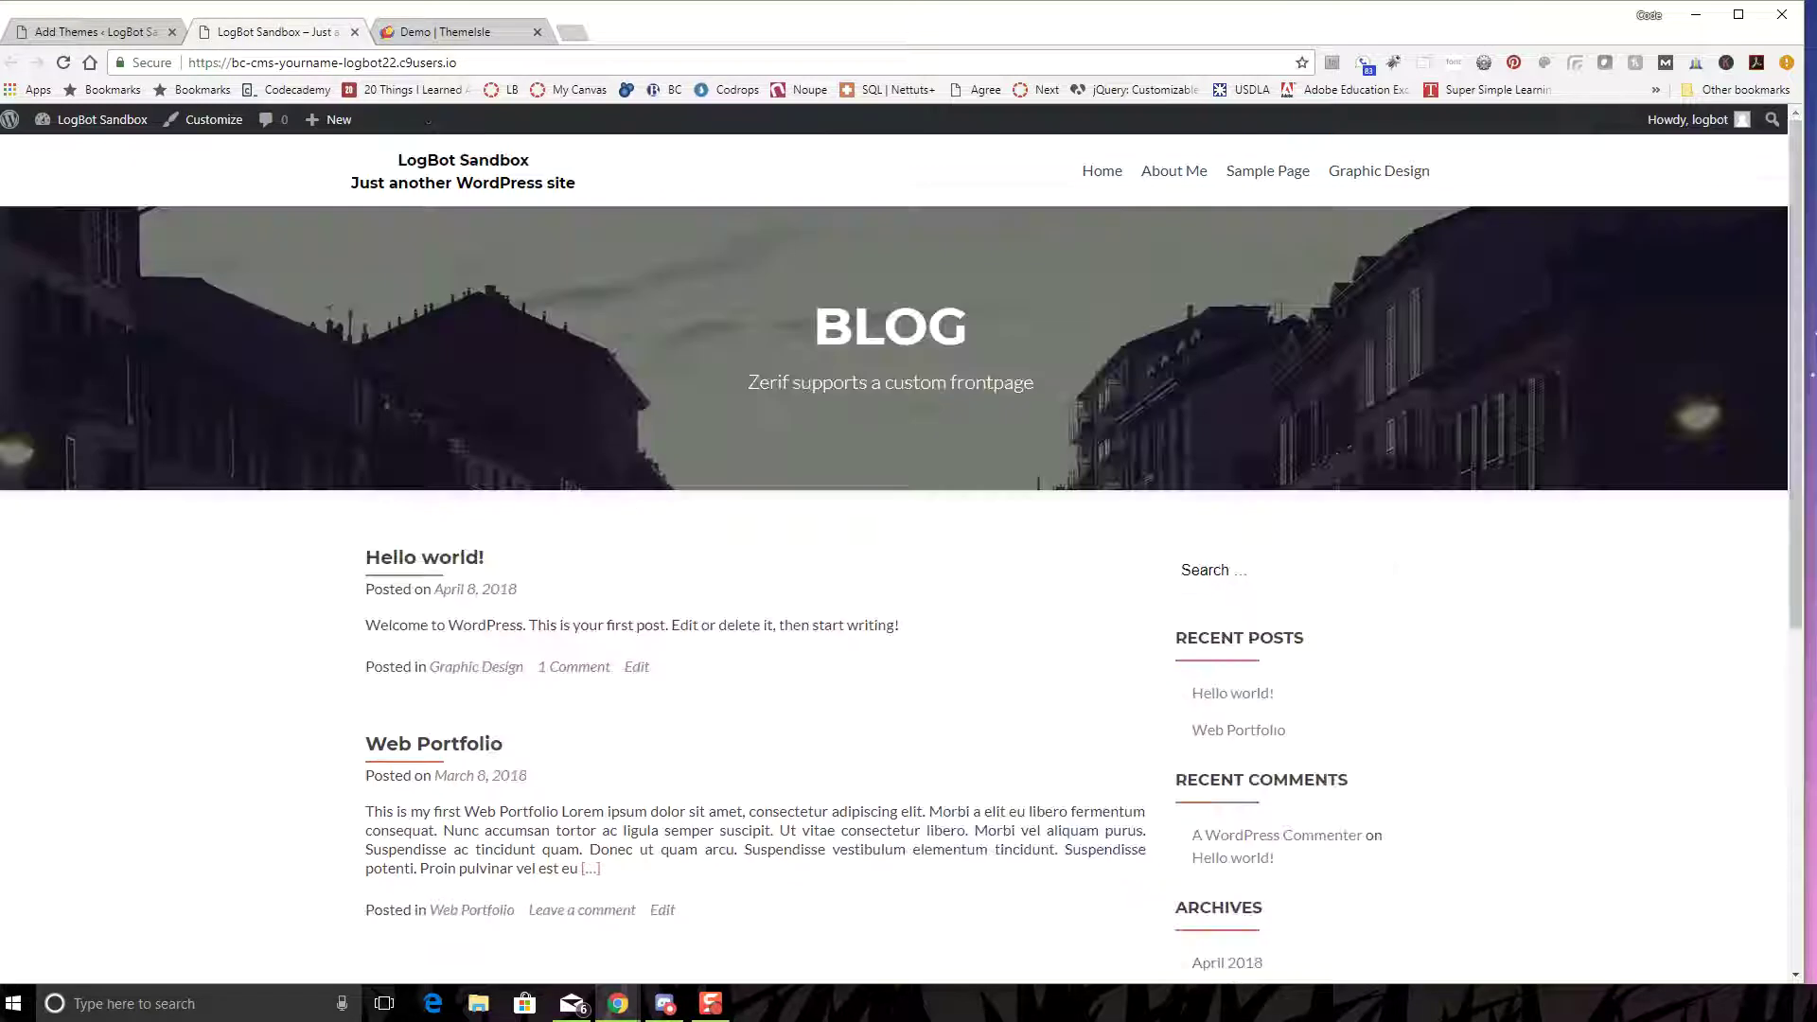
scroll(894, 549, "down", 1)
scroll(893, 549, "up", 1)
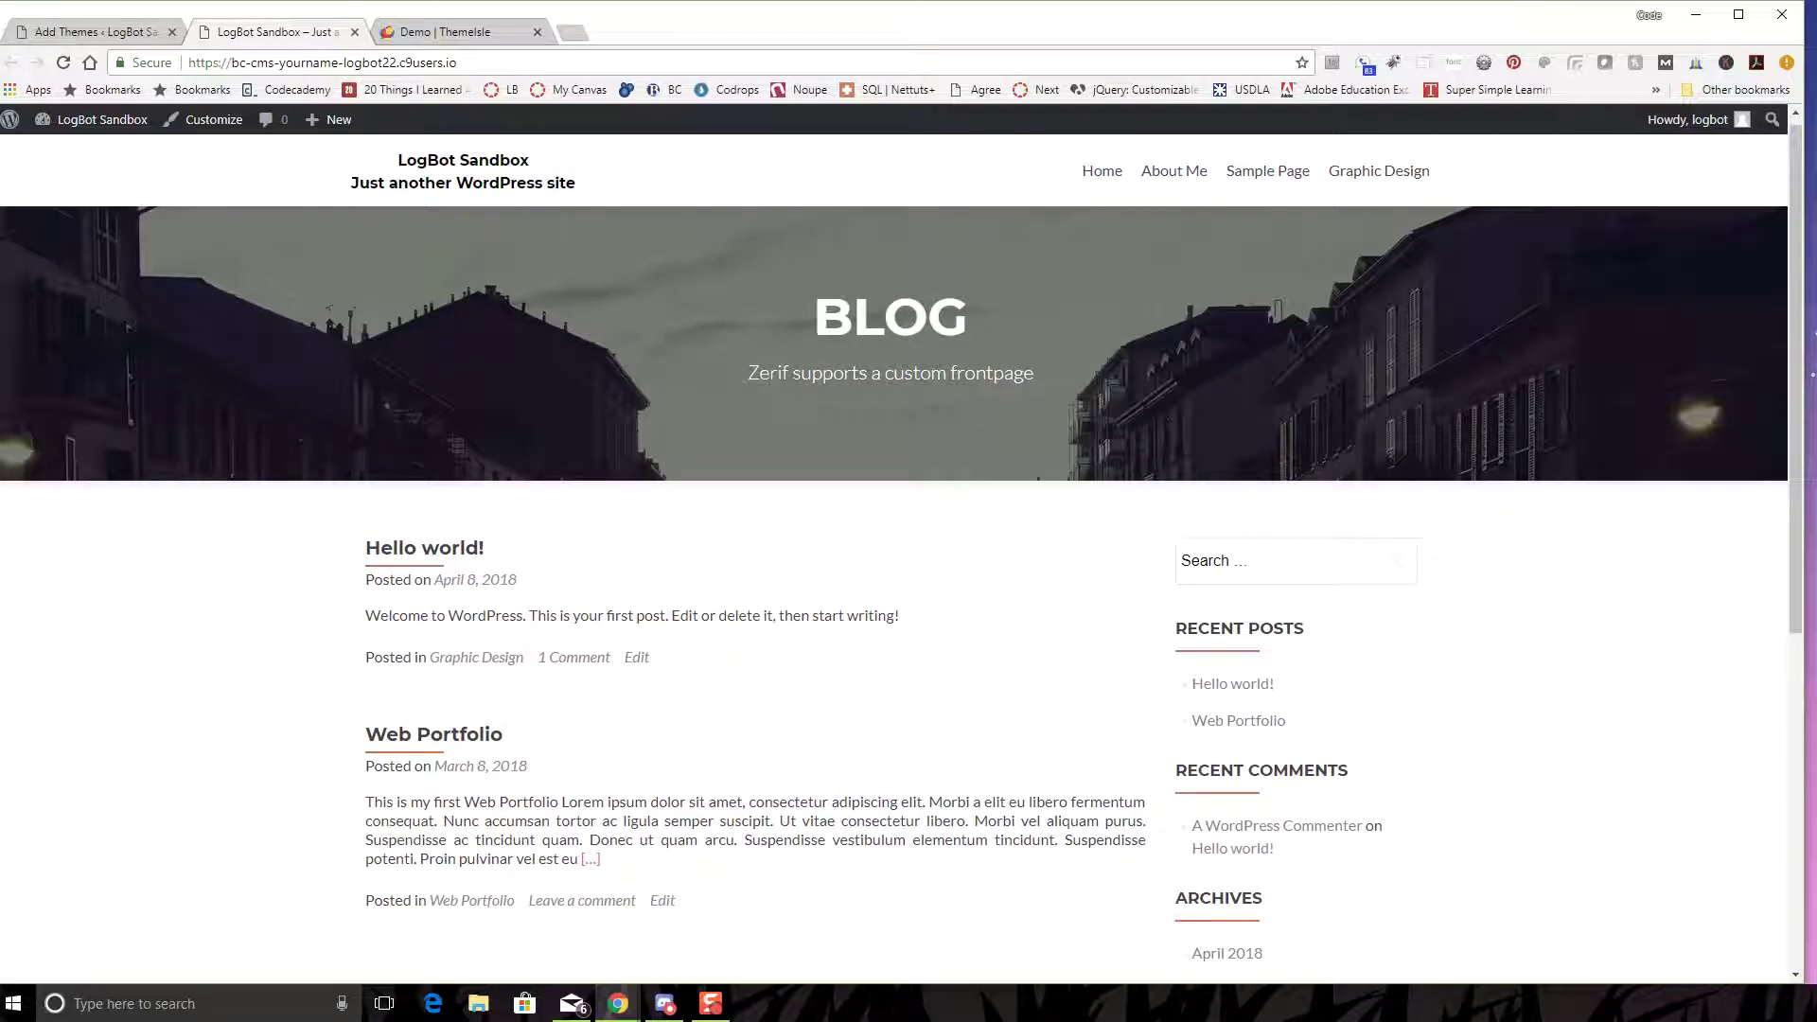
left_click(95, 31)
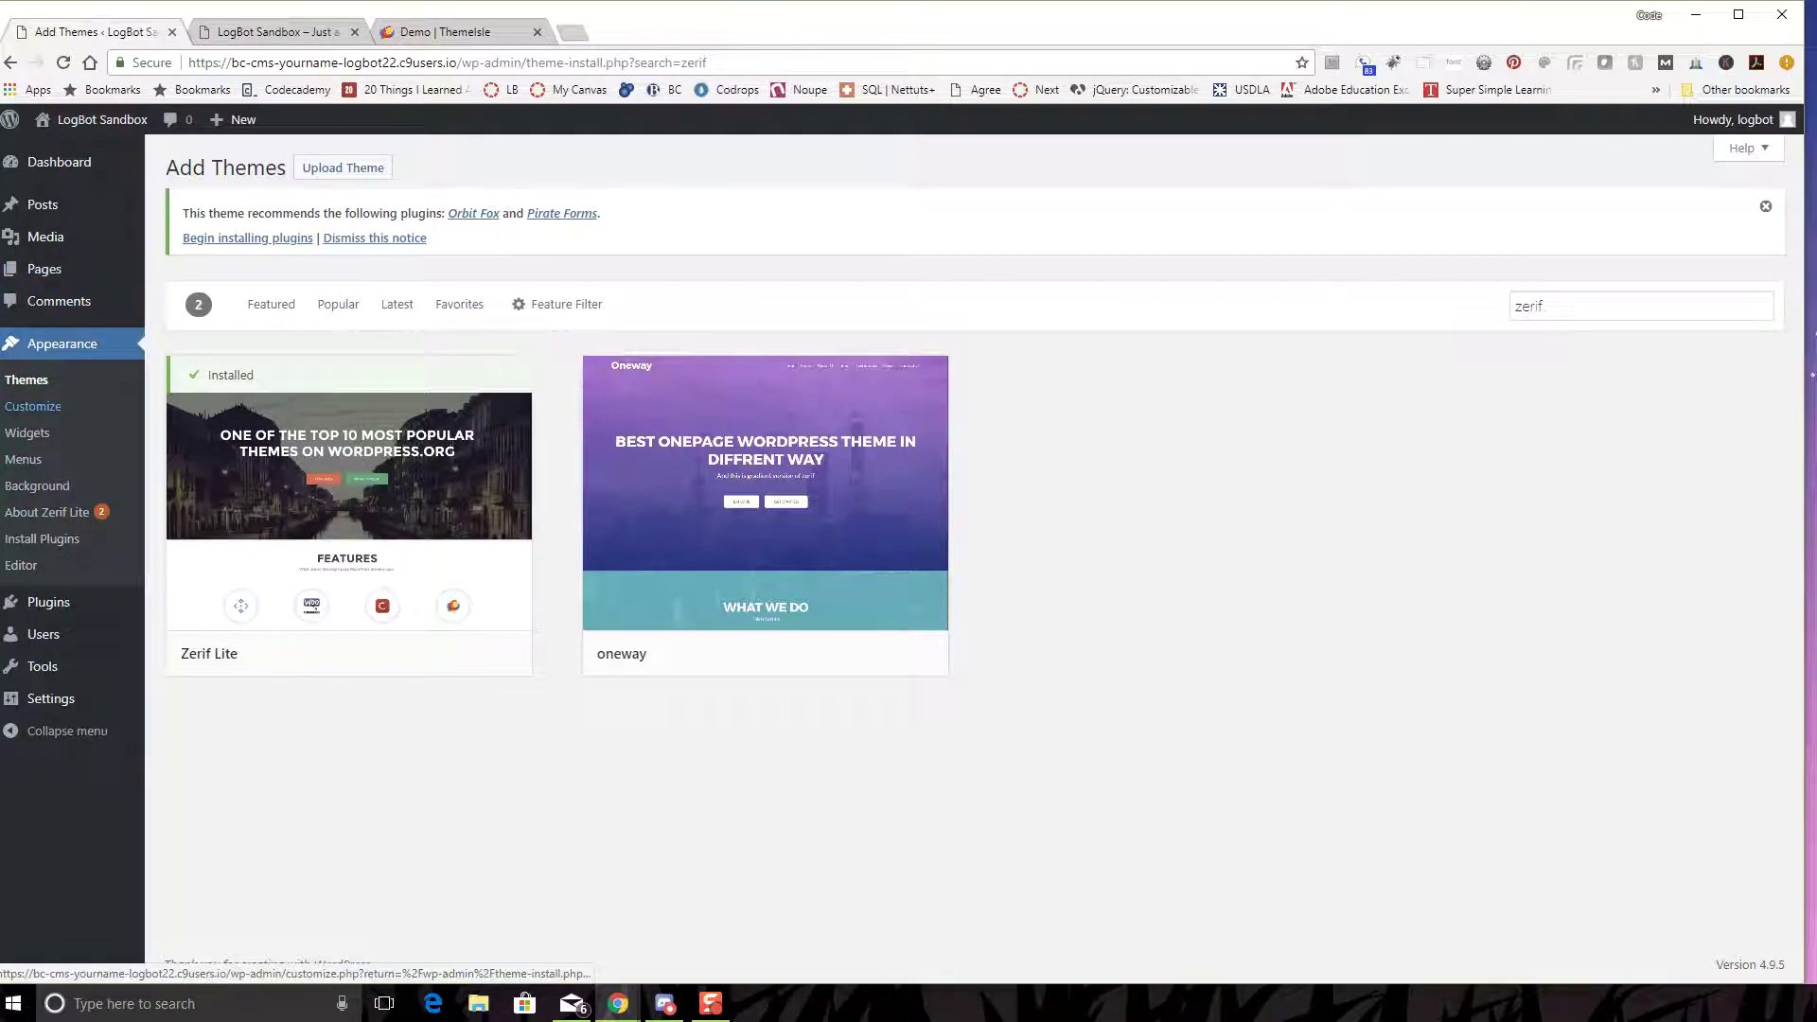
- Customize the active Zerif Lite theme from Appearance > Themes
left_click(27, 380)
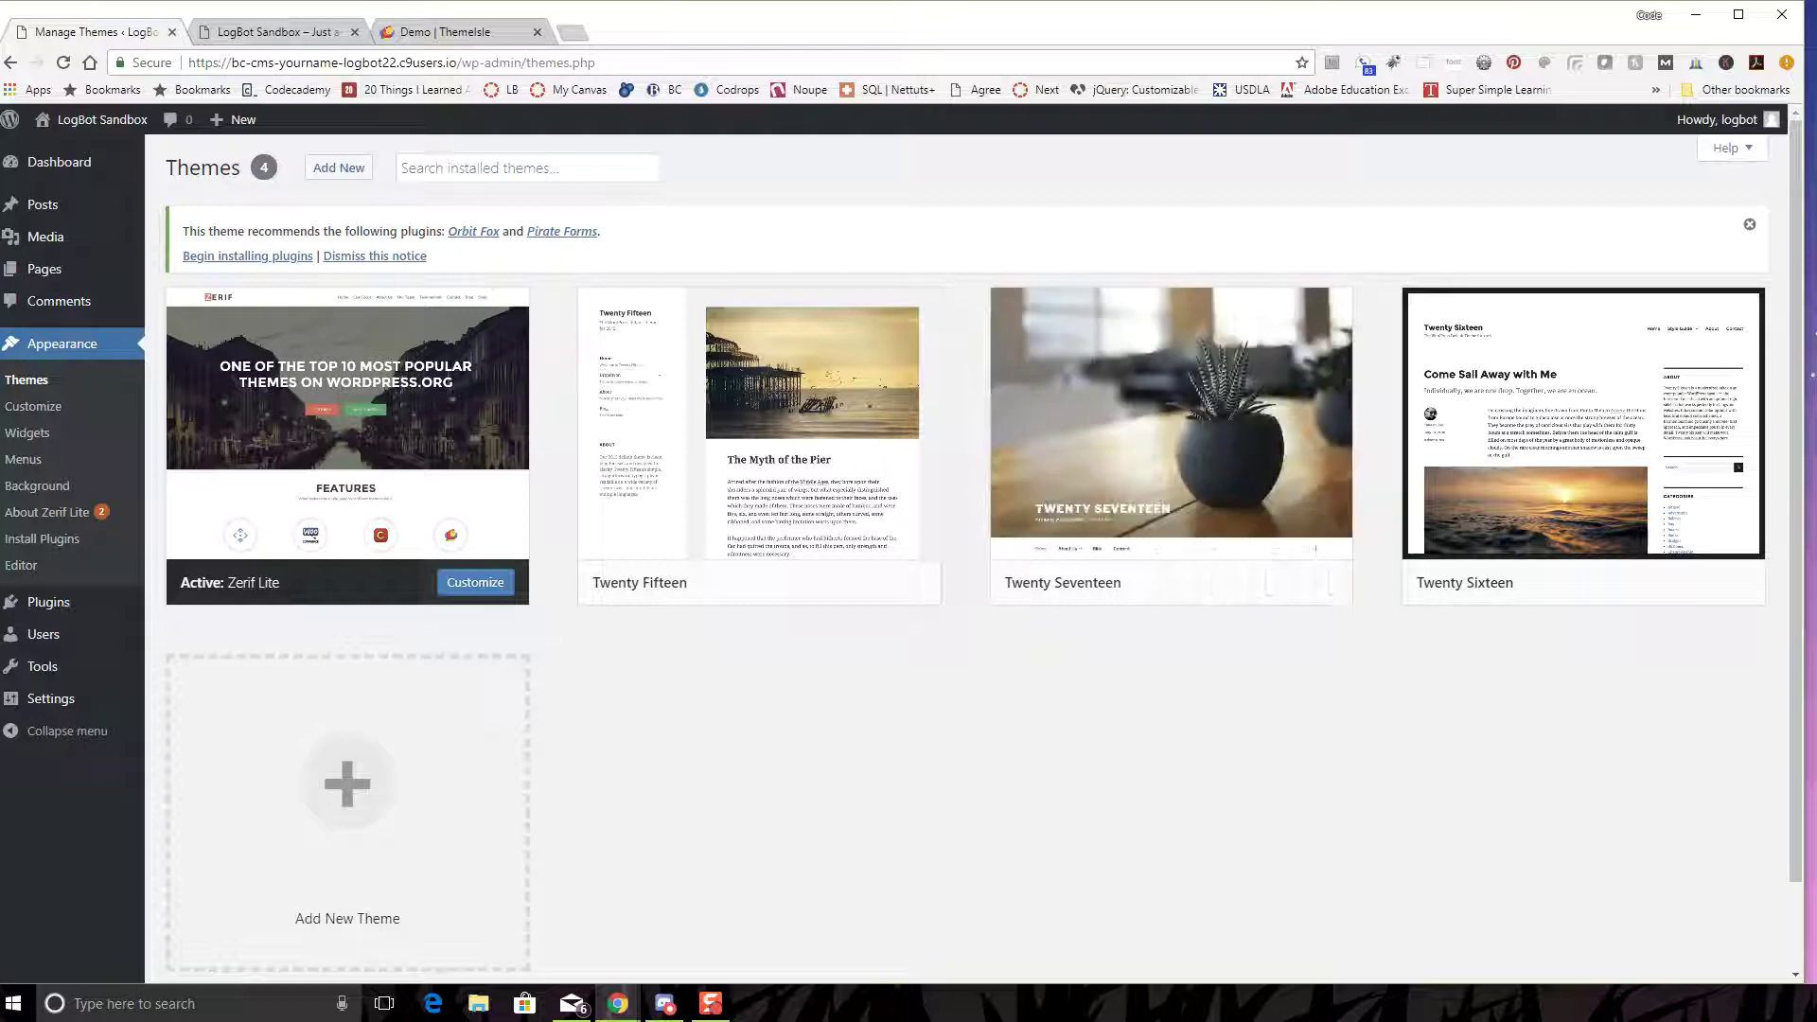
left_click(476, 583)
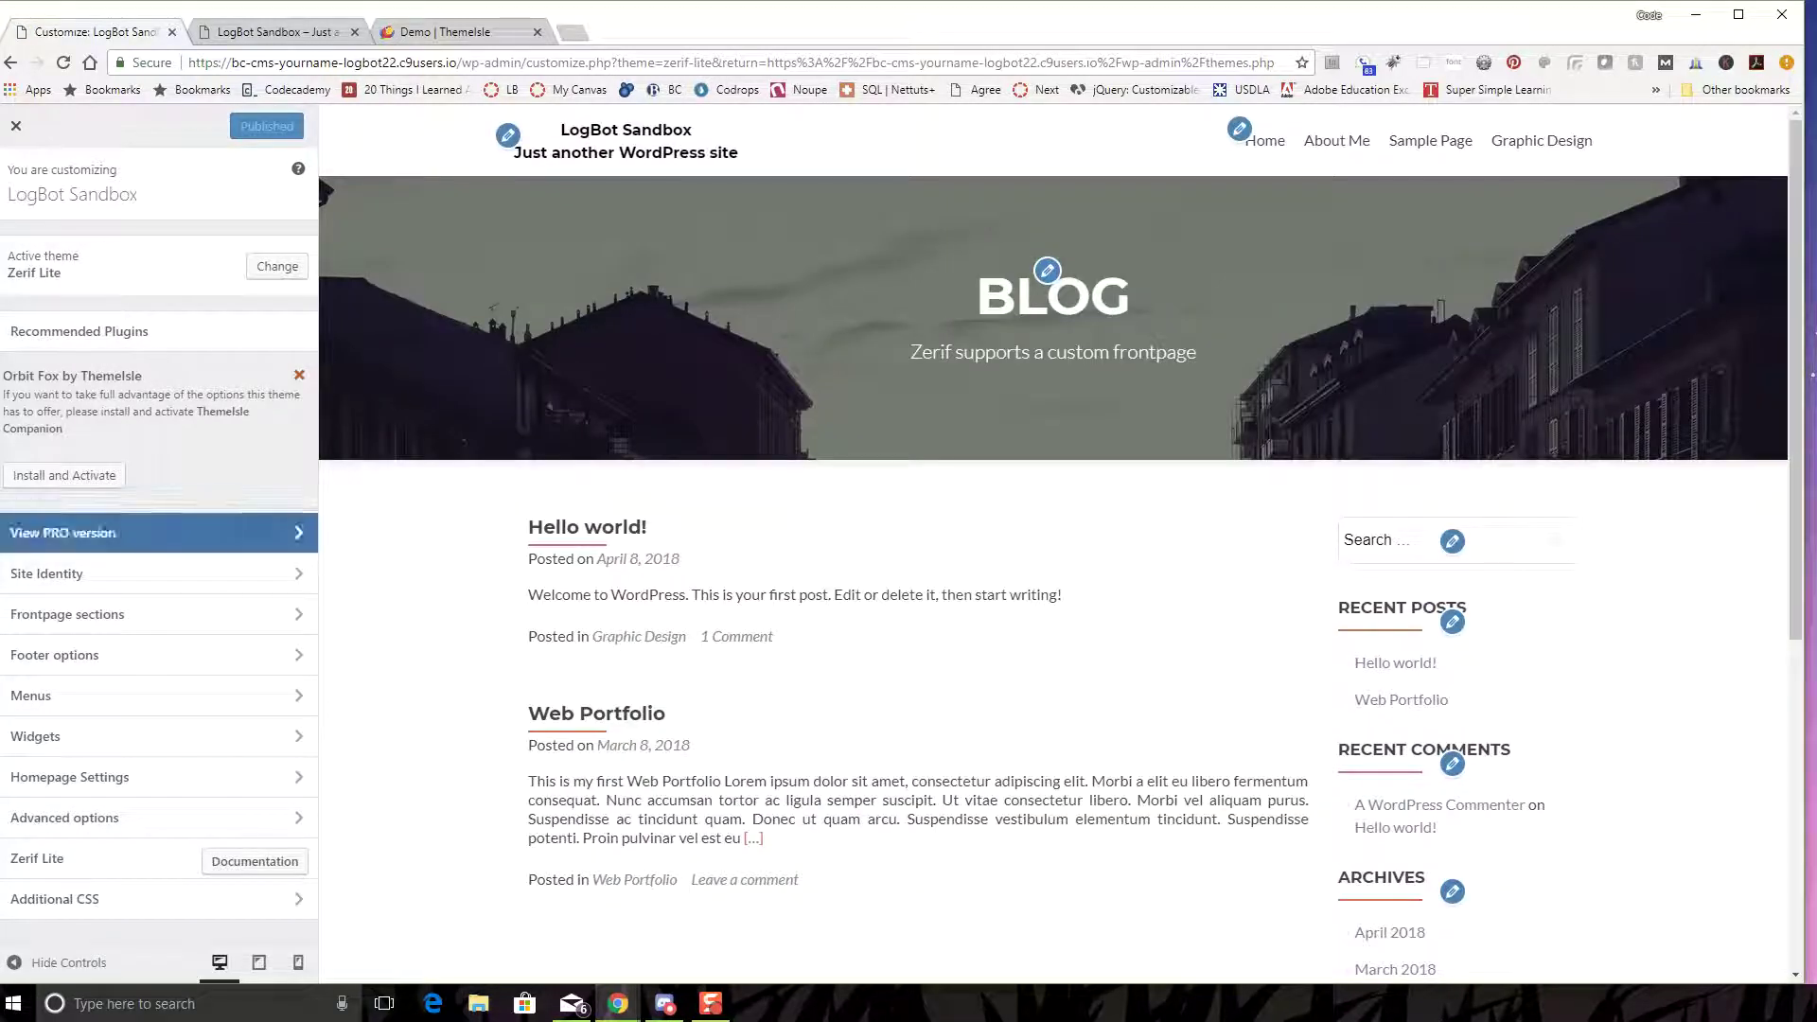
- Look over the PRO version features, then open the Site Identity settings
left_click(152, 532)
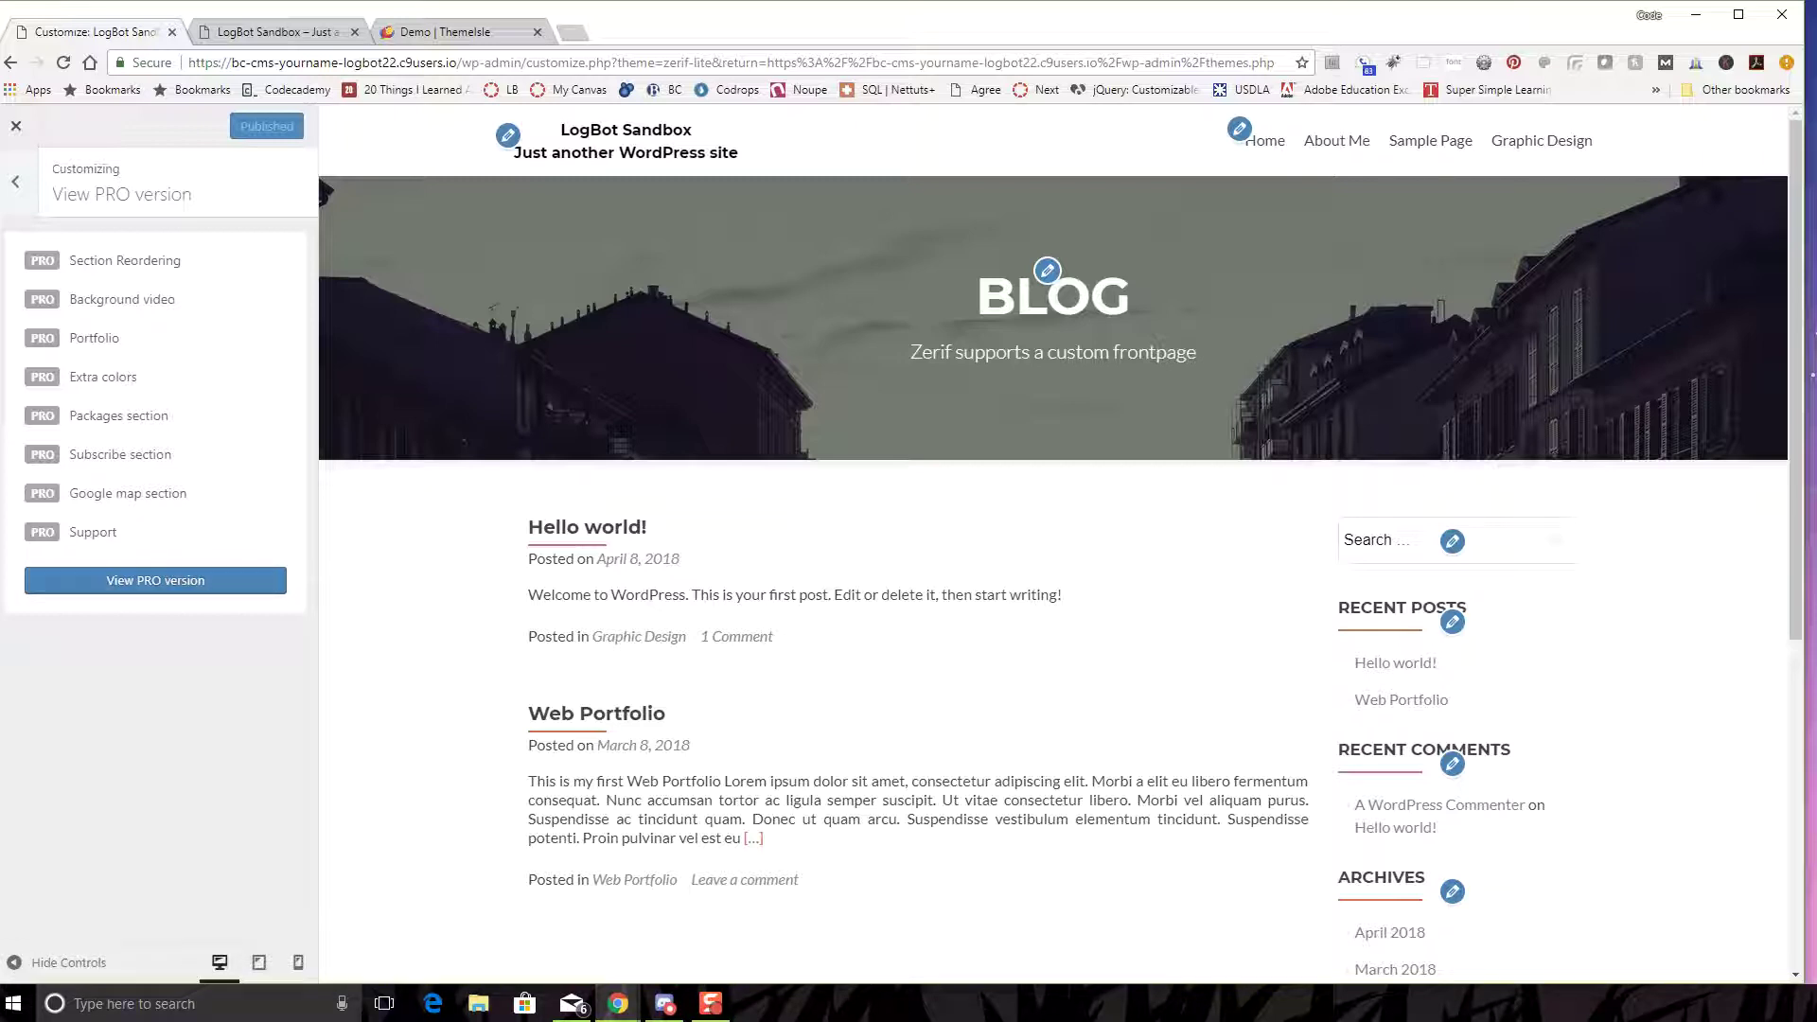
key("Escape")
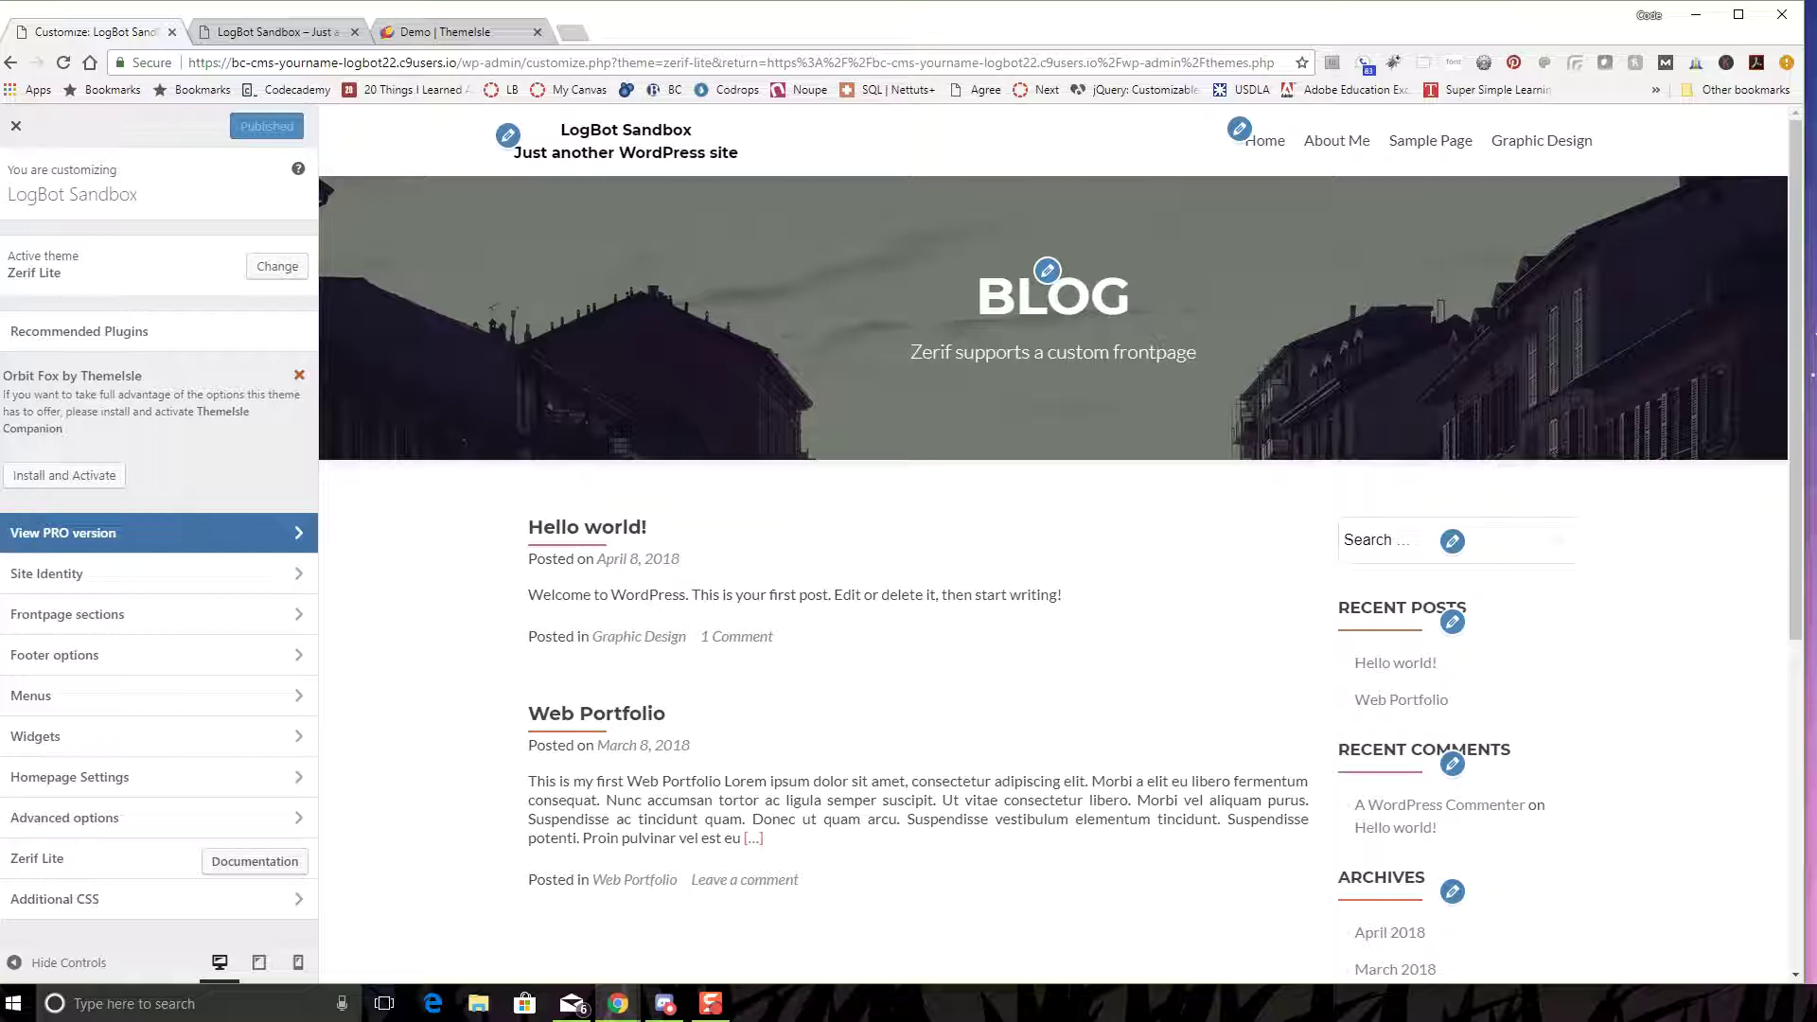
key("Tab")
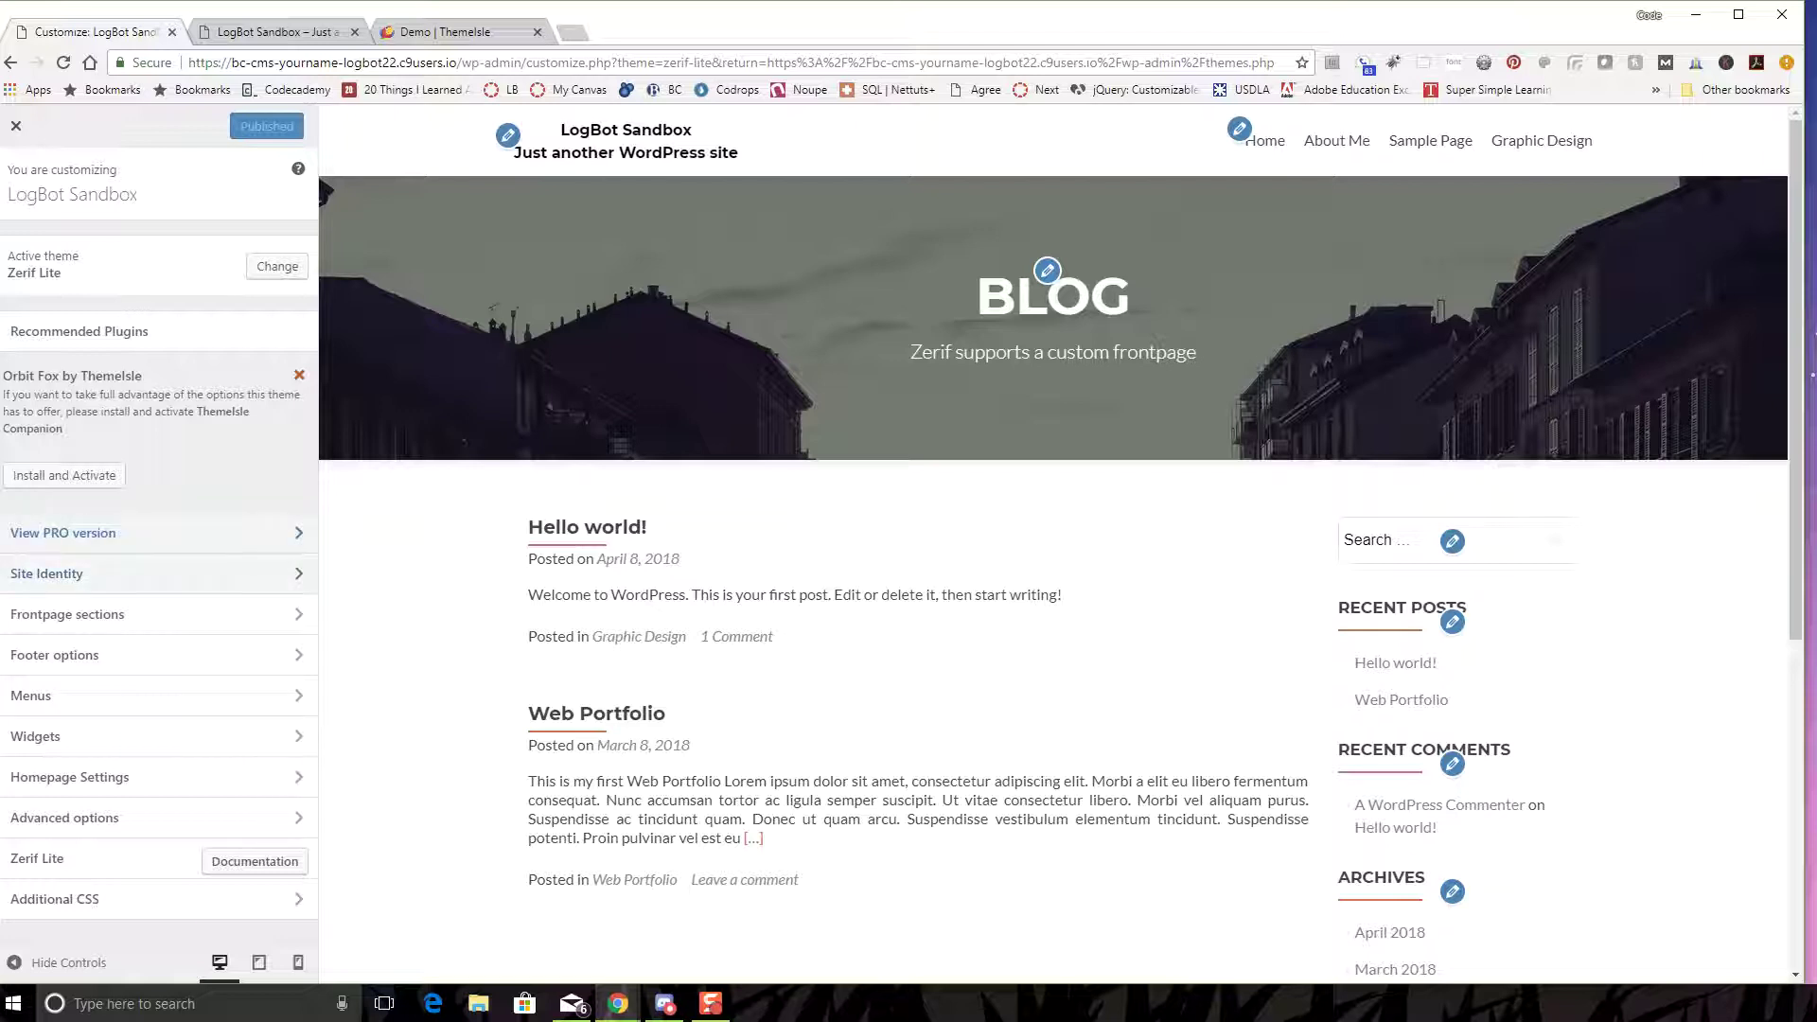
key("Return")
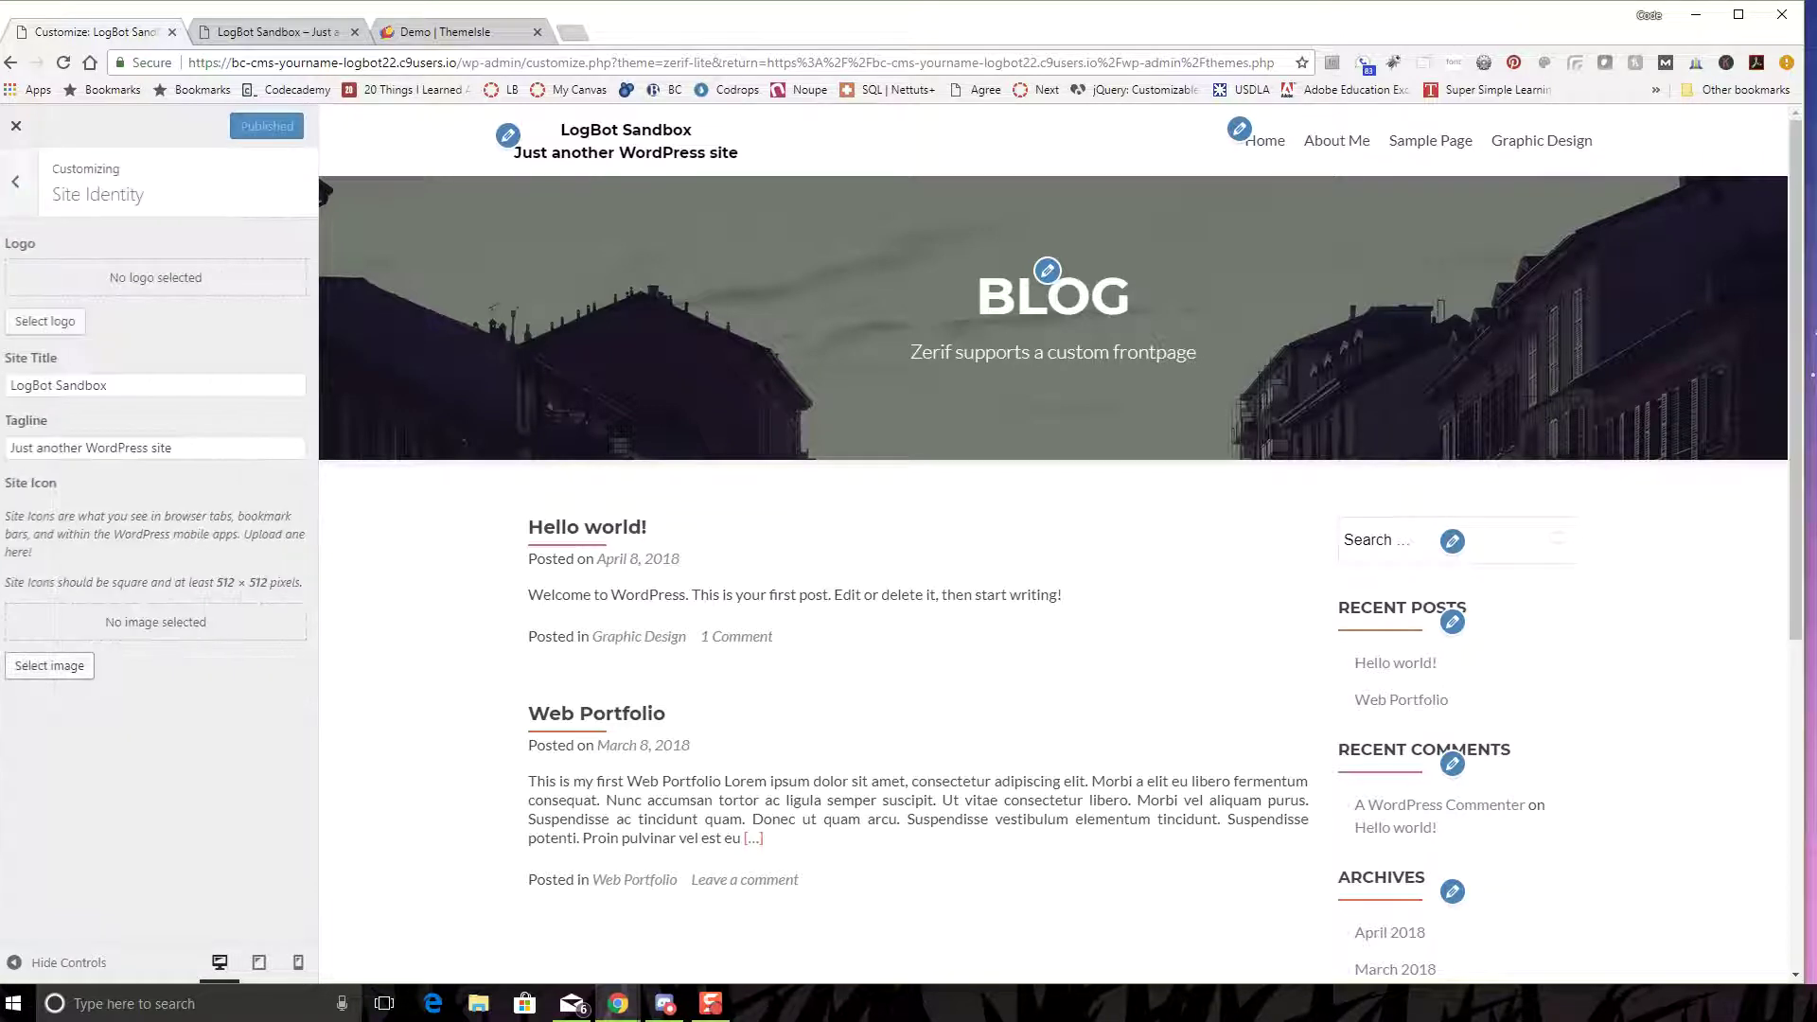
- Replace the site title with SteamKids
key("Tab")
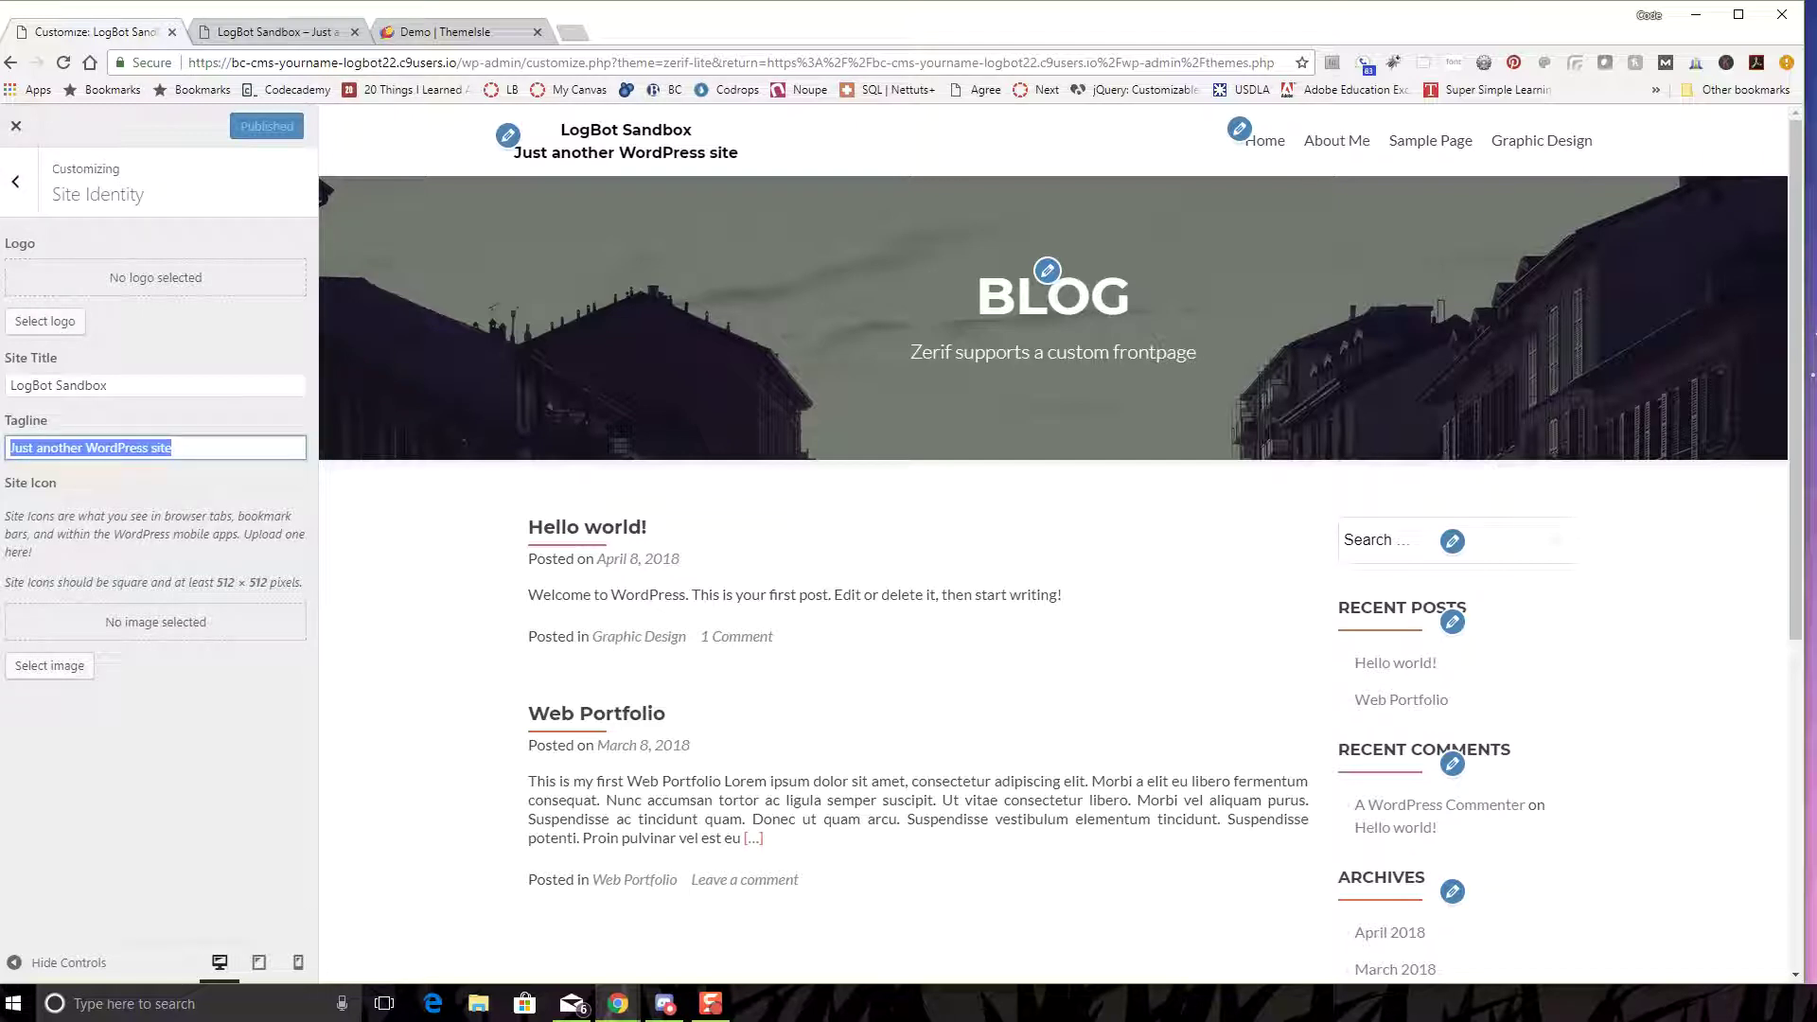
key("shift+Tab")
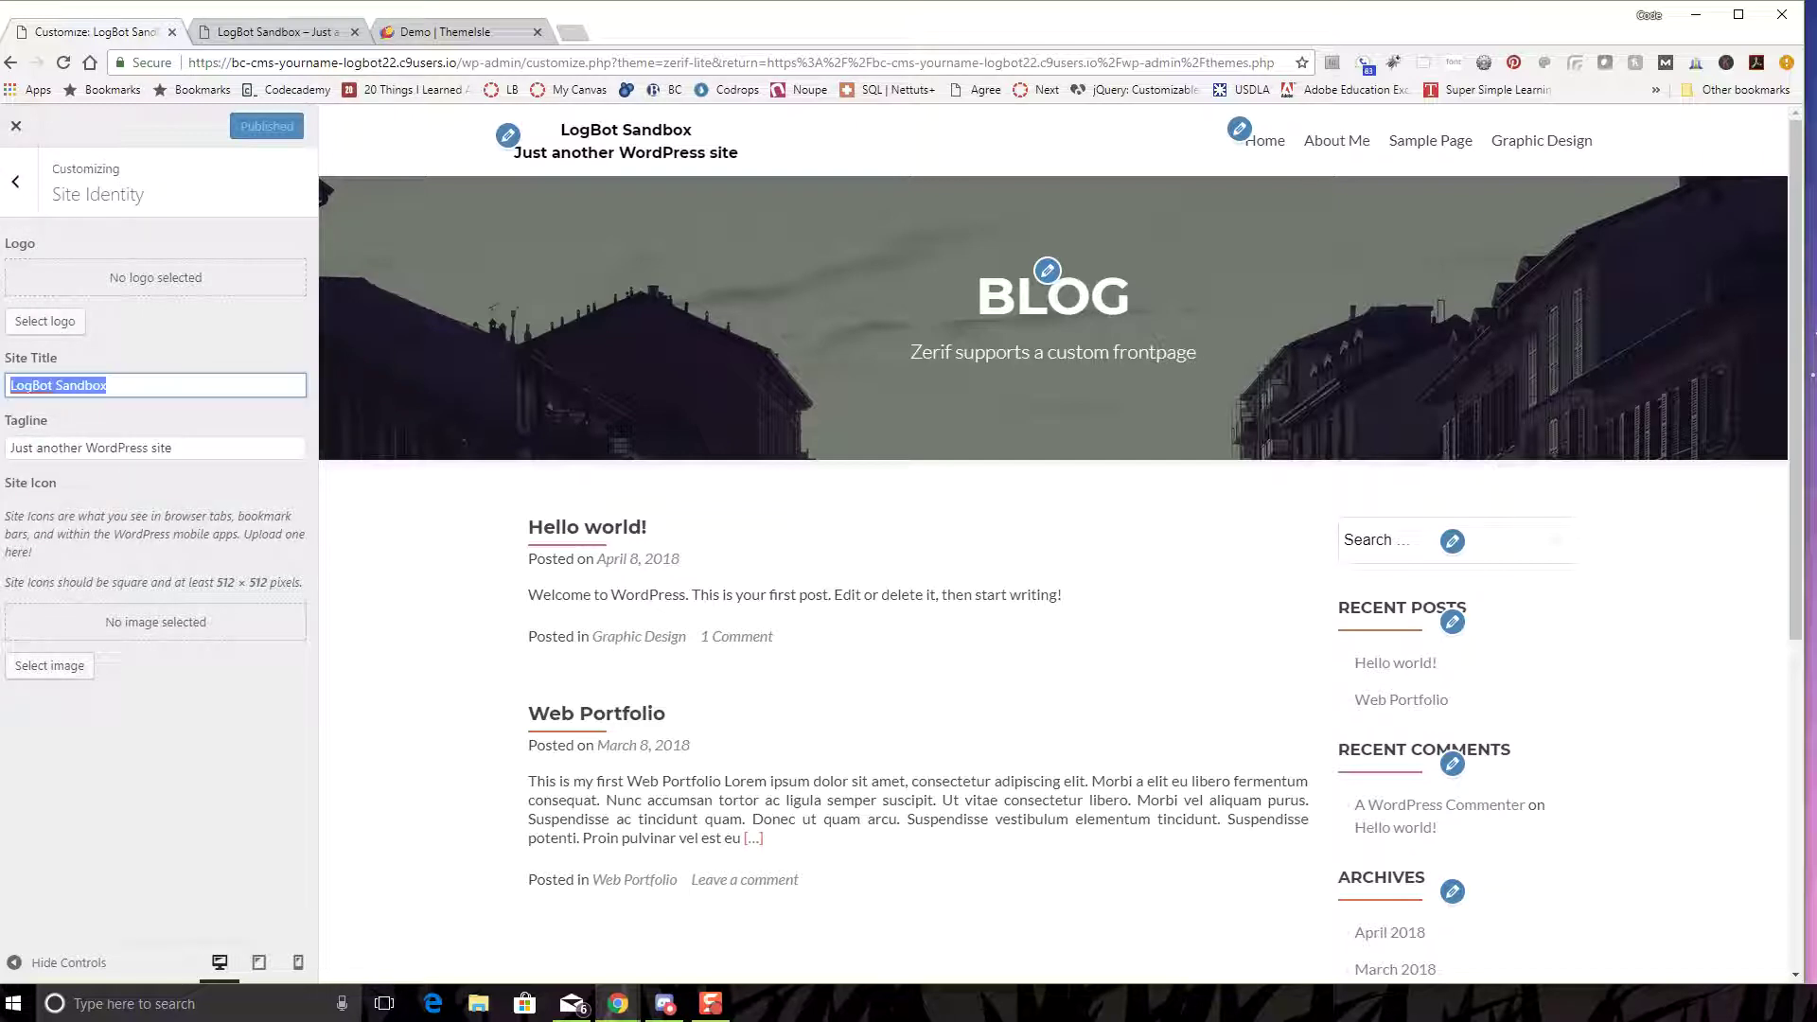
type("SteaM")
key("BackSpace")
type("mKids")
- Set the tagline to 'Science, Technology, Engineering, Art and Math' and publish
key("Tab")
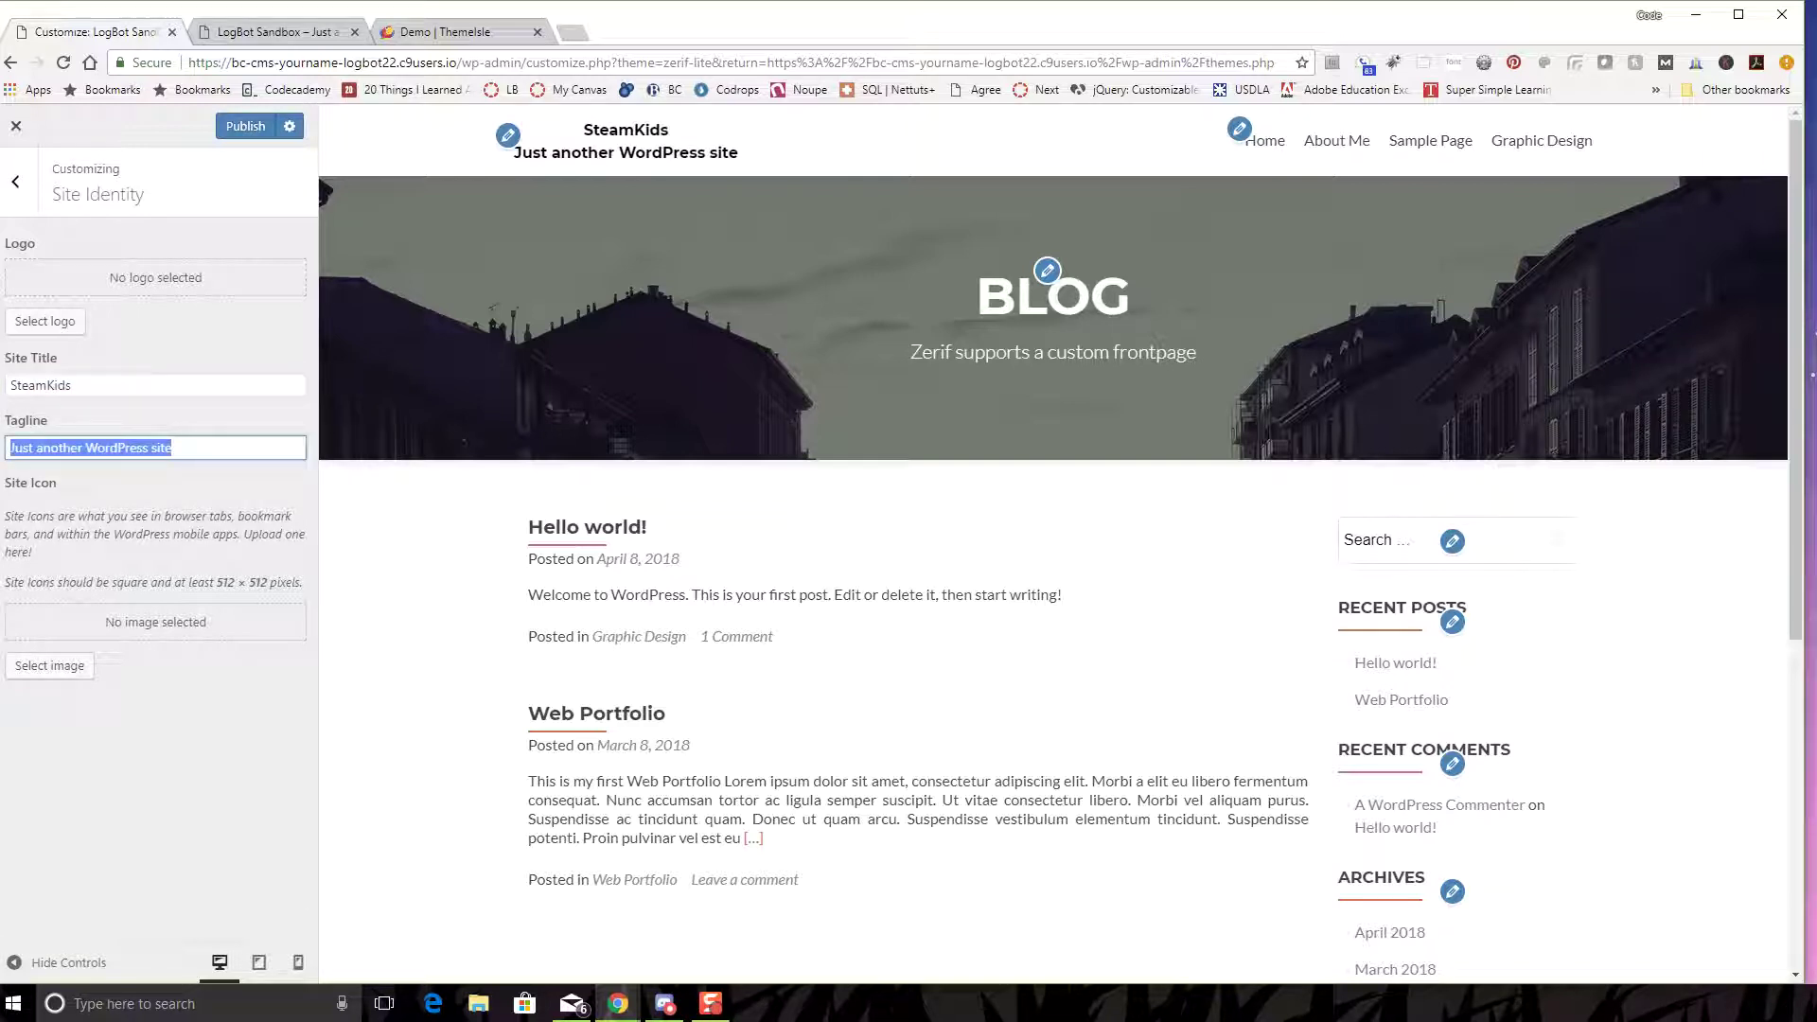
type("Sc")
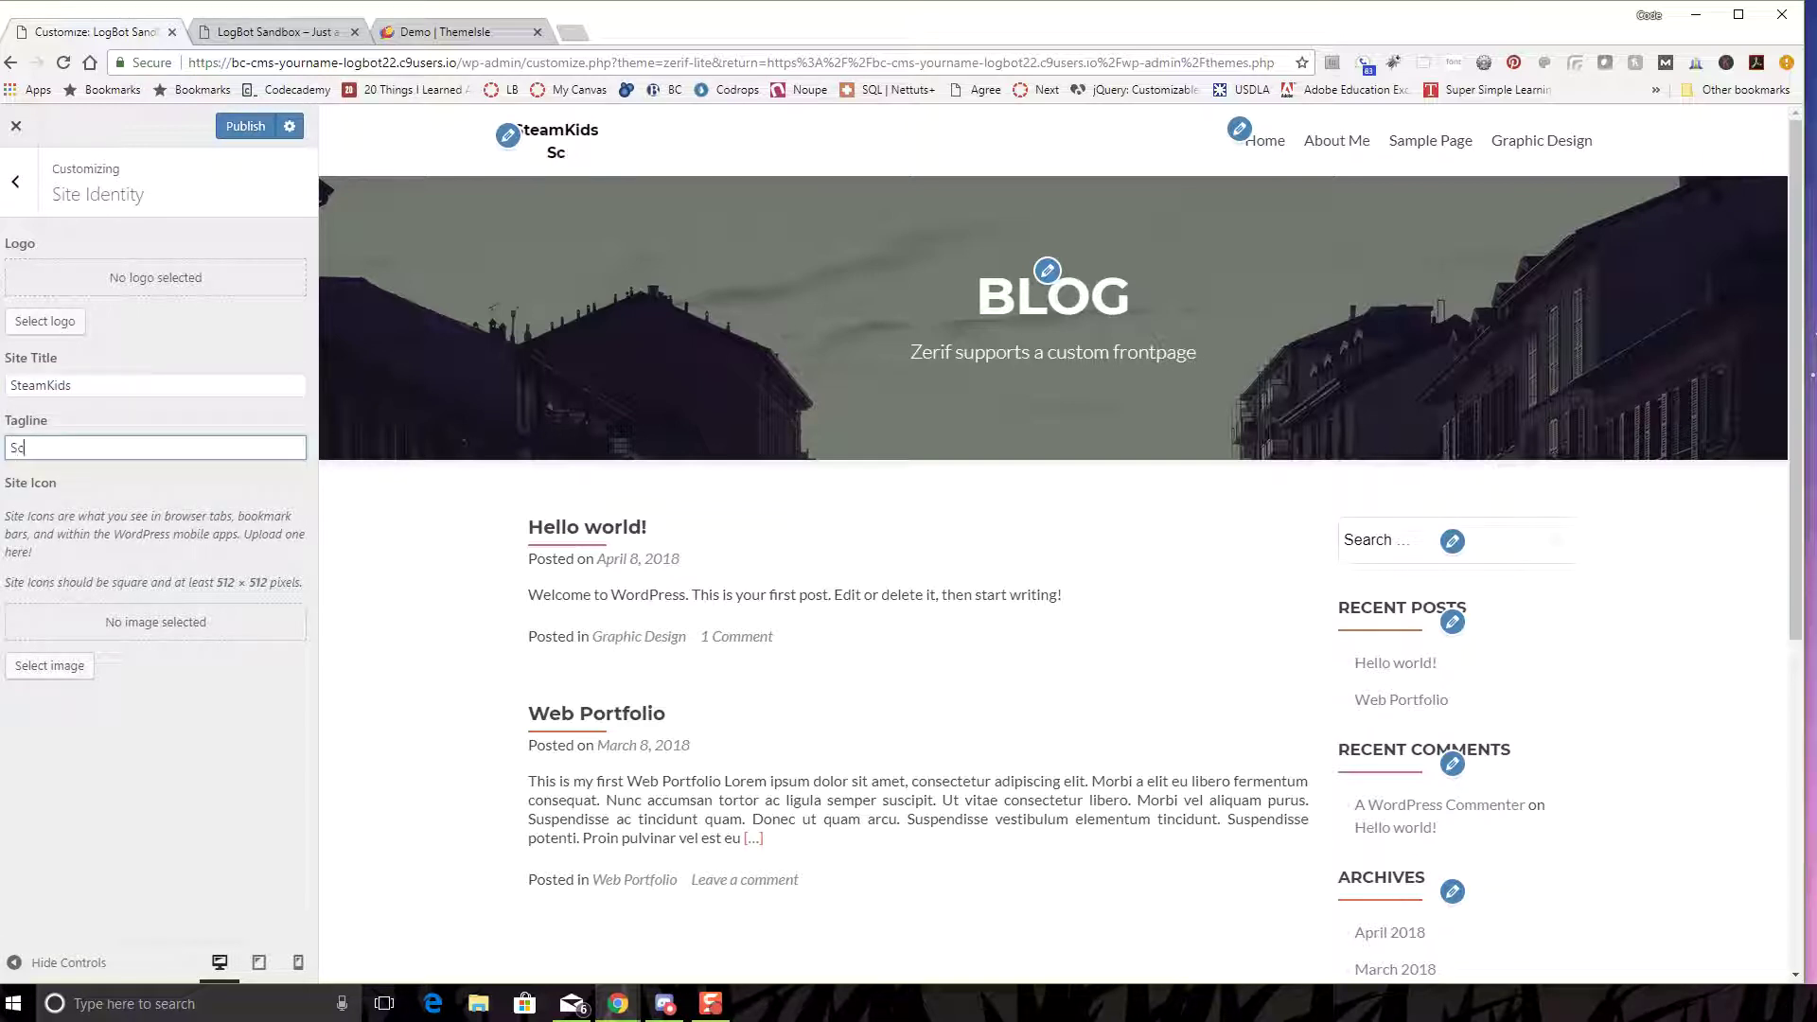
type("ience, Technog")
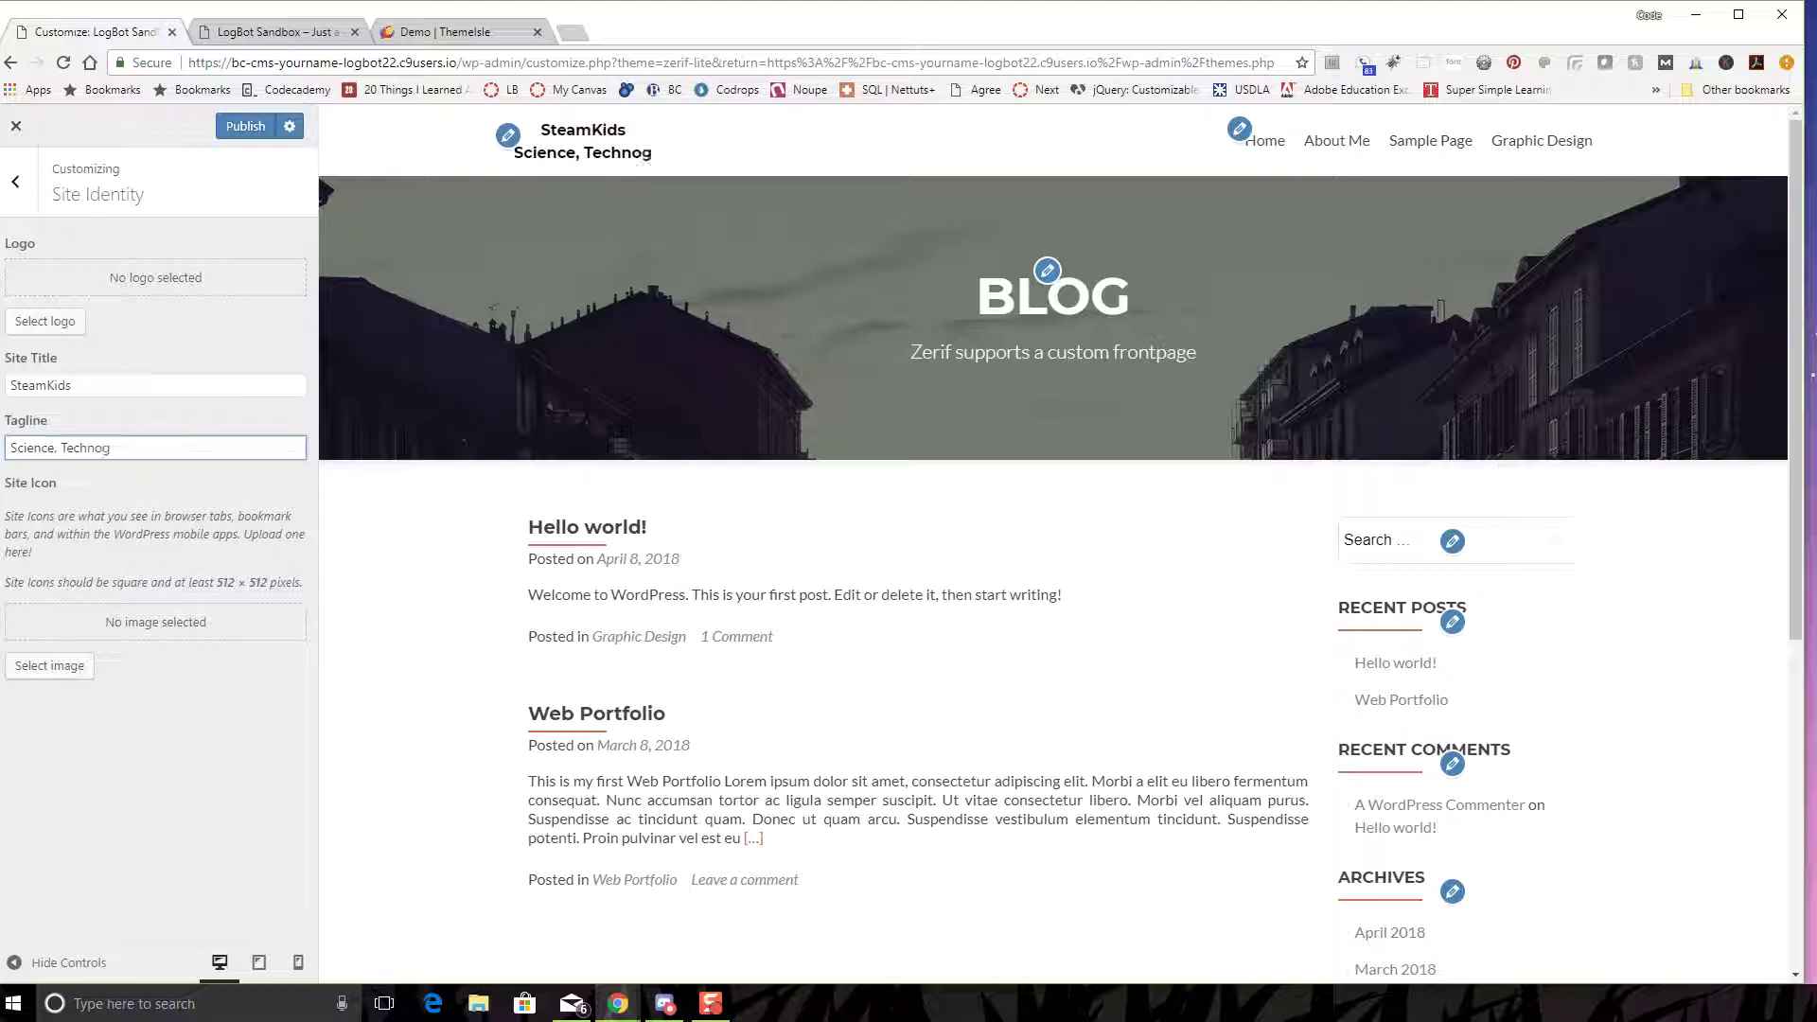
key("BackSpace")
type("logy, ")
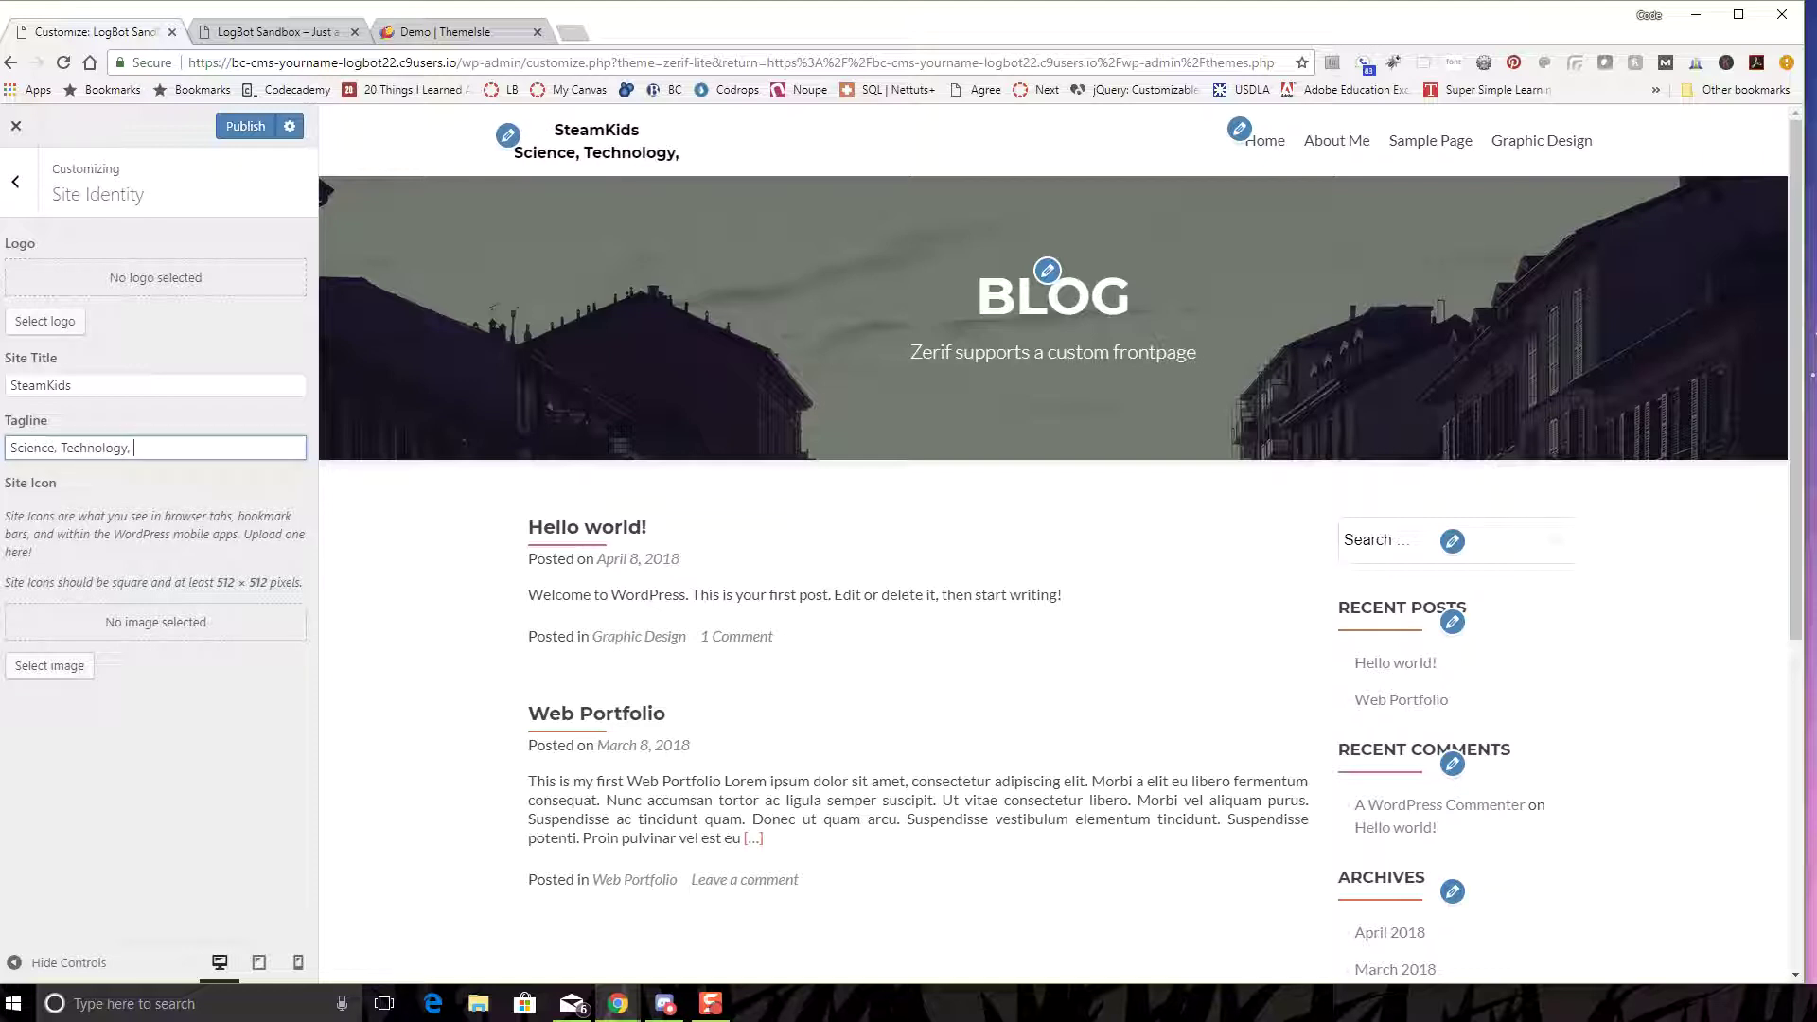
type("Engineering")
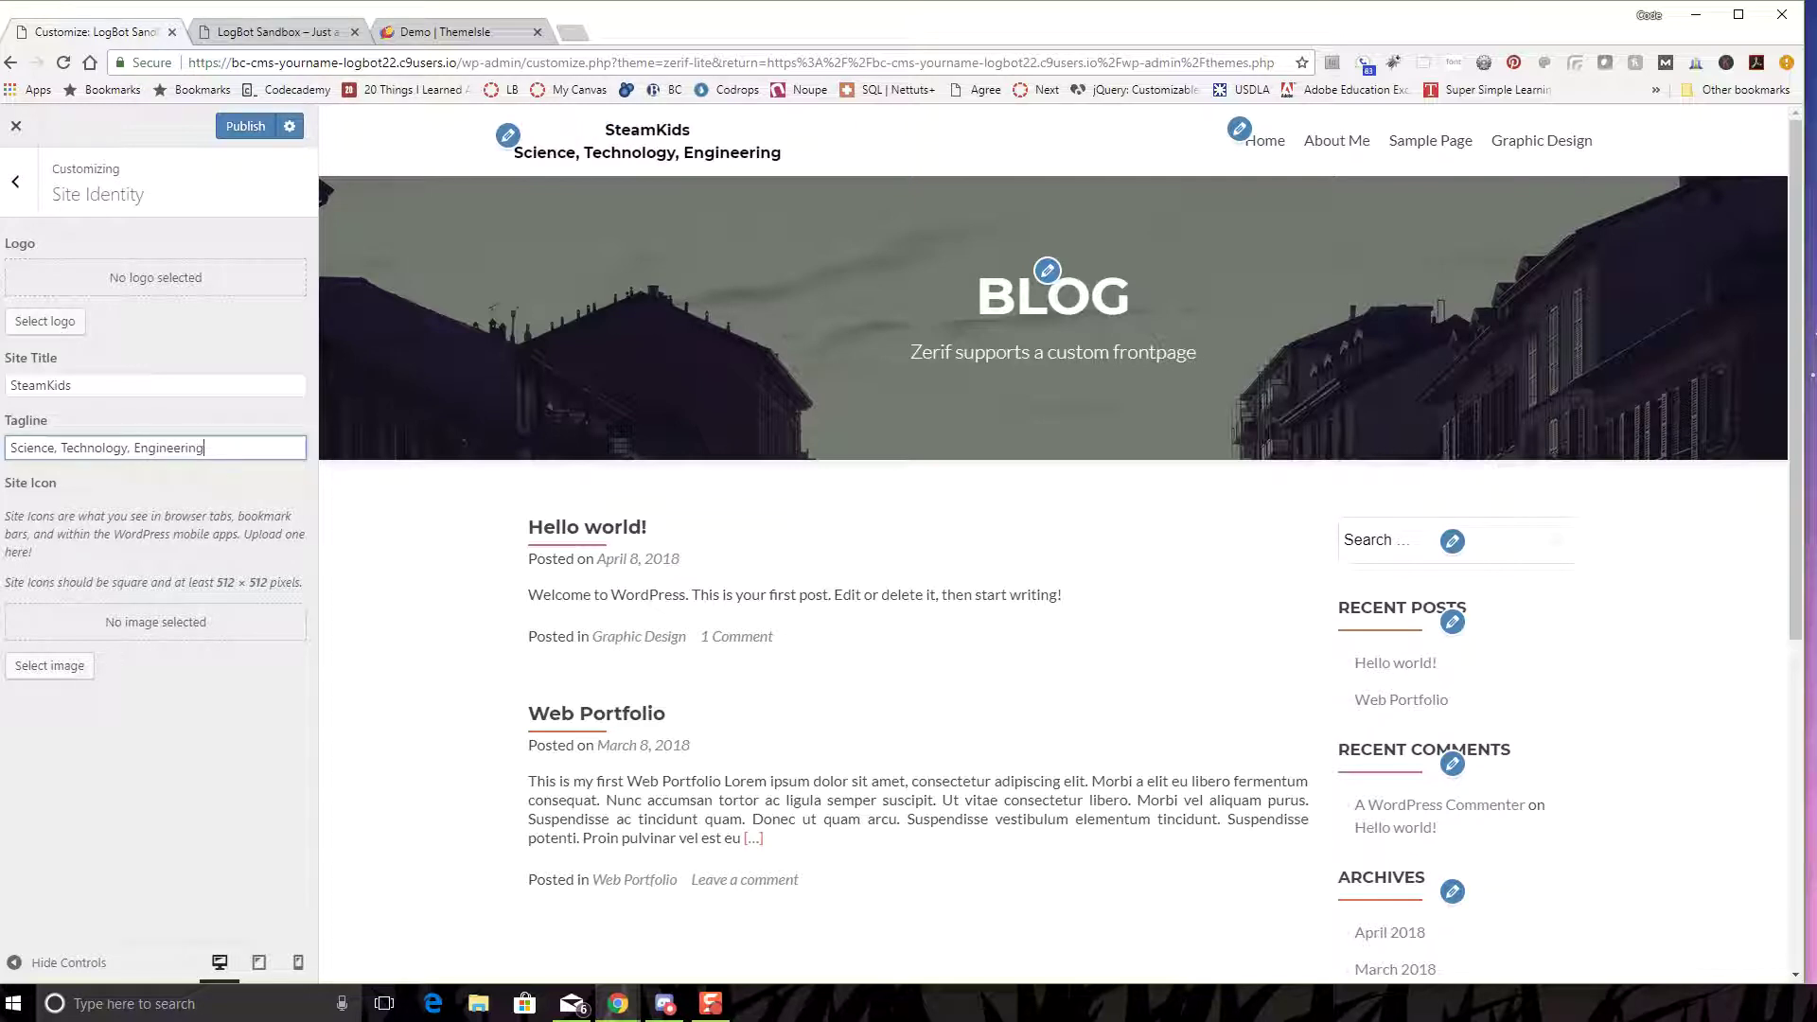
type(", Art and")
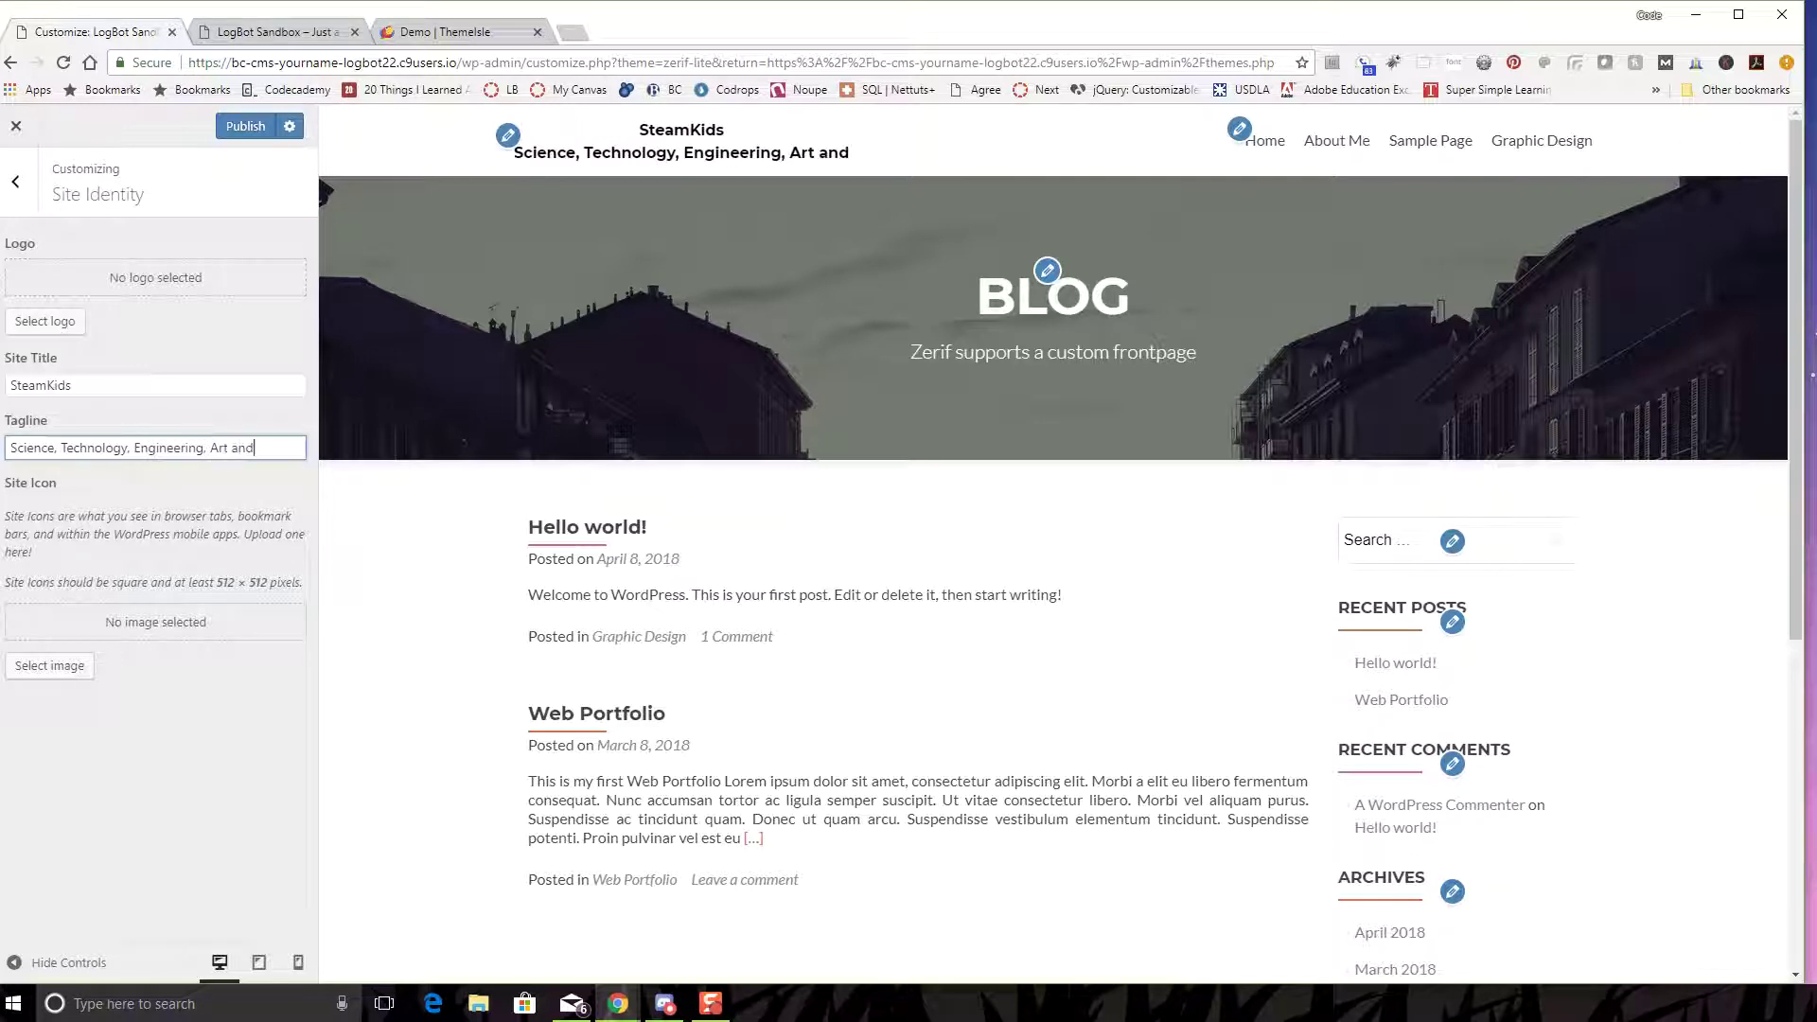
type(" Math")
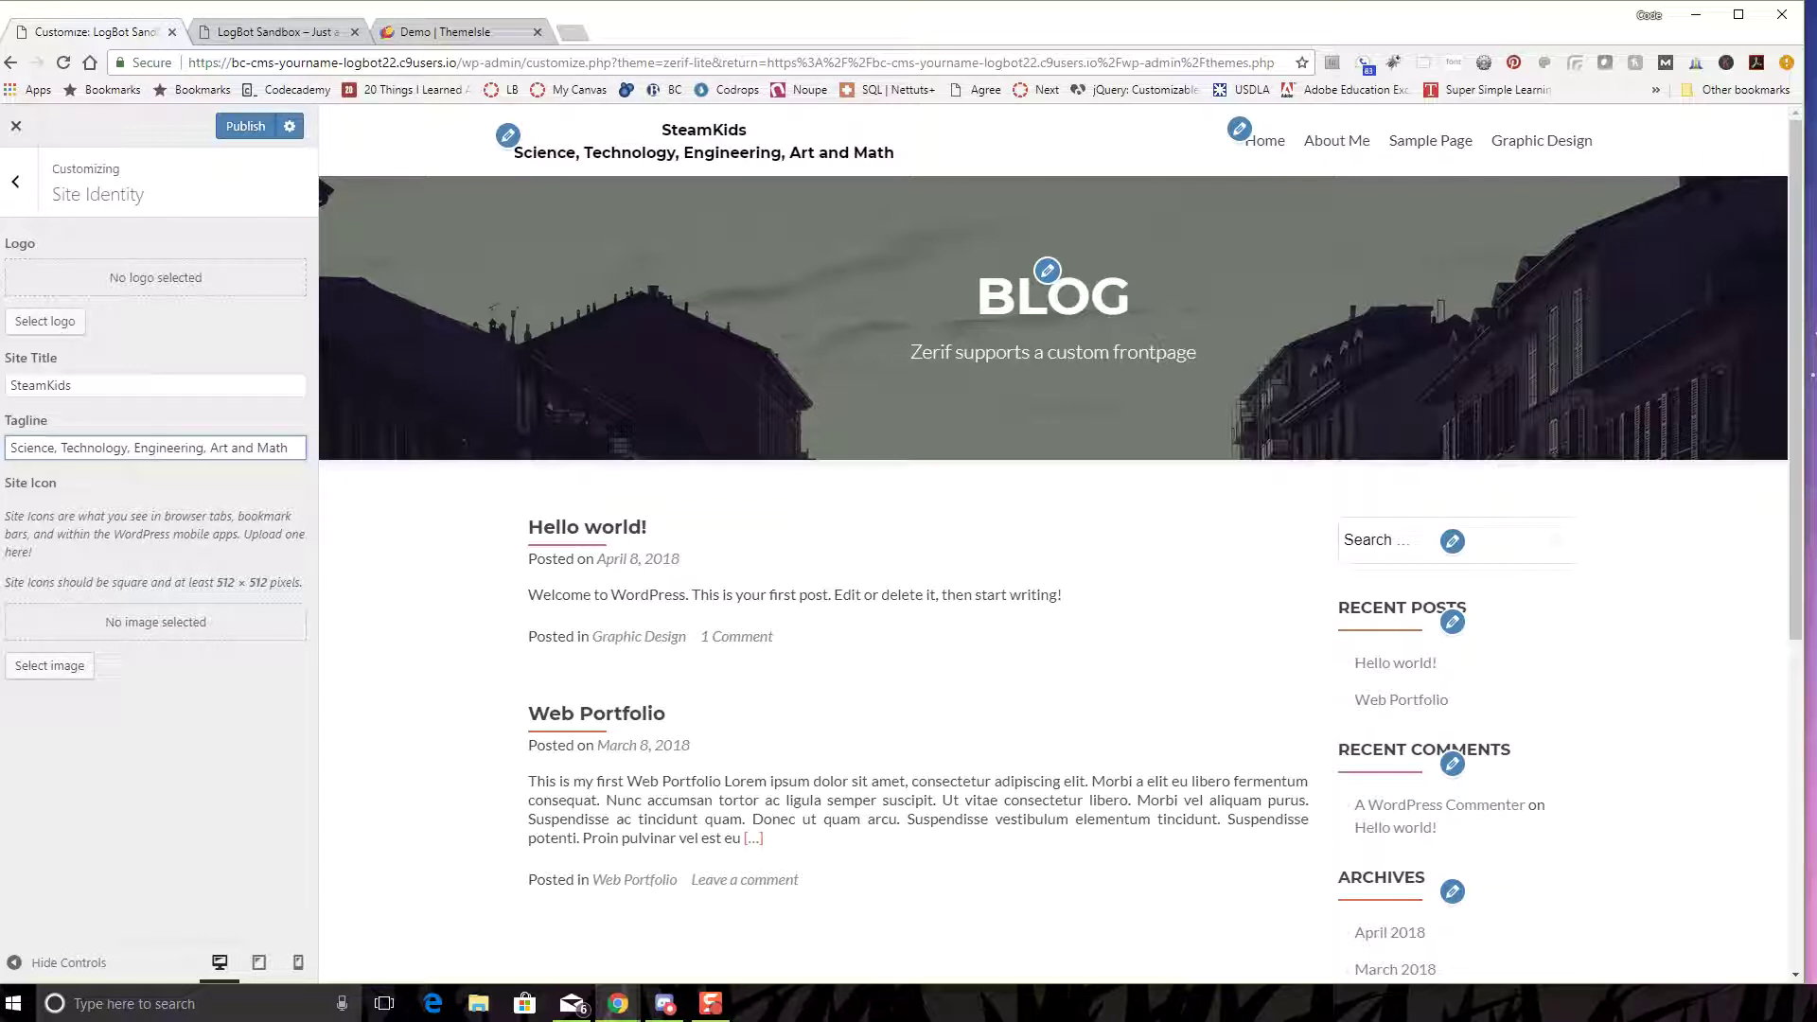
left_click(245, 126)
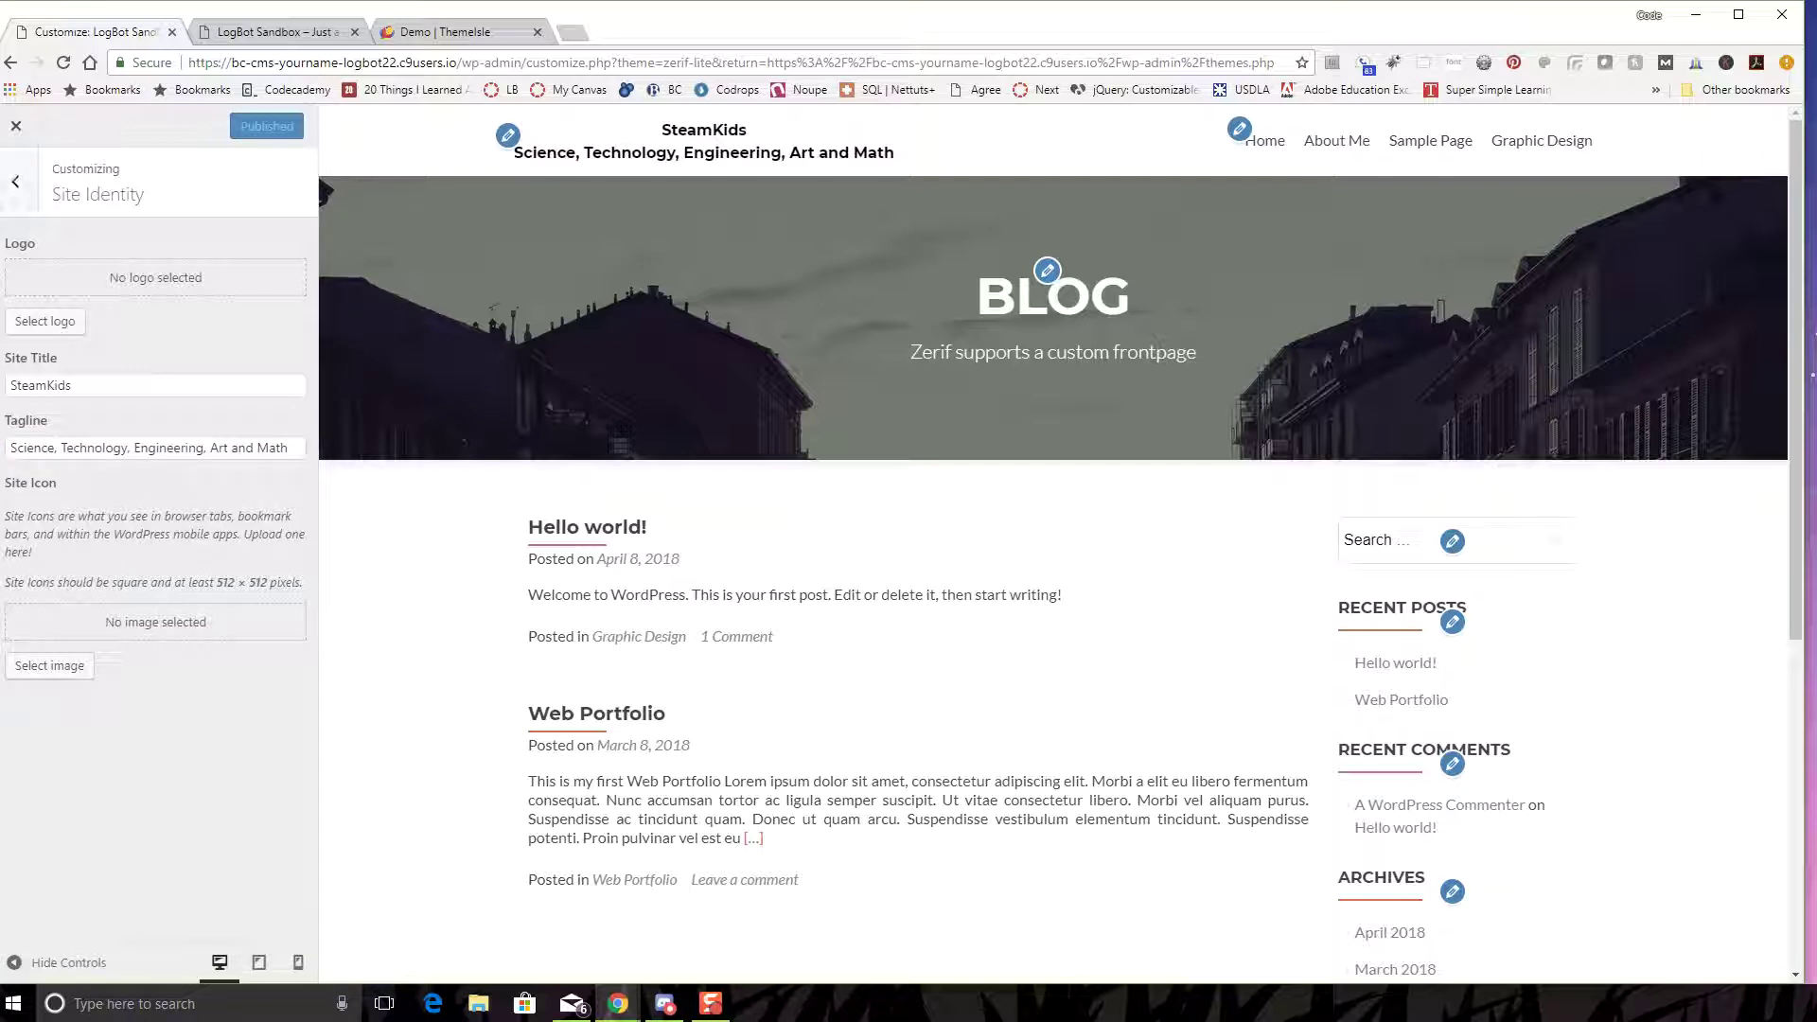
left_click(15, 181)
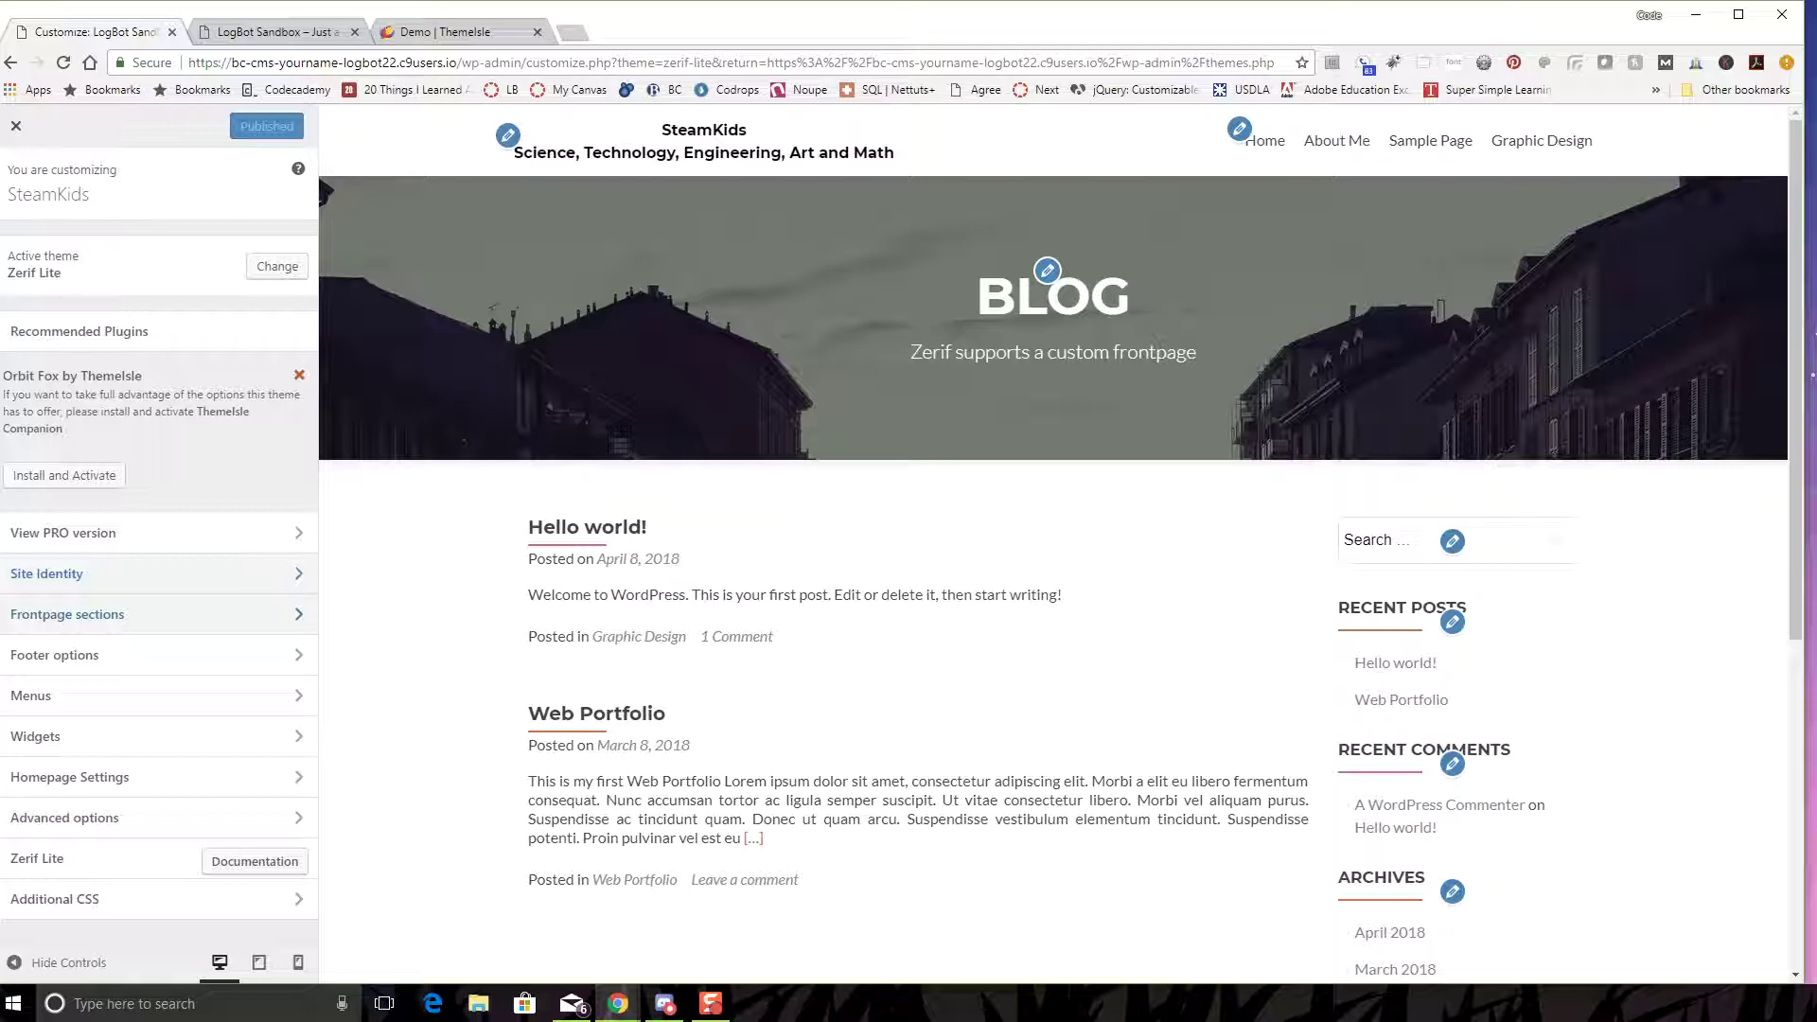
- Inspect the Big title section settings, toggling its visibility off and back on
left_click(67, 614)
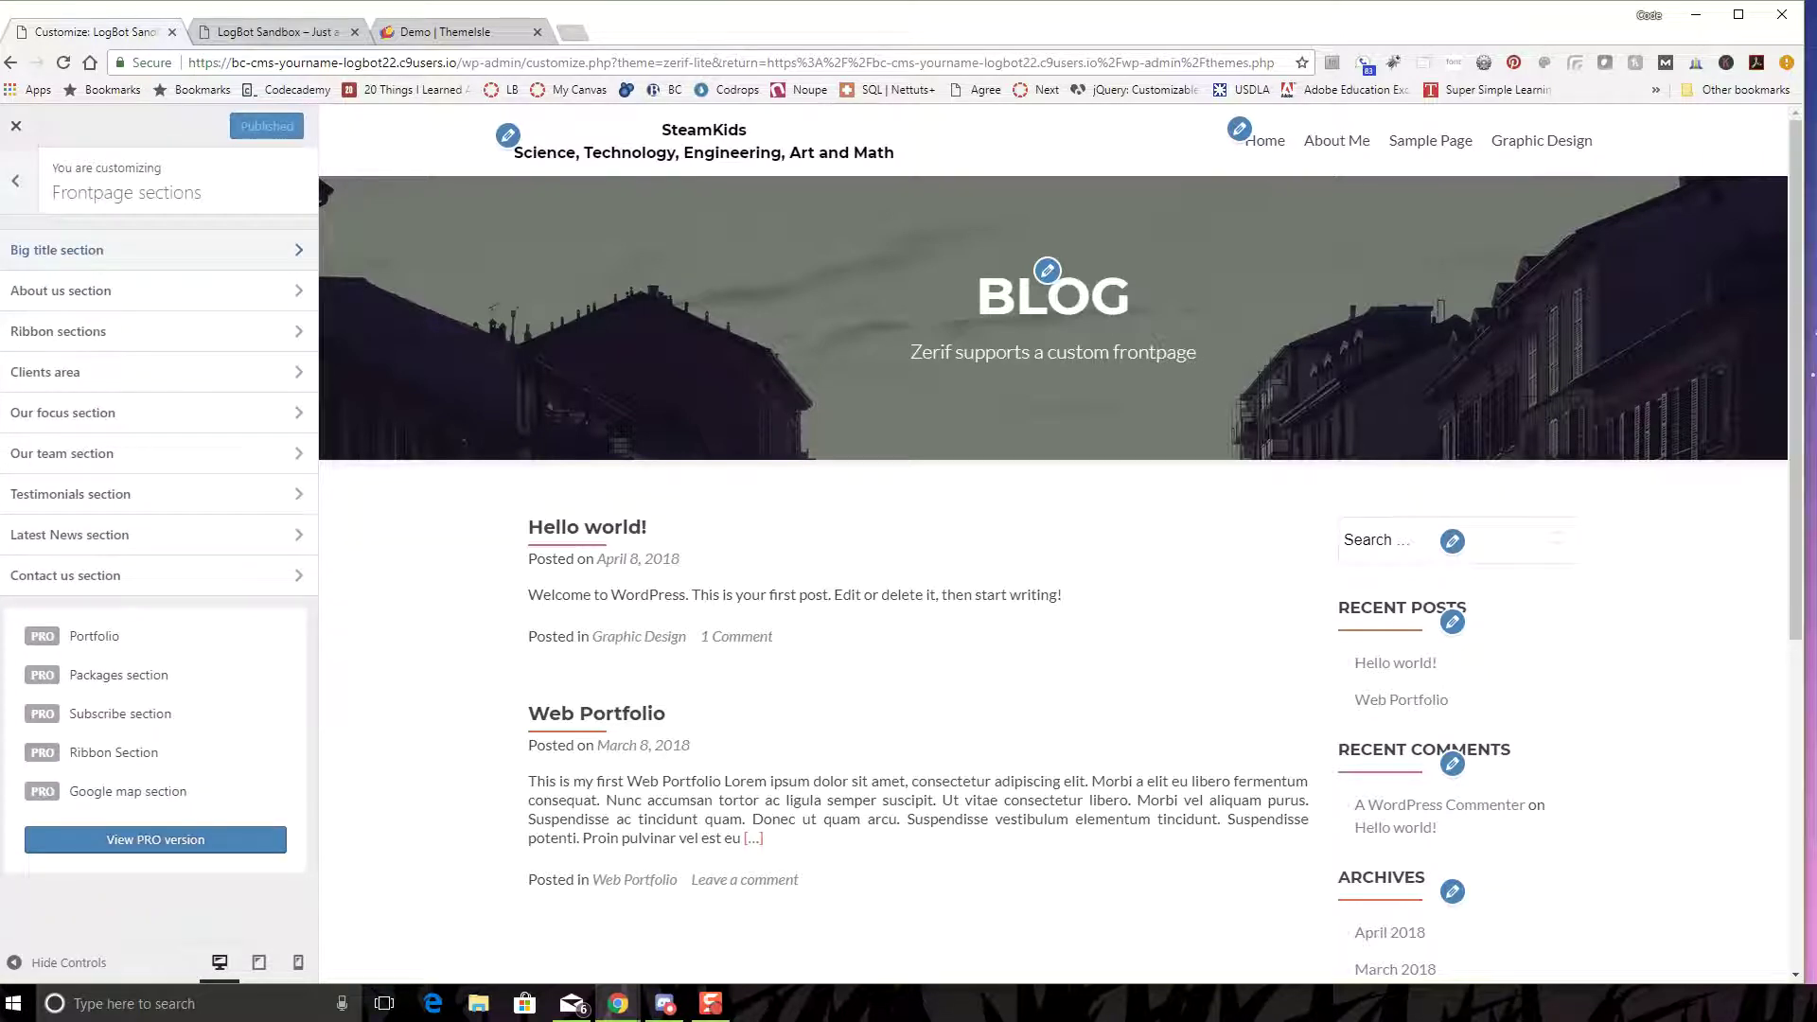
left_click(94, 250)
left_click(95, 249)
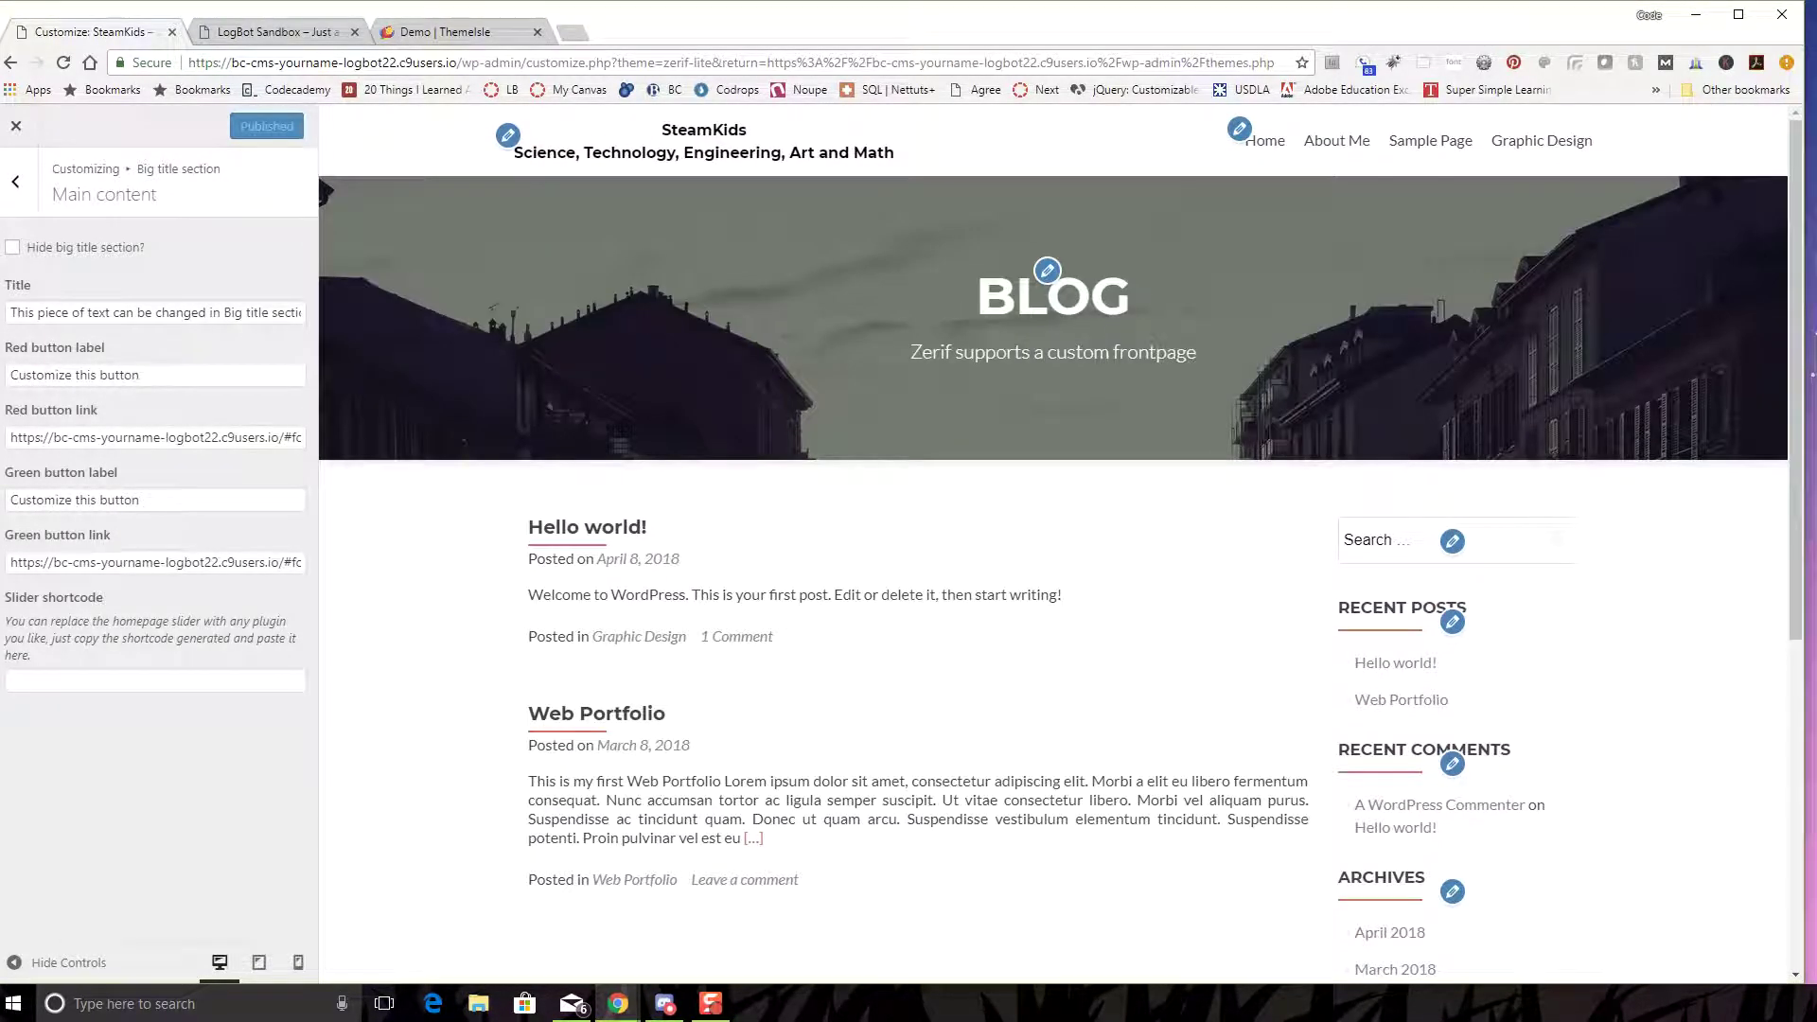
left_click(12, 247)
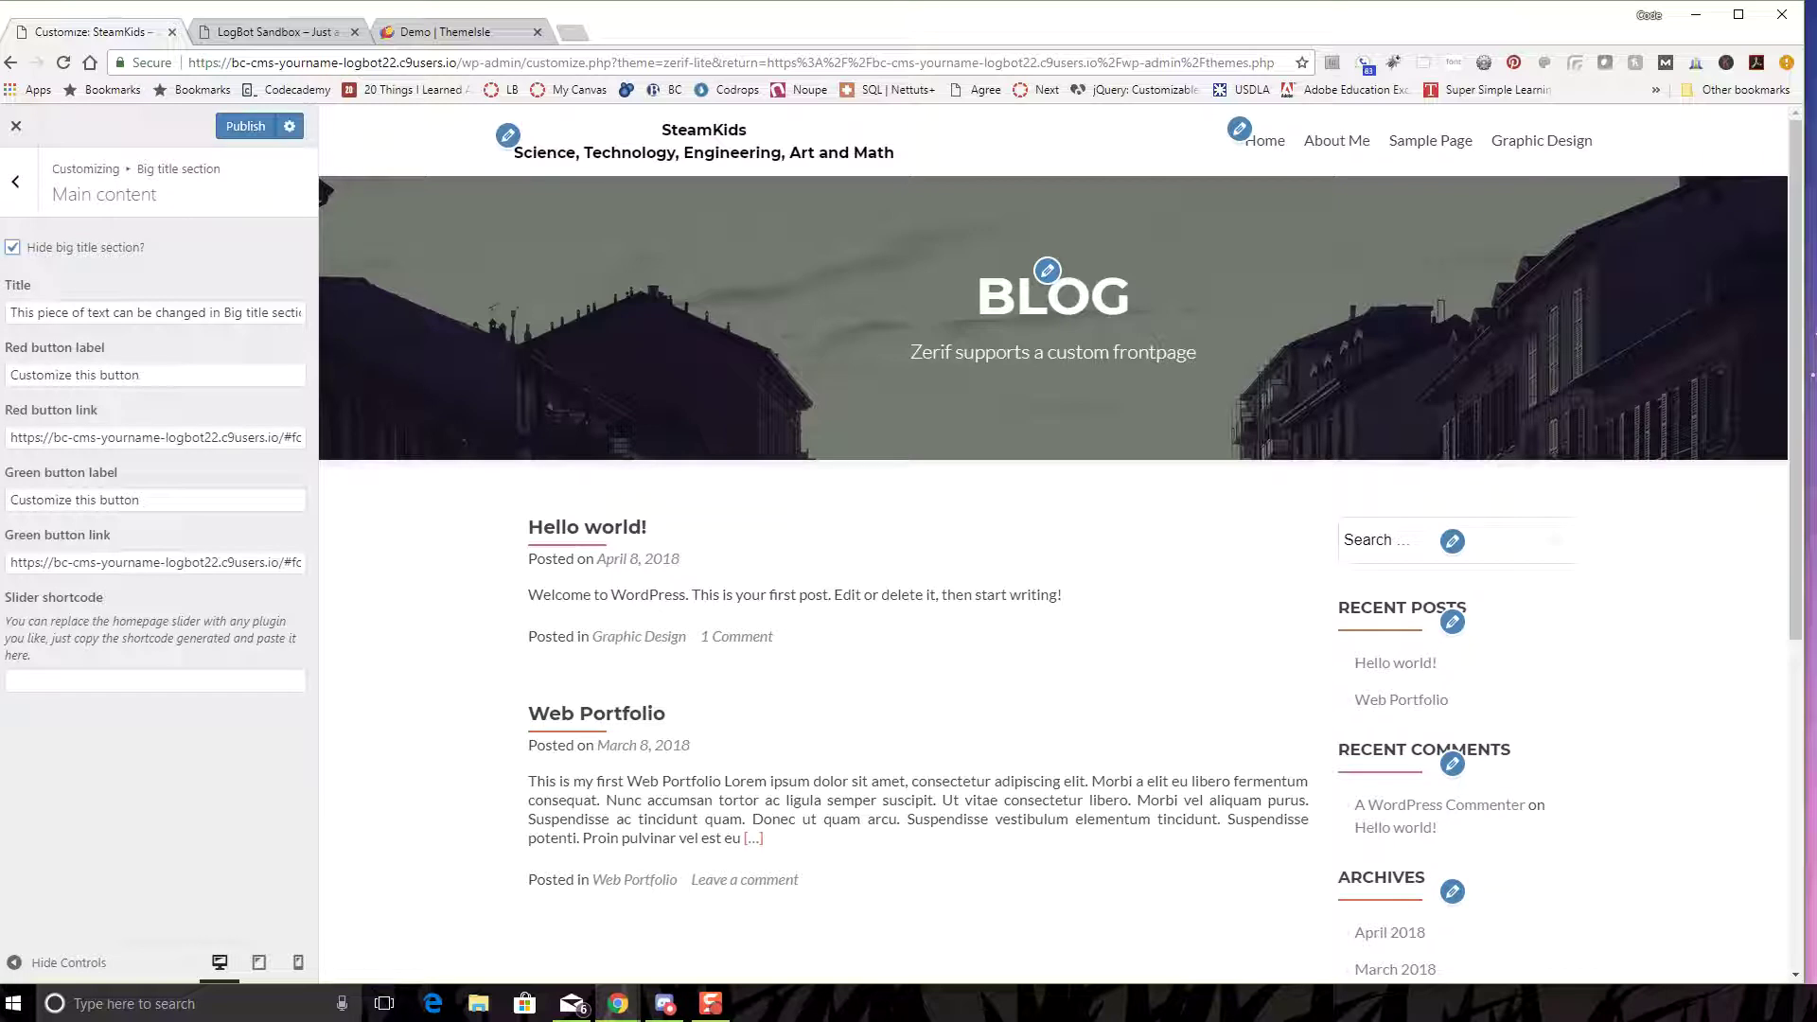
left_click(12, 247)
left_click(15, 180)
left_click(15, 181)
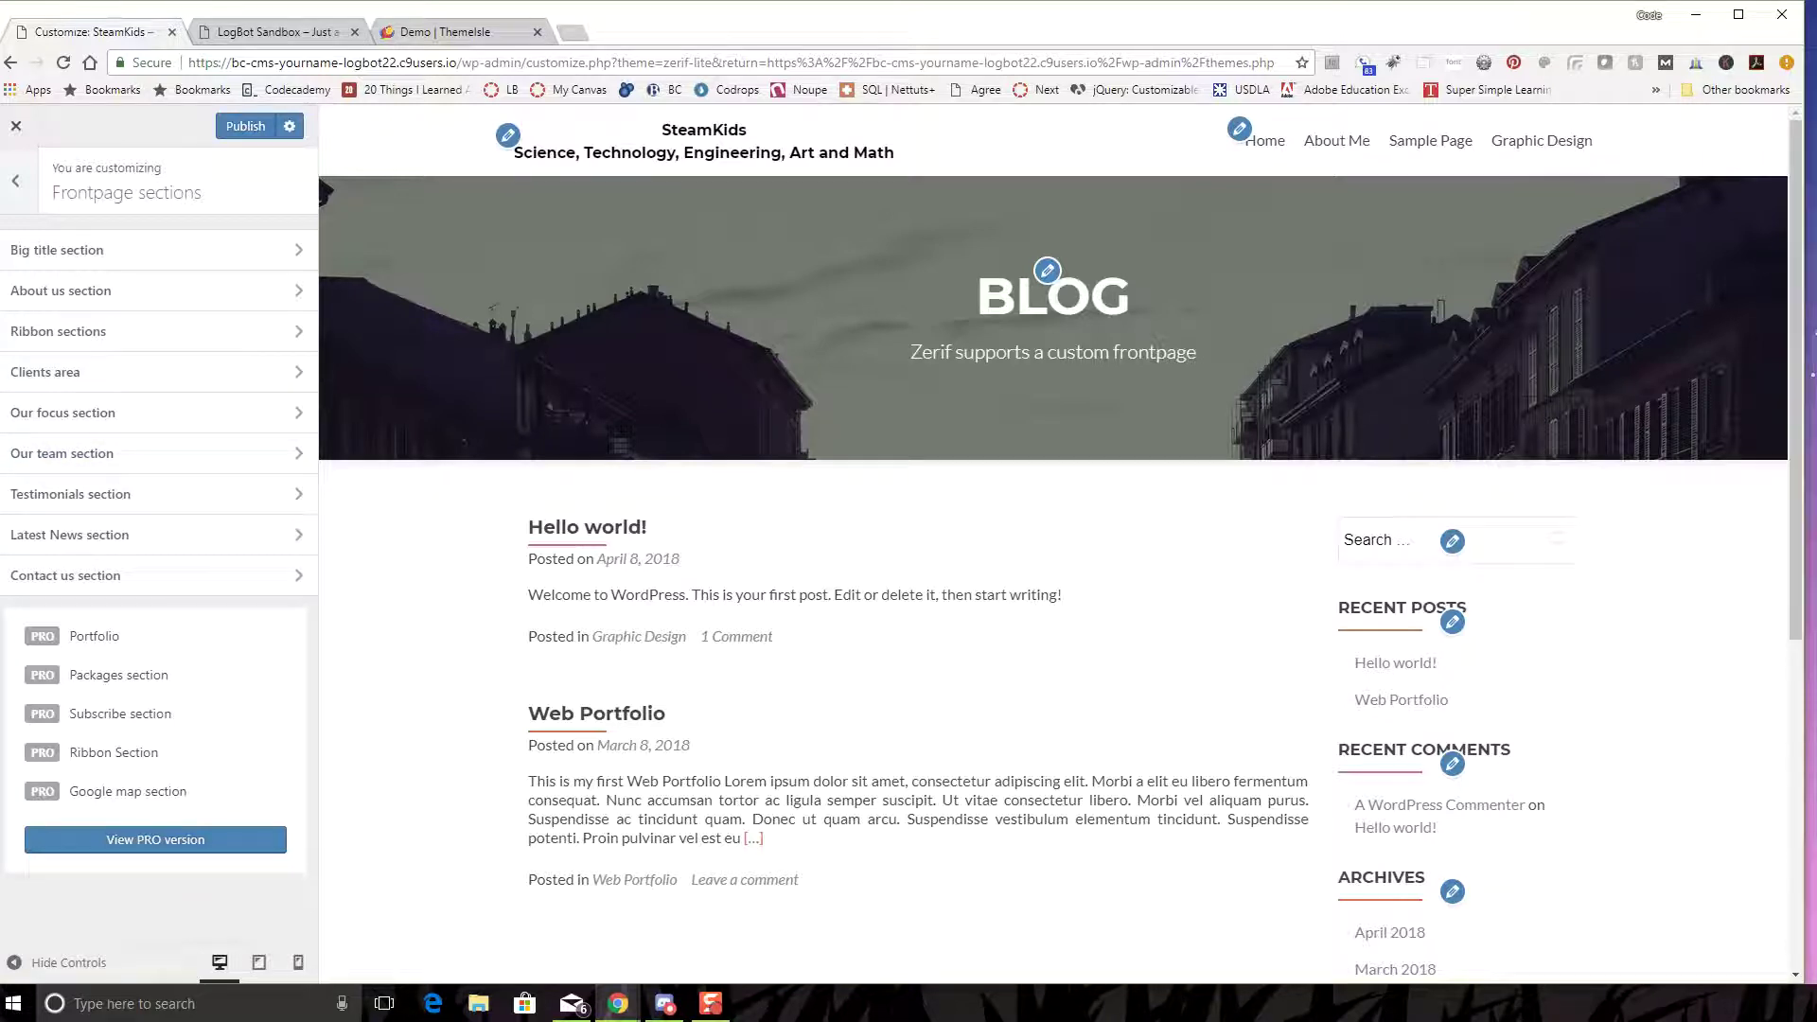
key("Escape")
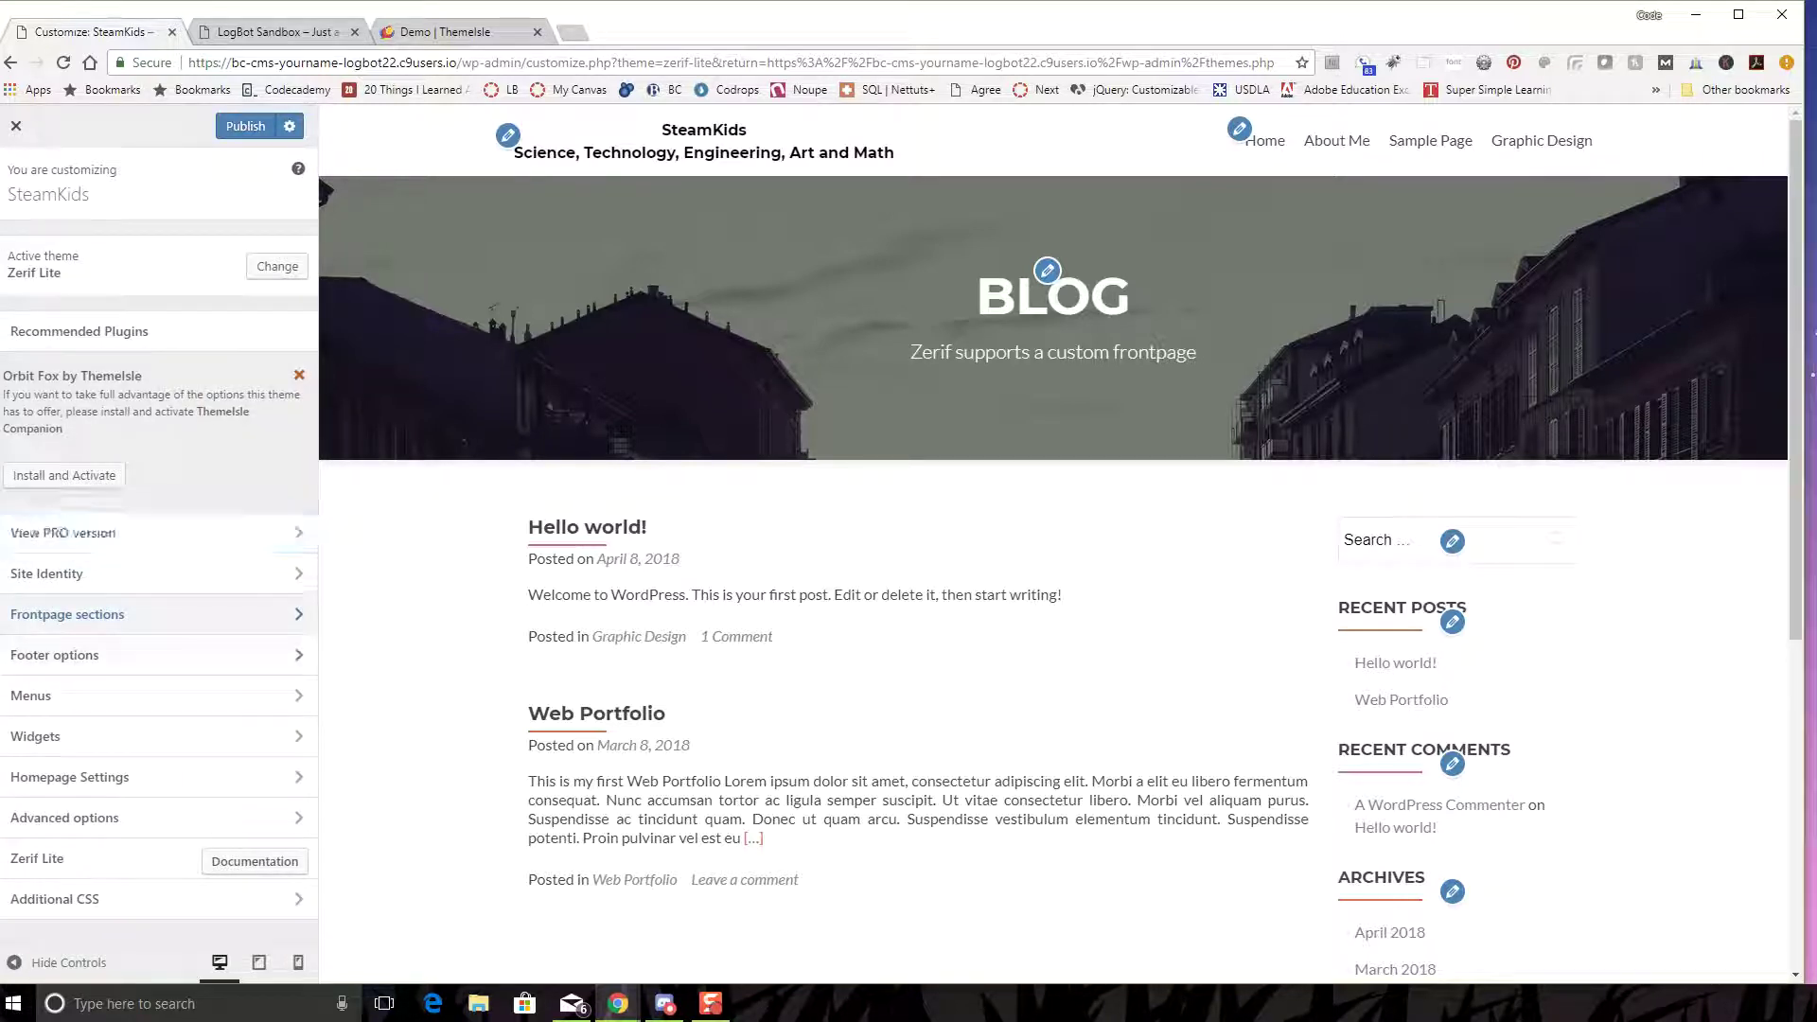
- In Footer Content, replace the placeholder address with a new two-line street address
scroll(1051, 568, "down", 3)
scroll(1051, 568, "down", 3)
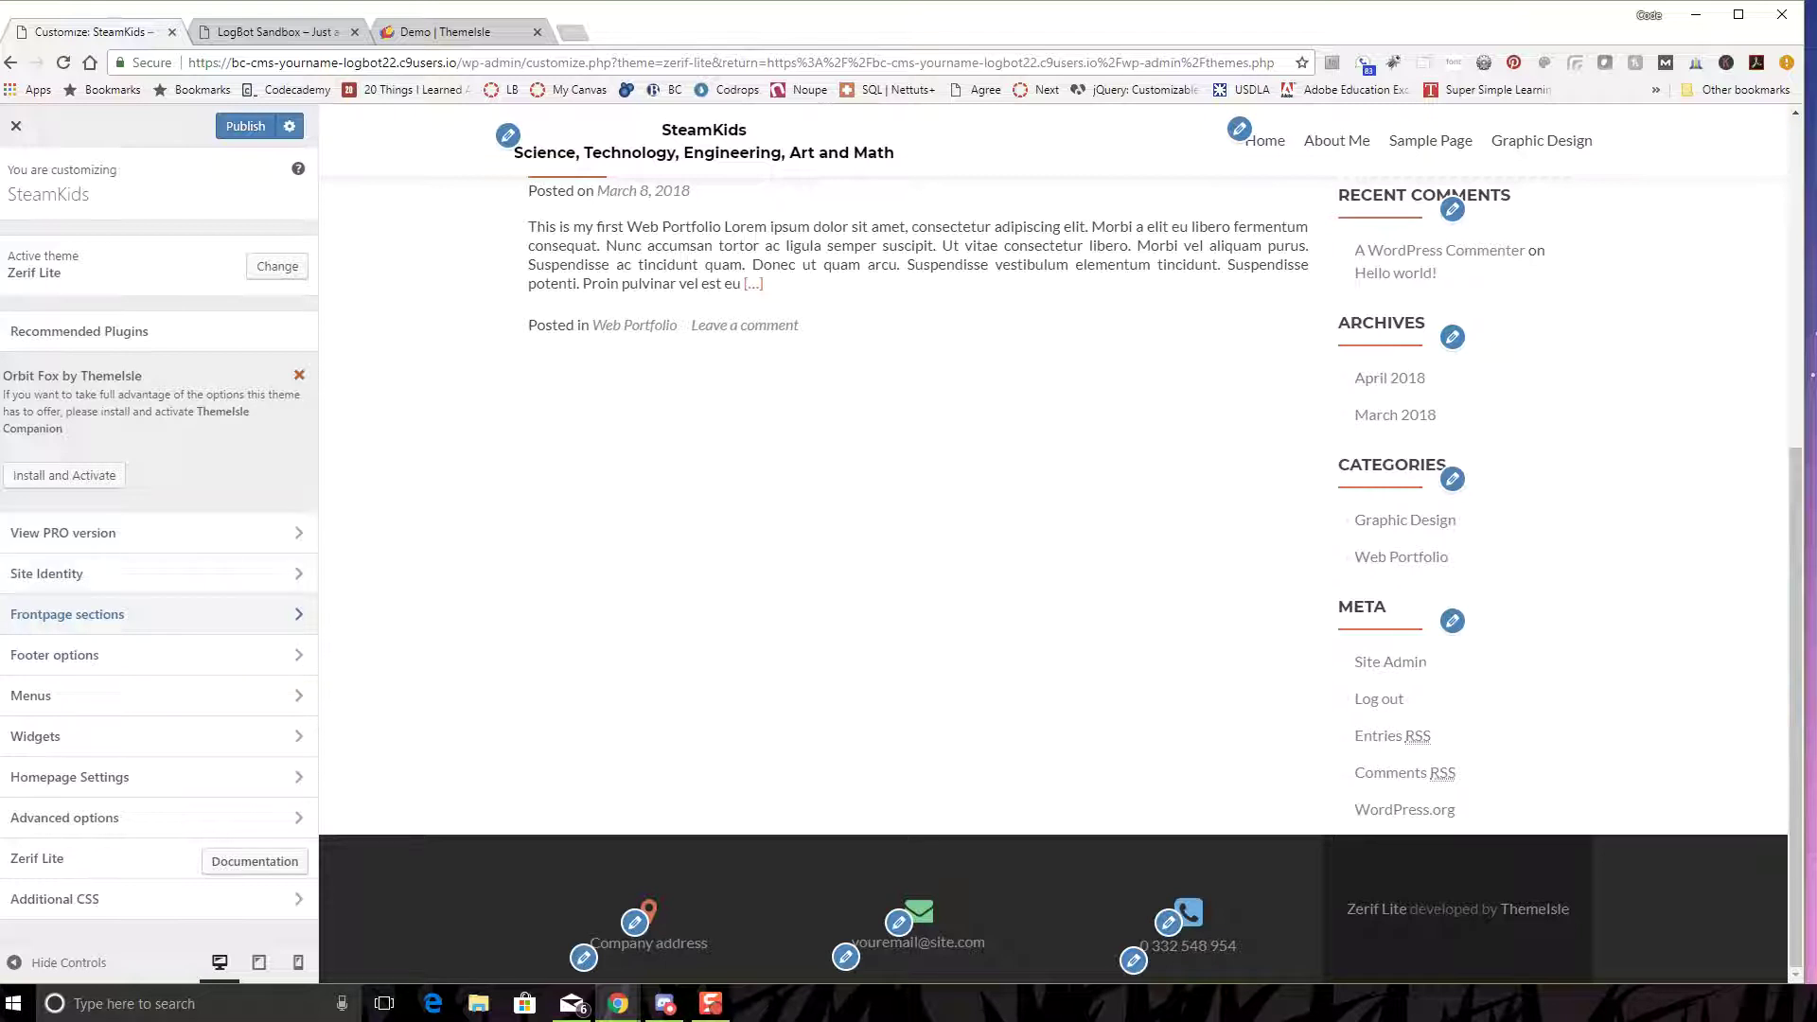
left_click(57, 655)
left_click(56, 291)
left_click_drag(116, 435, 10, 435)
type("1234")
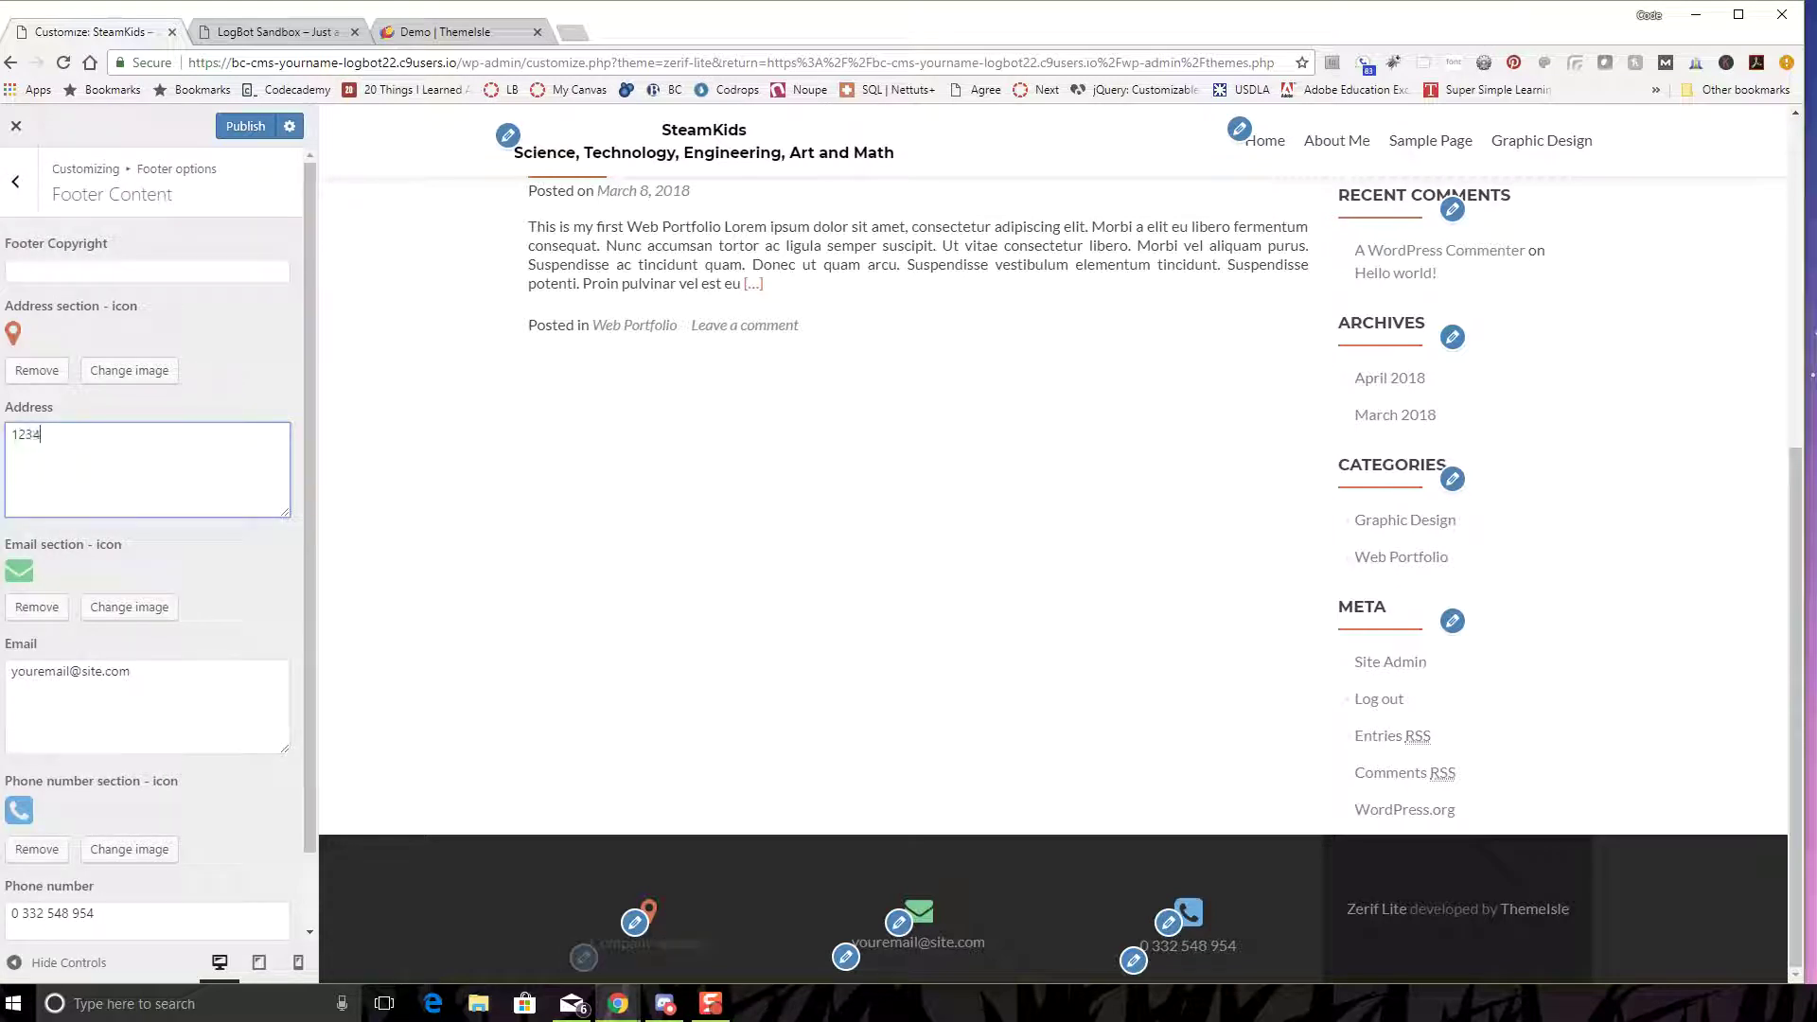
type("5 Main Street")
key("Return")
type("Anytown, USA")
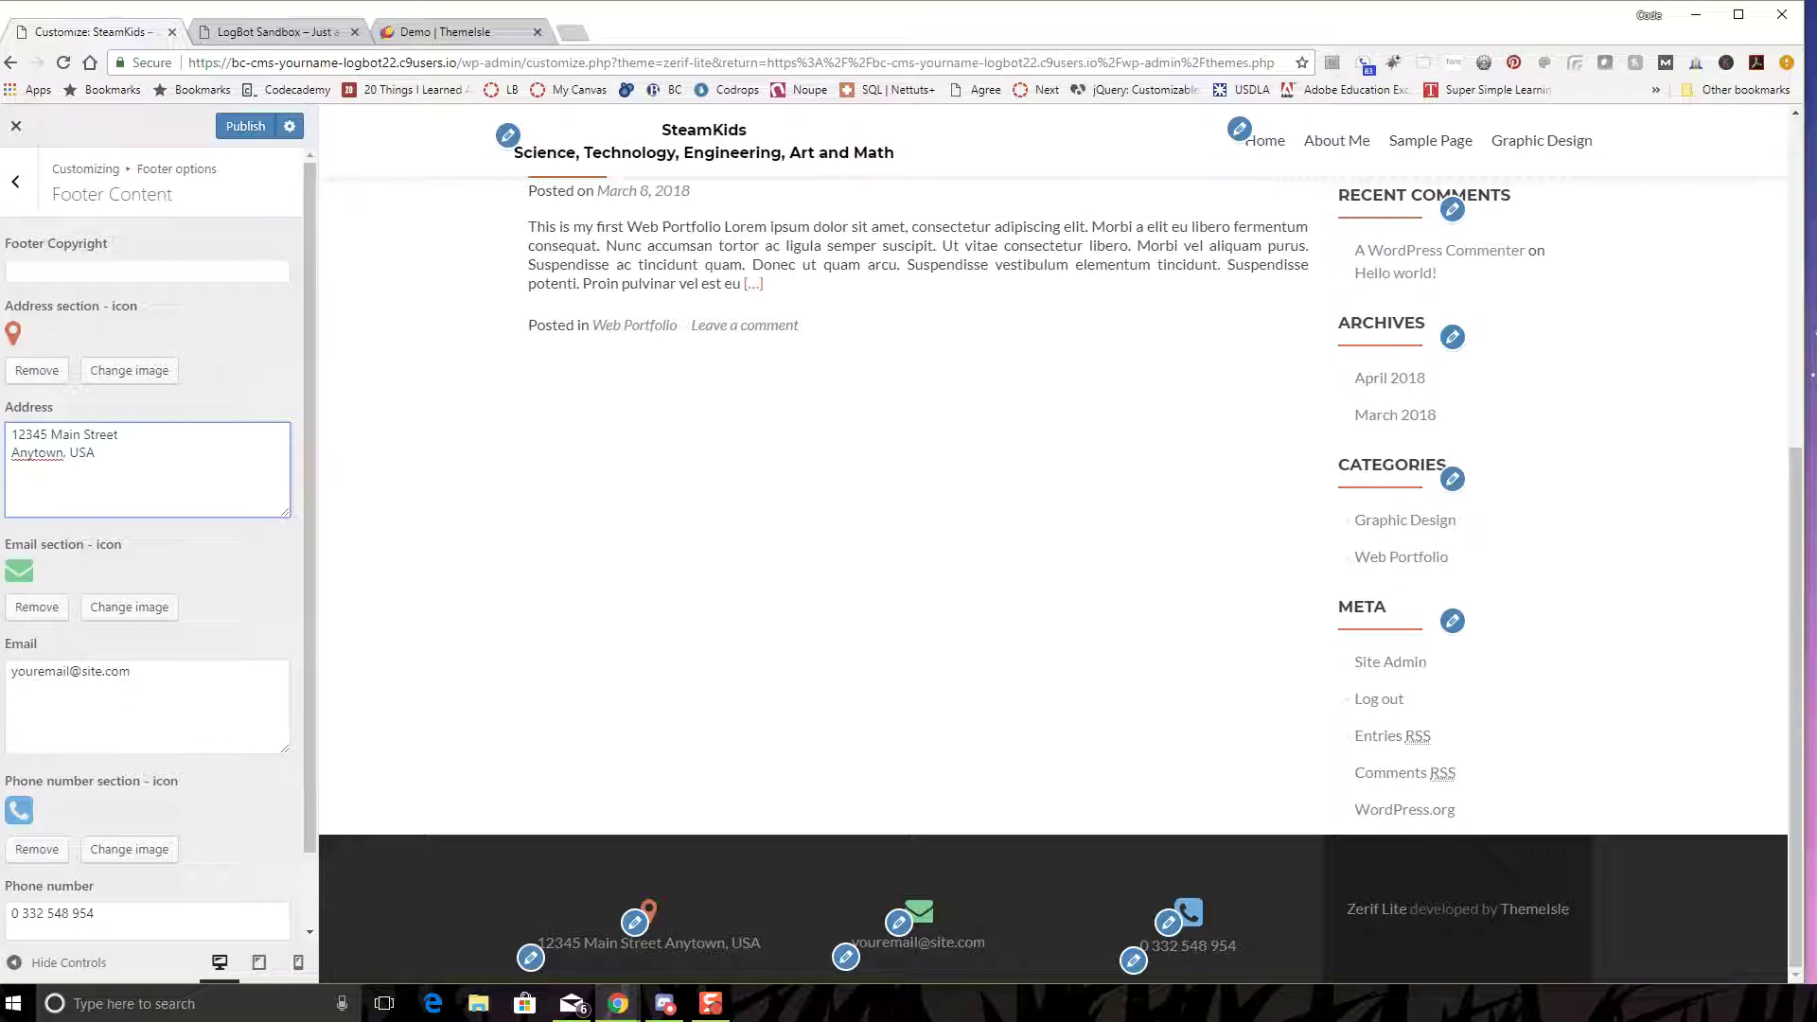
- Replace the footer's placeholder e-mail and phone number with new contact details
scroll(152, 568, "down", 1)
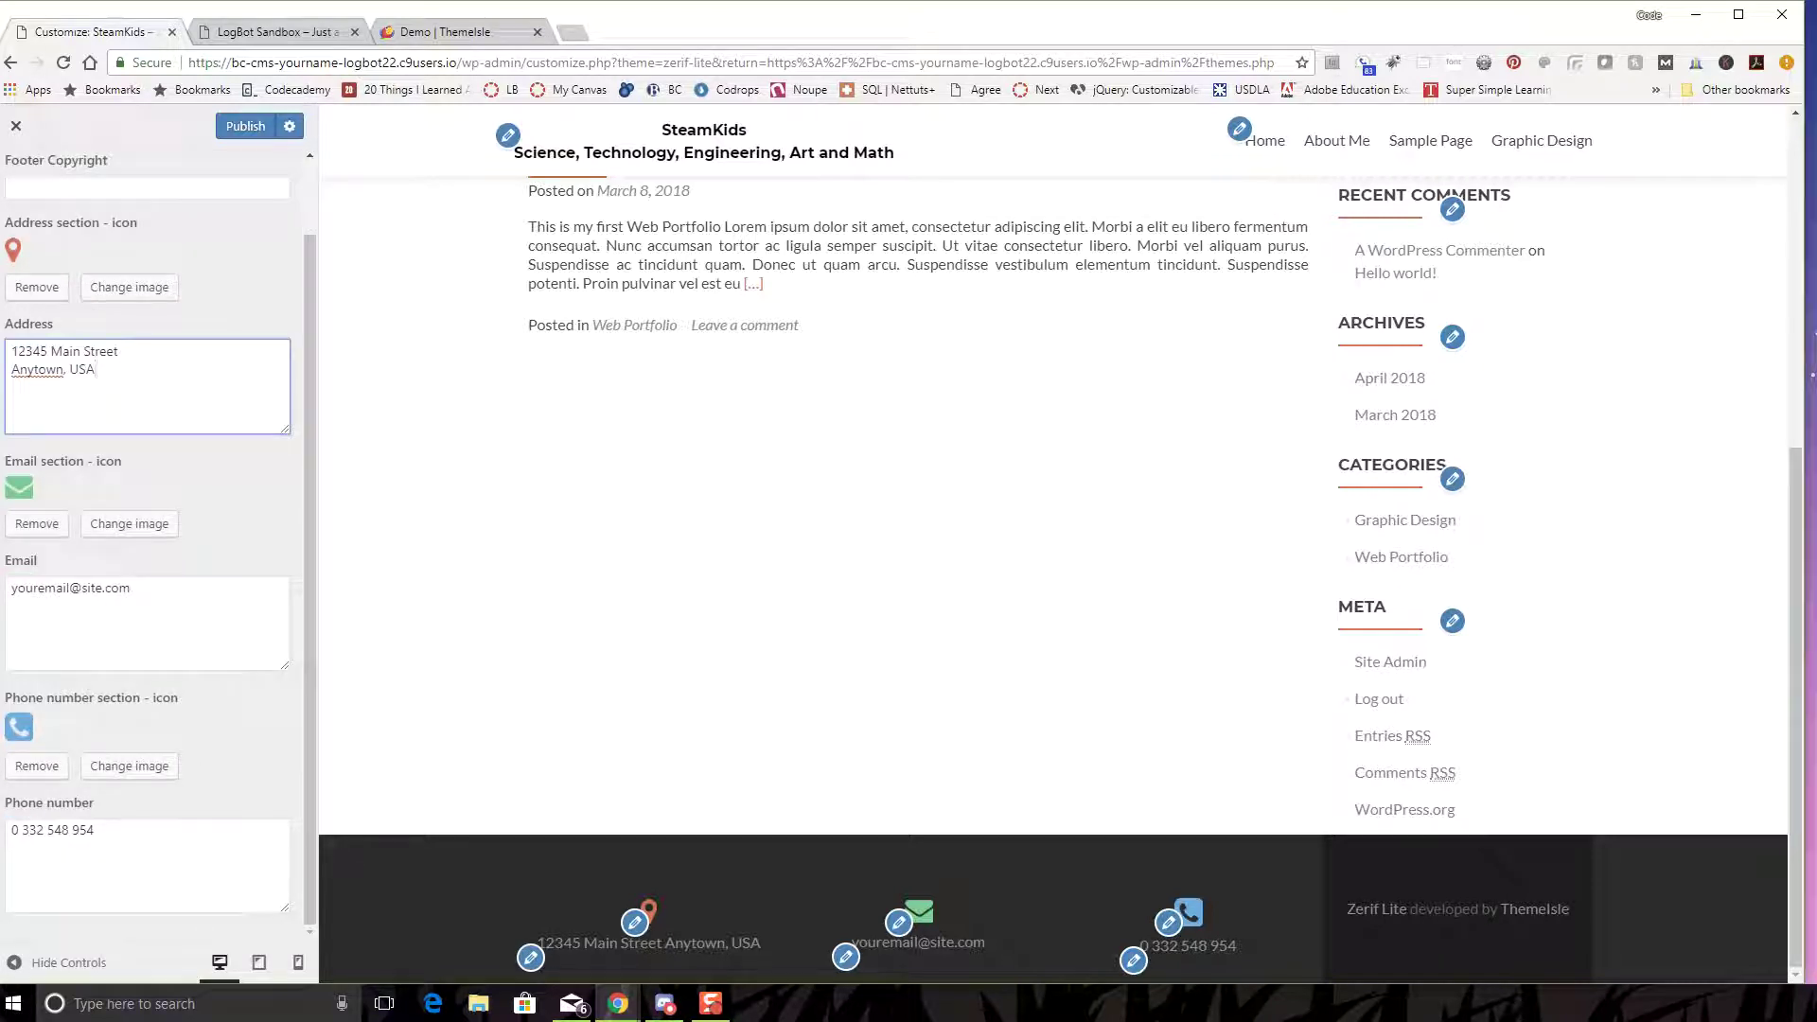
triple_click(62, 591)
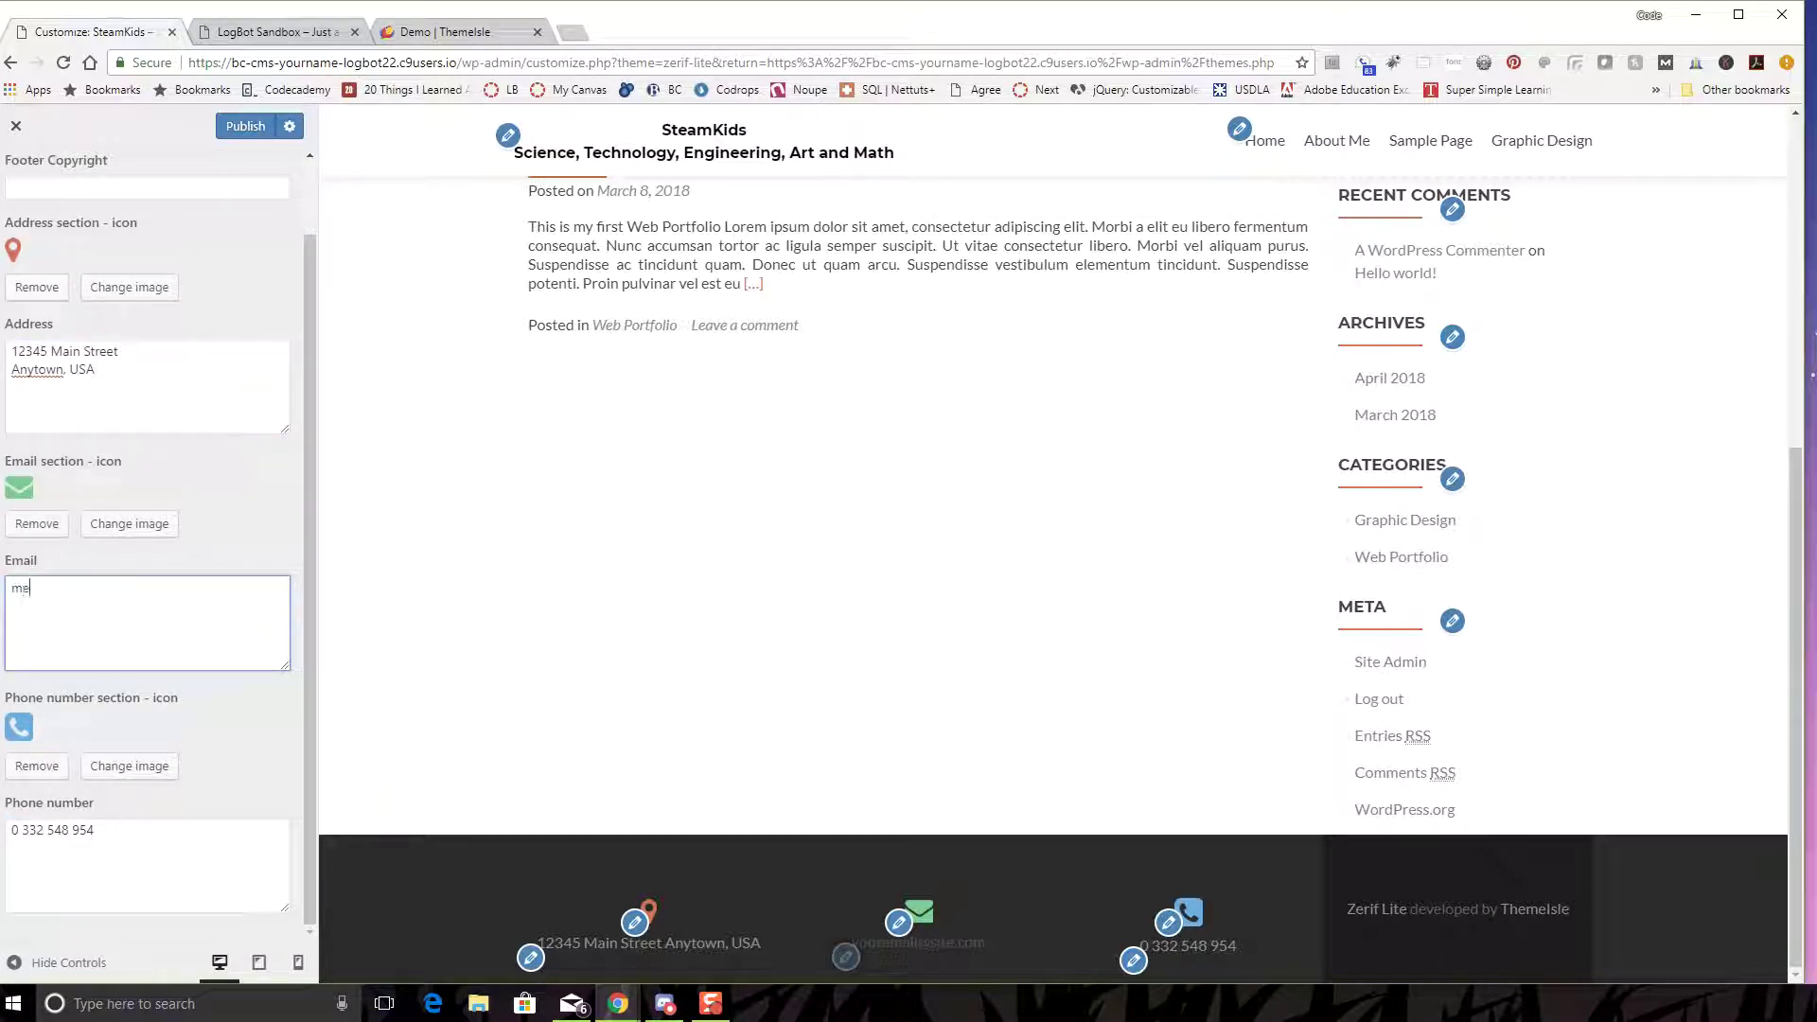
key("ctrl+a")
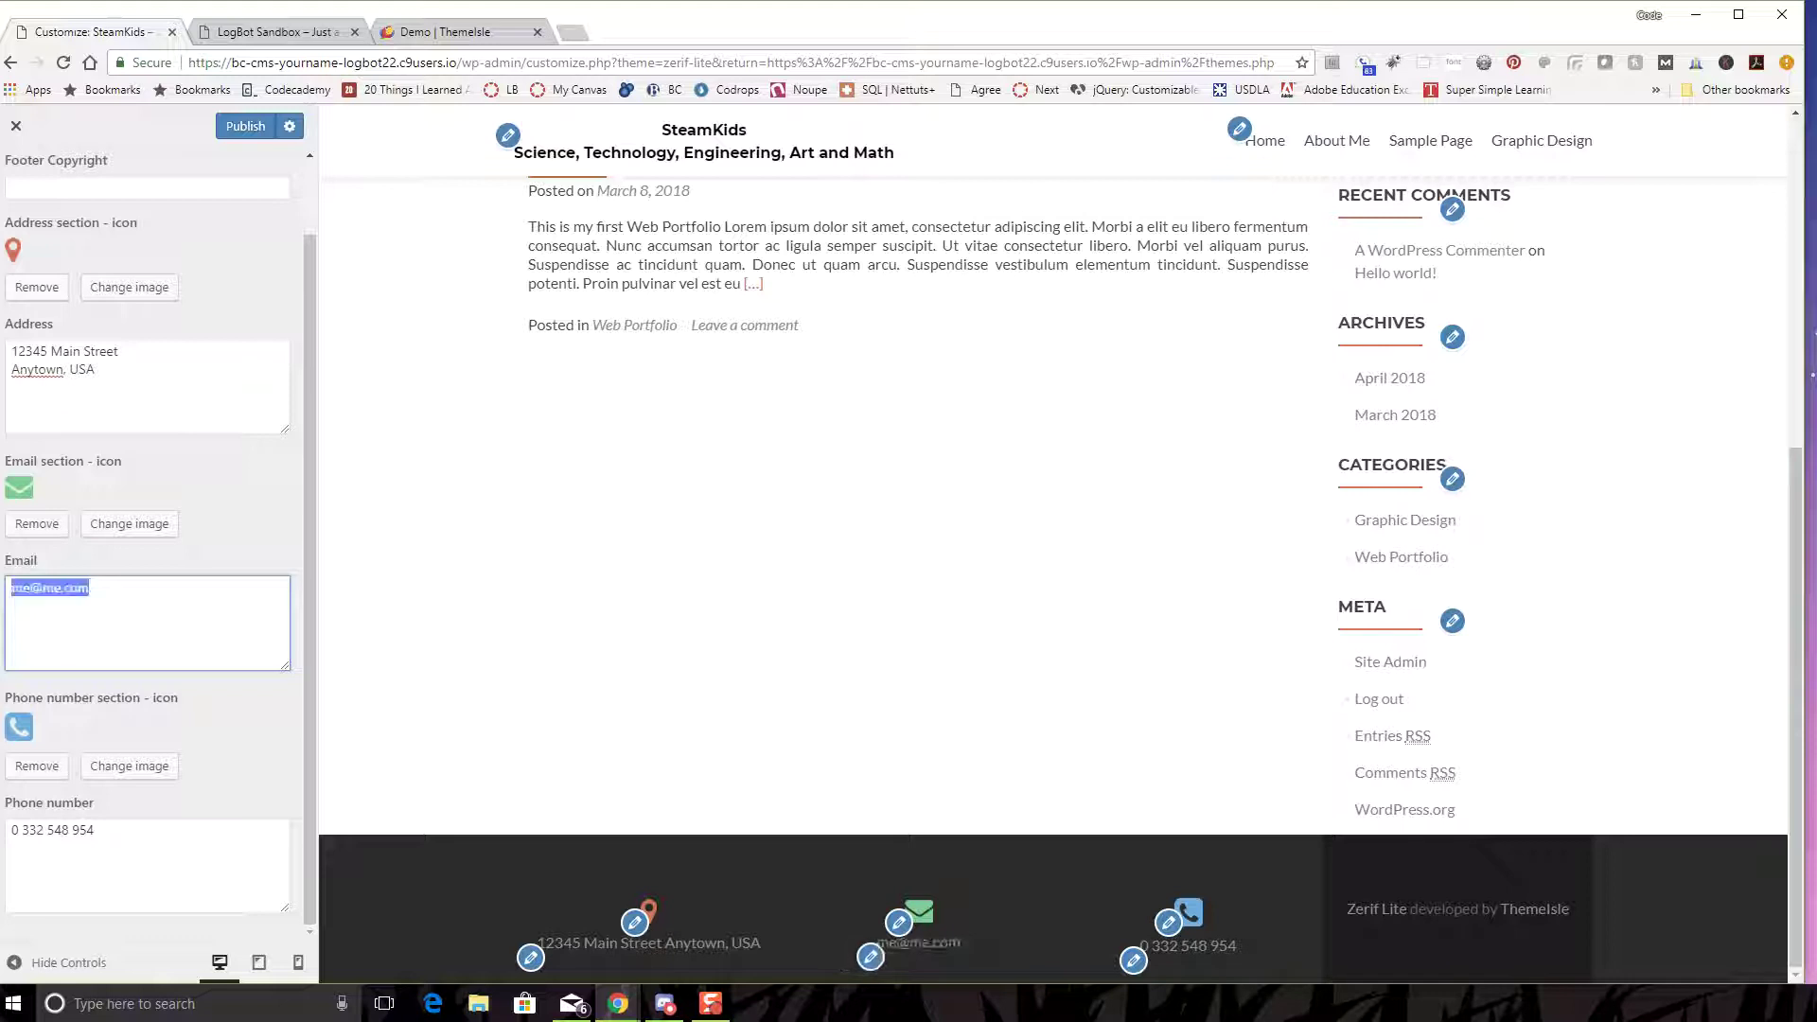
left_click(90, 589)
triple_click(52, 830)
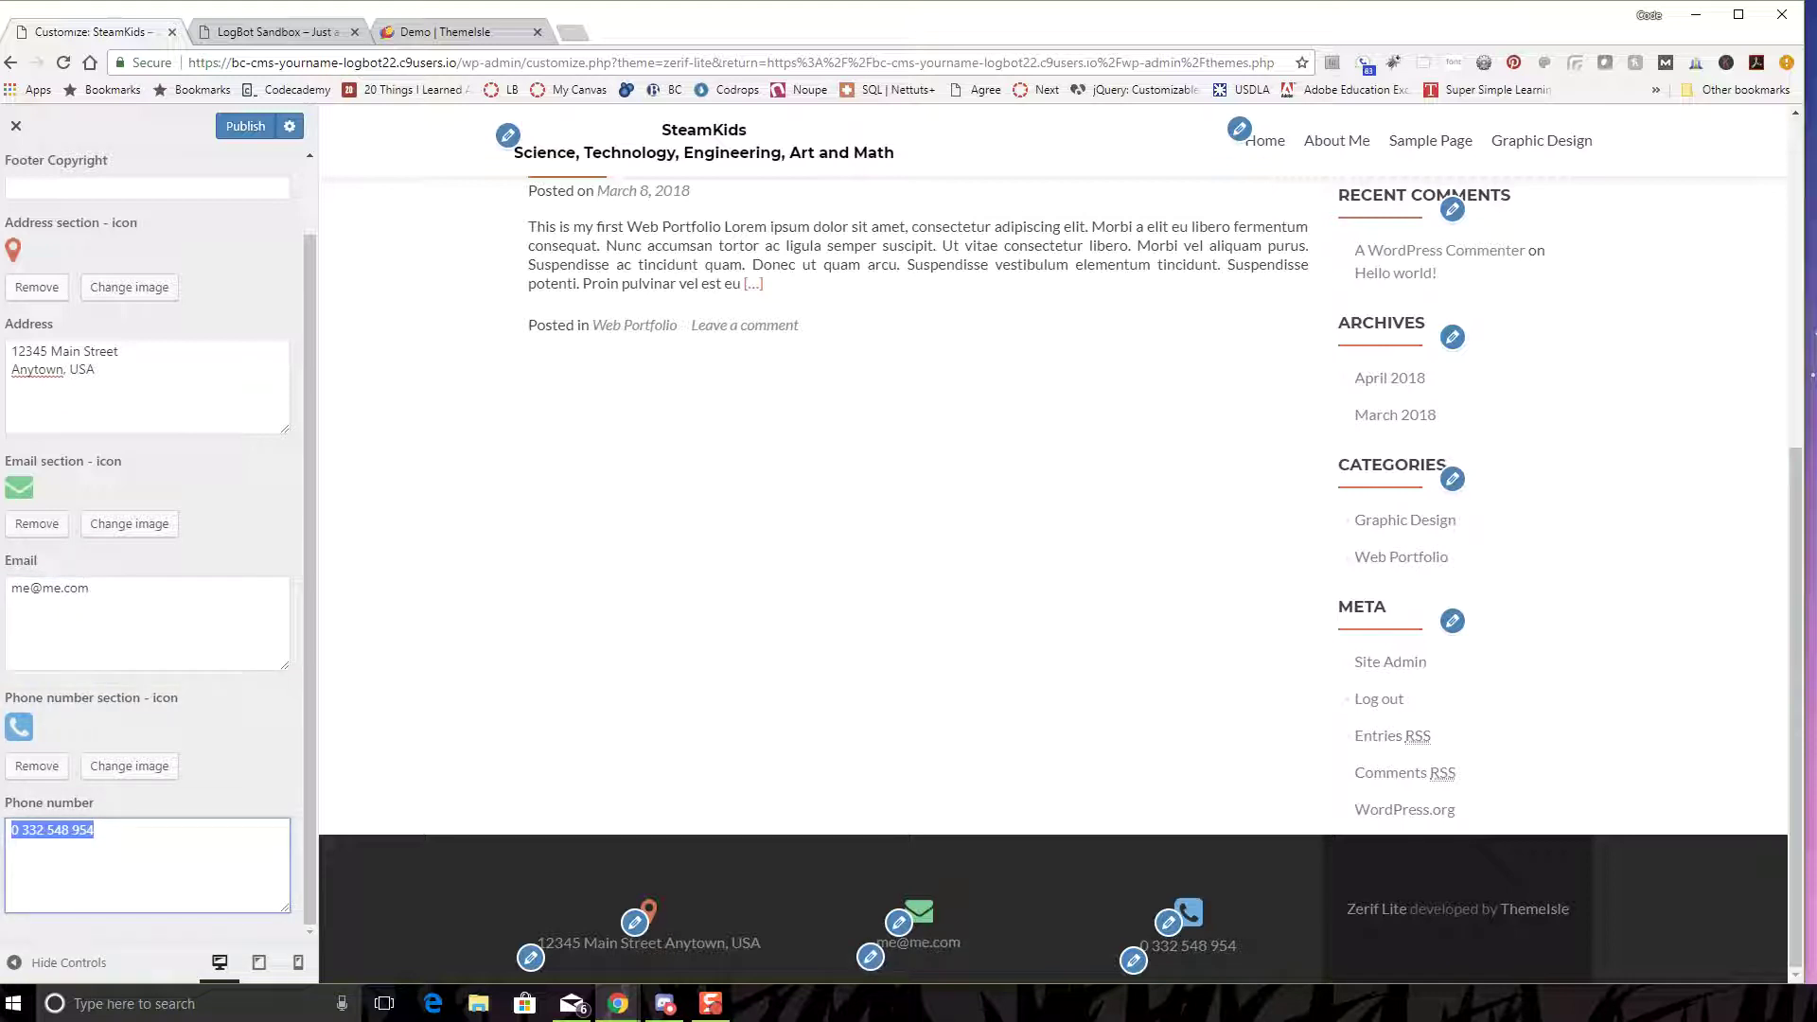
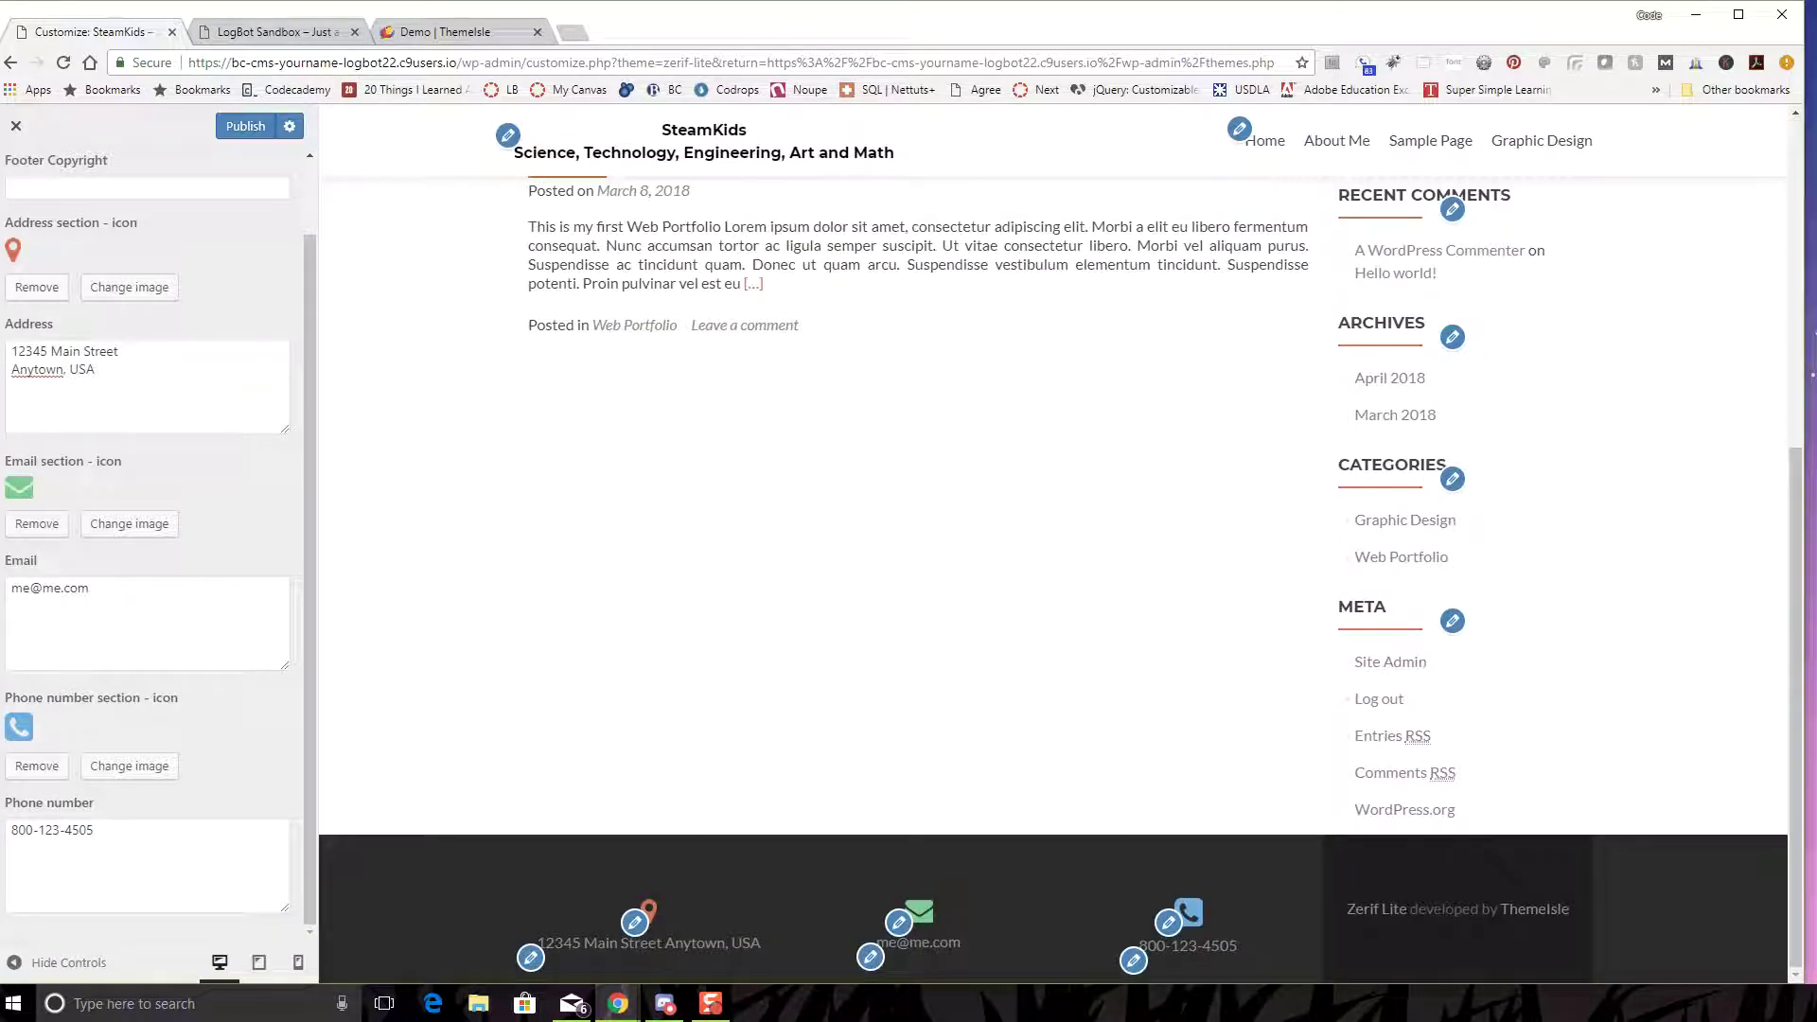
left_click(146, 187)
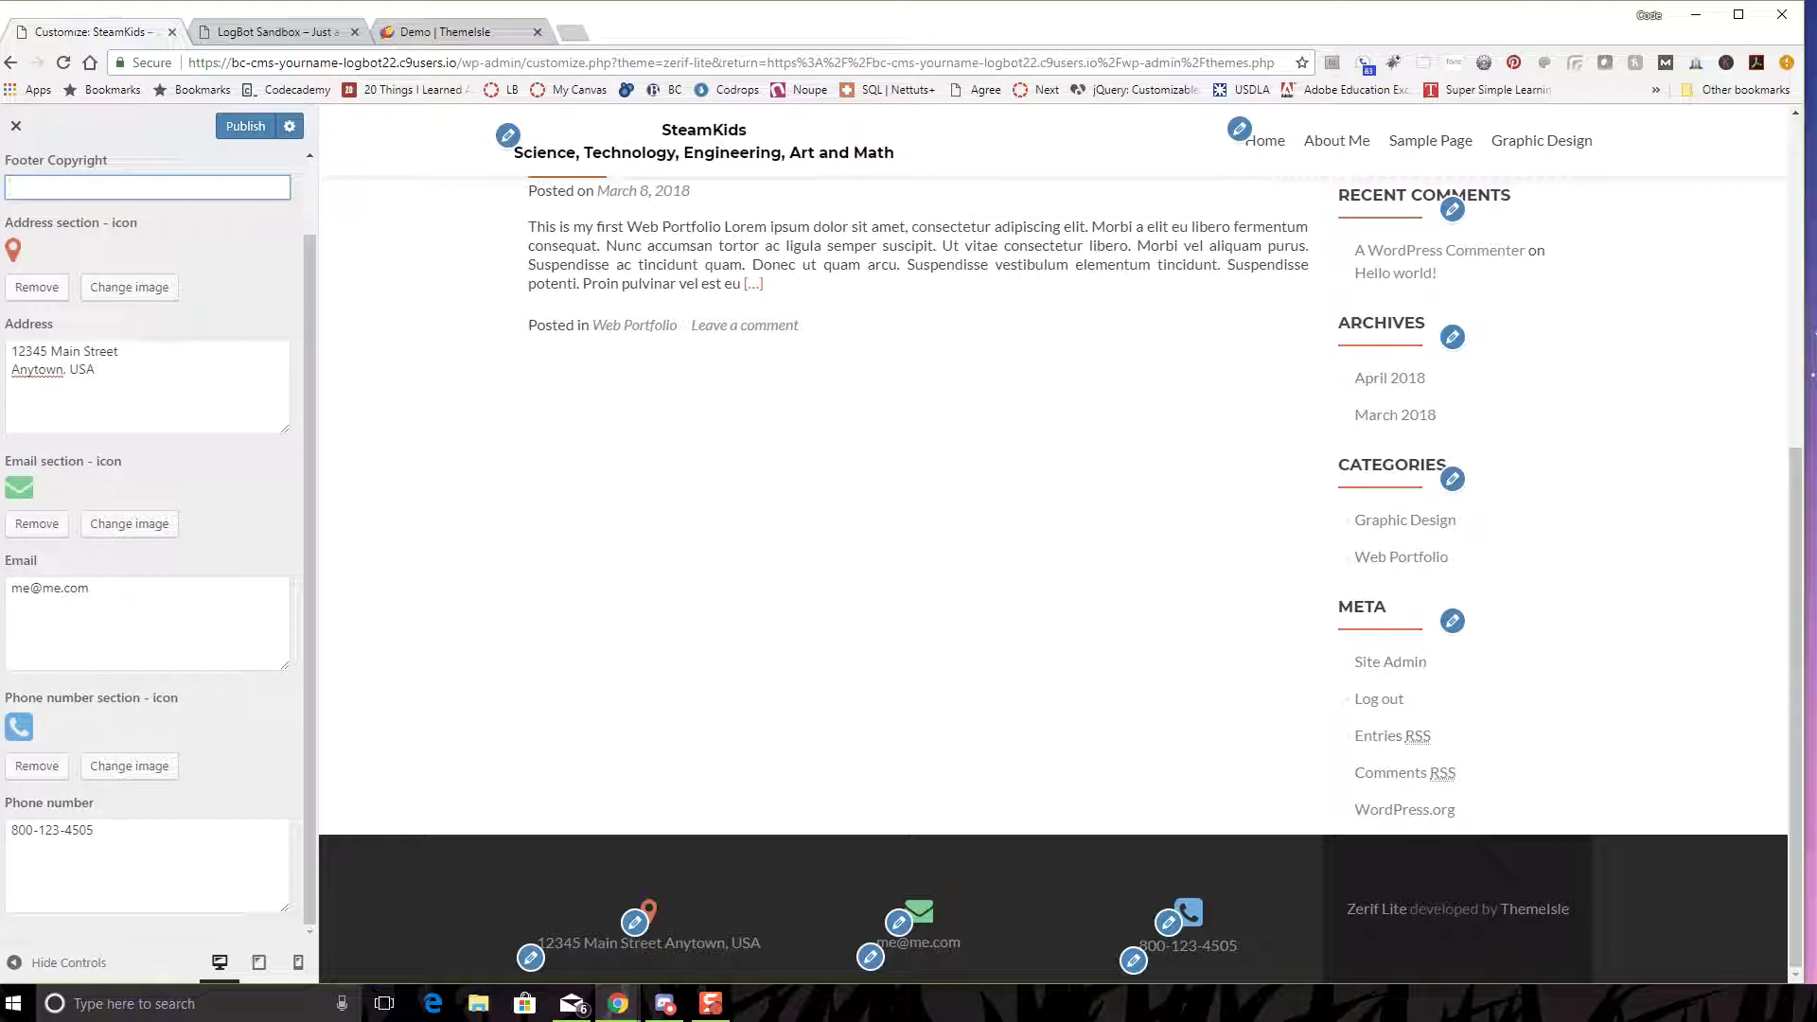
type("@2018")
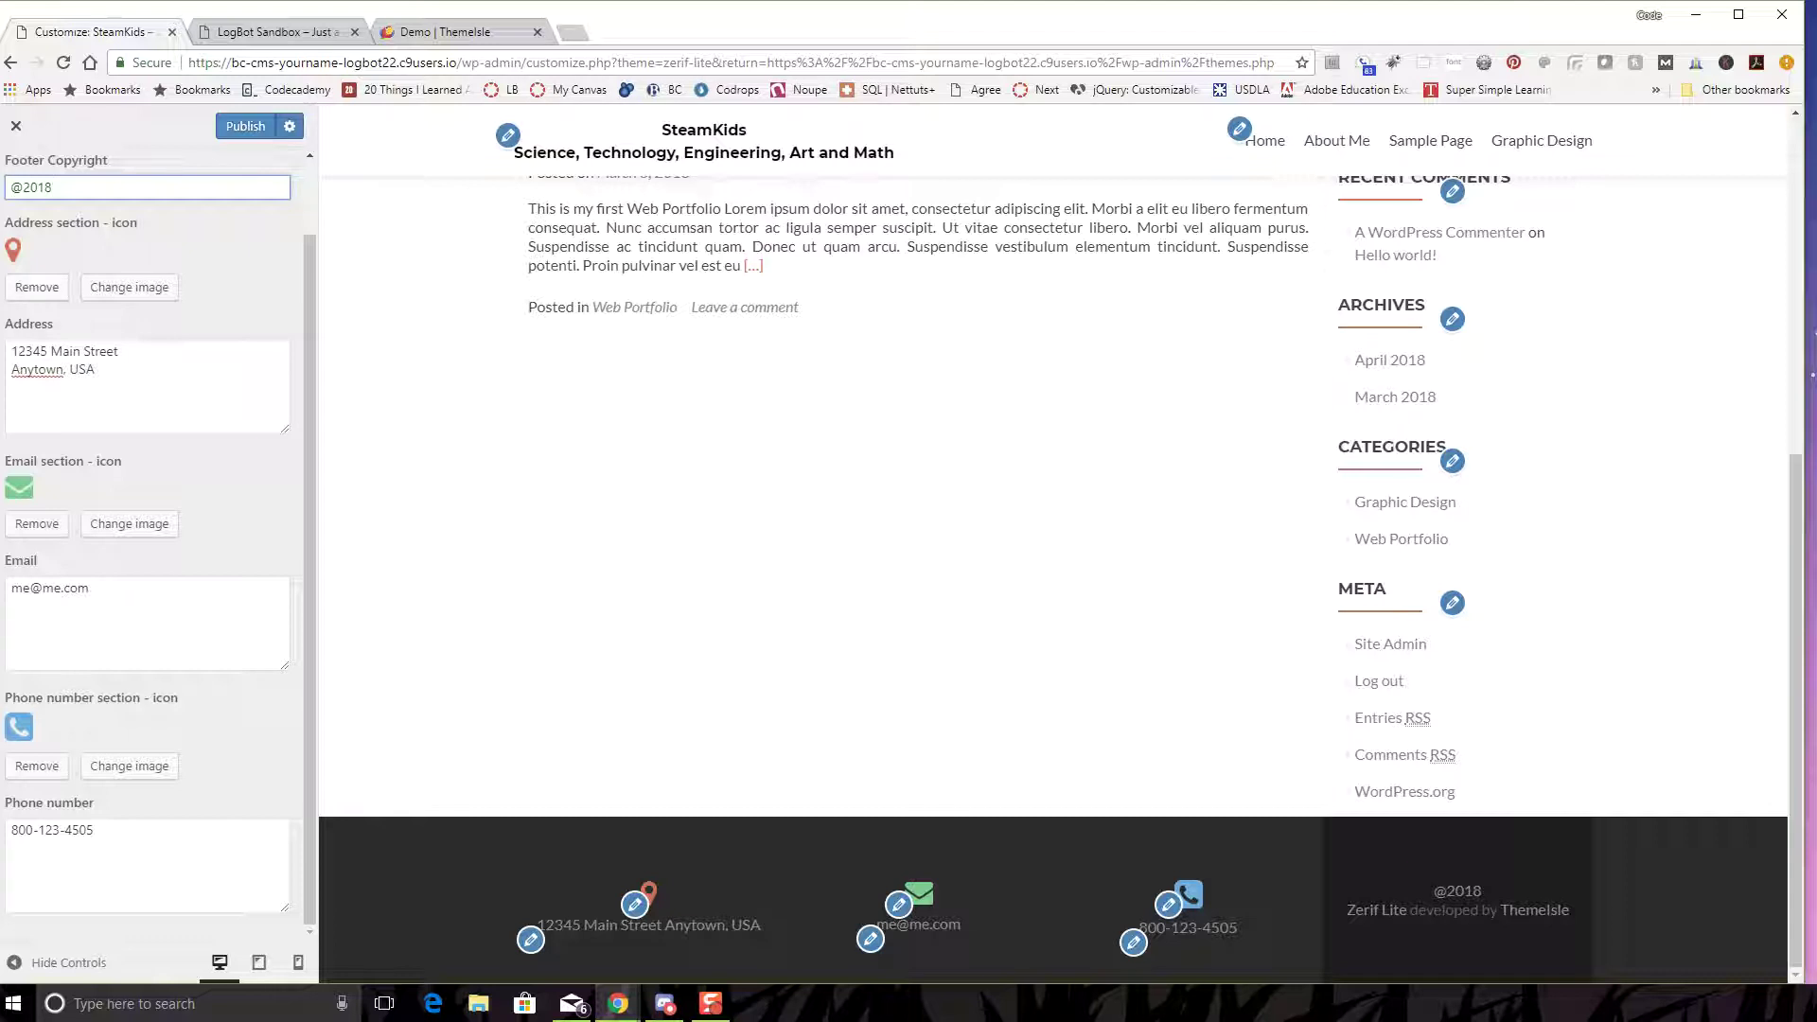
left_click(245, 127)
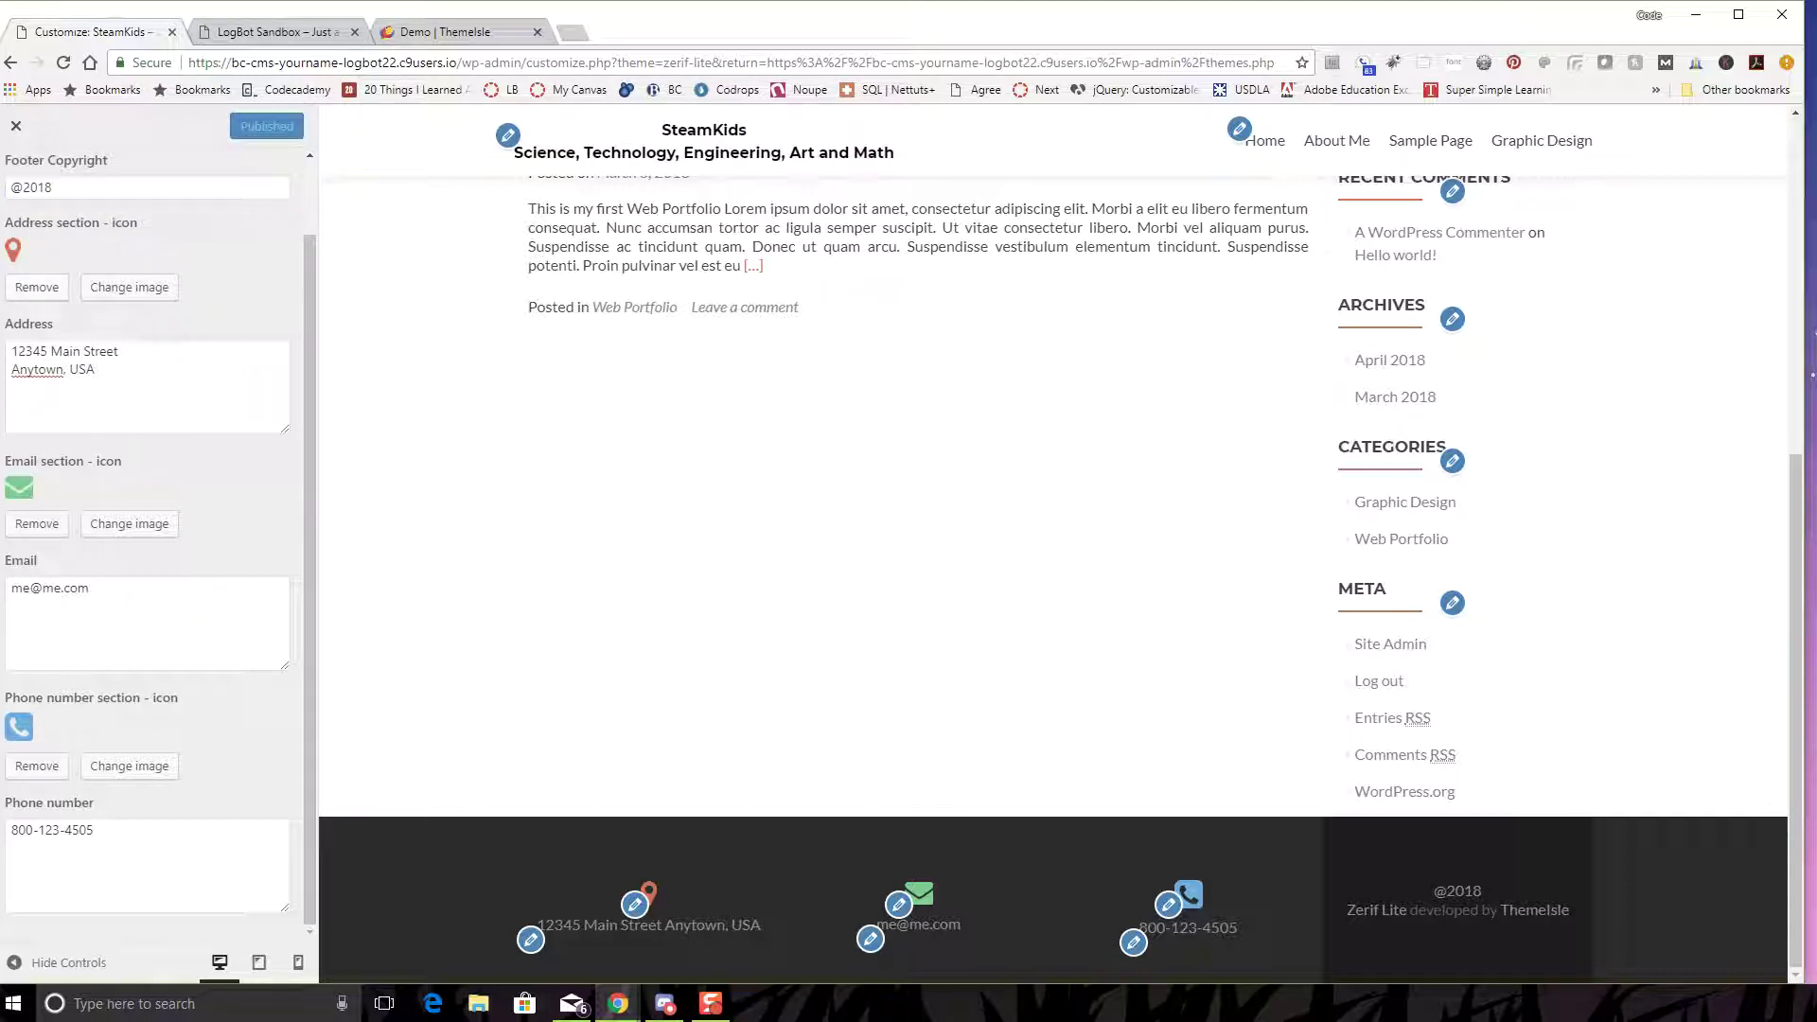
left_click_drag(1572, 910, 1347, 910)
- Close and reopen the Zerif Lite Customizer, browsing Homepage Settings and the Main Menu
scroll(1060, 568, "up", 6)
left_click(15, 126)
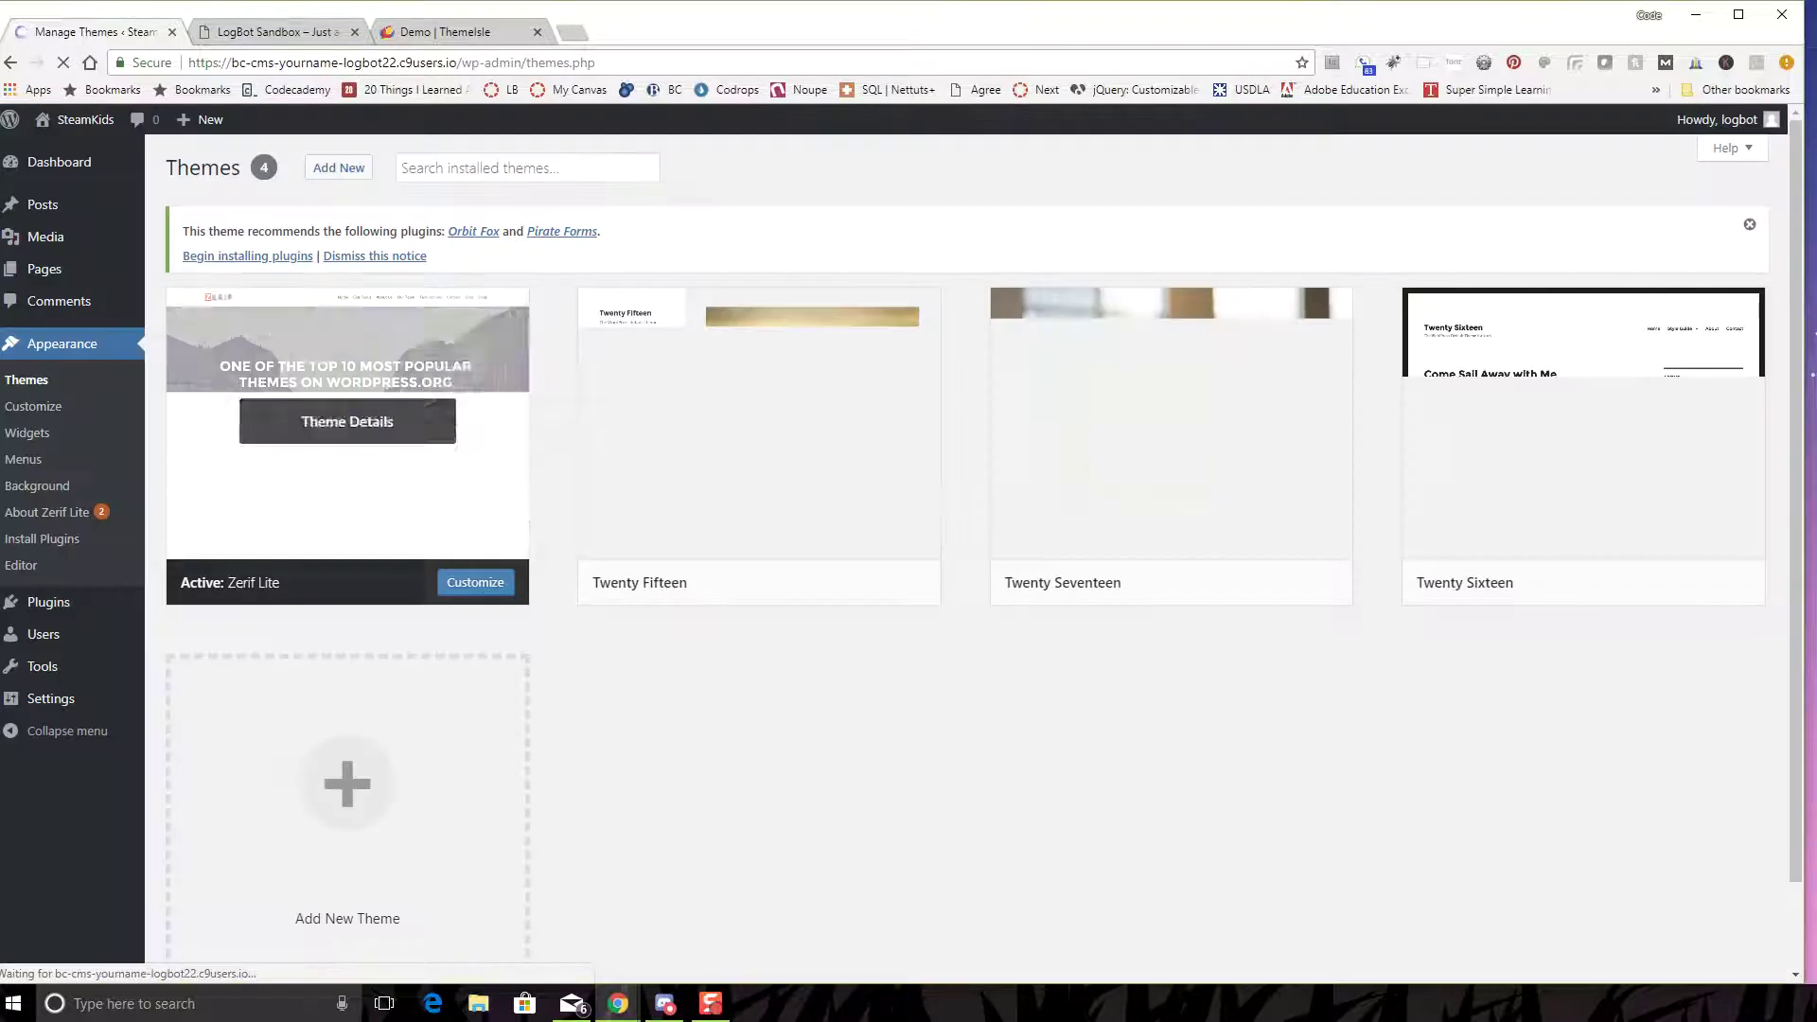
left_click(475, 582)
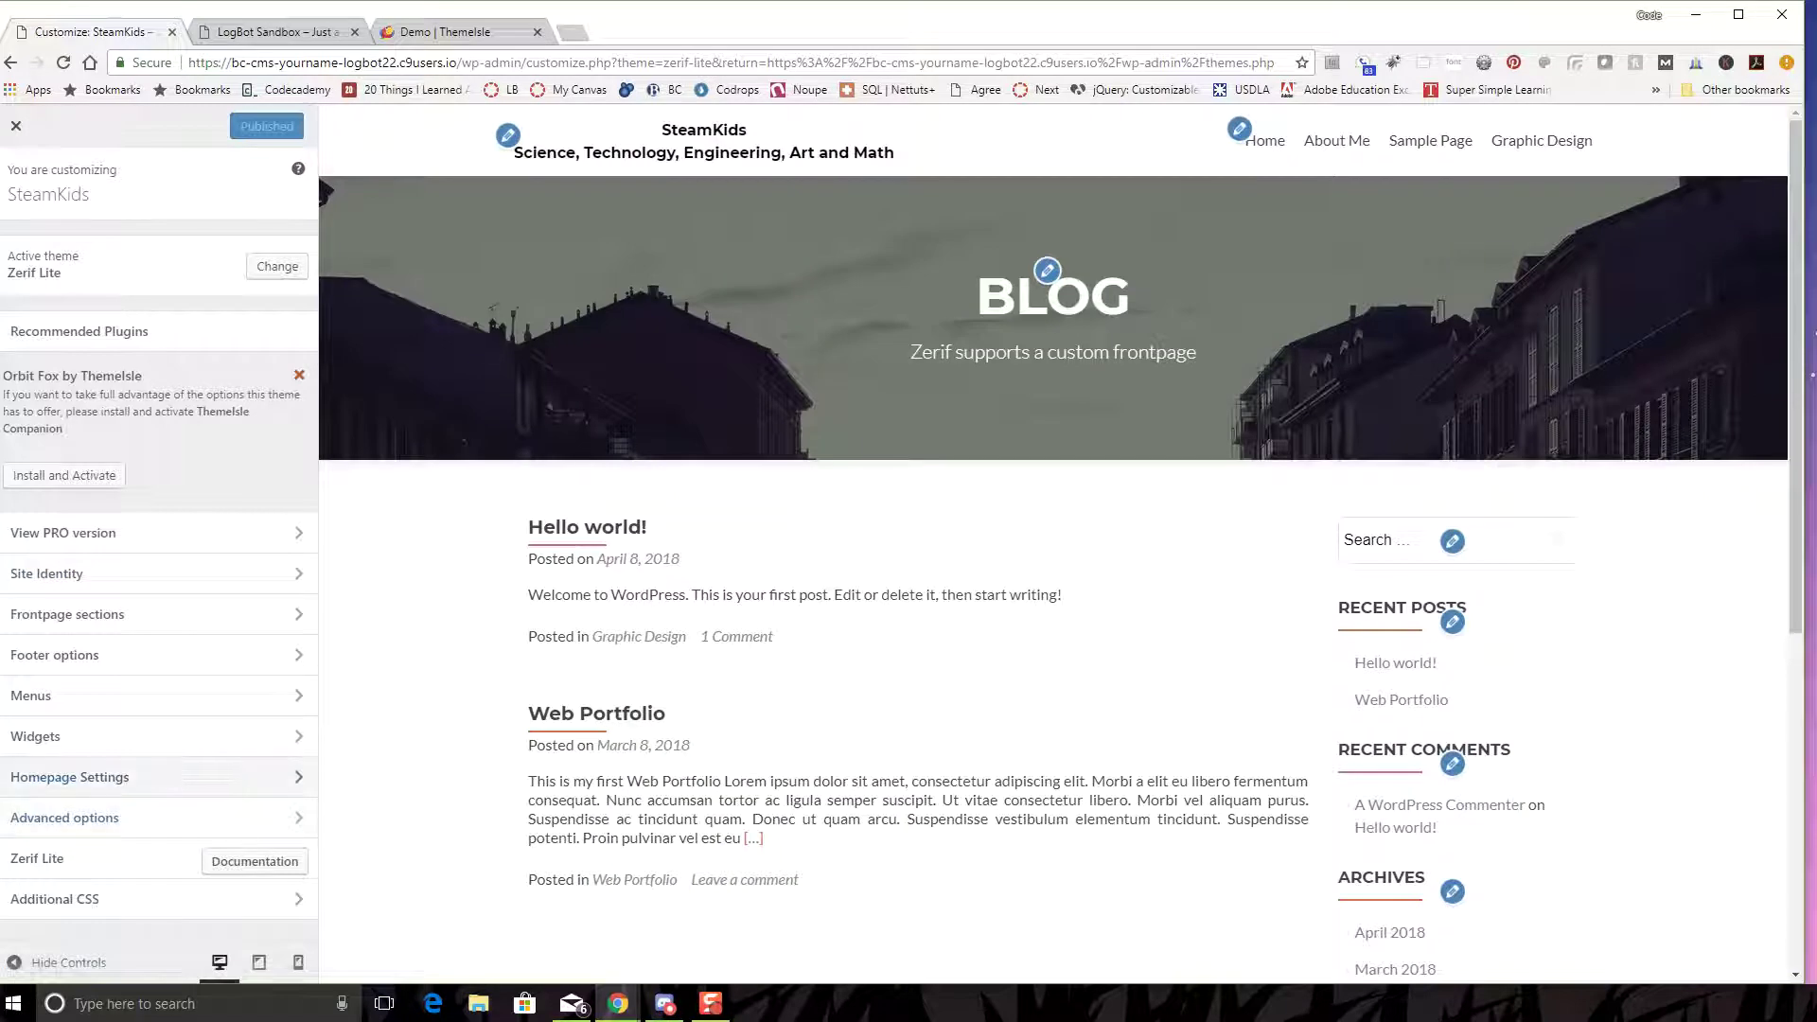
left_click(69, 778)
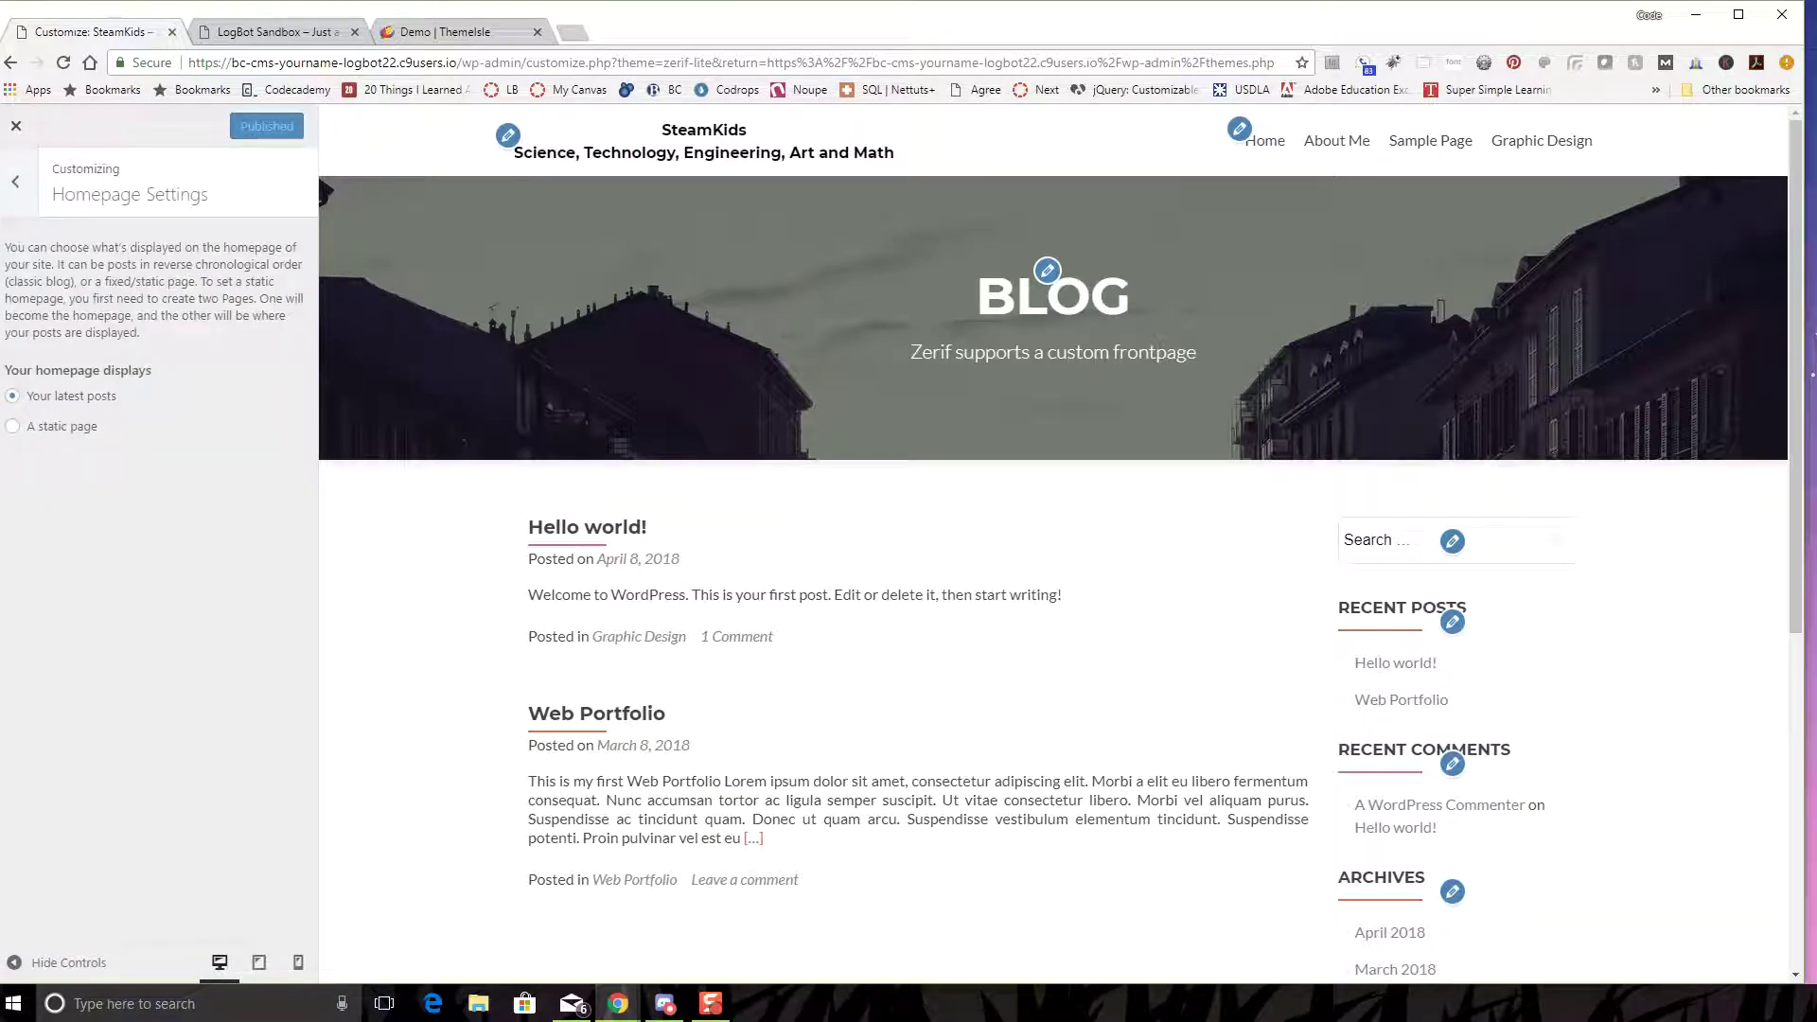
left_click(15, 181)
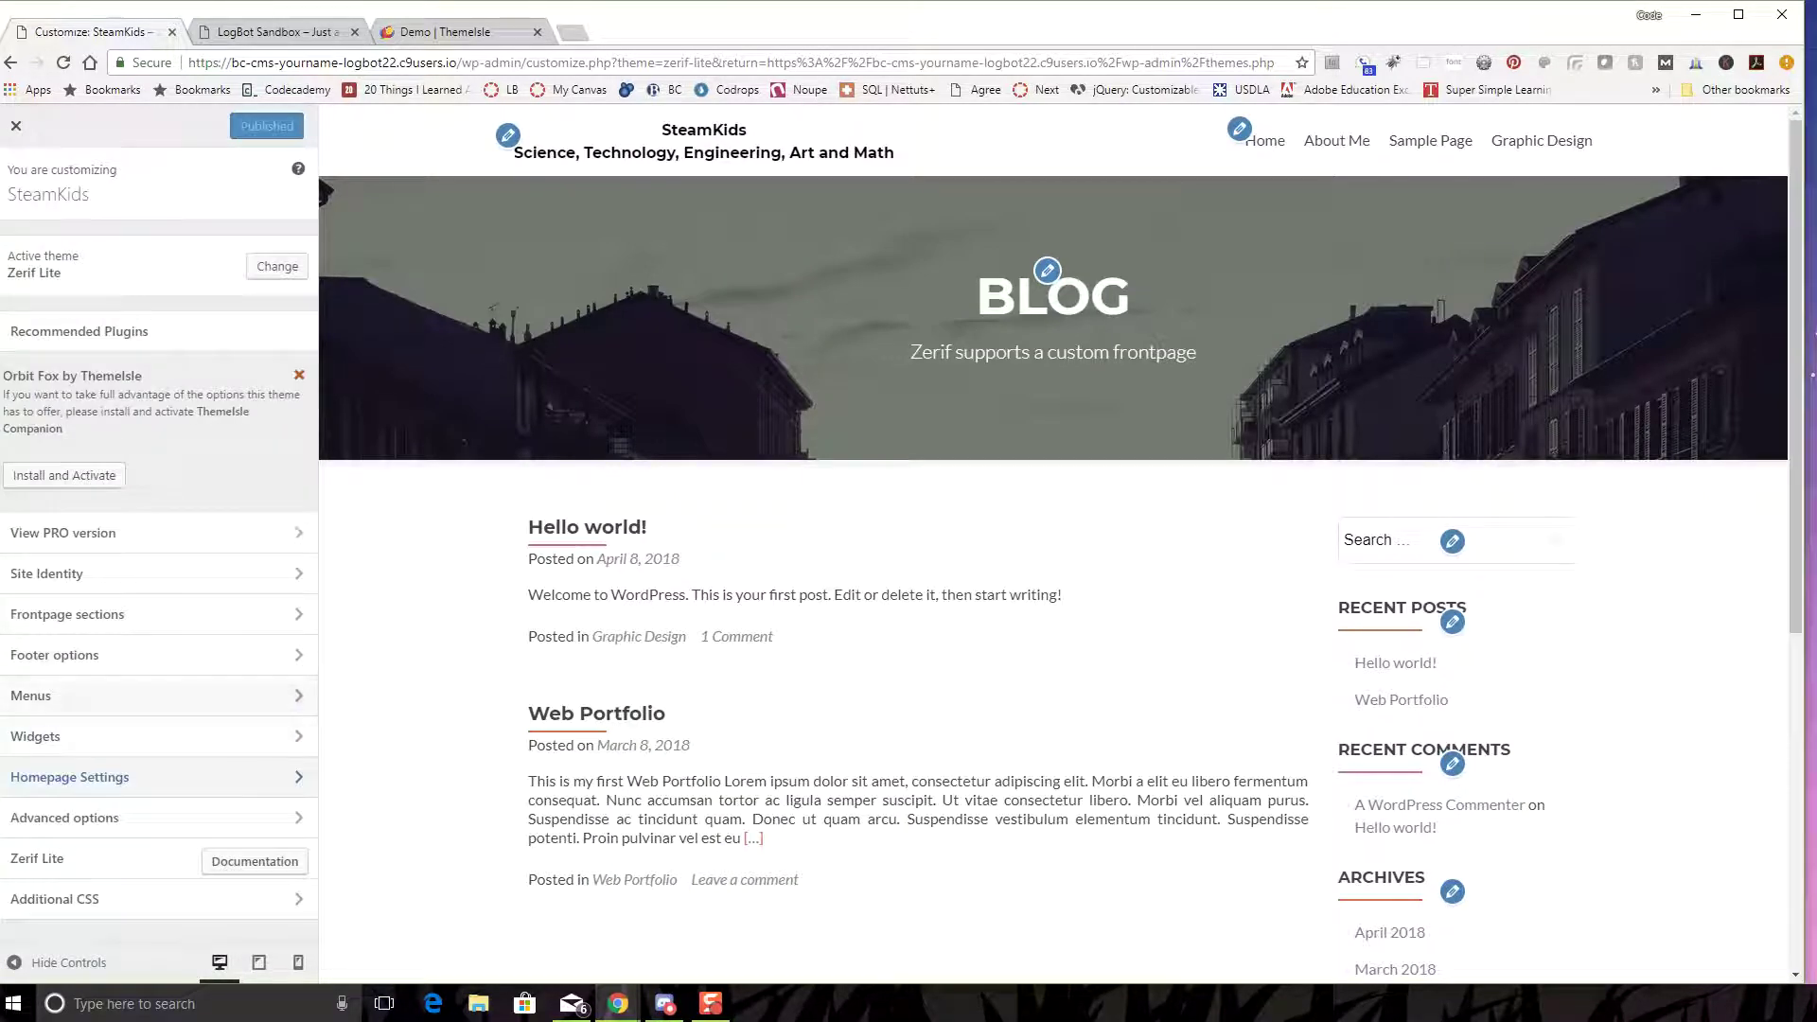
left_click(57, 695)
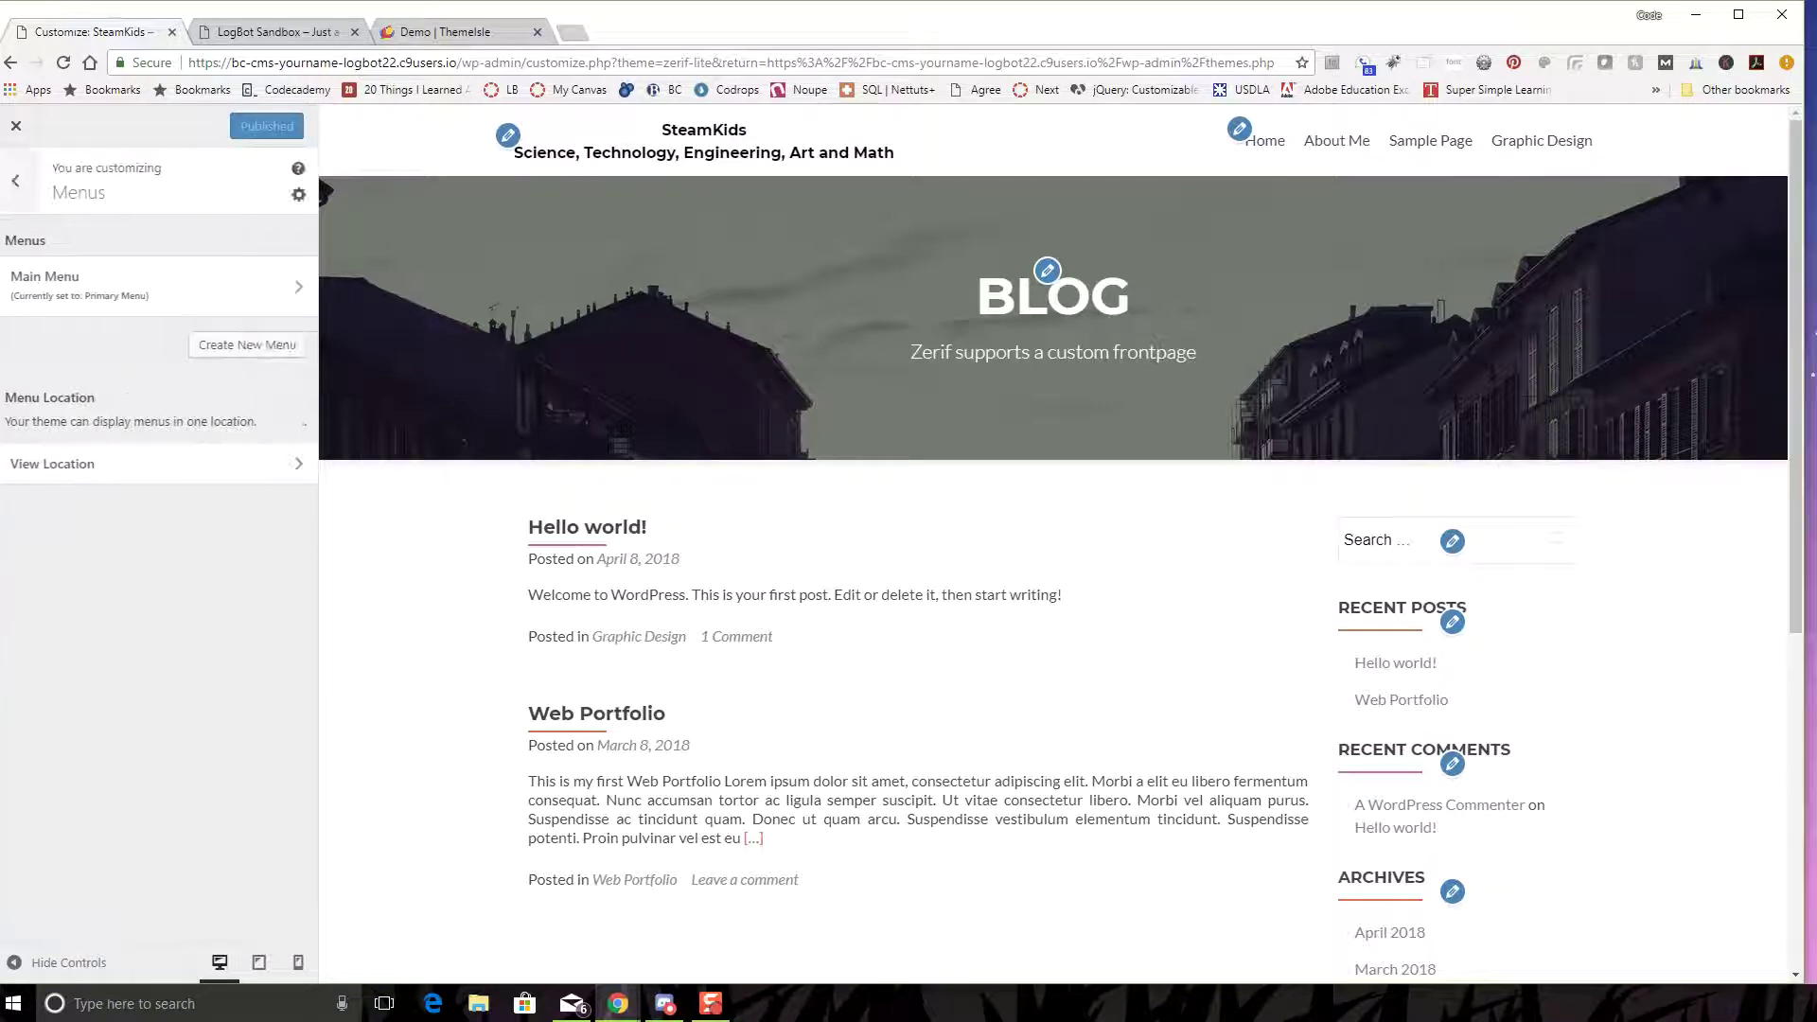
left_click(141, 284)
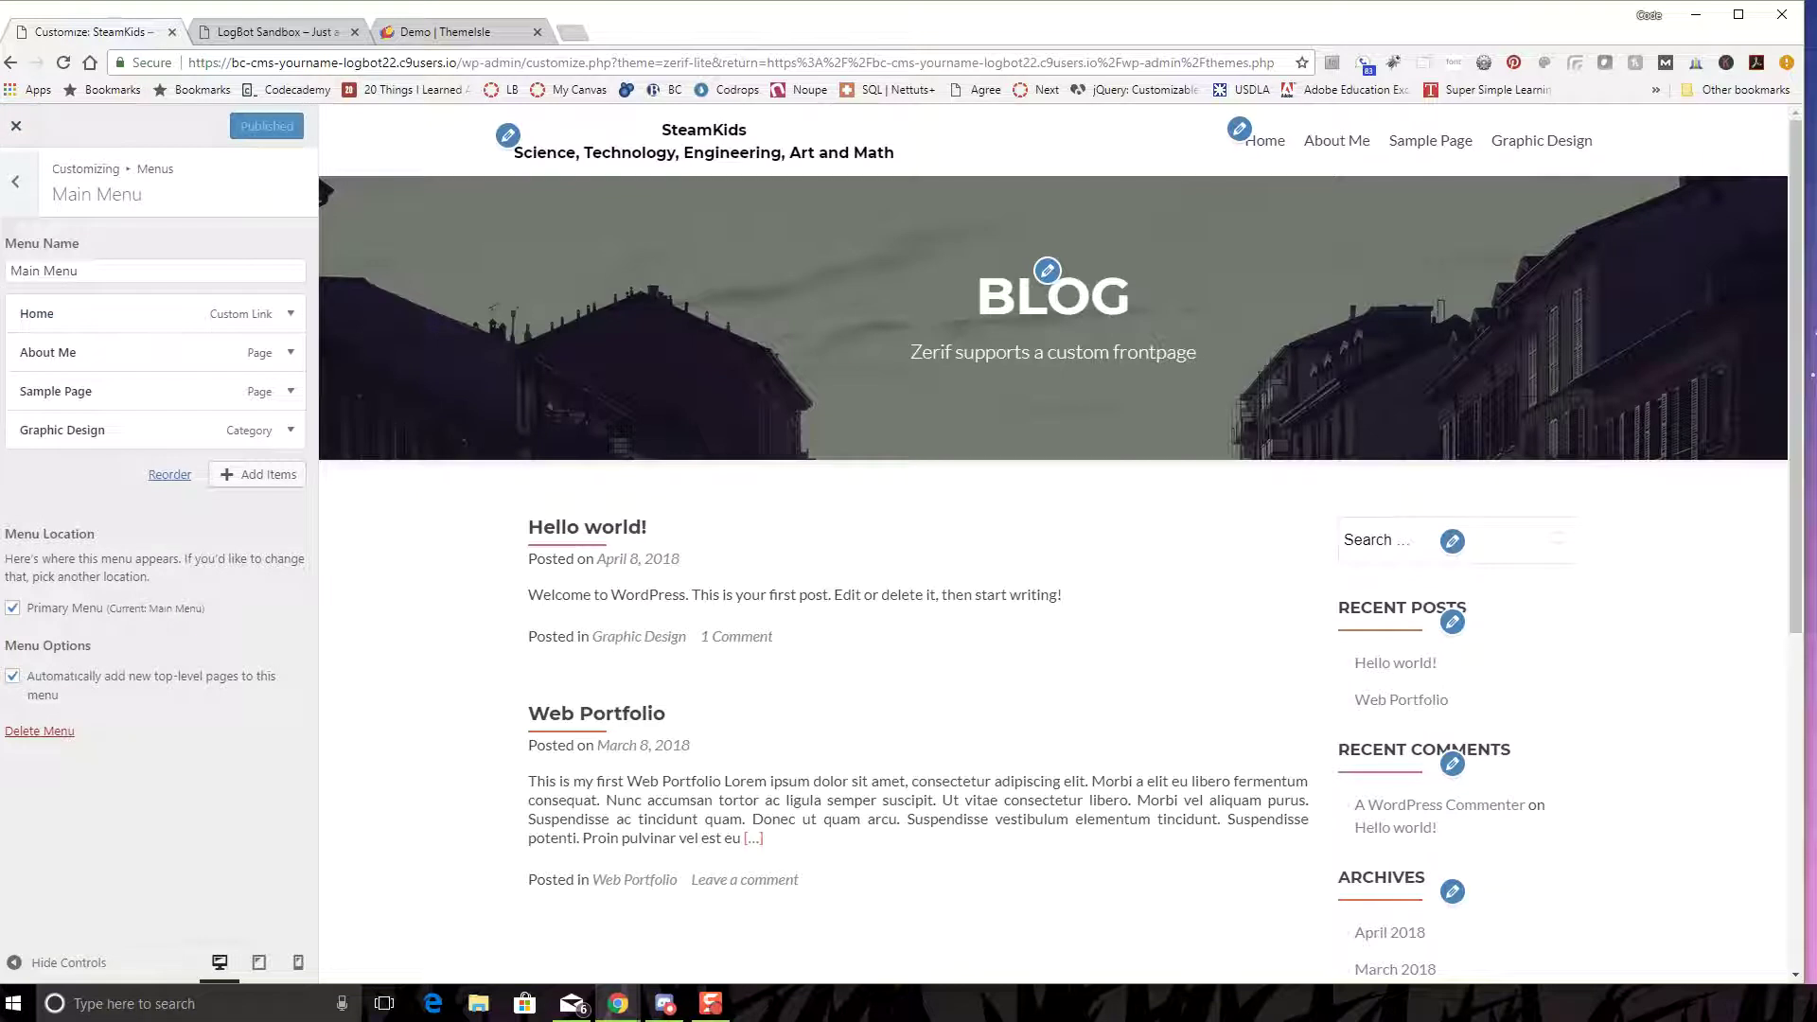
left_click(15, 181)
left_click(16, 181)
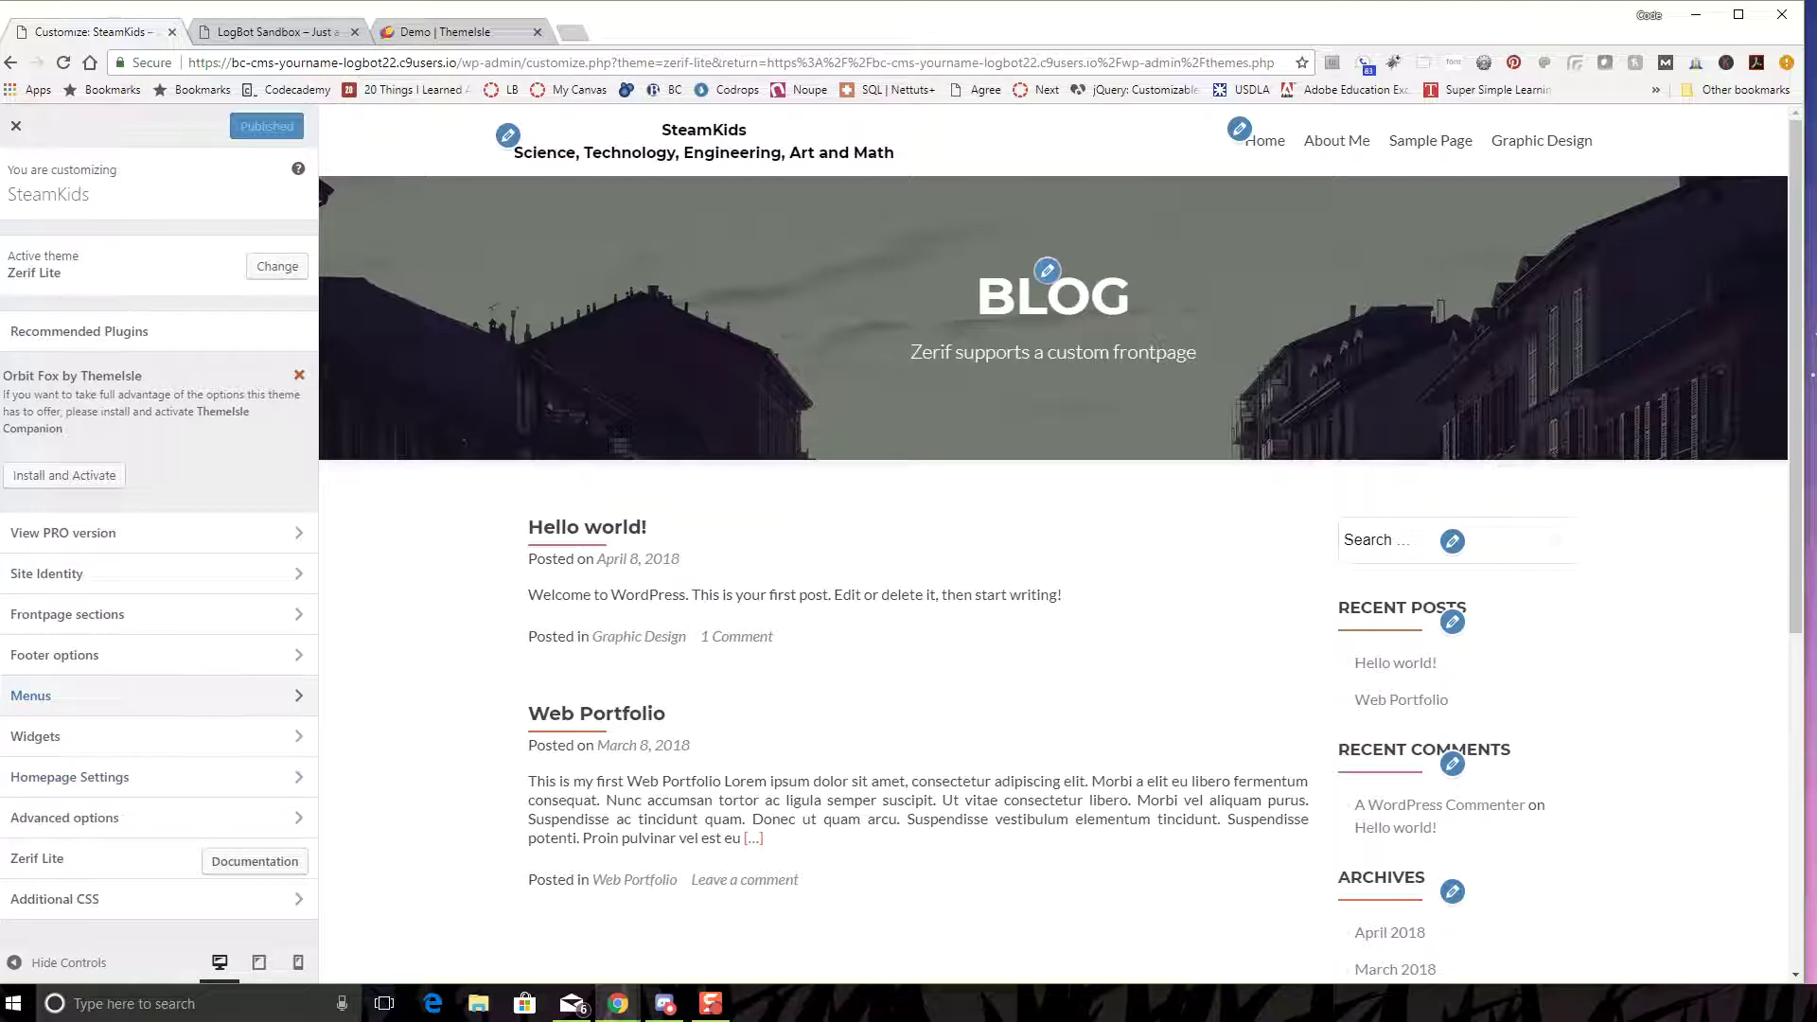
- Rename the blog header title from Blog to Articles, publish, and preview About Me
left_click(1047, 271)
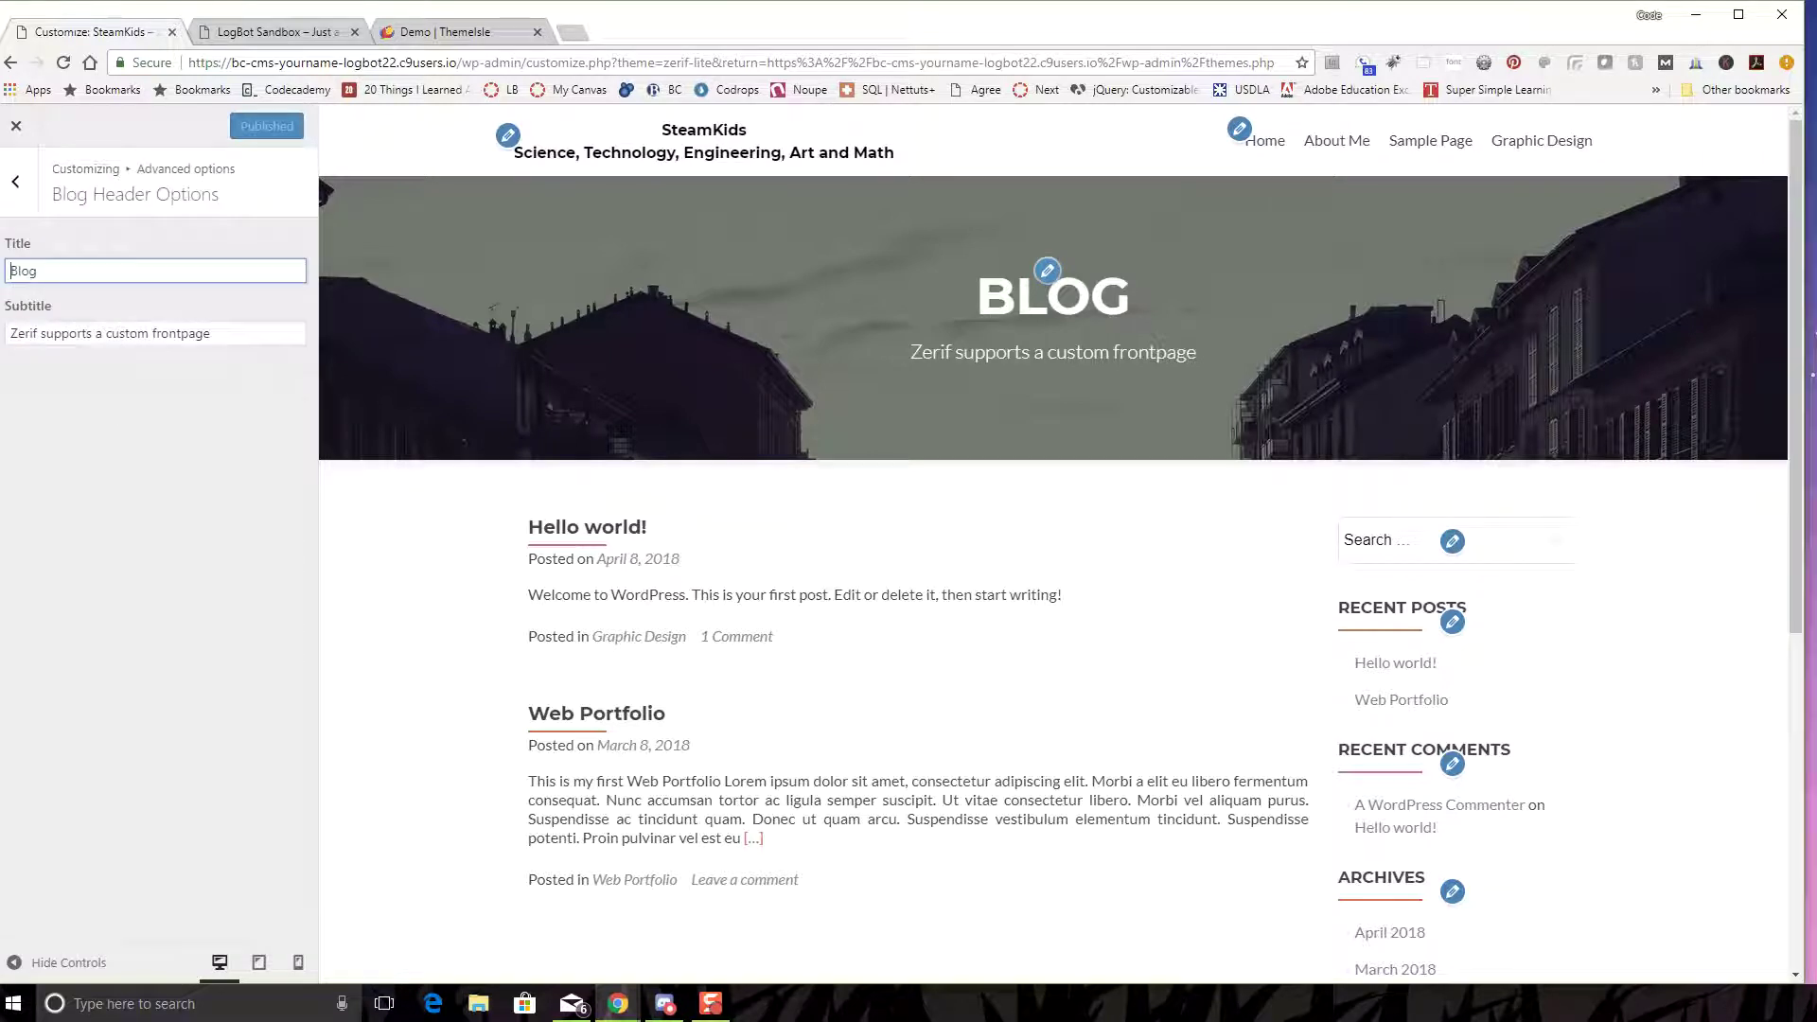
key("ctrl+a")
type("Articlea")
key("BackSpace")
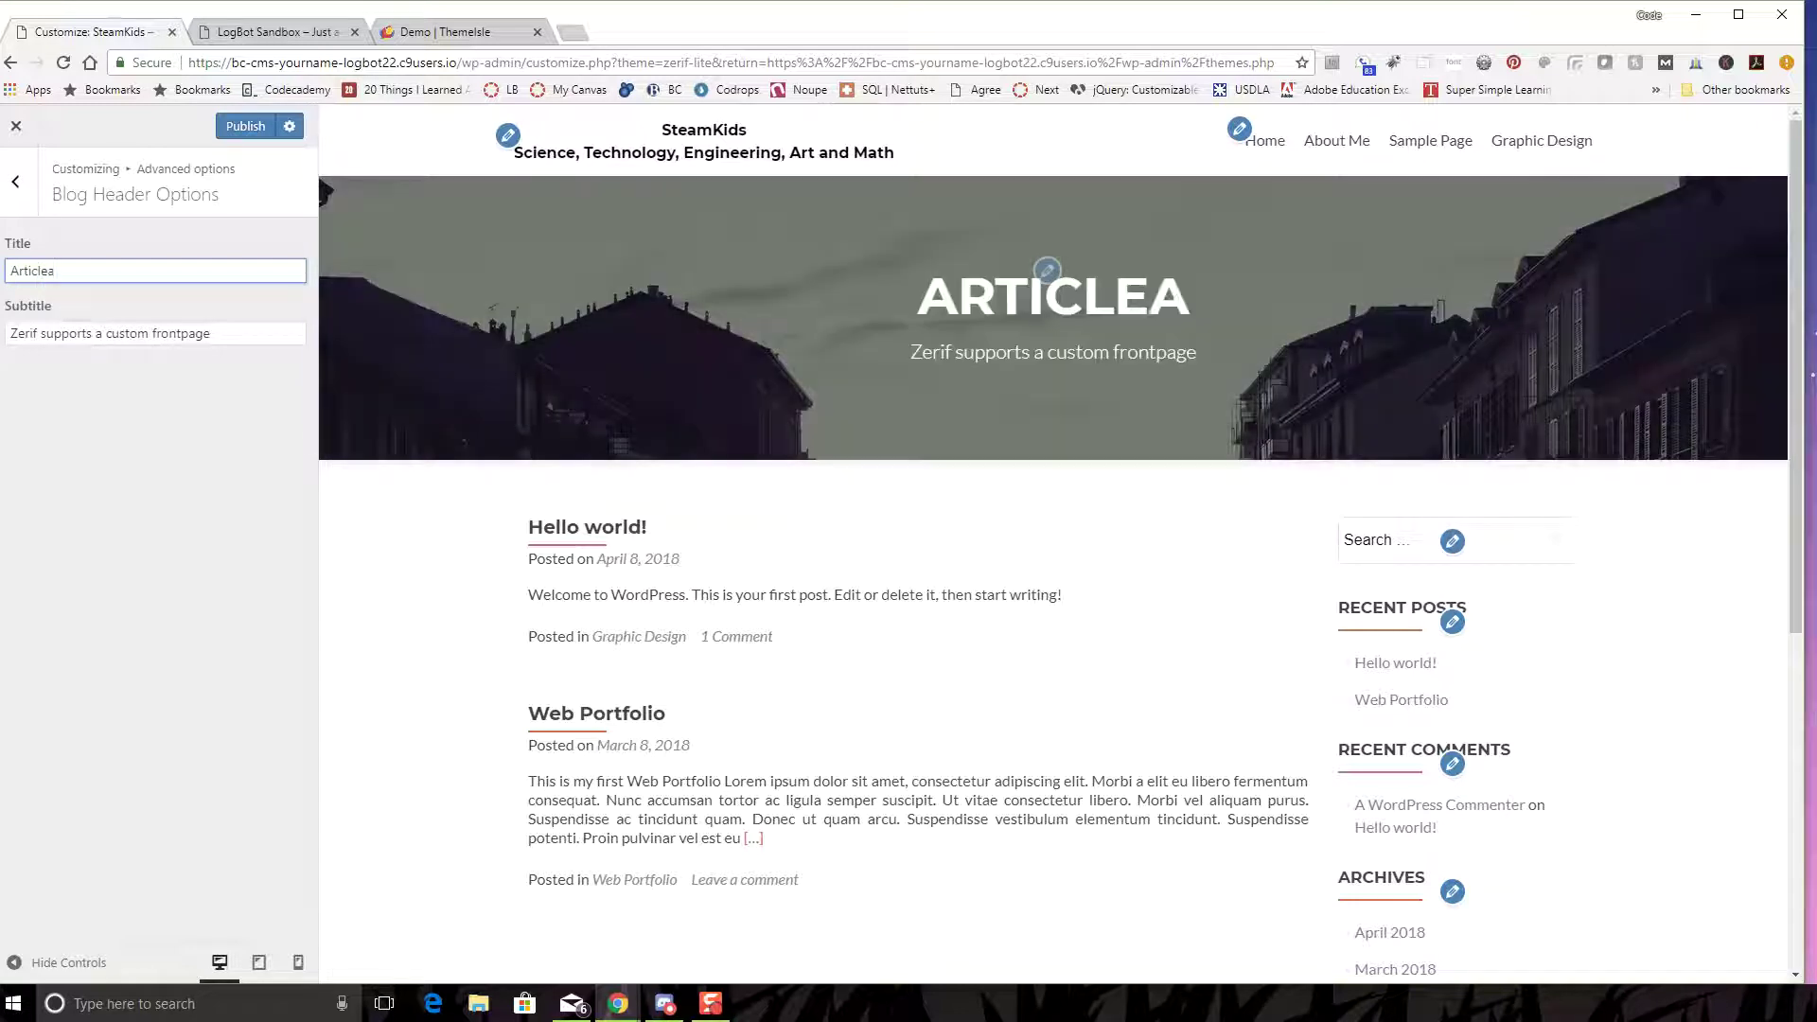
type("s")
left_click(245, 126)
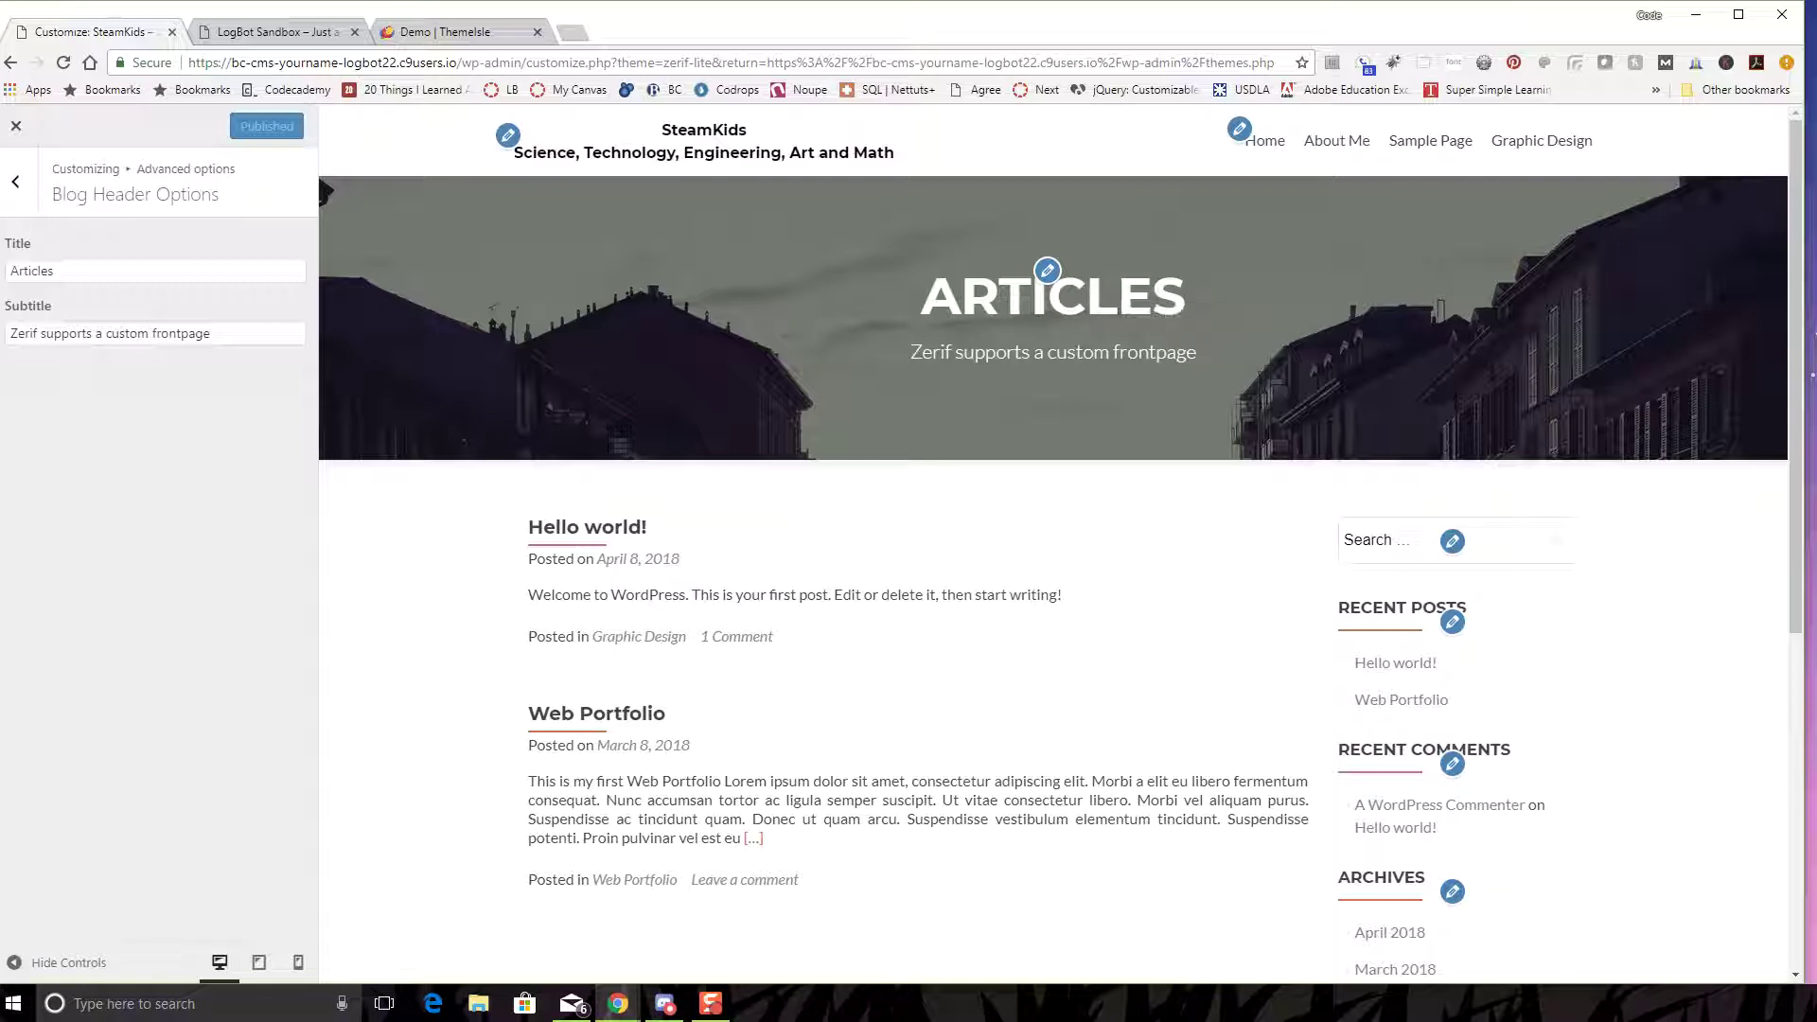
left_click(1337, 140)
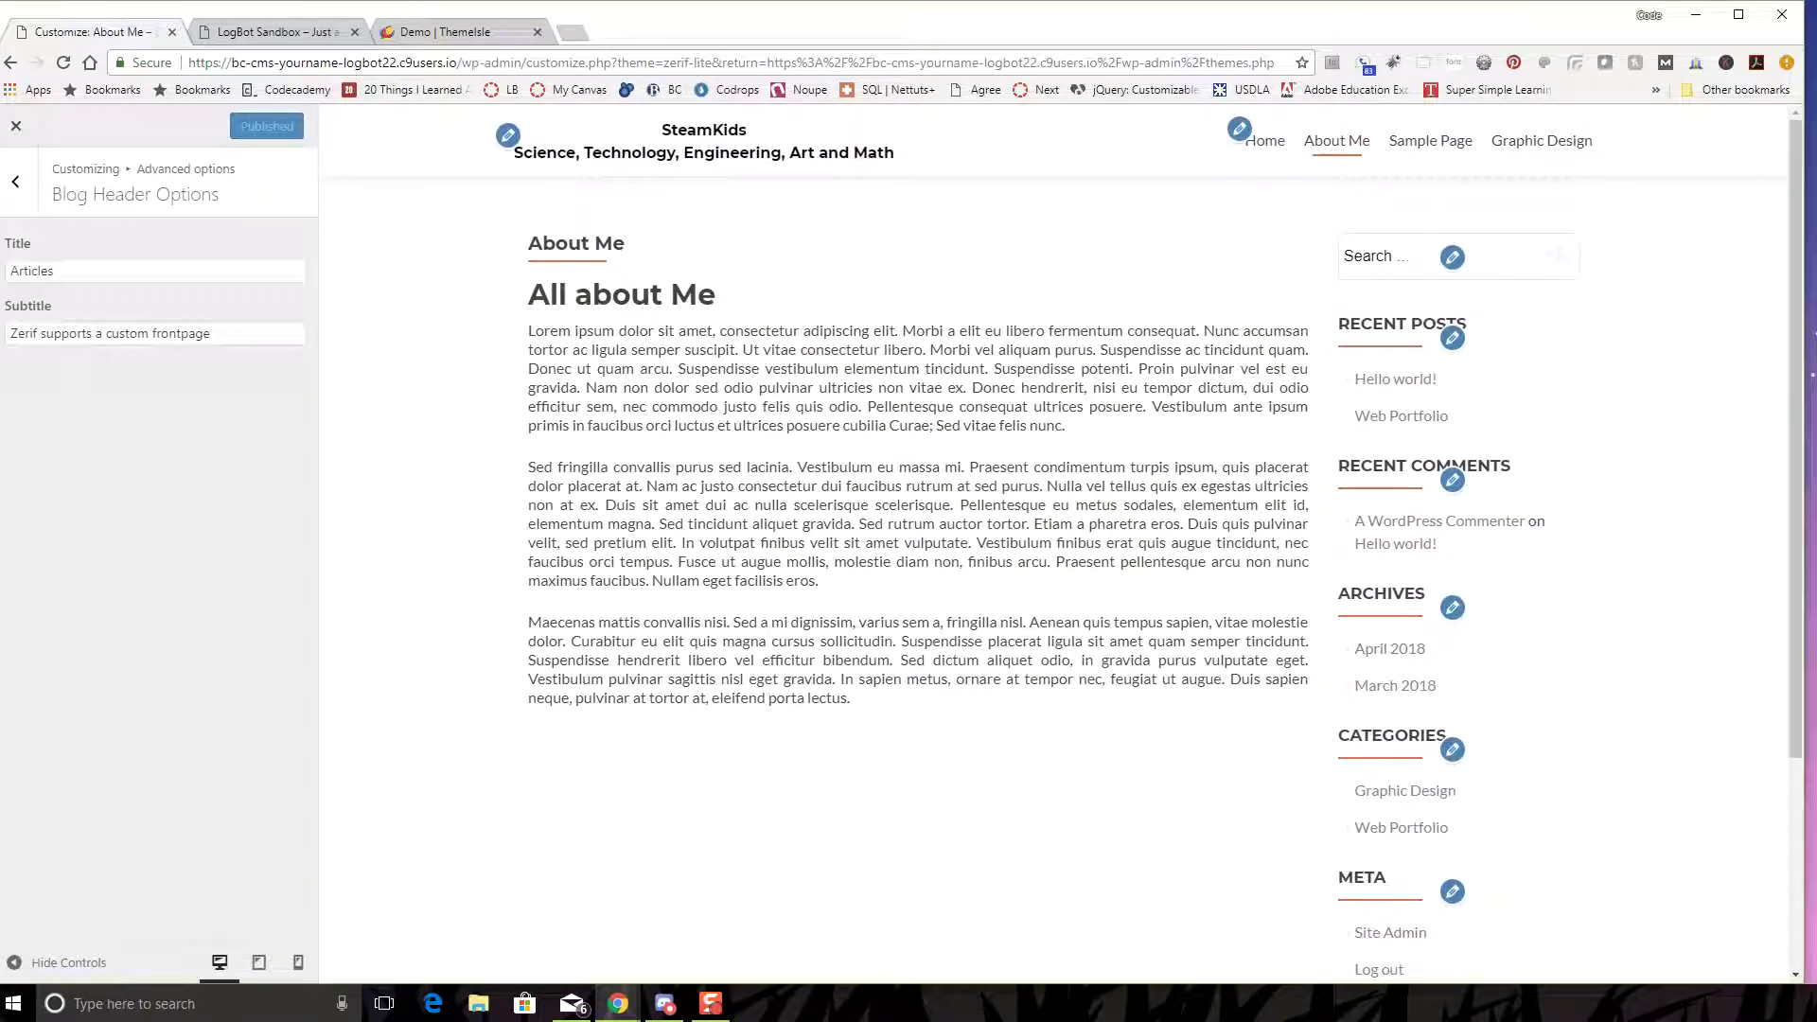
- Review the About Me page and the menu location settings, then close the Customizer
scroll(1463, 601, "down", 3)
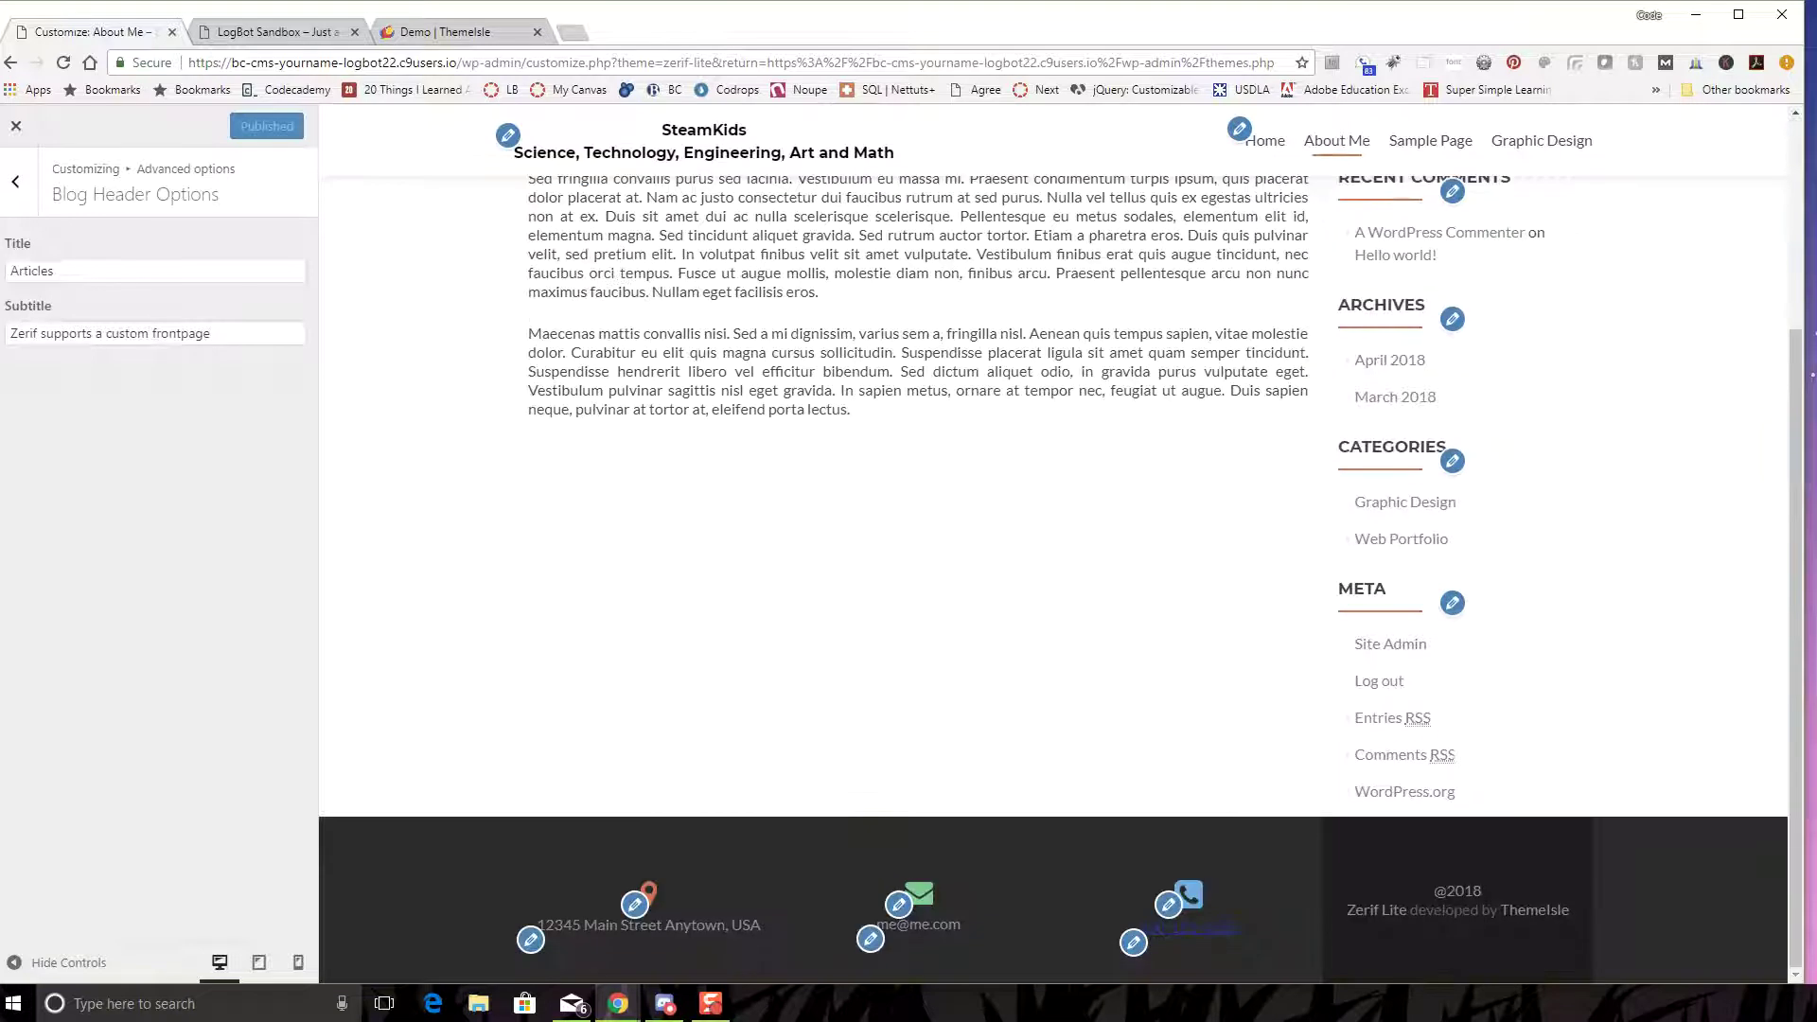
scroll(1462, 601, "up", 1)
scroll(1463, 601, "up", 2)
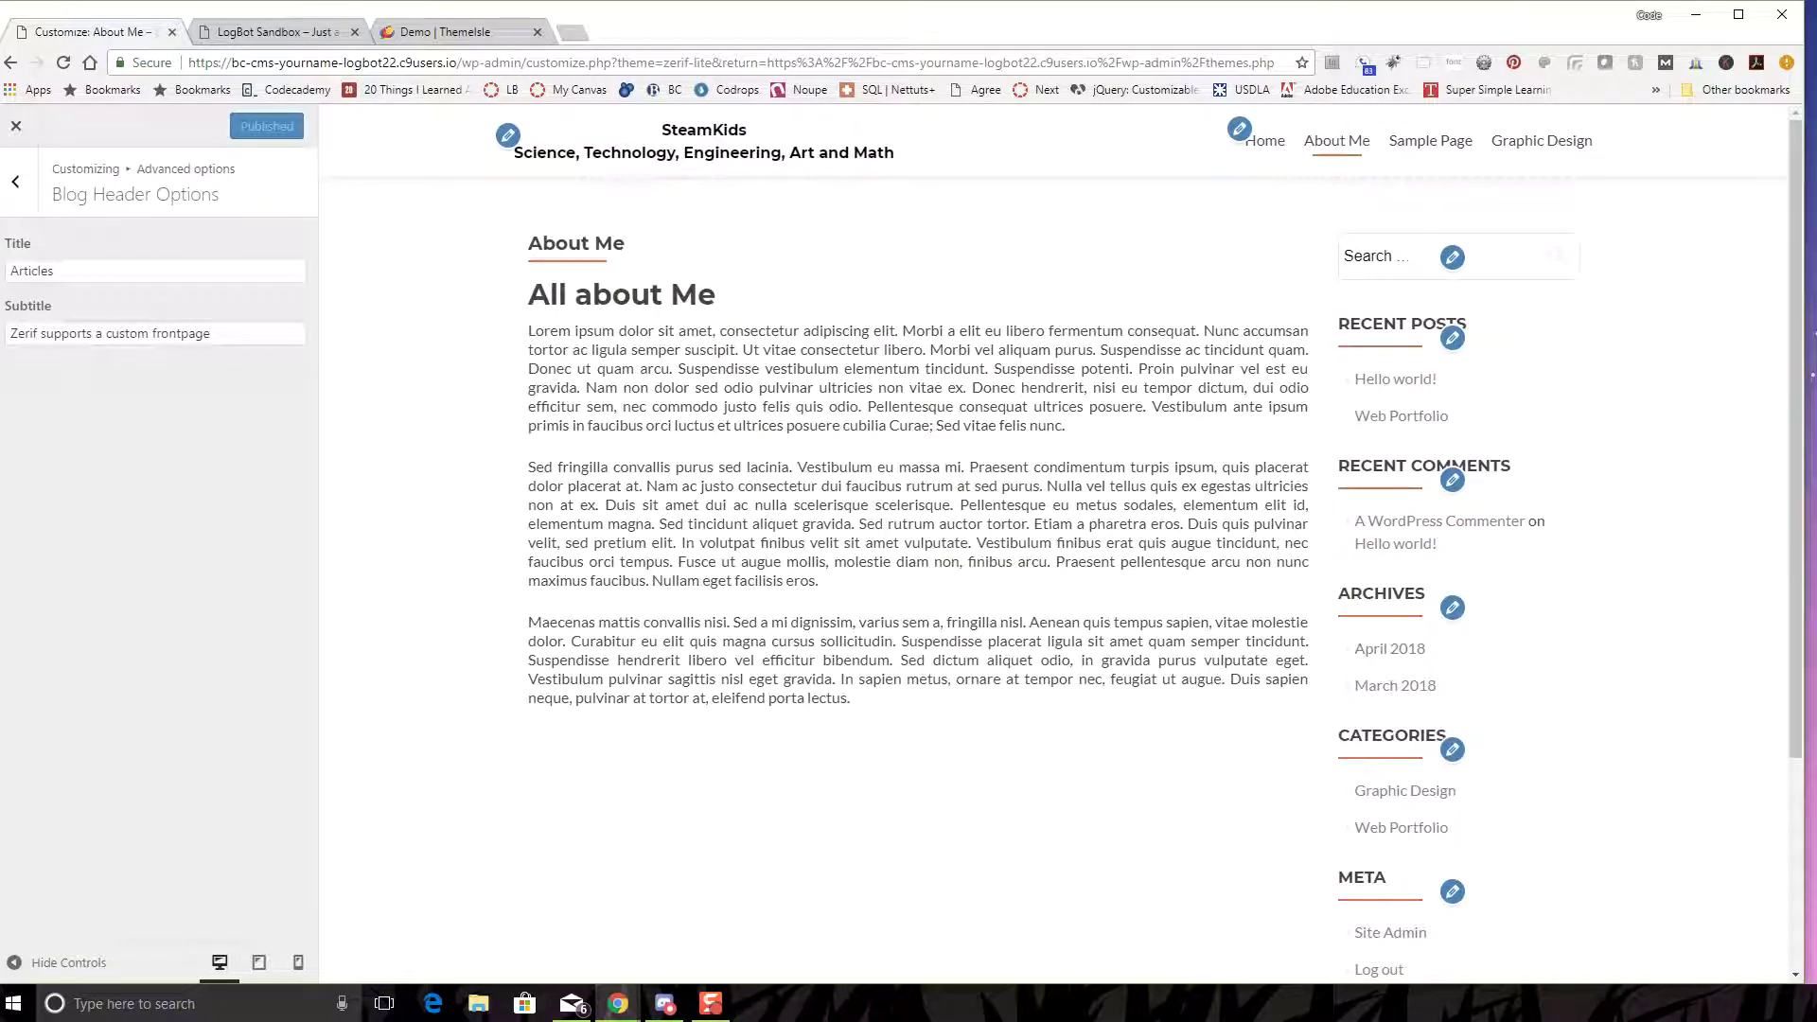
left_click(1239, 129)
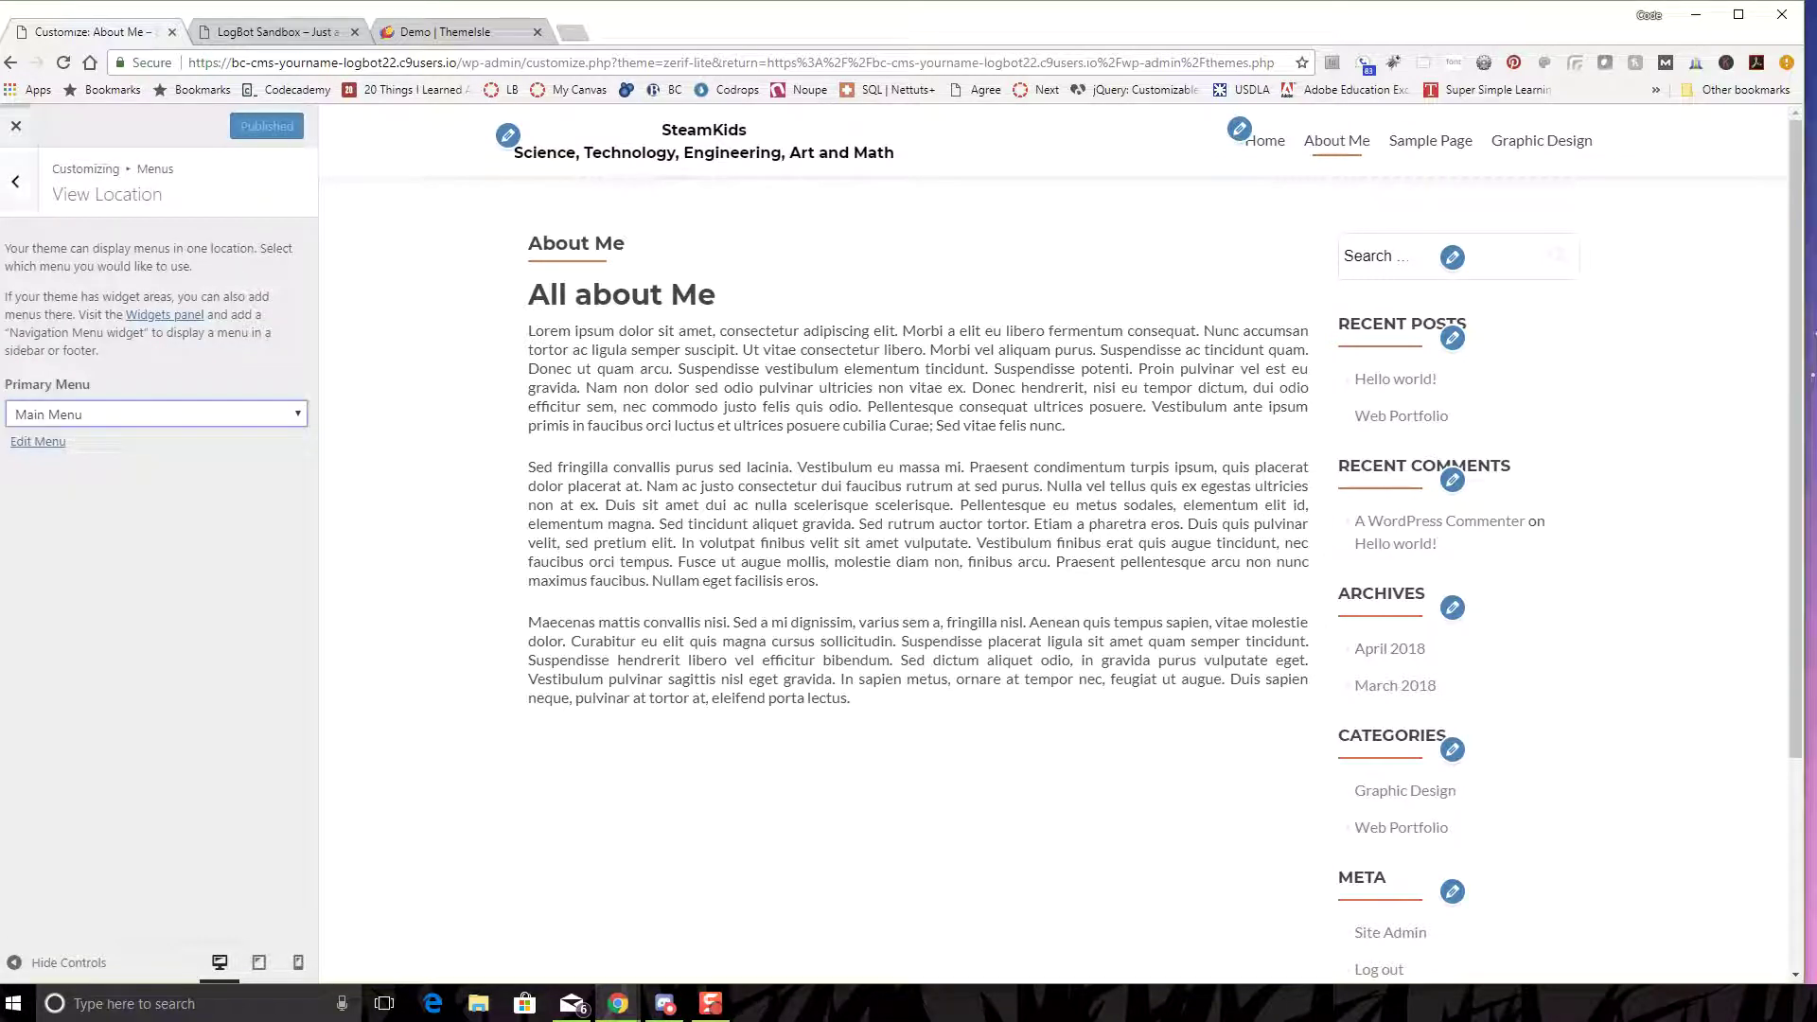
left_click(16, 126)
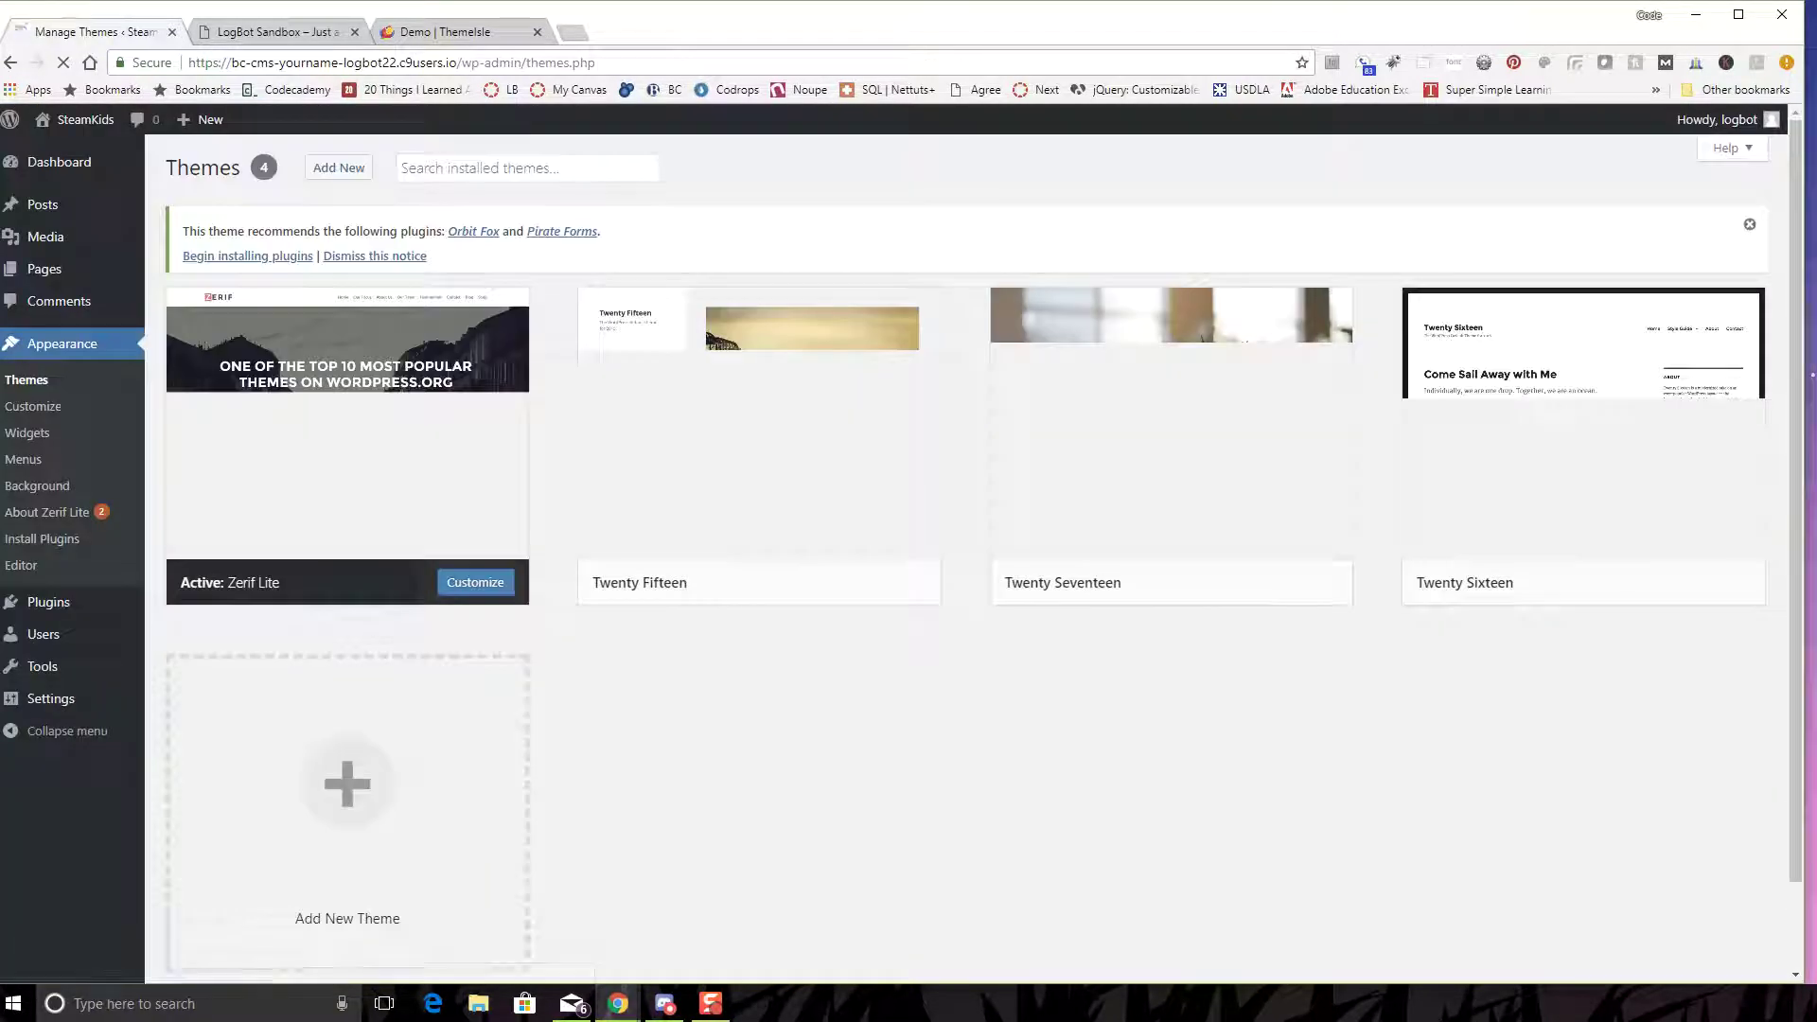